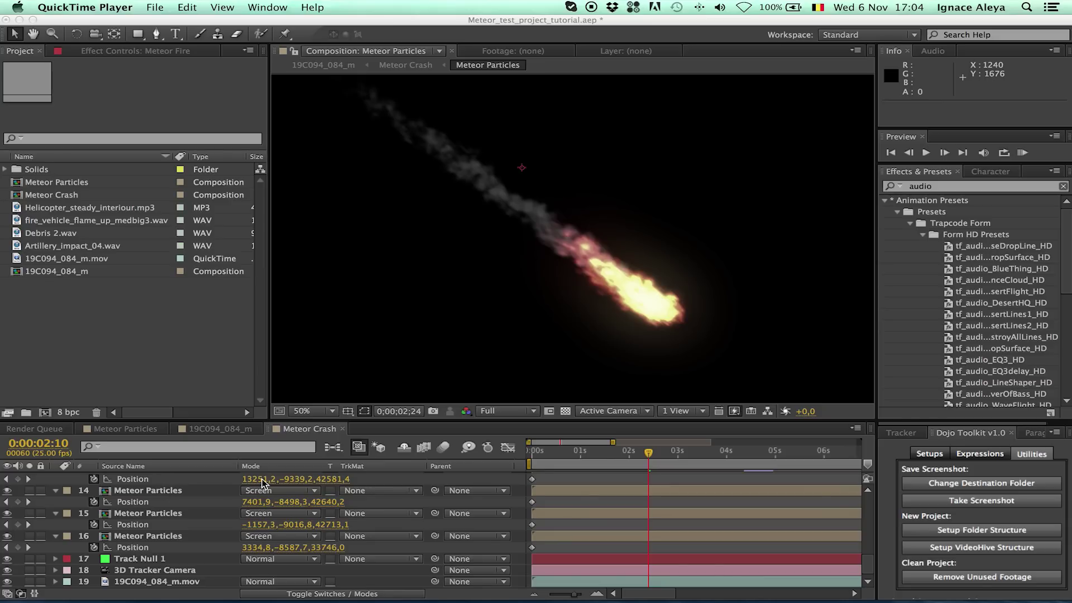
Review the meteor impact in the Meteor Crash composition by scrubbing between 0:00:01:00 and 0:00:02:13
click(211, 434)
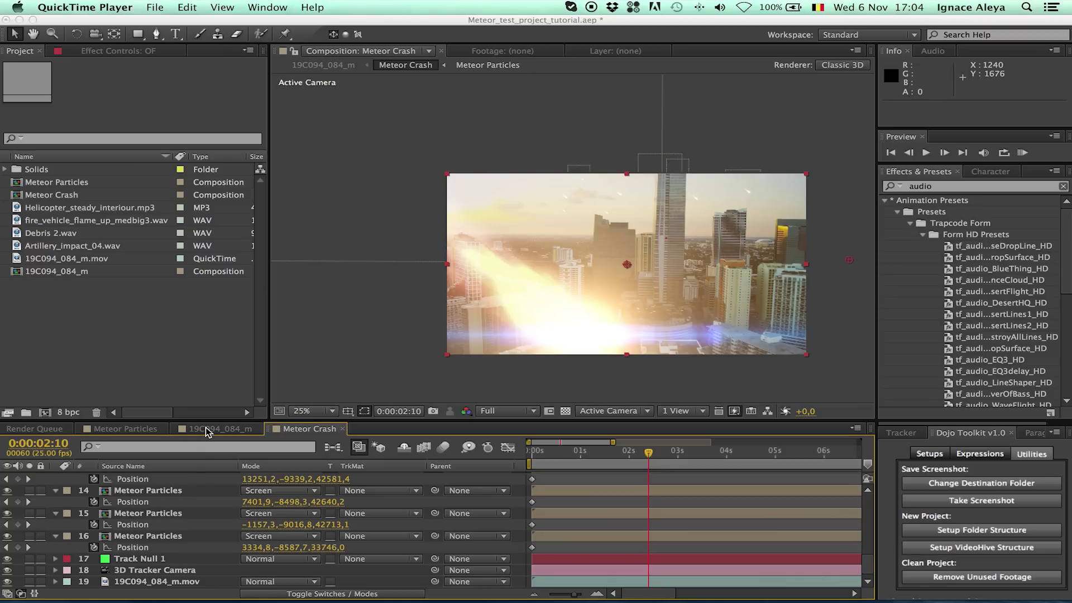
drag(648, 452, 581, 461)
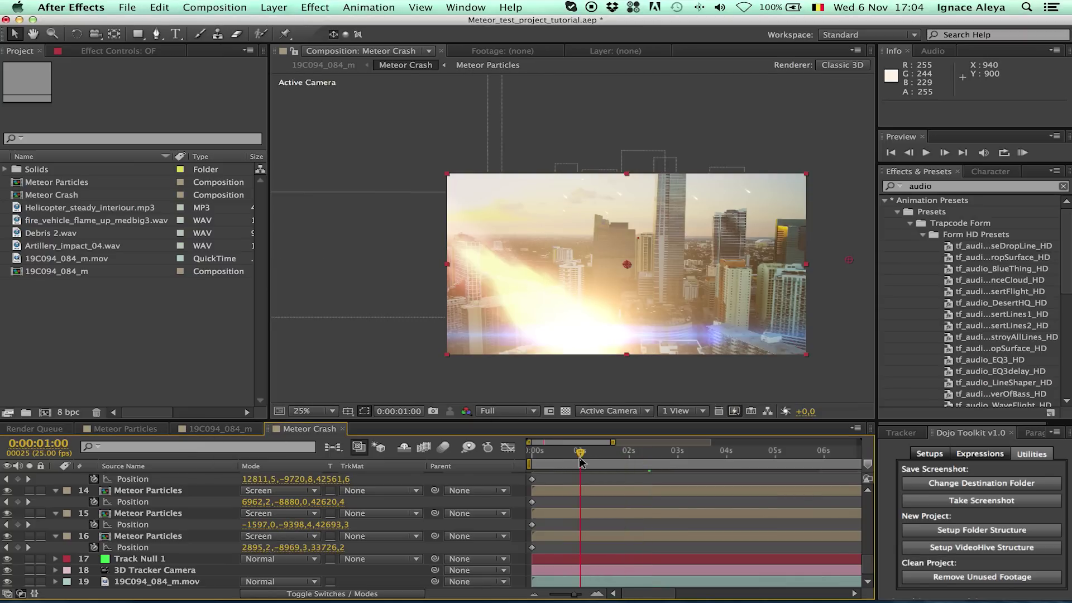
drag(580, 455, 656, 457)
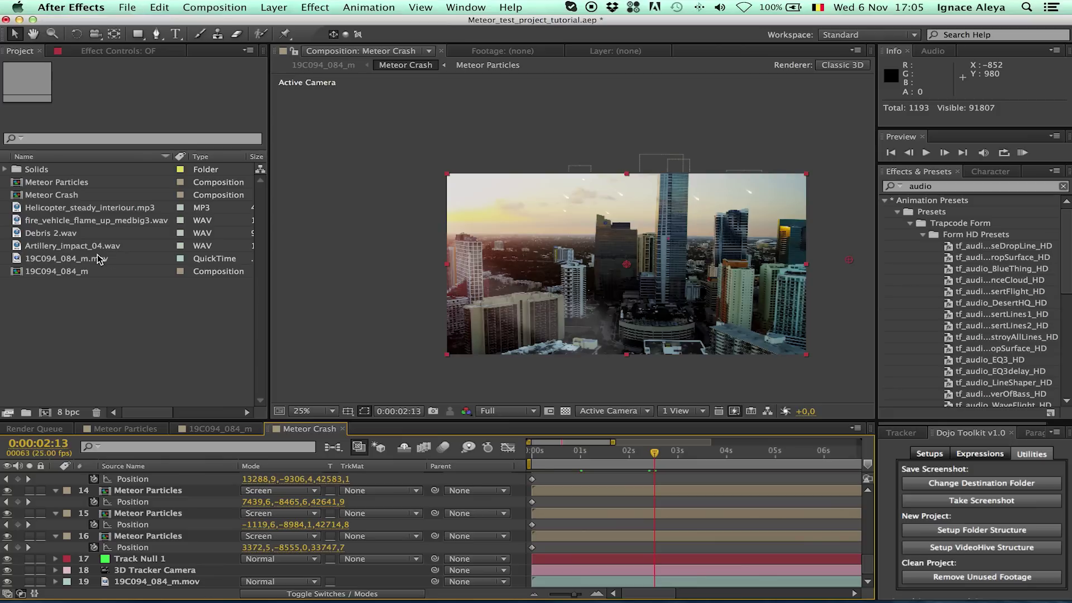
Create a composition from the 19C094_084_m.mov footage and preview it up to 0:00:04:17
drag(86, 260, 68, 404)
click(47, 414)
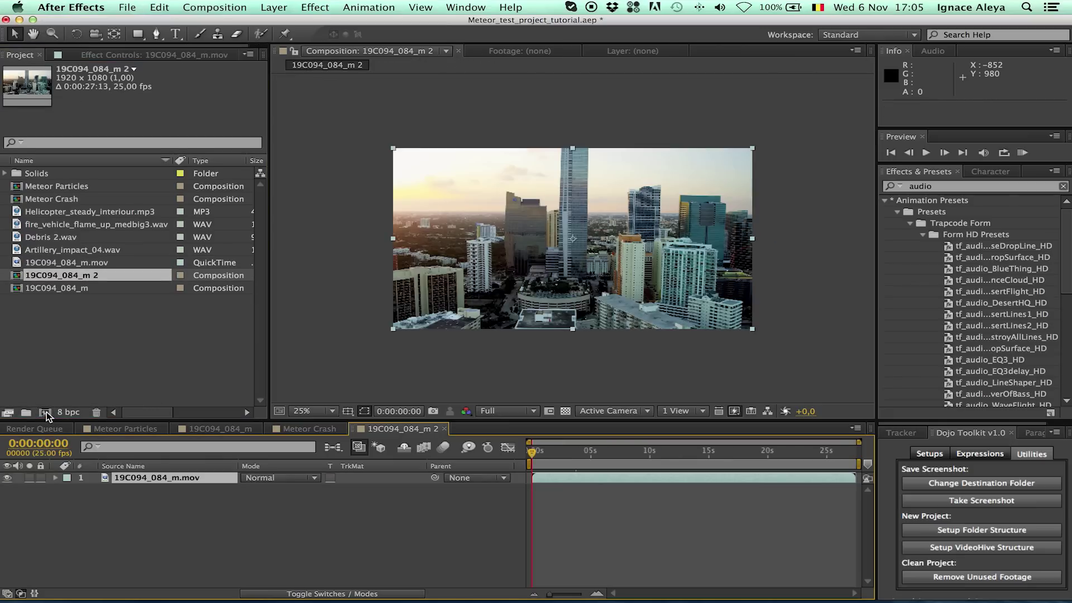
drag(528, 450, 587, 452)
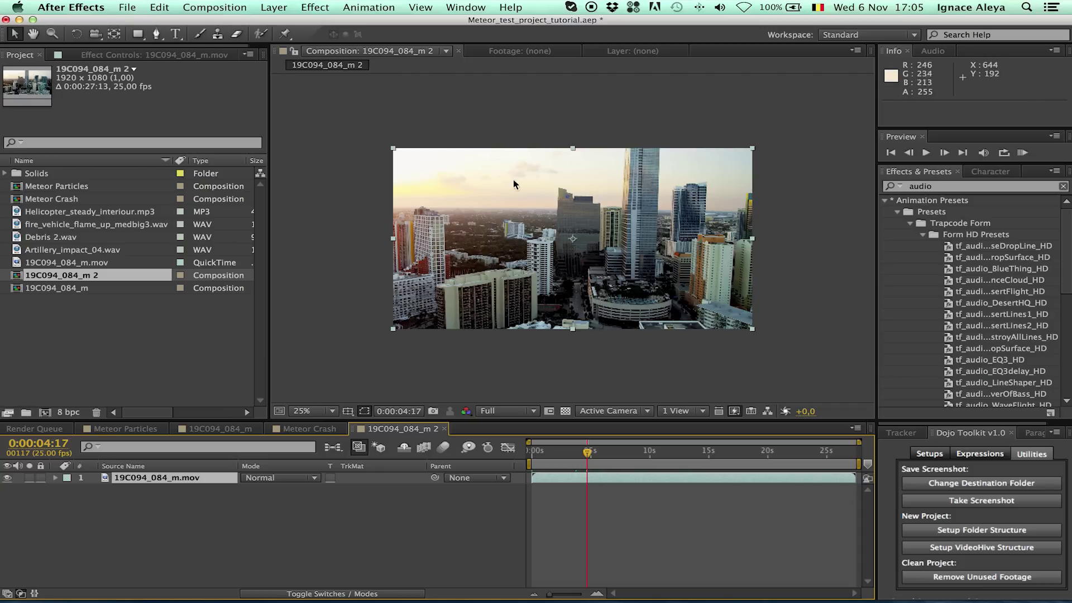
click(614, 386)
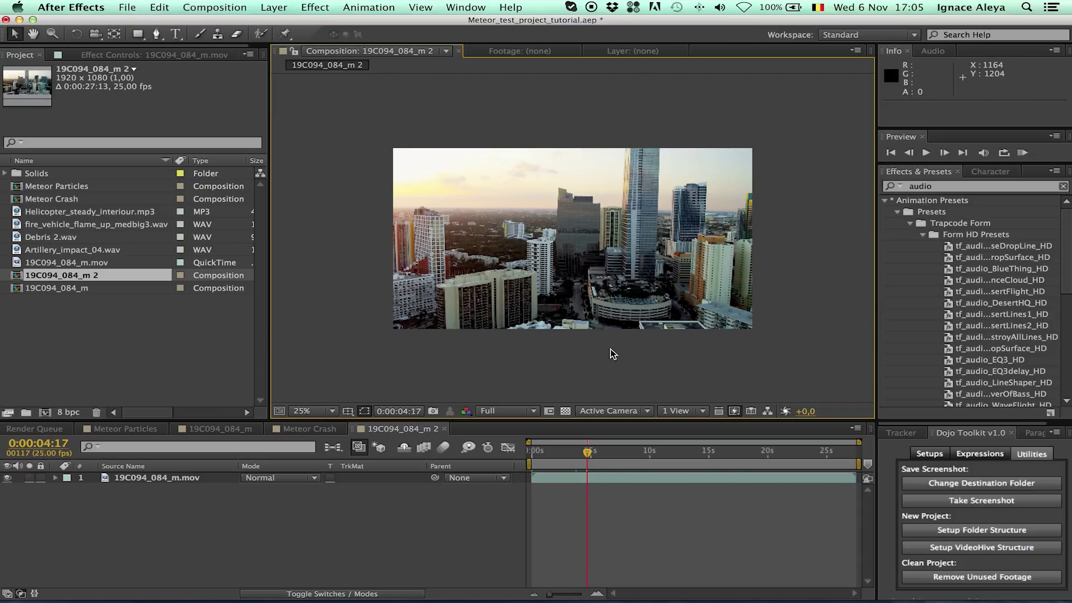
scroll(489, 390, up, 4)
scroll(490, 390, down, 4)
Create a 2000 × 2000 px composition named "Meteor" with a duration of 0;00;10;00
click(326, 432)
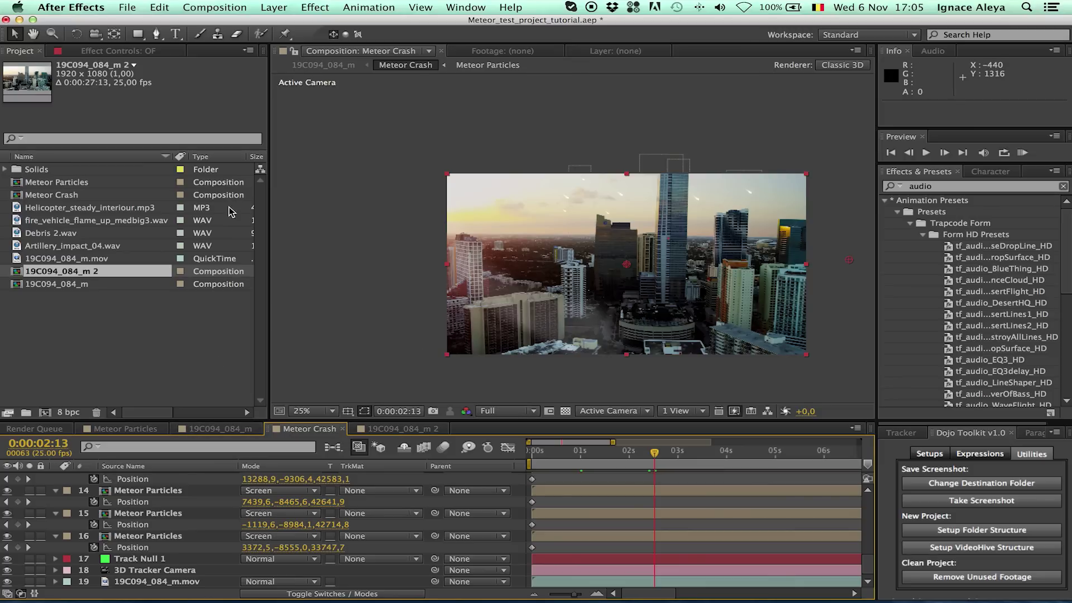
click(215, 7)
click(224, 25)
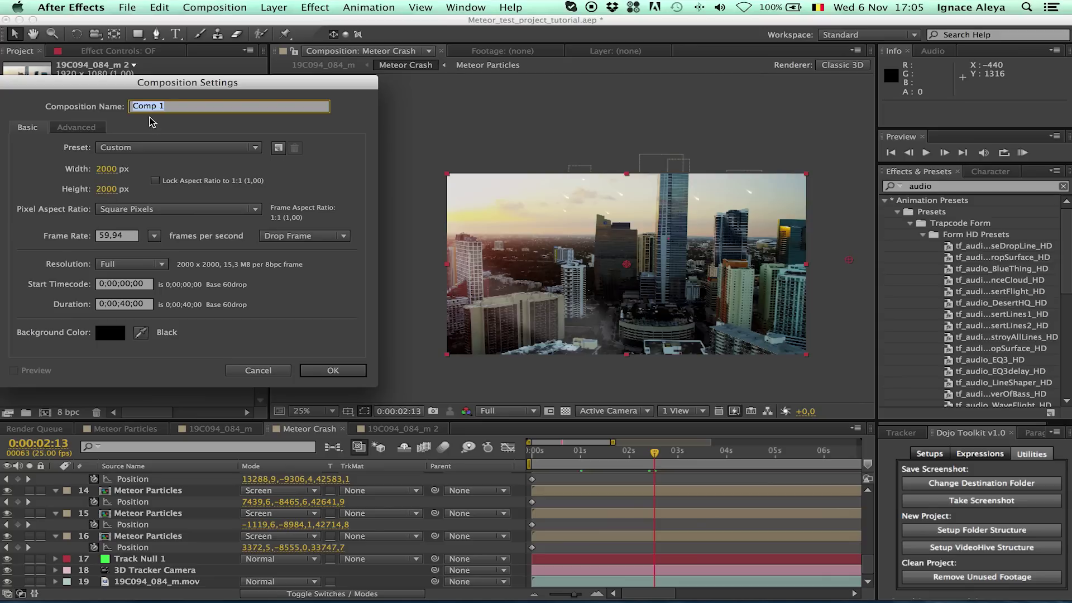
text(Meteor)
click(126, 303)
double_click(126, 303)
text(10)
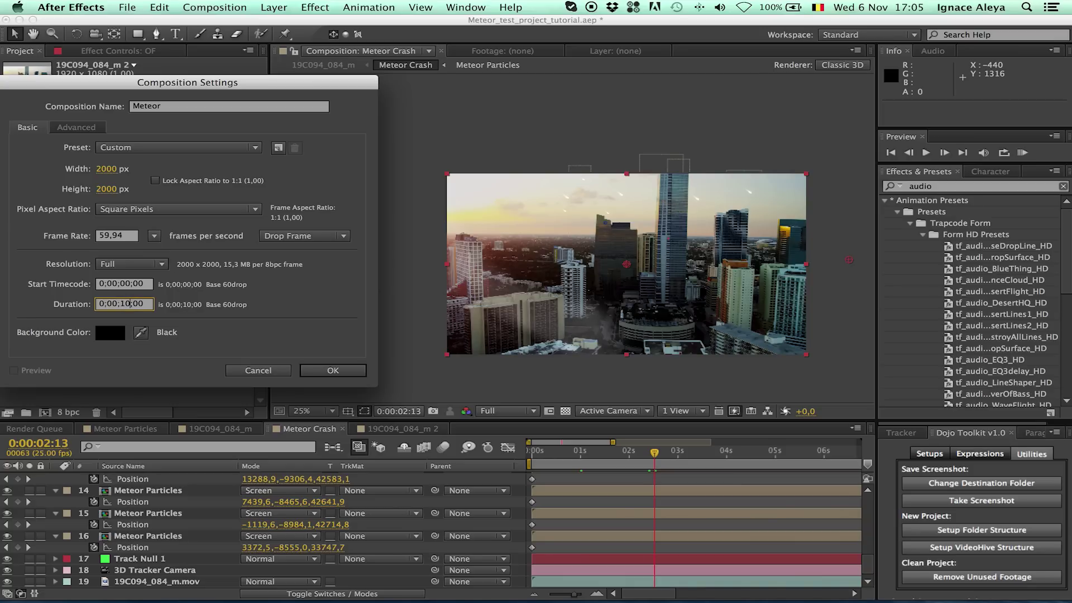
click(285, 329)
click(316, 371)
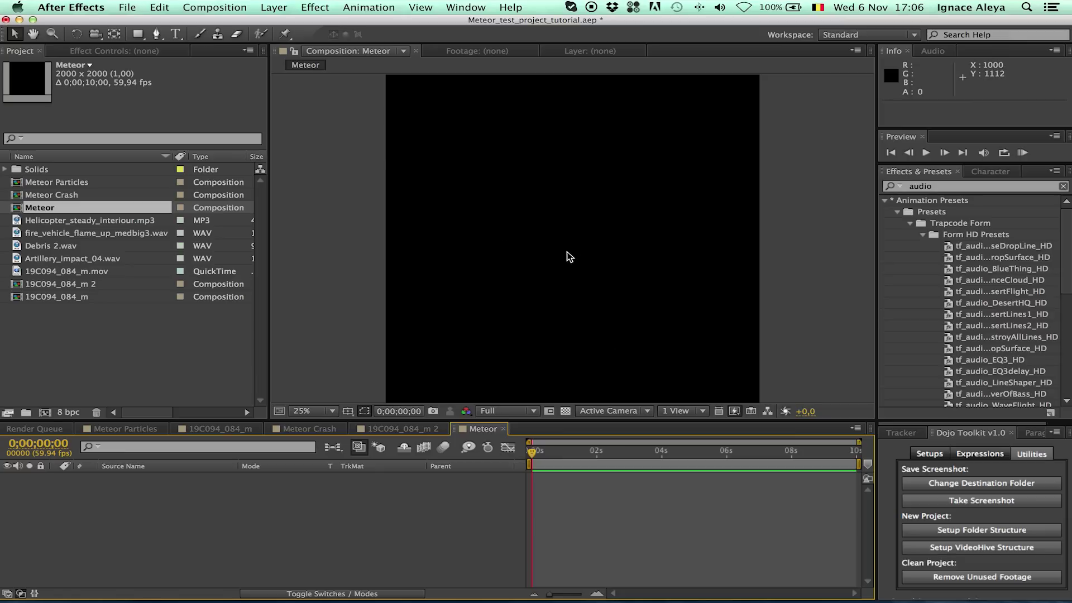
Add a black solid layer named "BG" at the Meteor composition's full size
click(274, 8)
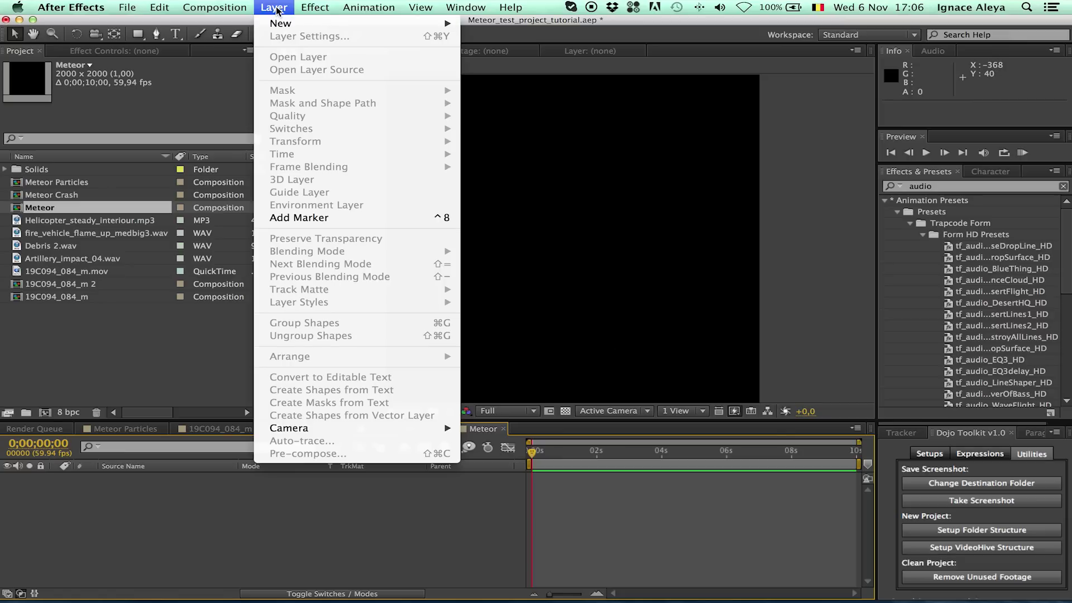
mouse_move(285, 25)
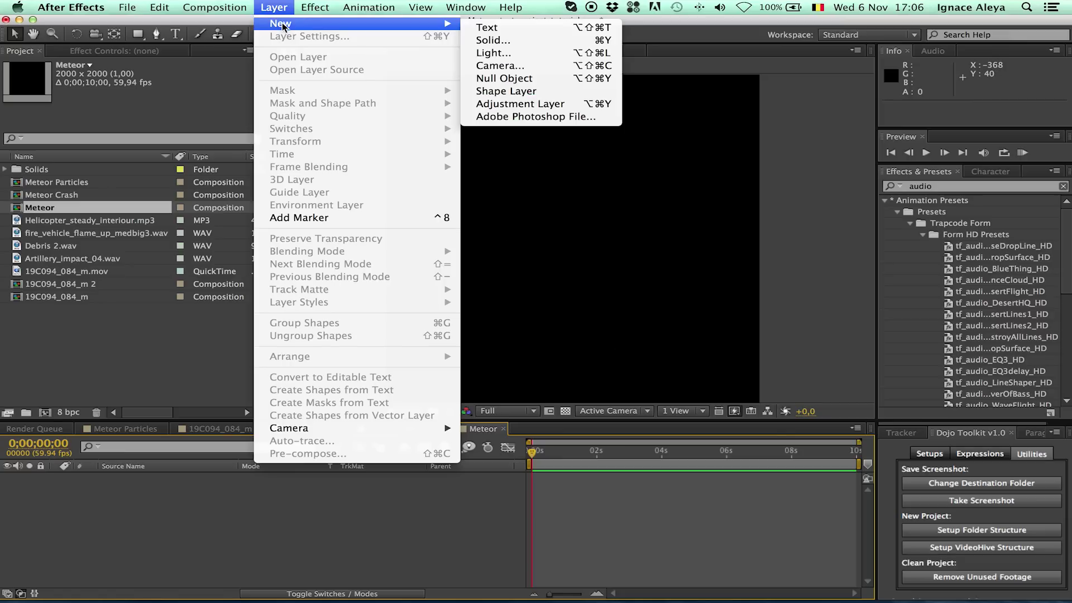
click(504, 41)
text(BG)
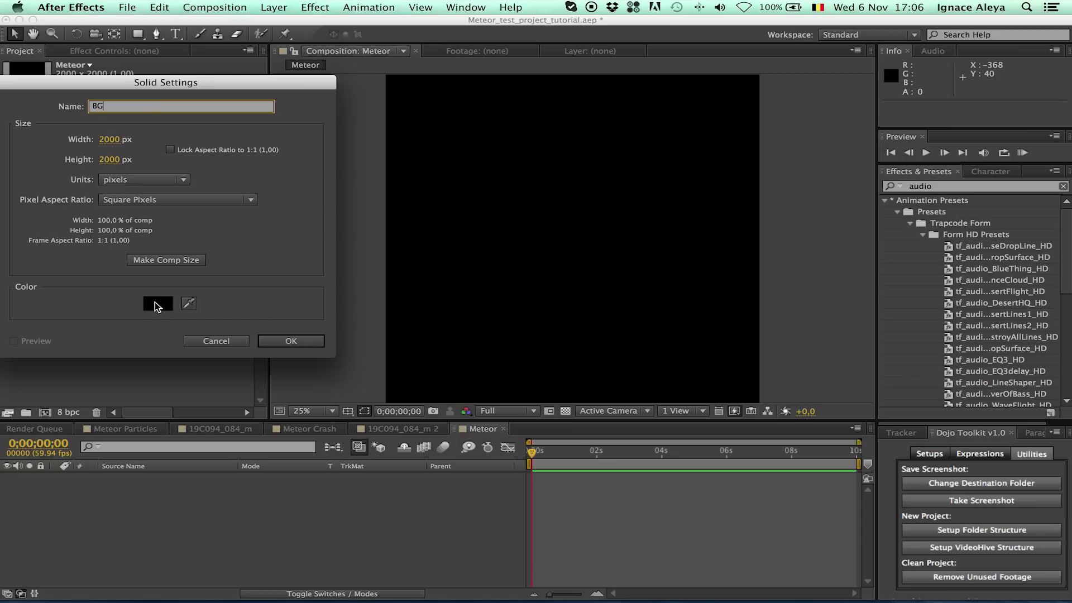
click(157, 304)
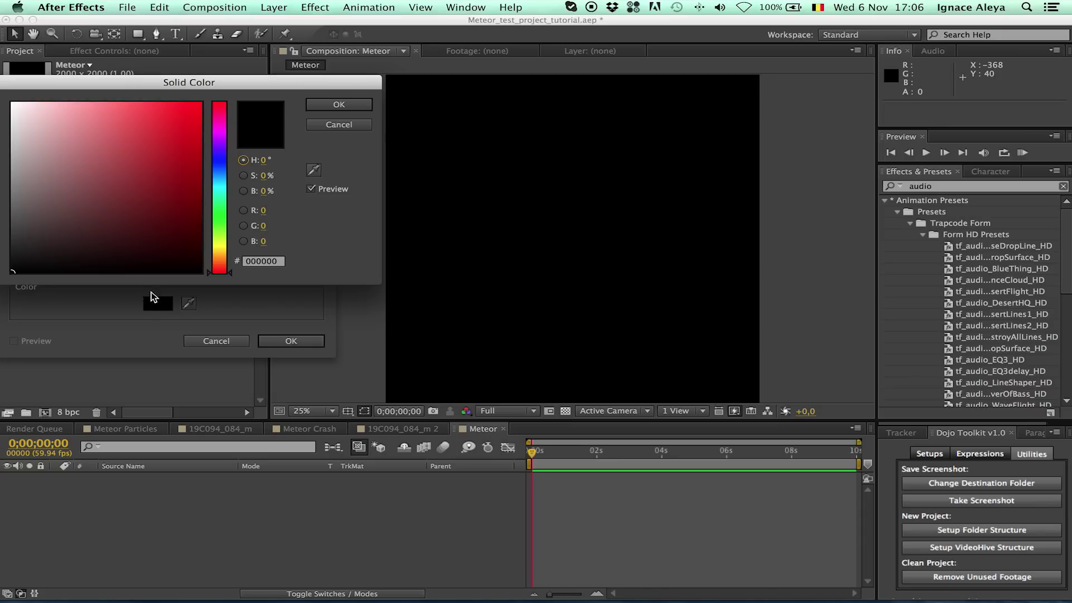
click(341, 104)
click(289, 342)
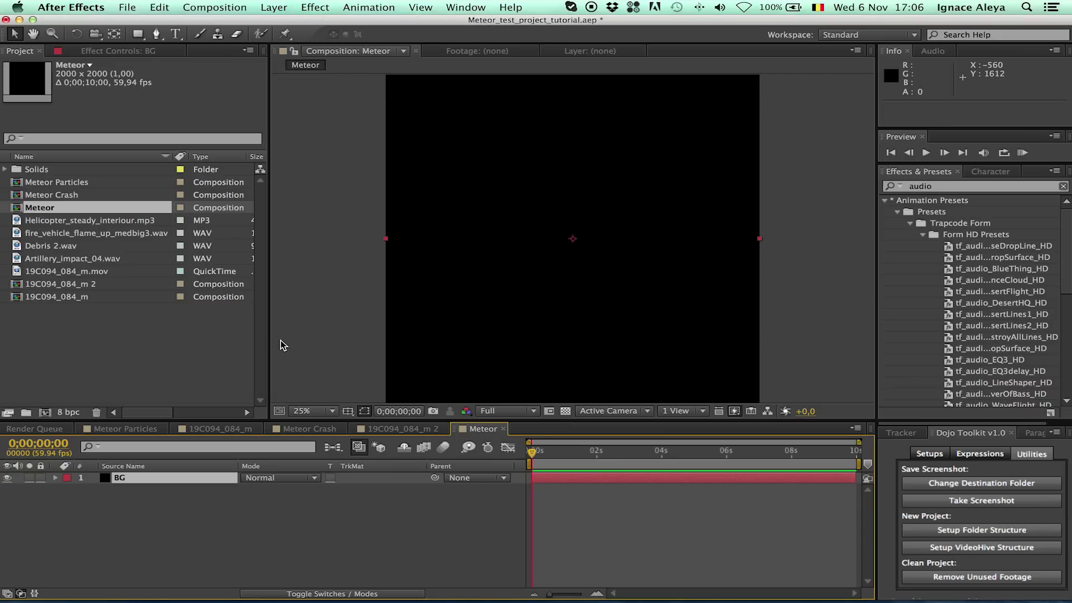
Add another black solid above BG and name it "Smoke trail"
right_click(224, 522)
mouse_move(250, 462)
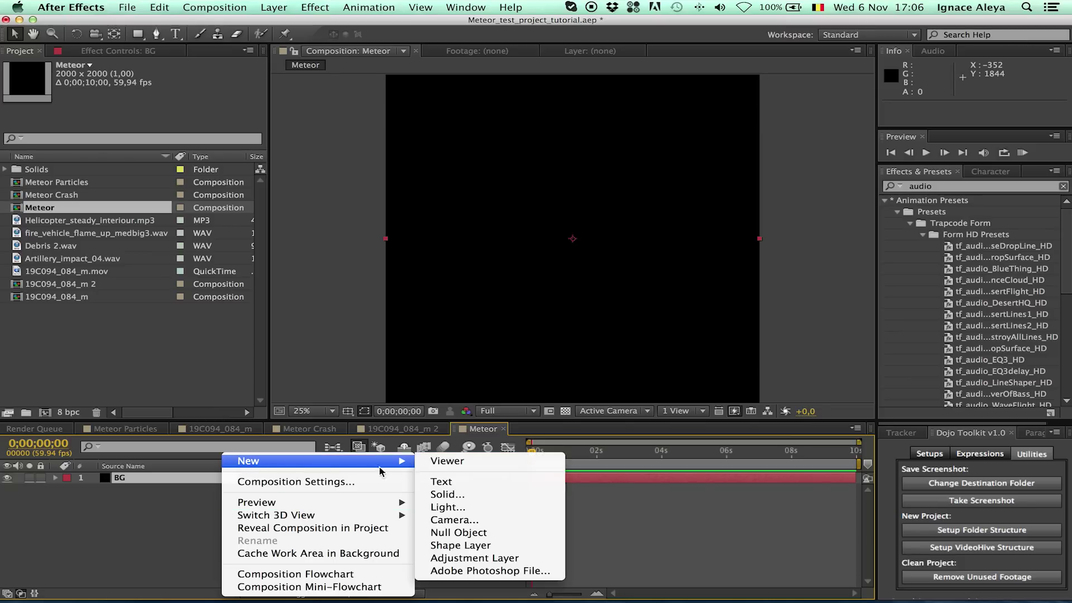
click(427, 494)
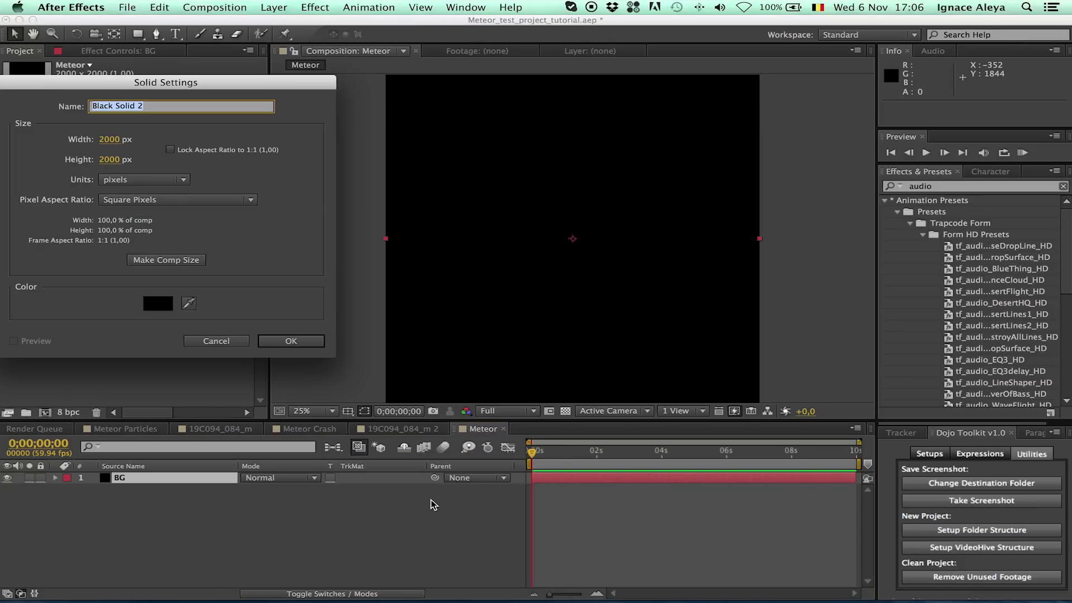
text(Smoke trail)
click(279, 339)
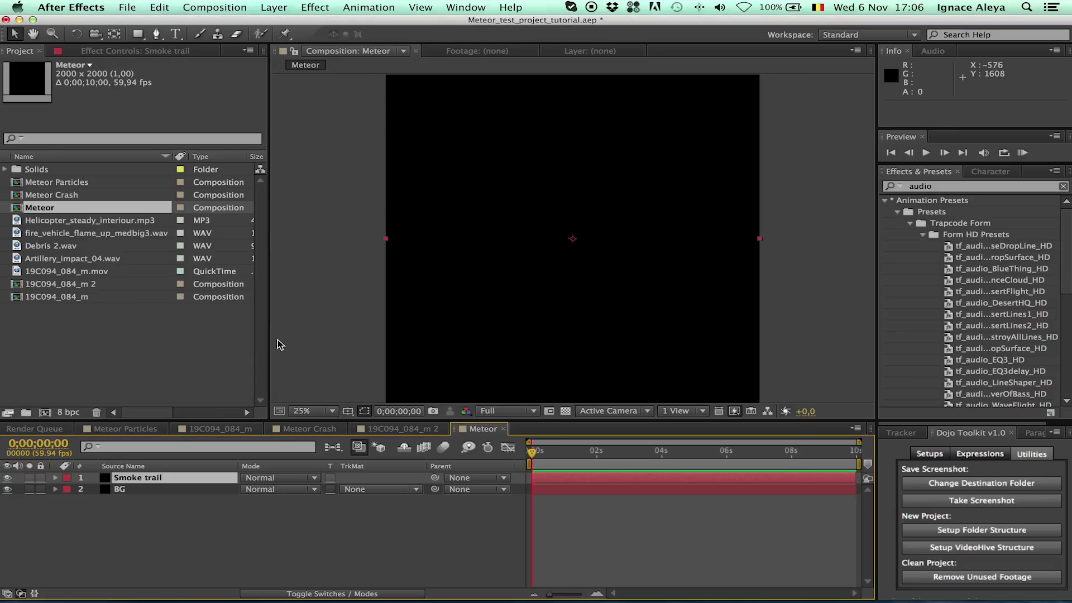
Apply the Trapcode Particular effect to the Smoke trail layer
click(315, 8)
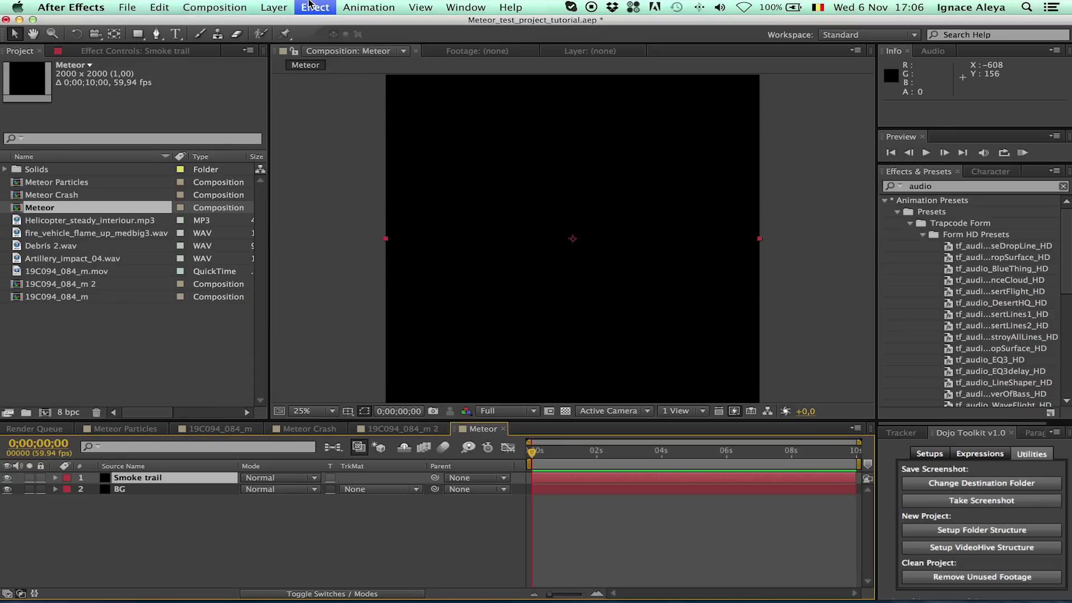
mouse_move(389, 336)
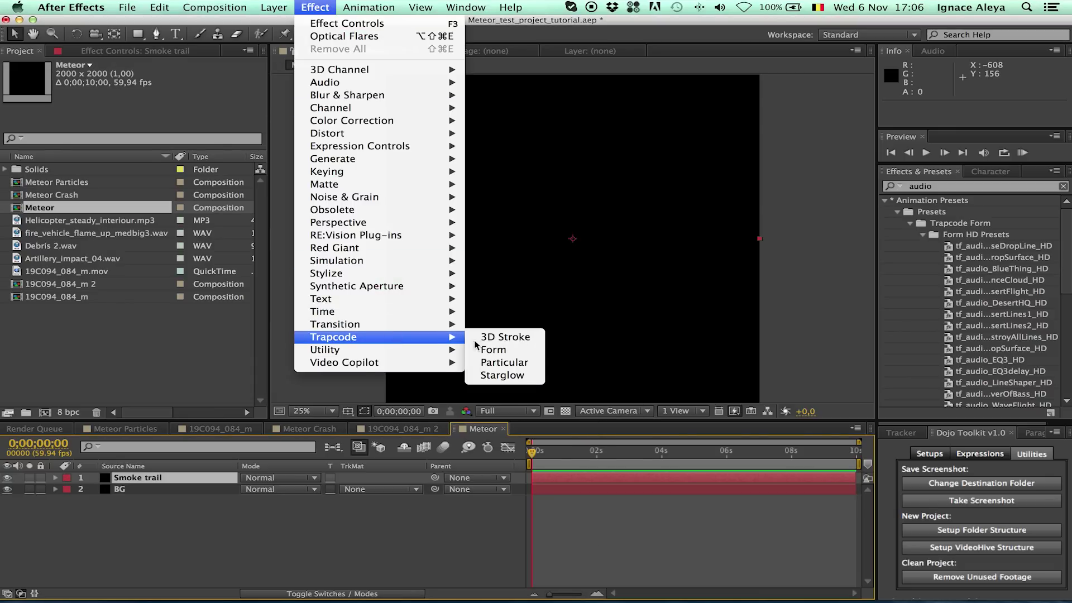
click(504, 364)
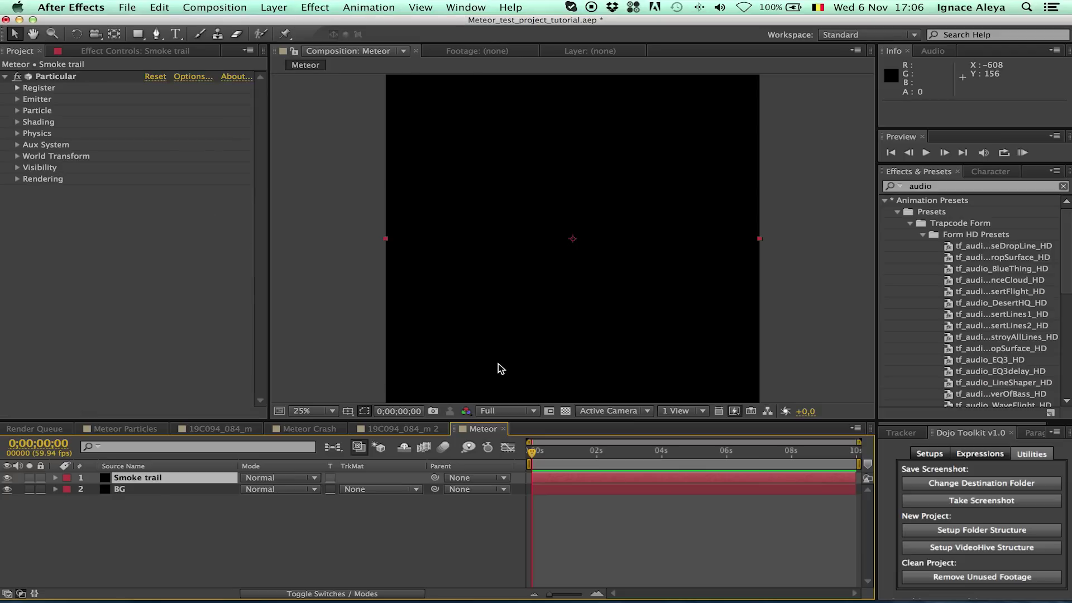
Set Particular's emitter to 590 particles per second
click(17, 99)
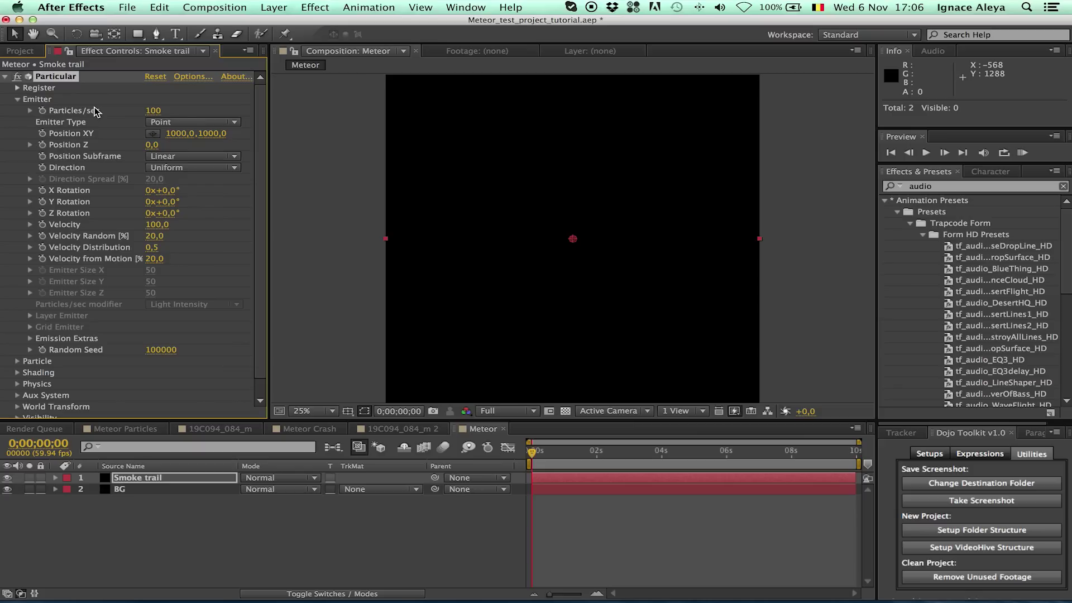
click(157, 112)
text(590)
key(Return)
Set the emitter's Velocity, Velocity Random, Velocity Distribution and Velocity from Motion all to 0
text(0)
key(Tab)
text(0)
key(Tab)
text(0)
key(Tab)
text(0)
key(Return)
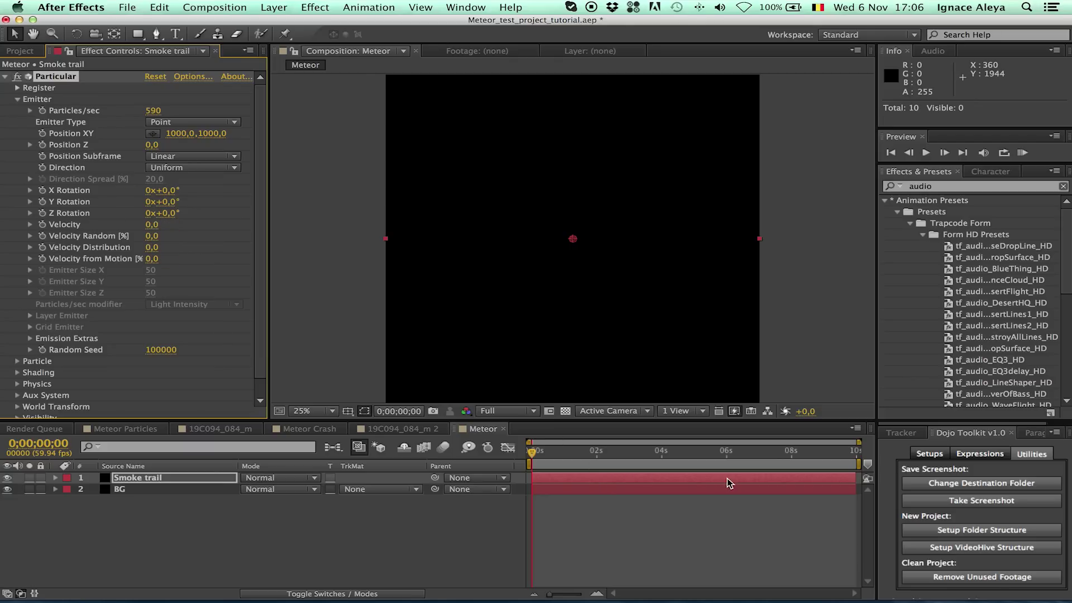
Shift the Smoke trail layer about 7 seconds earlier and extend its out-point to the composition's end
drag(781, 478, 552, 478)
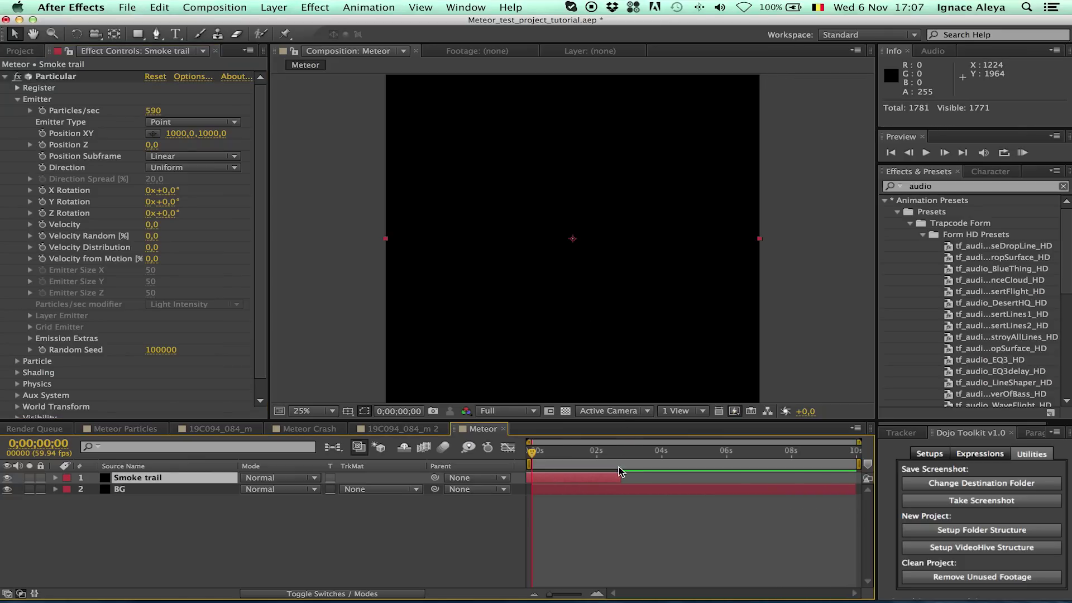
drag(623, 476, 865, 480)
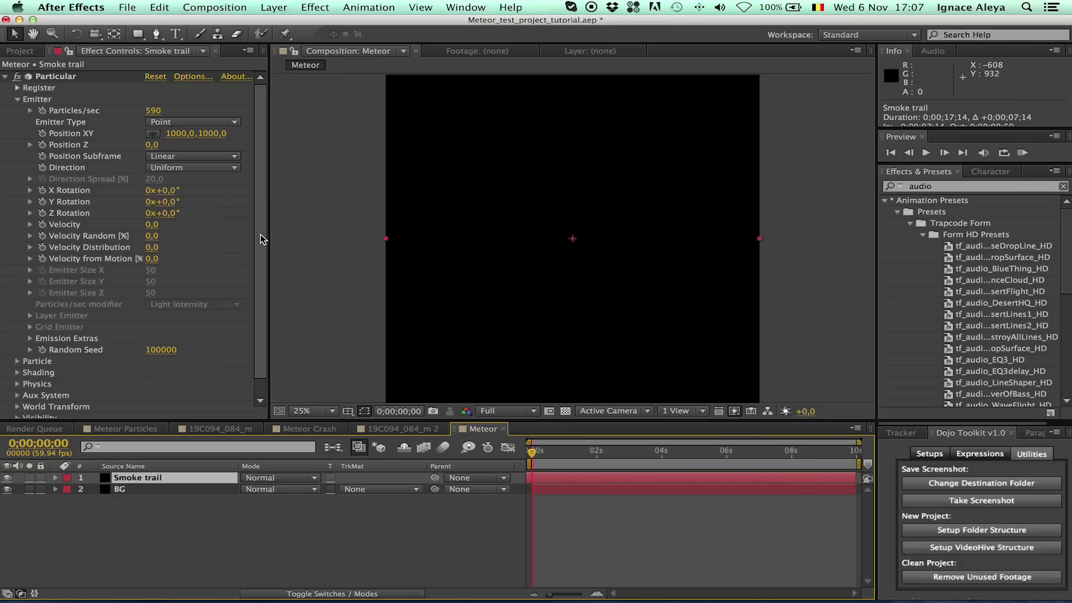
In Particular's Particle settings, set Life to 2,5 seconds and Life Random to 60%
drag(260, 234, 264, 294)
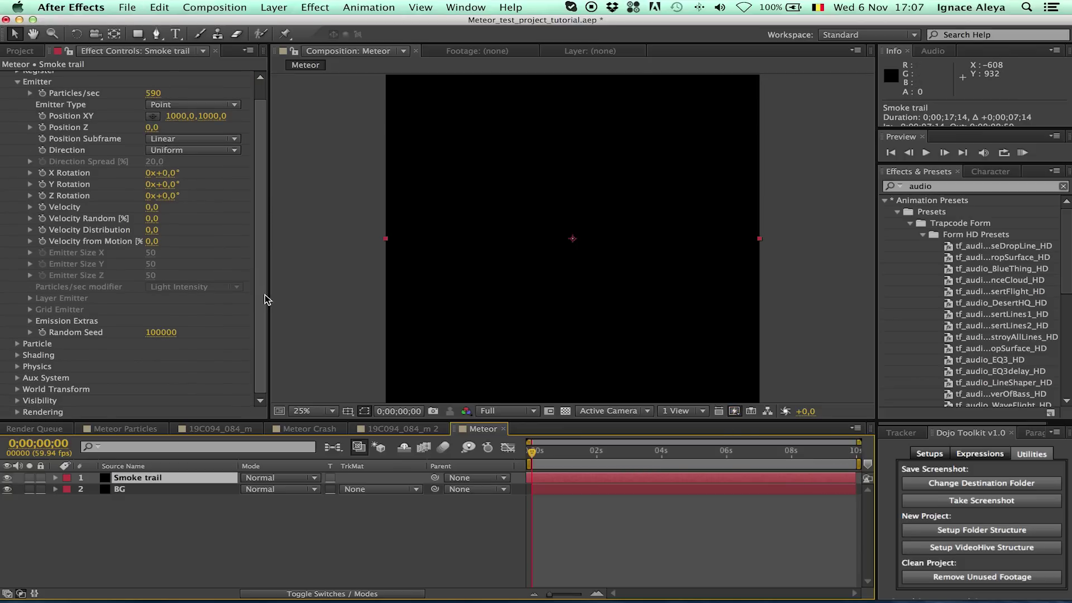
click(17, 344)
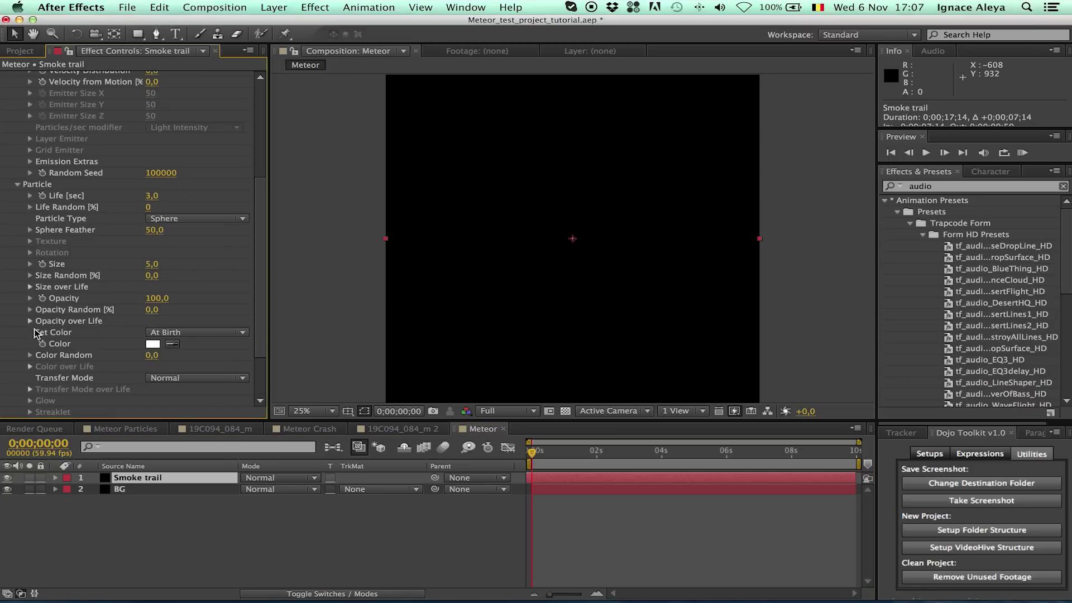
click(152, 196)
text(2,5)
key(Return)
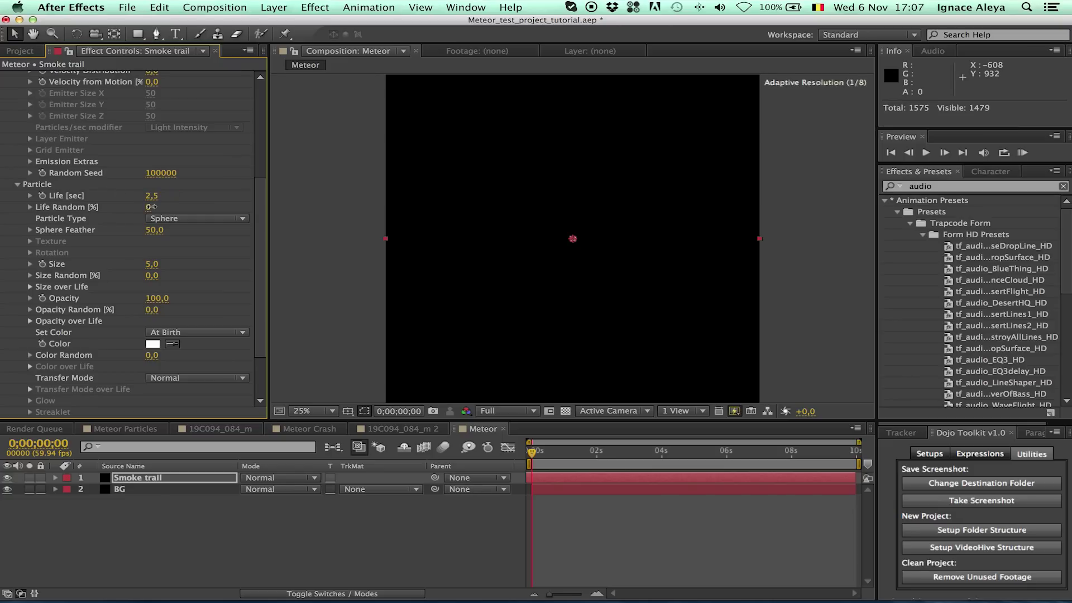
click(151, 207)
text(5)
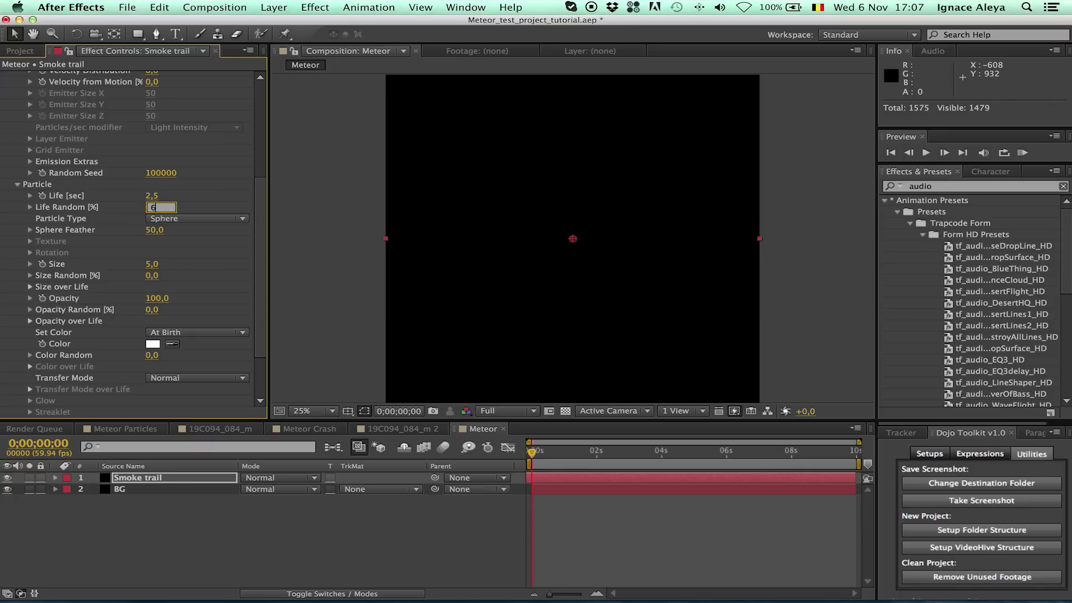
key(Return)
Change the particle type to Cloudlet and set the Cloudlet Feather to 100
click(171, 220)
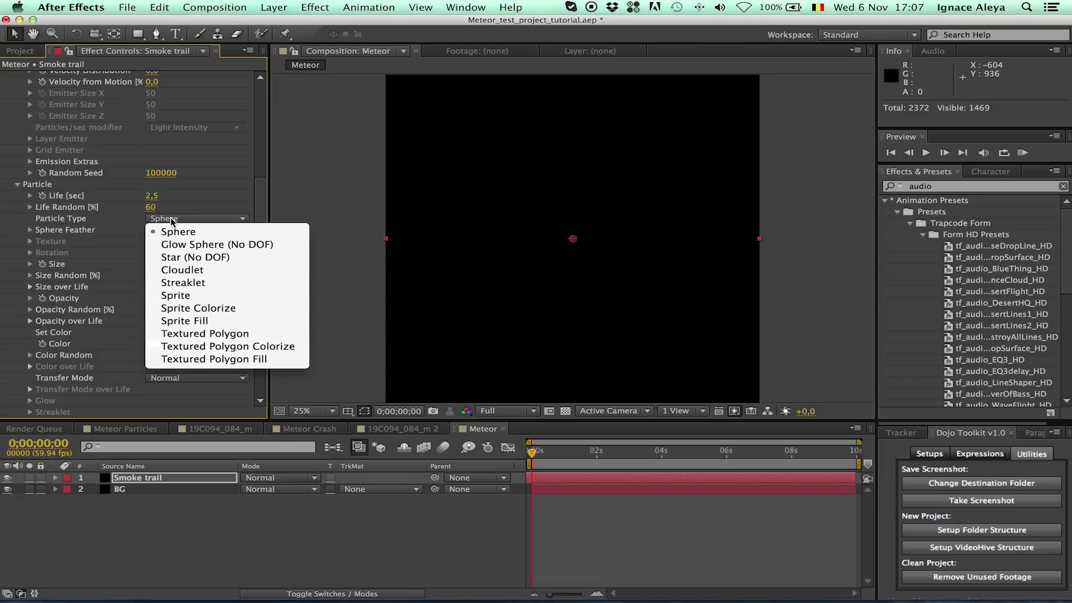
click(182, 270)
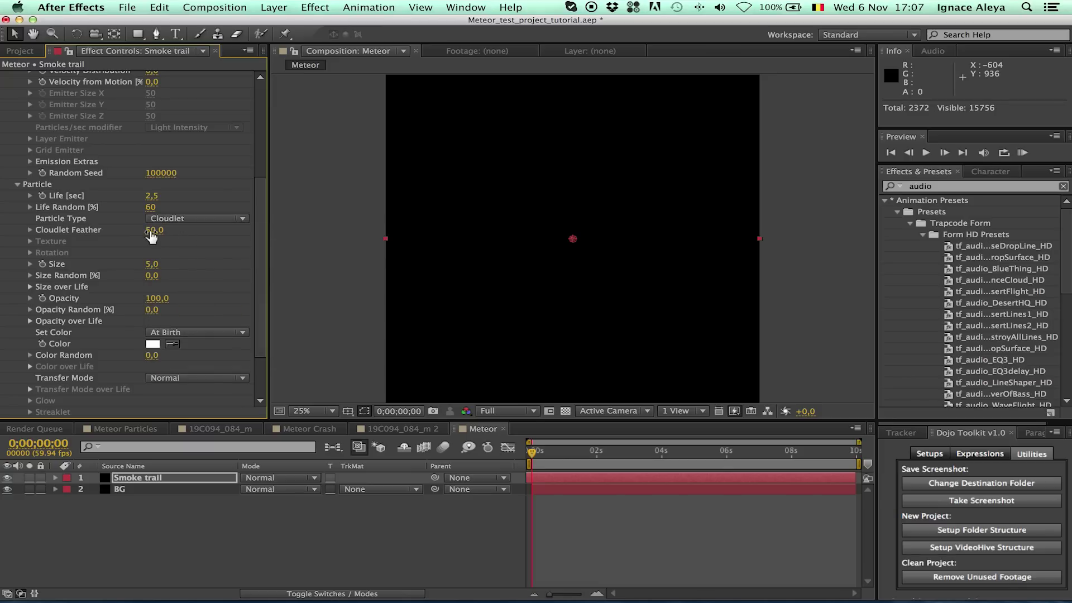
key(slash)
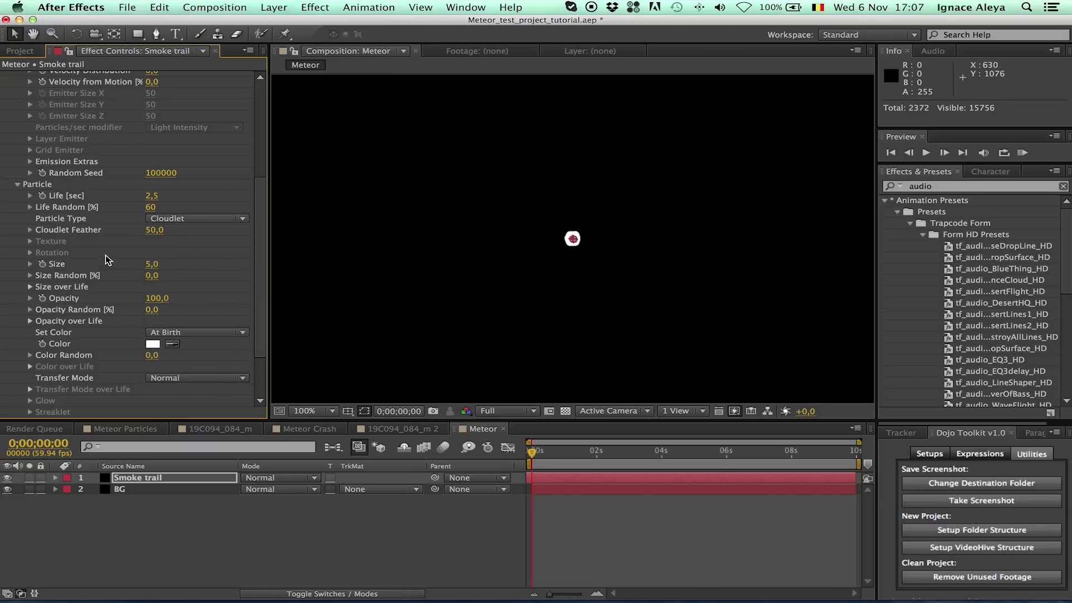
drag(154, 230, 207, 232)
Set the particle Size to 10 and Size Random to 20%
click(152, 265)
text(10)
key(Return)
click(152, 276)
text(20)
key(Return)
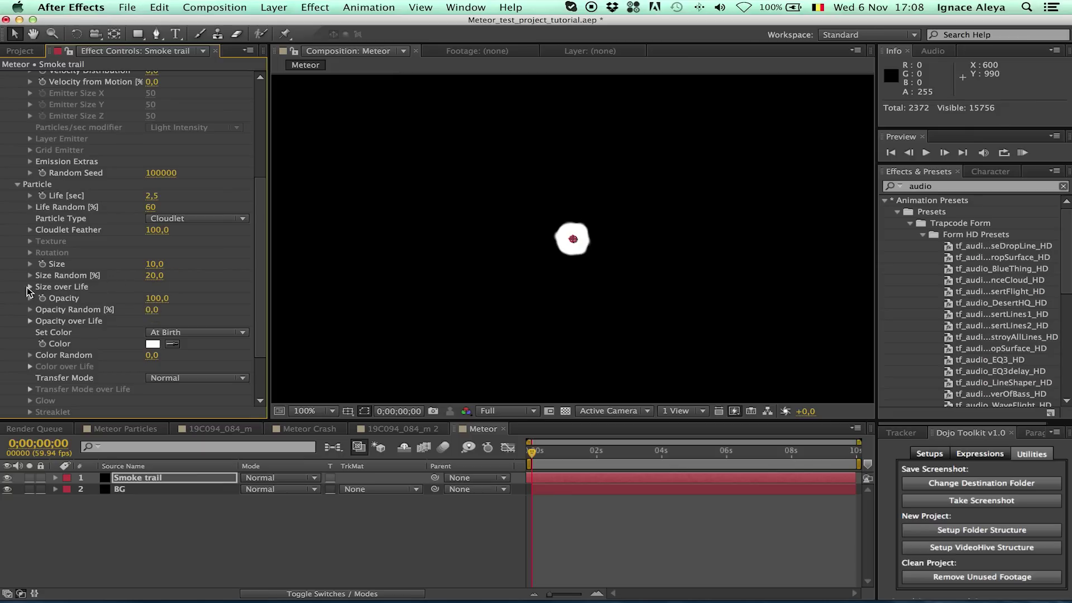
Set the particle Opacity to 15
click(157, 298)
text(15)
click(190, 297)
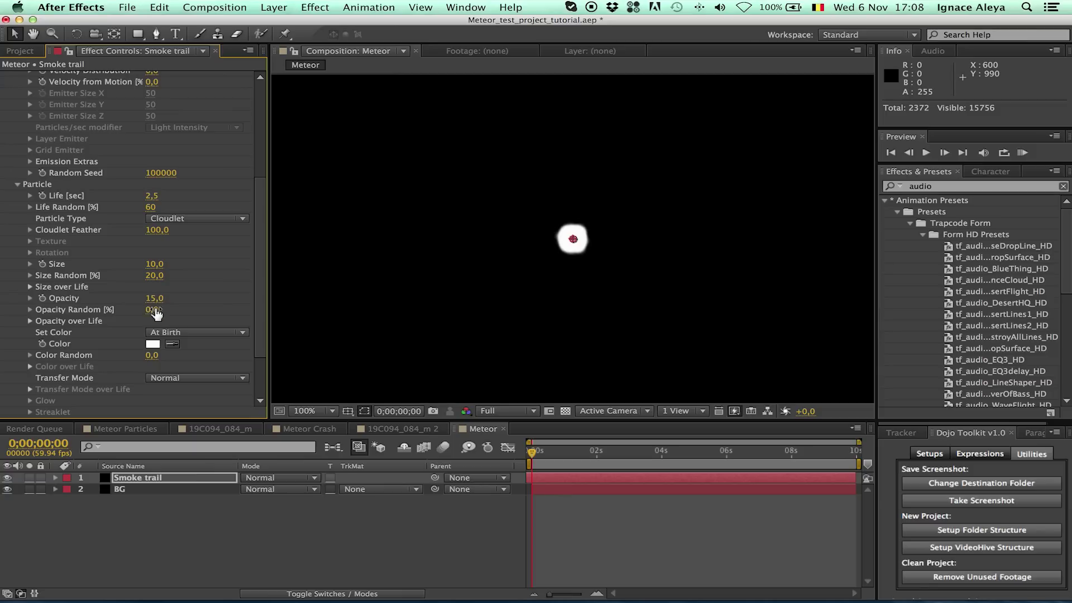
scroll(256, 310, down, 2)
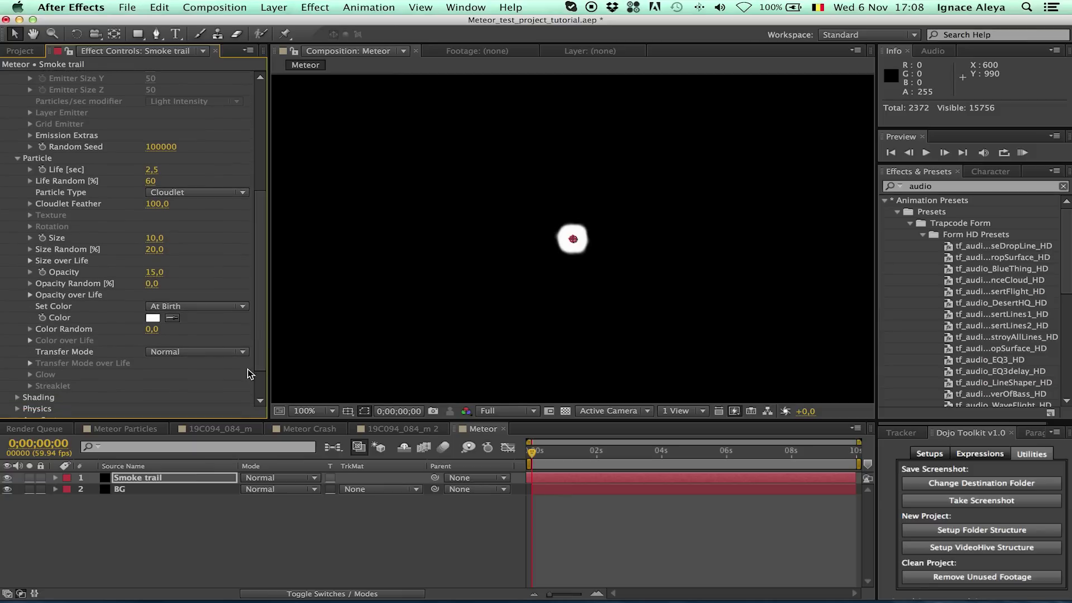
Set the particle Opacity Random to 20% and make Opacity over Life fall linearly from full at birth to zero at death
drag(153, 276, 152, 288)
click(152, 285)
text(2)
key(Return)
click(31, 295)
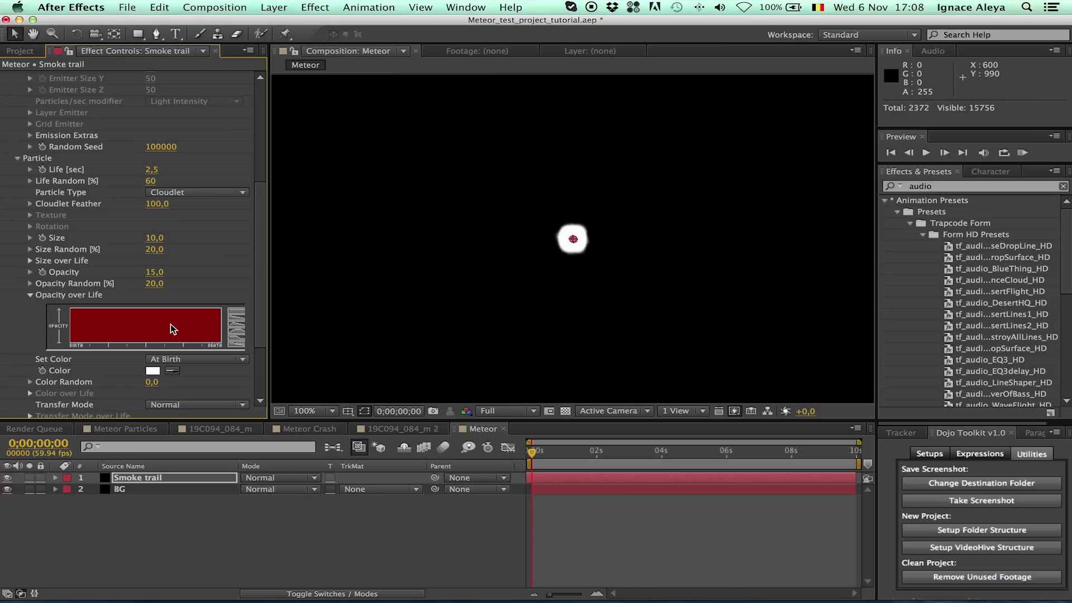
click(235, 320)
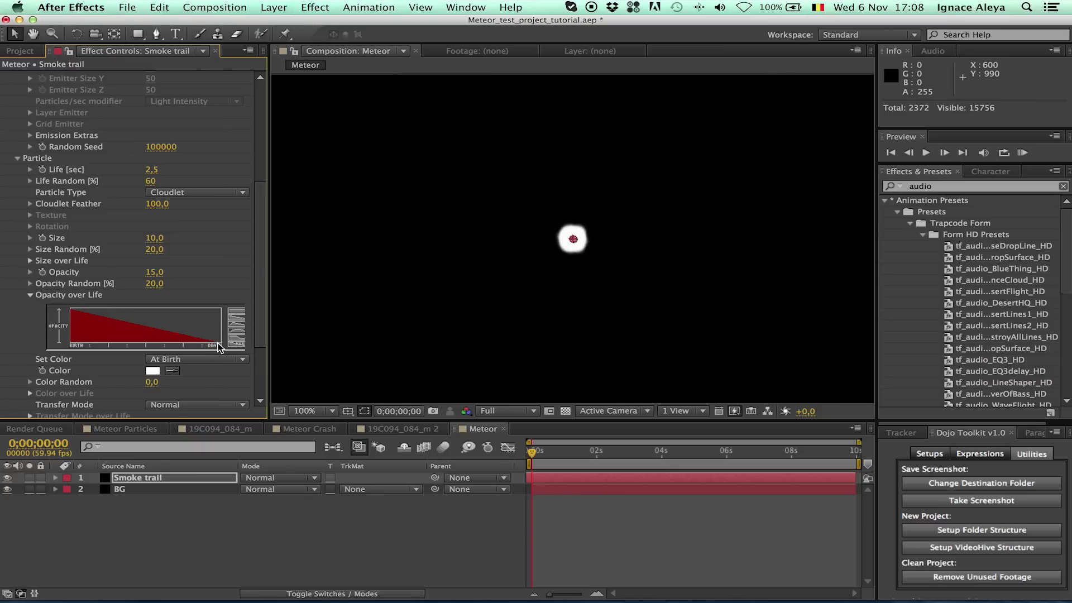
Set the particle color to Random from Gradient and apply the white-to-black preset gradient to Color over Life
scroll(194, 335, down, 5)
scroll(194, 334, down, 1)
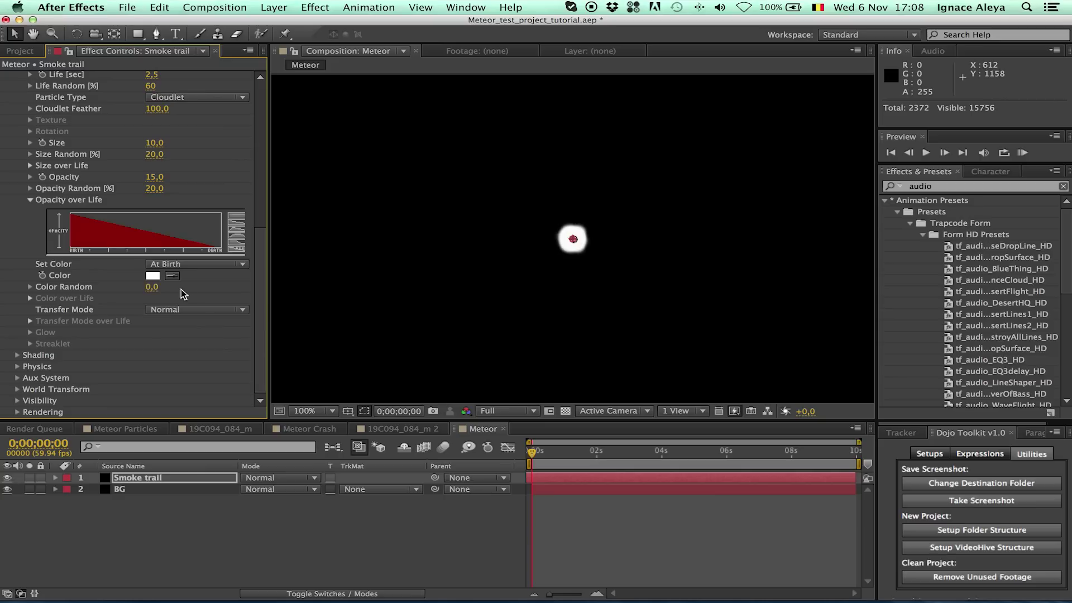
click(195, 267)
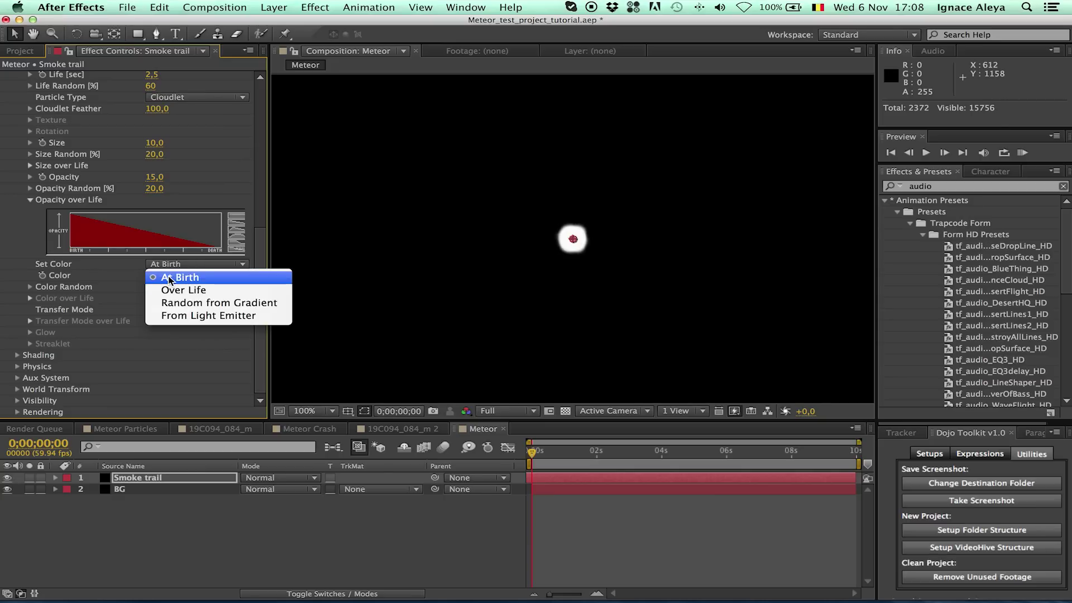
click(170, 304)
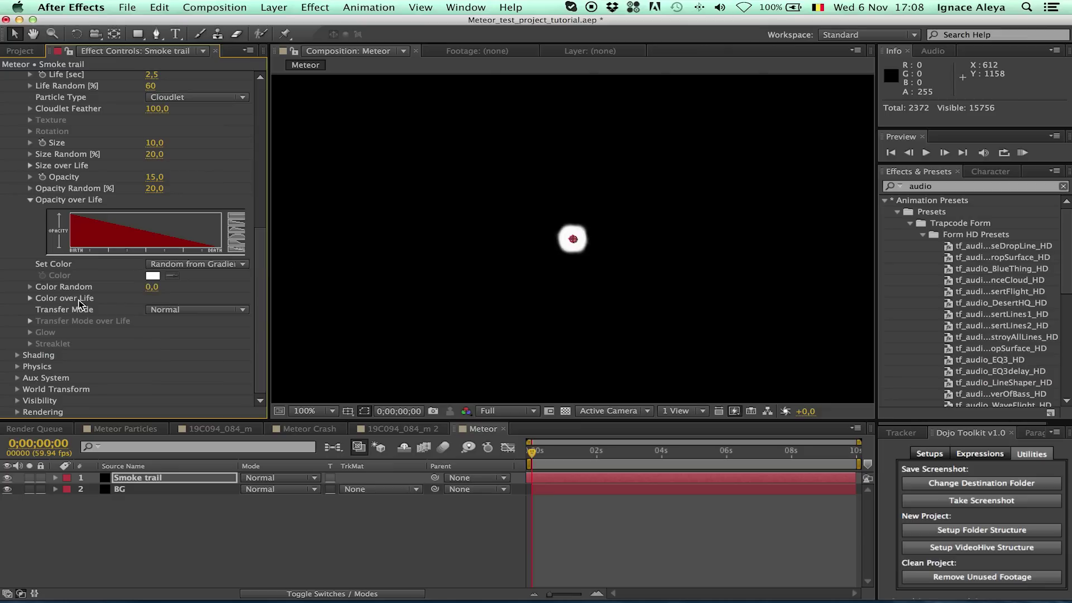
click(30, 298)
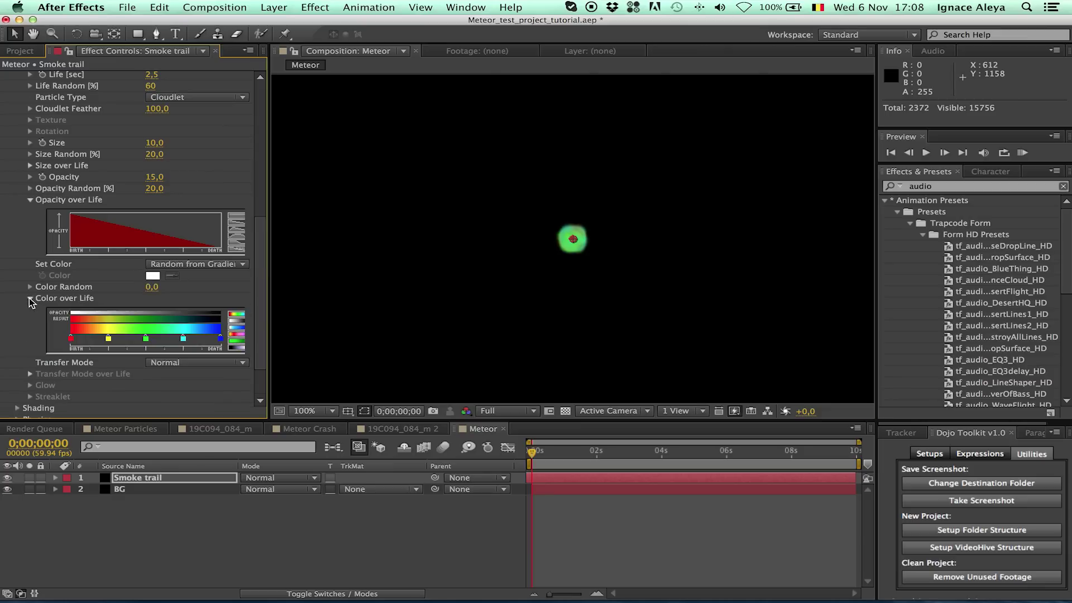
click(235, 321)
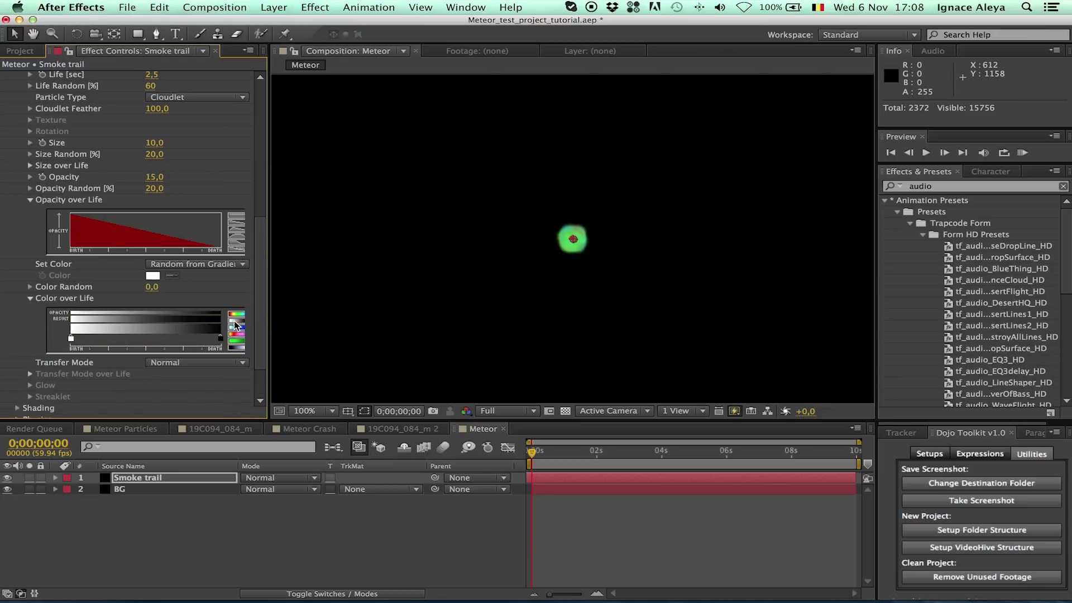
Recolor the Color over Life gradient, changing its white stop to light grey and its black stop to dark grey 383838
double_click(72, 339)
drag(7, 140, 2, 146)
click(323, 107)
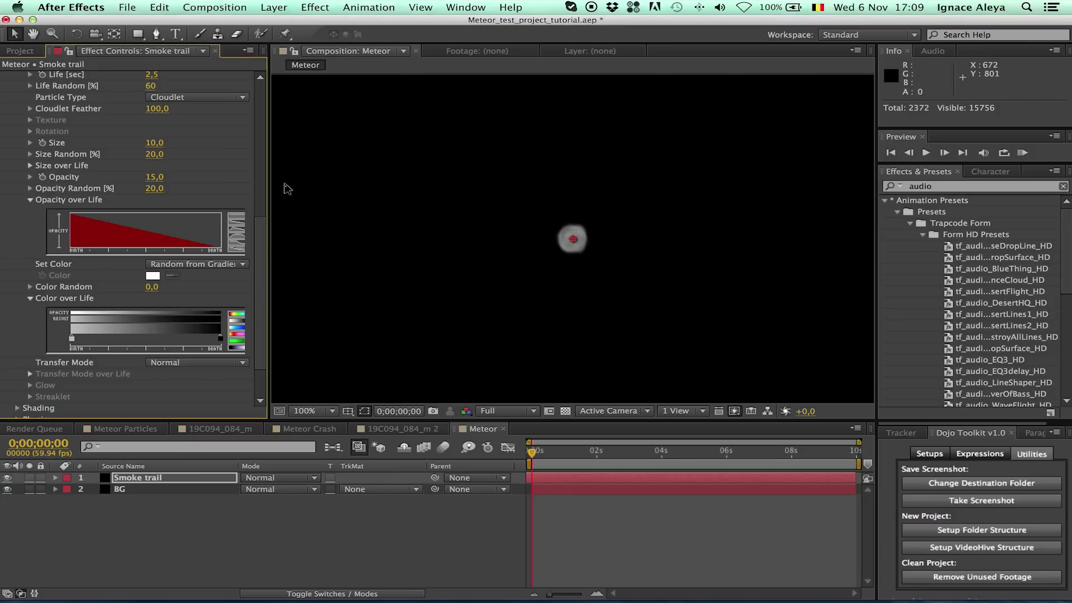
drag(269, 254, 314, 254)
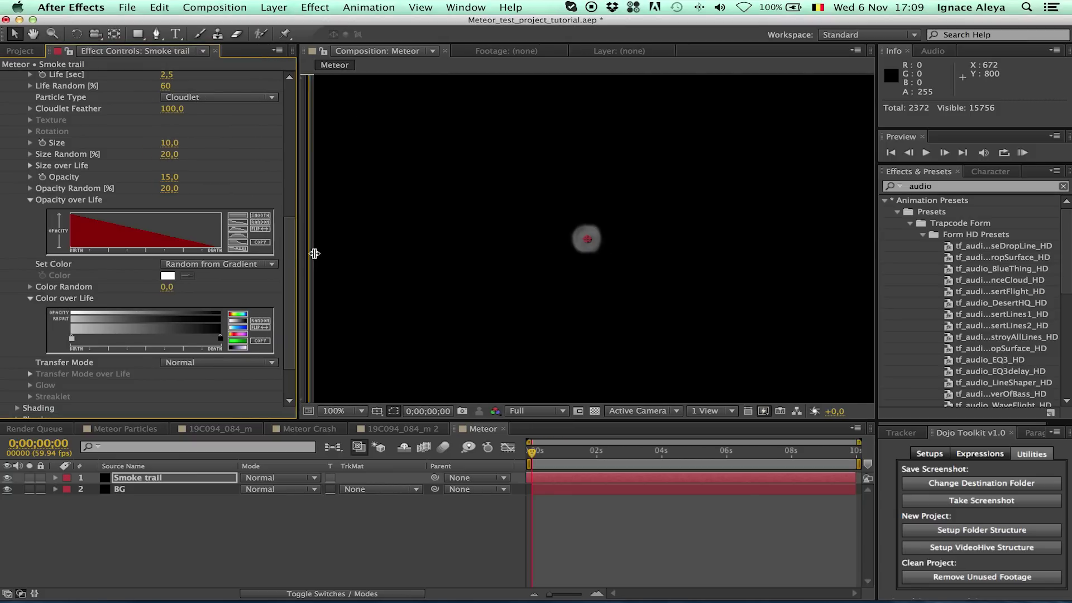
double_click(220, 339)
drag(37, 233, 3, 236)
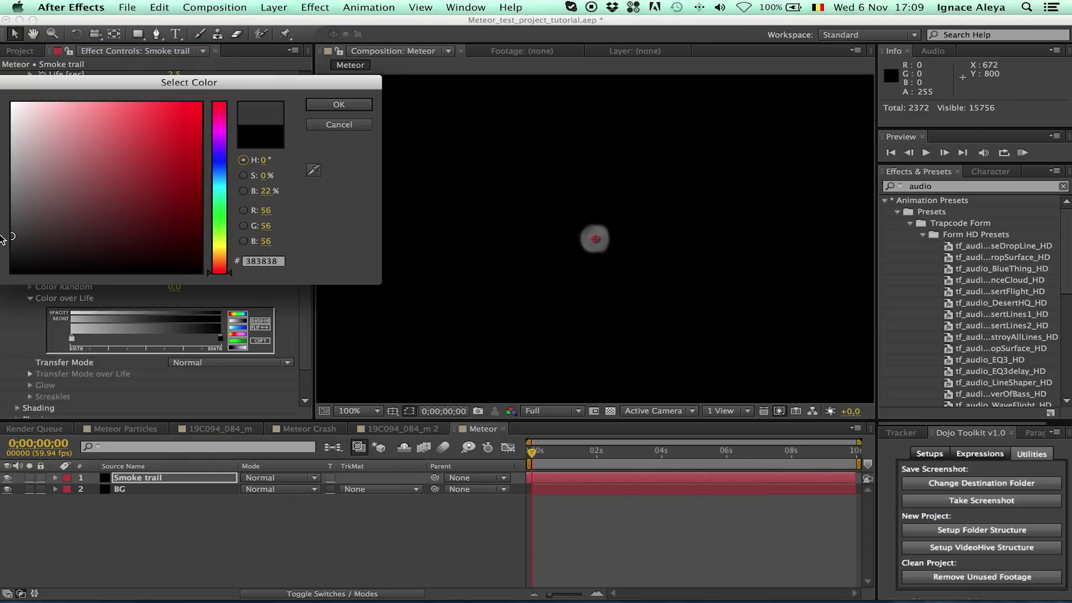
click(339, 105)
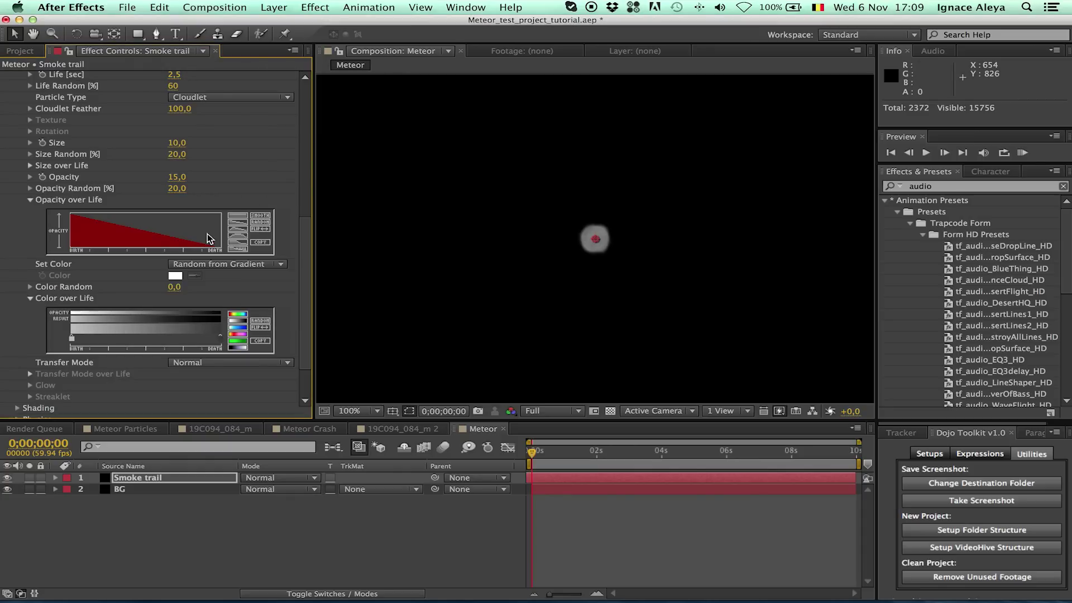
In Particular's Air physics settings, set Wind X to -231 and Wind Y to -195
scroll(296, 307, down, 3)
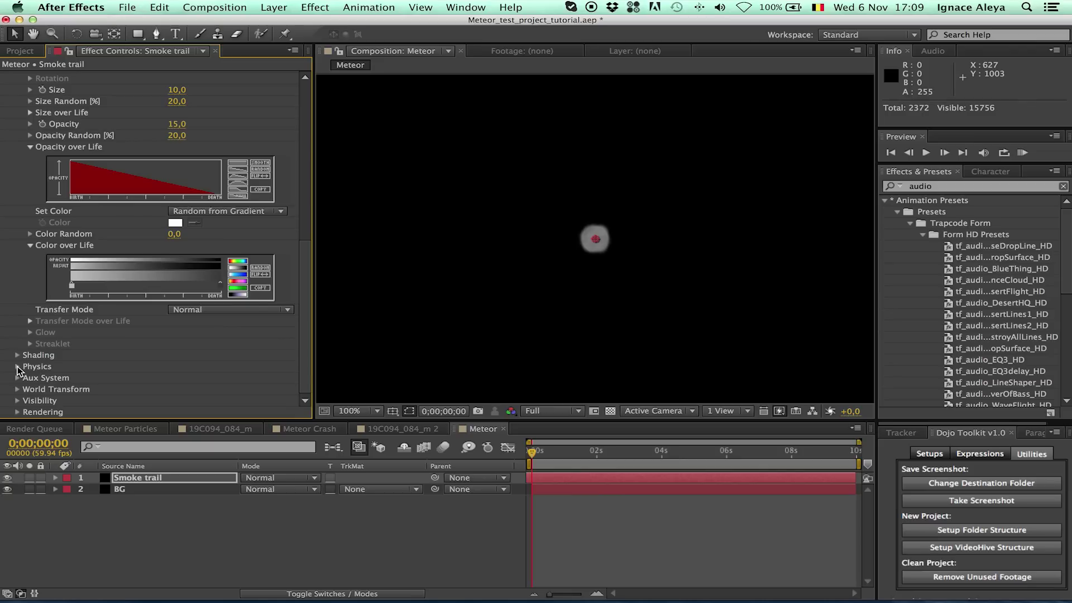
click(18, 367)
scroll(17, 371, down, 3)
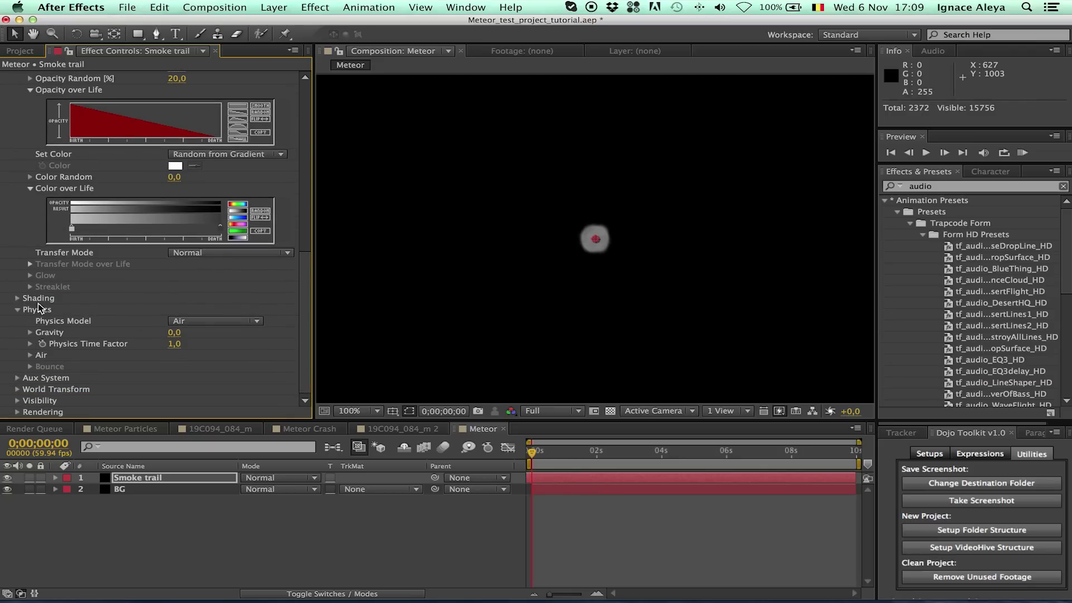
click(30, 356)
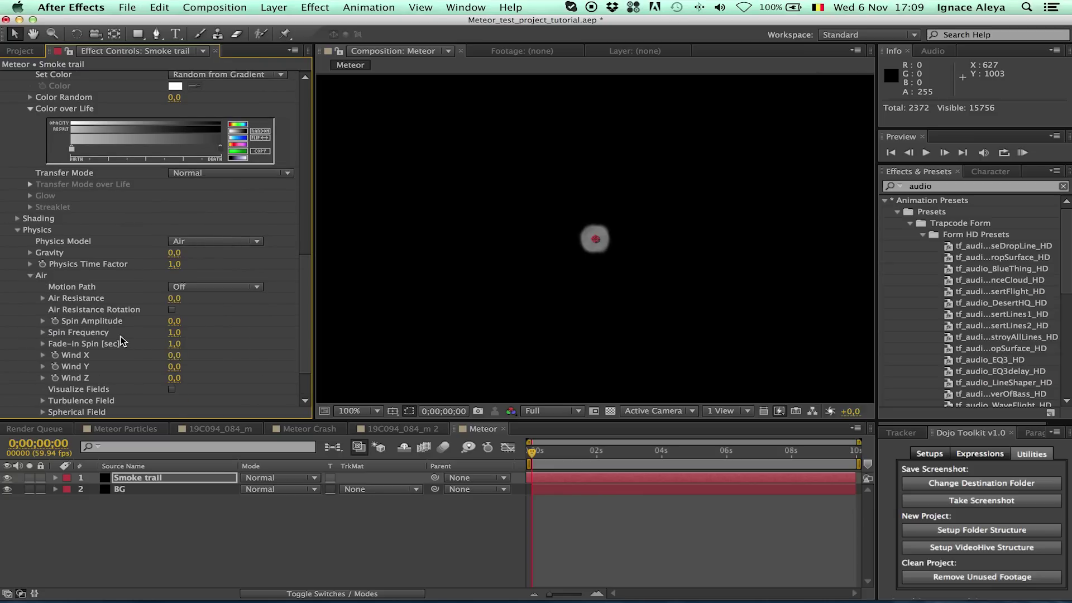
scroll(133, 353, down, 3)
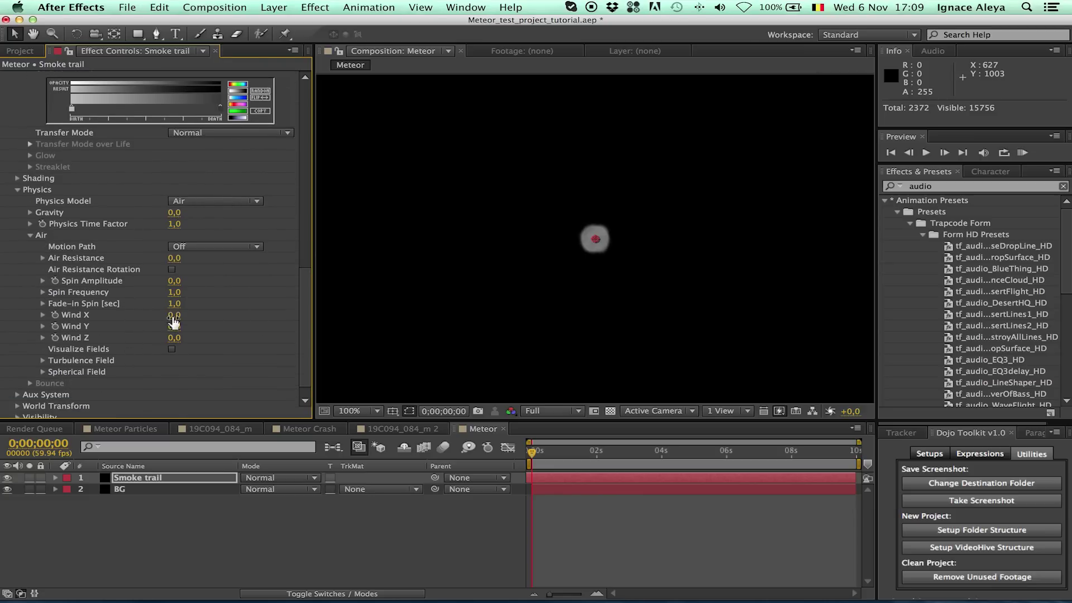
drag(173, 315, 8, 327)
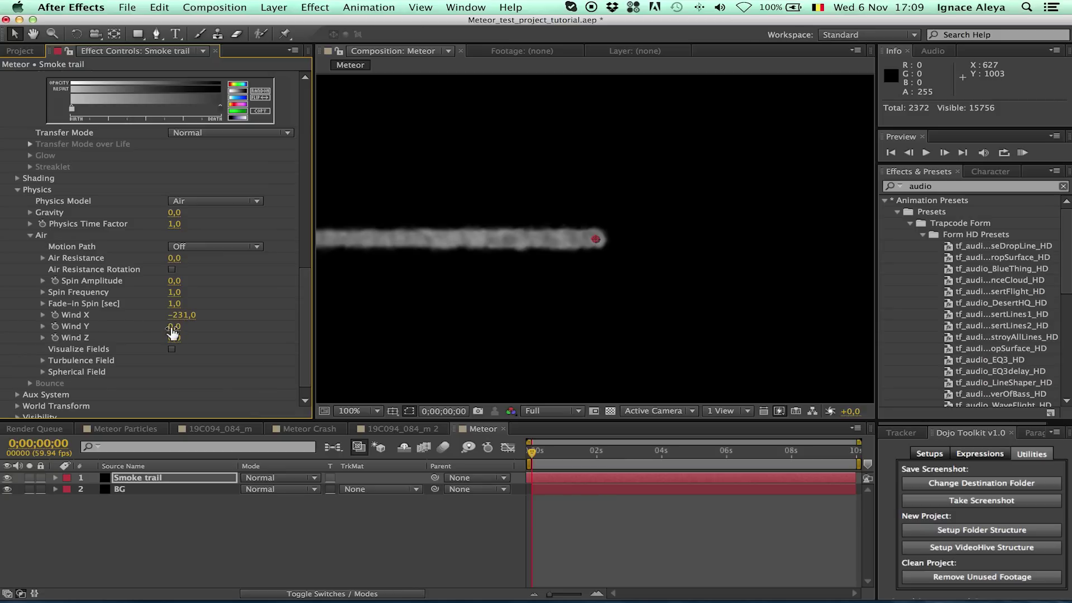
drag(161, 328, 32, 335)
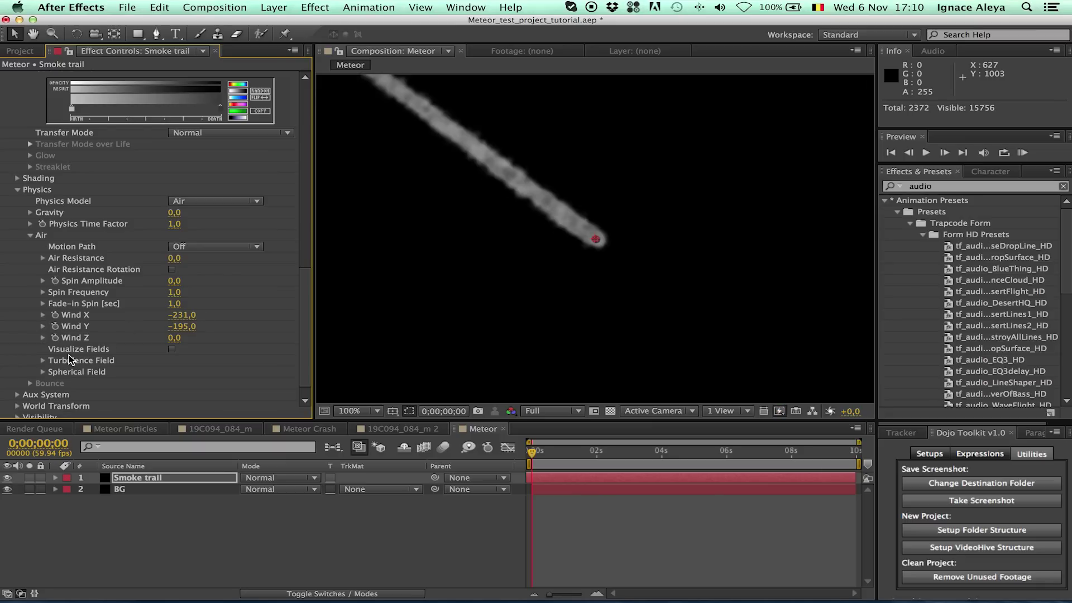
Move the particle emitter down and to the right of the composition's center, to about 1376, 1320
scroll(69, 359, down, 1)
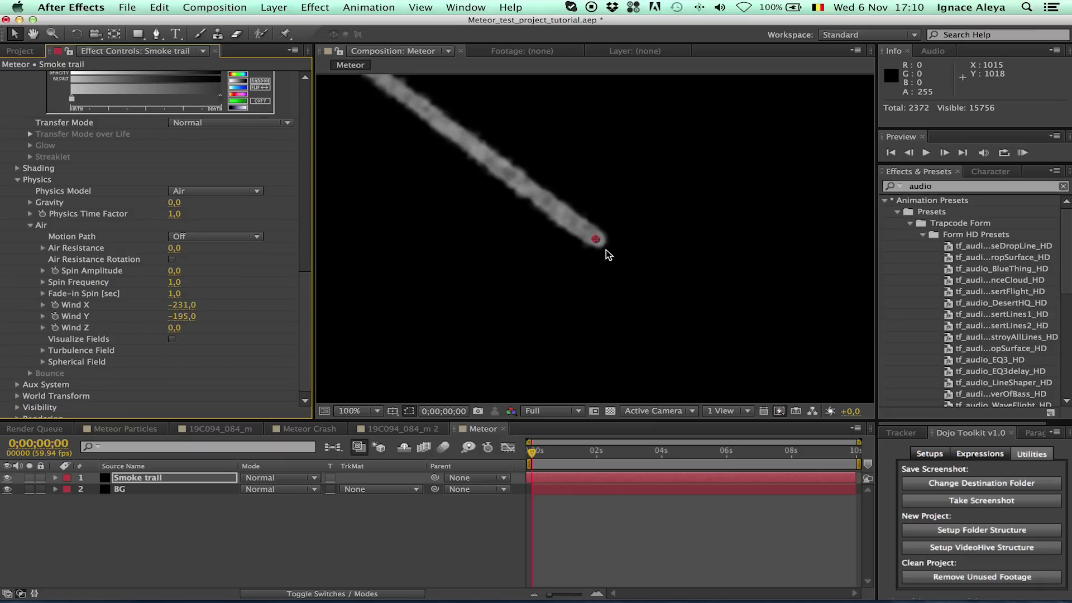
scroll(608, 254, down, 4)
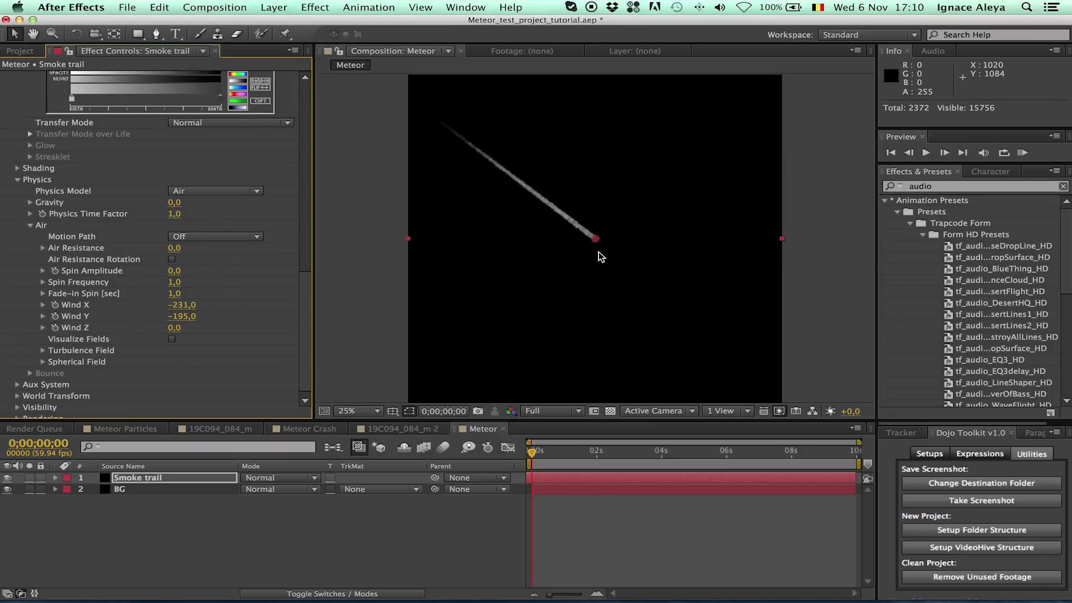
scroll(601, 257, down, 2)
drag(598, 241, 627, 268)
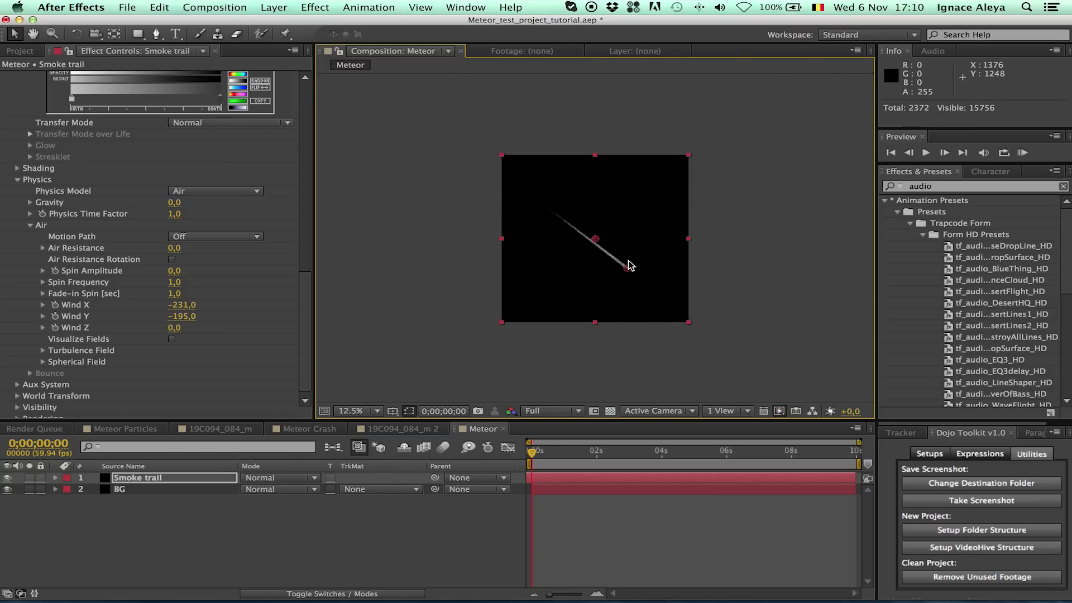
drag(632, 264, 634, 261)
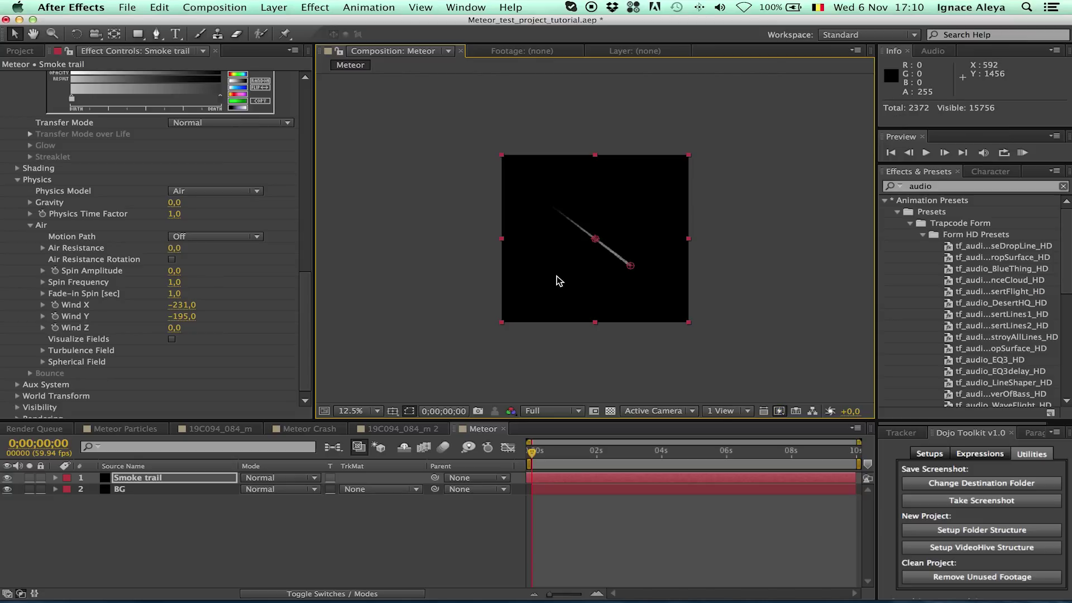
In the Turbulence Field settings, set Affect Position to 145 and keep Scale at 10
key(period)
key(period)
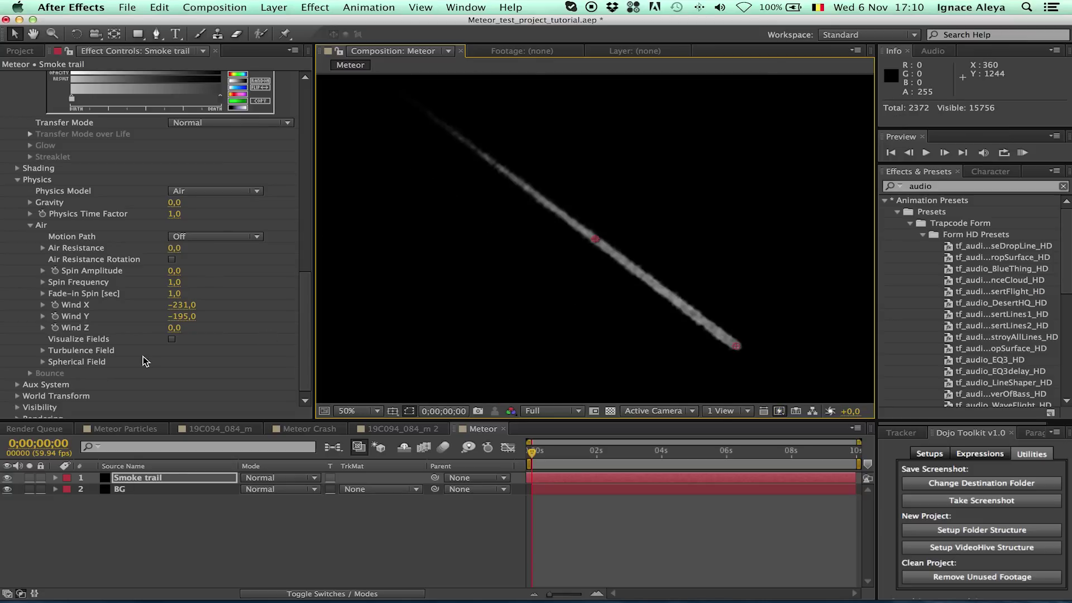
click(42, 350)
scroll(22, 354, down, 5)
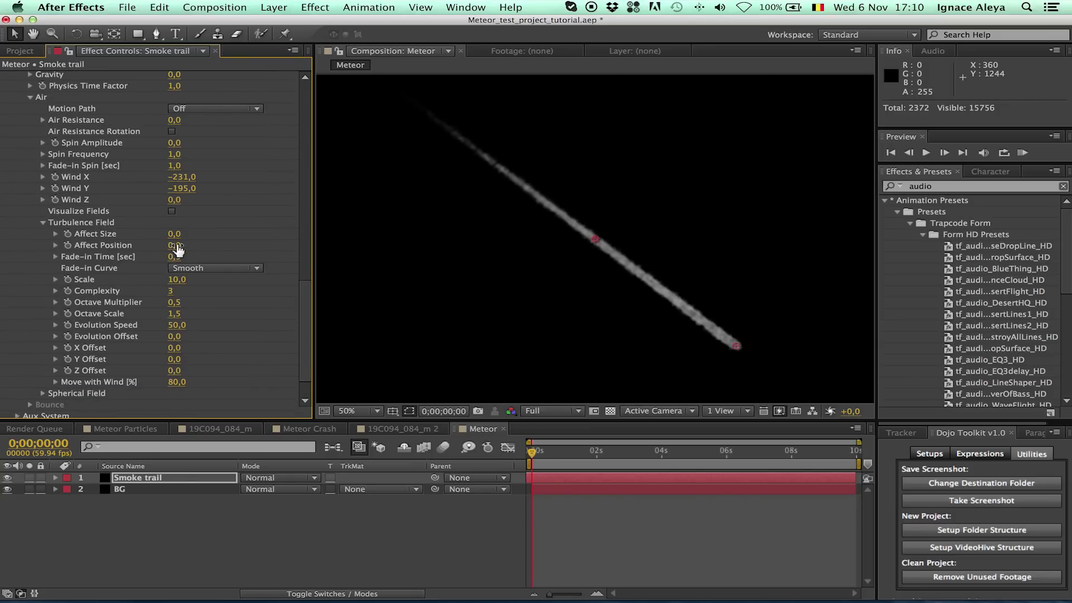
mouse_move(177, 244)
mouse_down()
mouse_move(289, 244)
mouse_move(204, 244)
mouse_move(245, 243)
mouse_up()
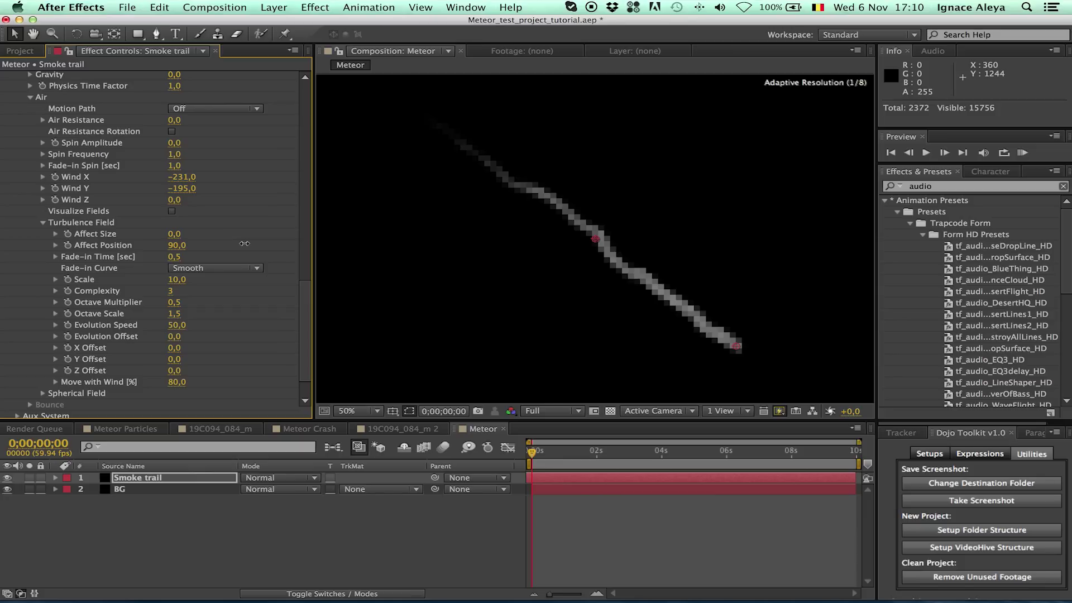
drag(245, 243, 282, 245)
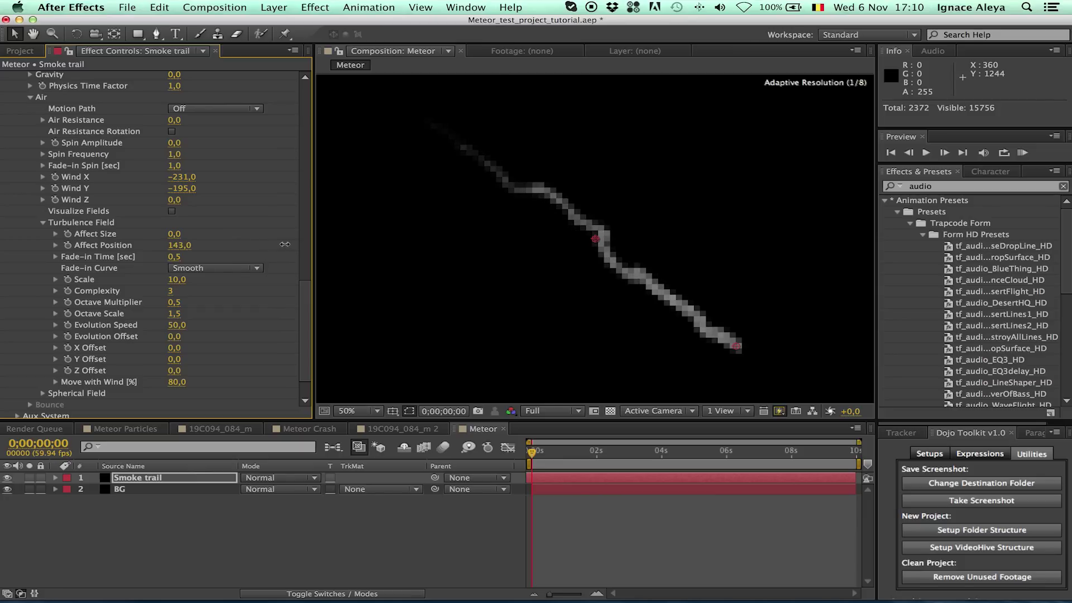
click(176, 279)
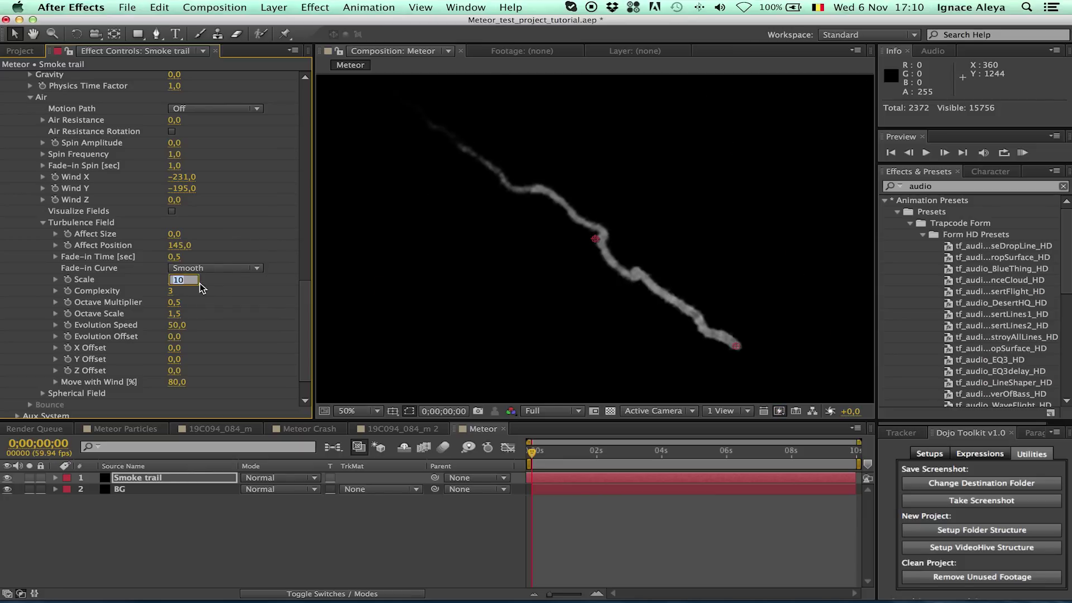
key(Return)
Set Wind X to -266 and Wind Y to -269, and play a preview of the smoke trail
drag(180, 195, 143, 185)
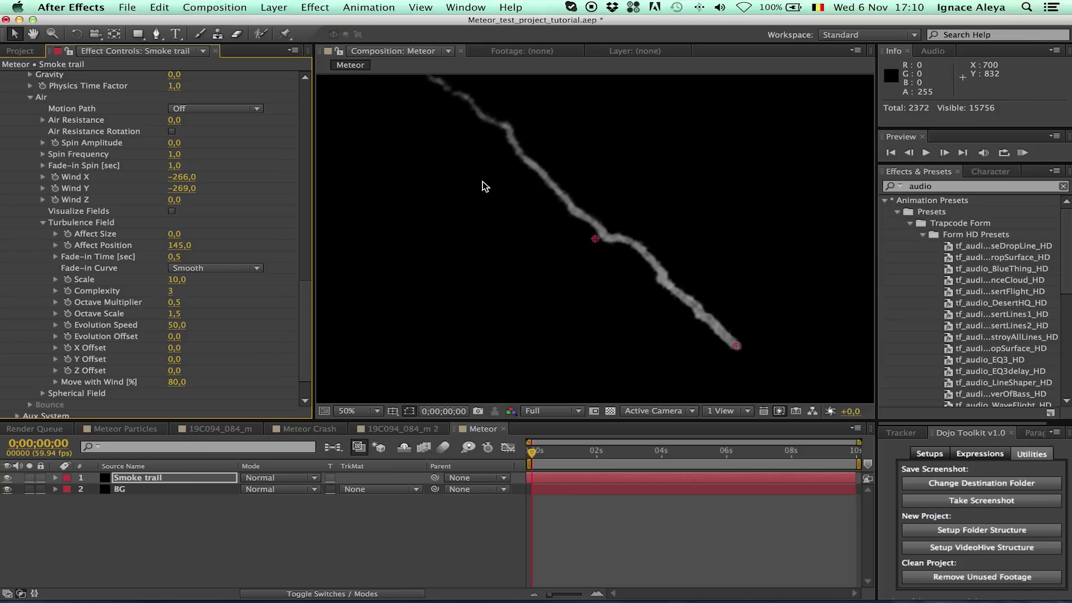
key(comma)
key(comma)
key(comma)
key(comma)
key(period)
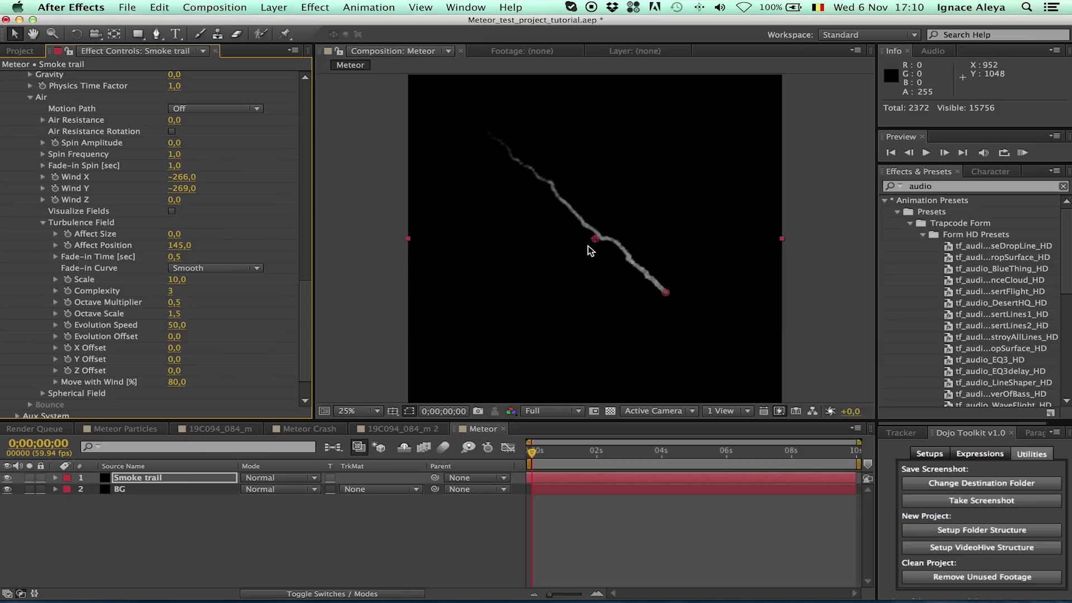
click(1021, 153)
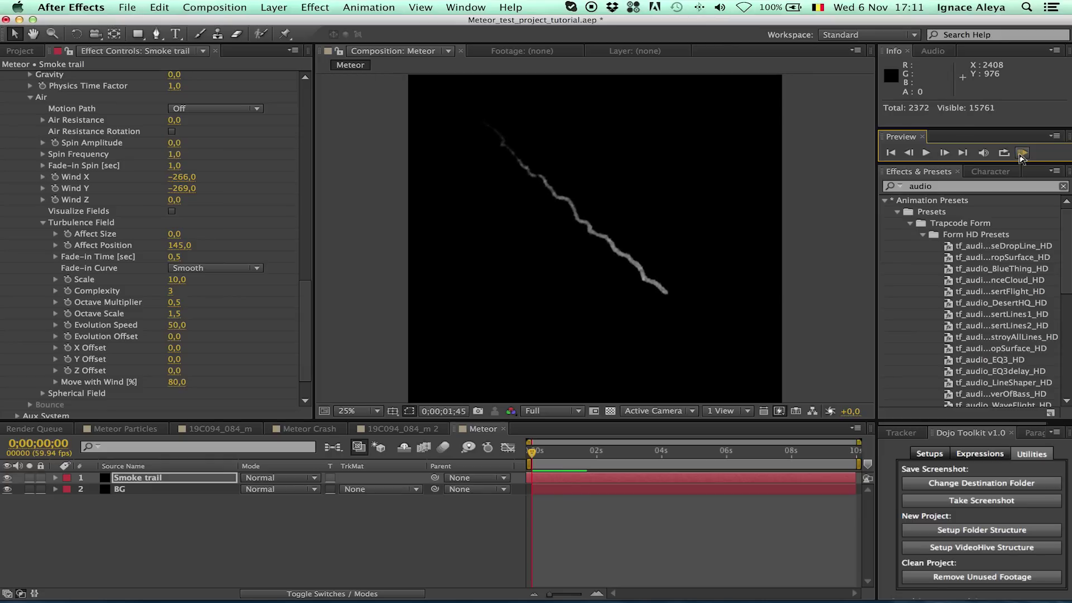
click(1021, 154)
Change the smoke trail's Emitter Type to Box
scroll(310, 294, up, 1)
drag(310, 294, 323, 90)
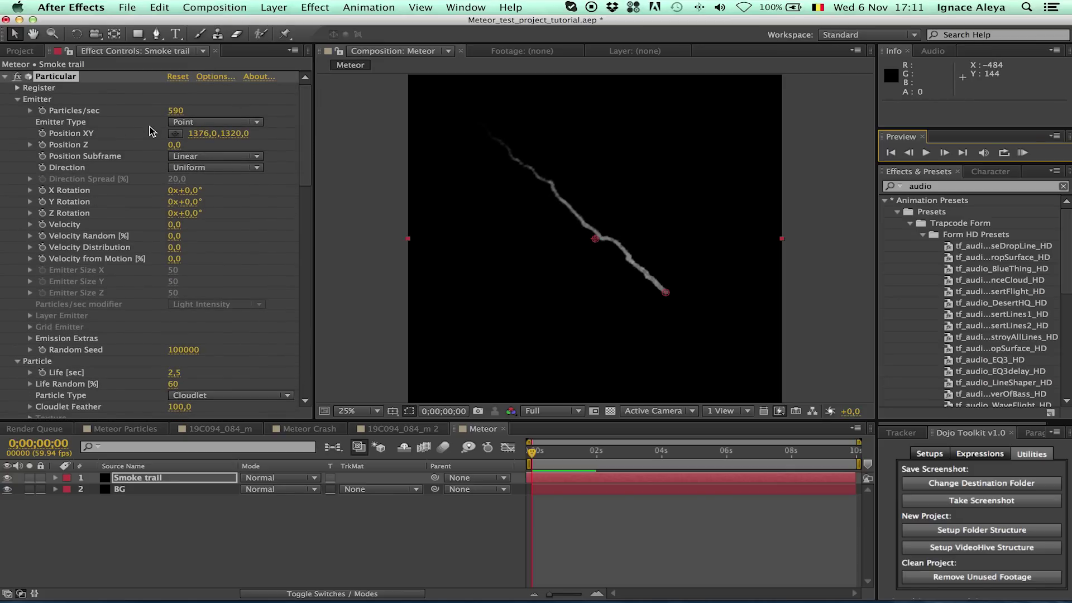
click(198, 123)
click(203, 149)
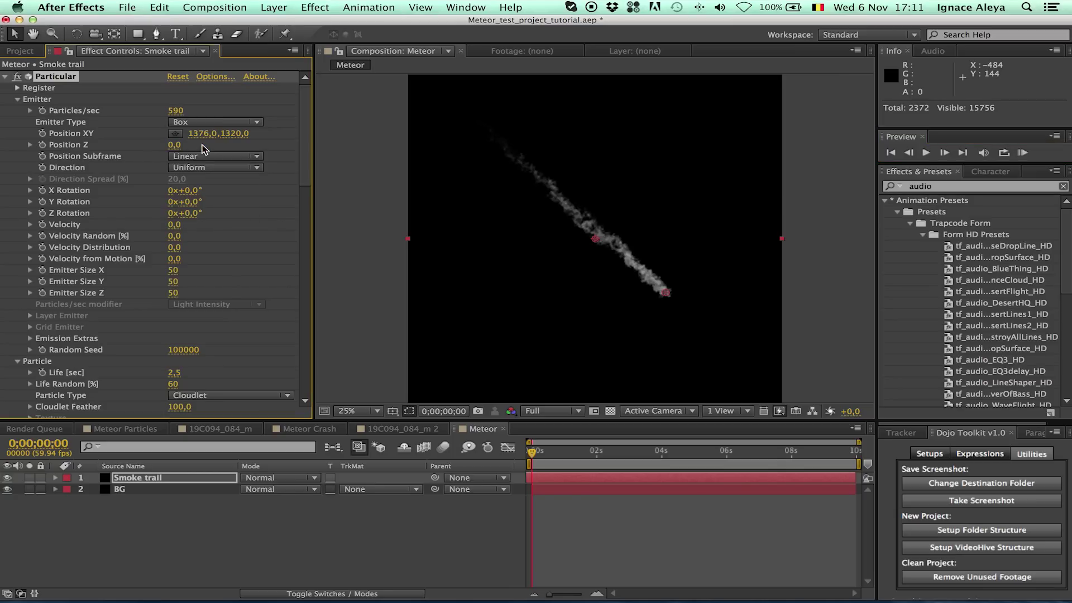
In the smoke trail's Particular Rendering settings, switch Motion Blur from the comp settings to On
drag(305, 168, 316, 386)
key(period)
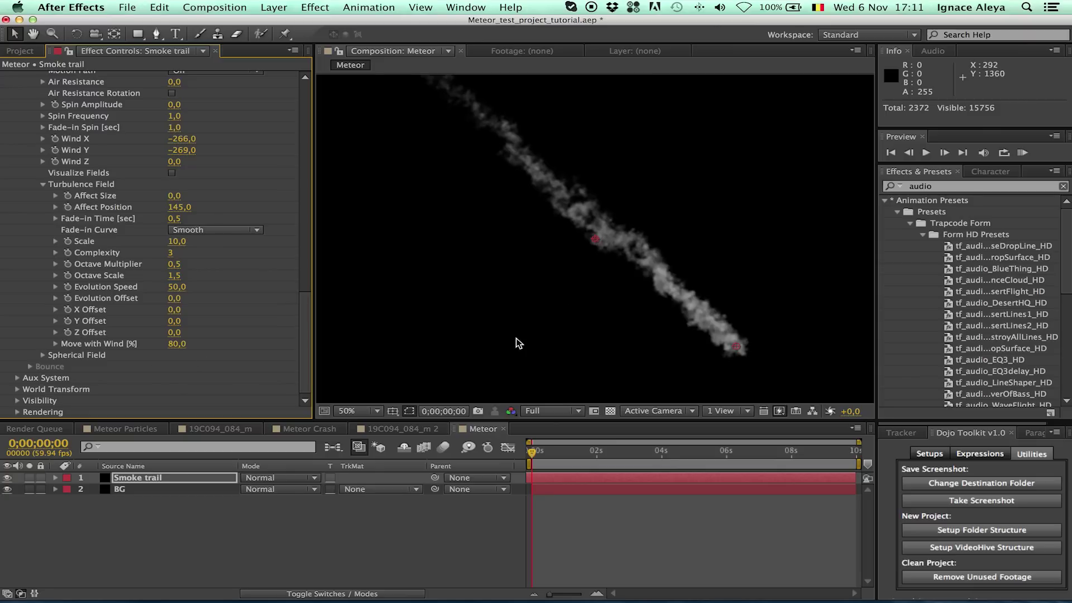
click(17, 412)
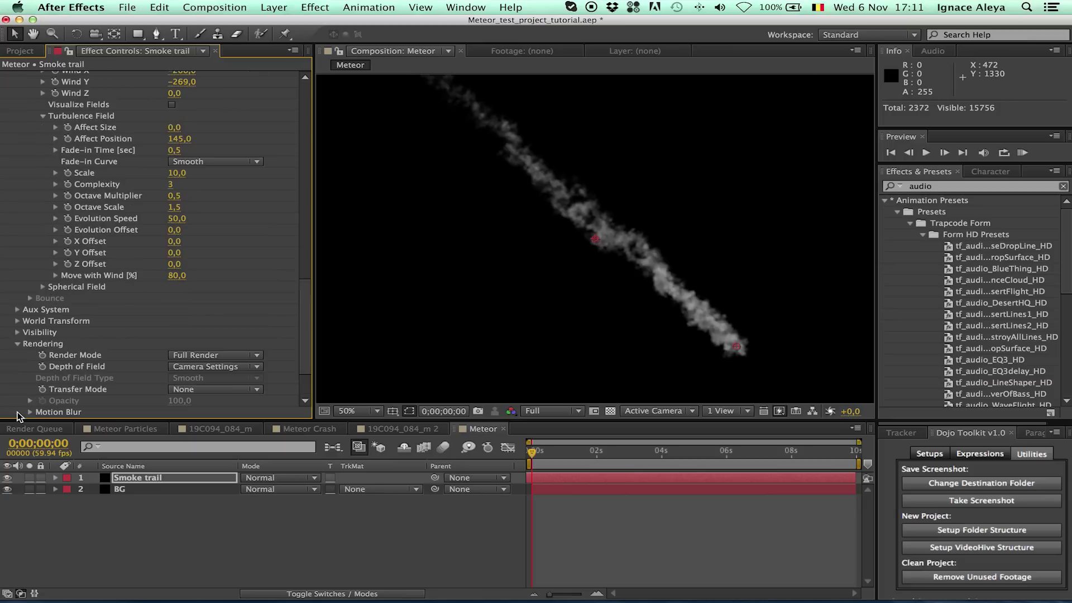
click(29, 412)
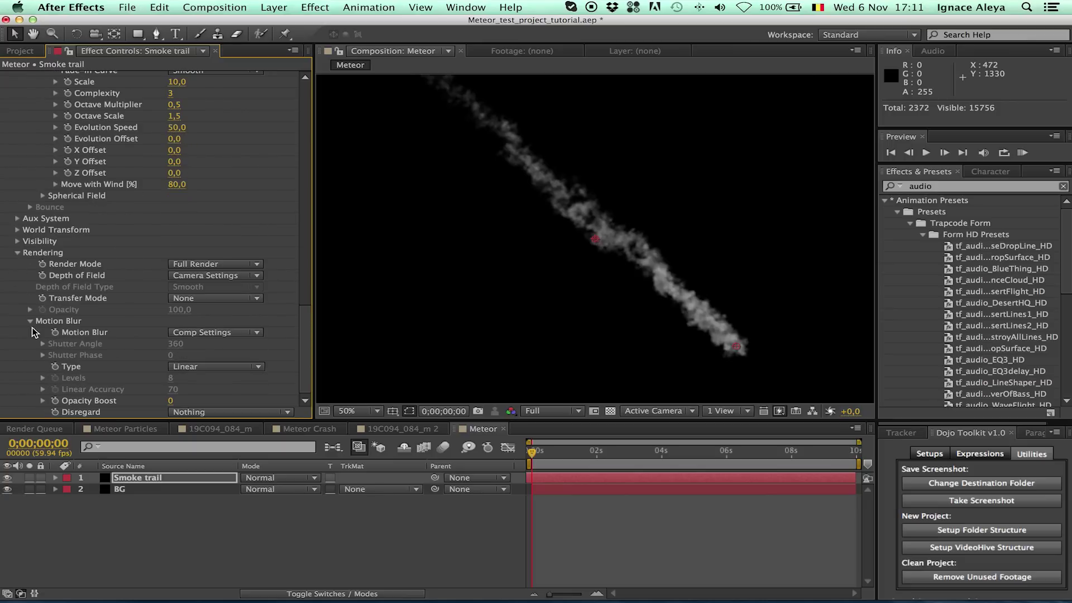
click(186, 334)
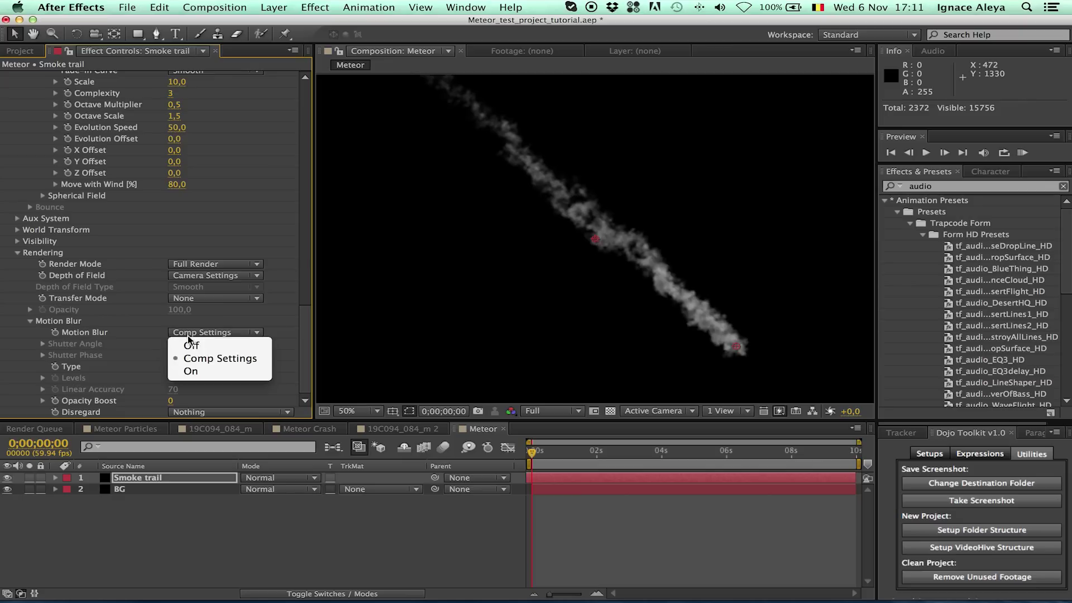
click(190, 371)
Raise the smoke trail's motion blur Shutter Angle to 1450 and play a RAM preview of the result
drag(174, 343, 308, 340)
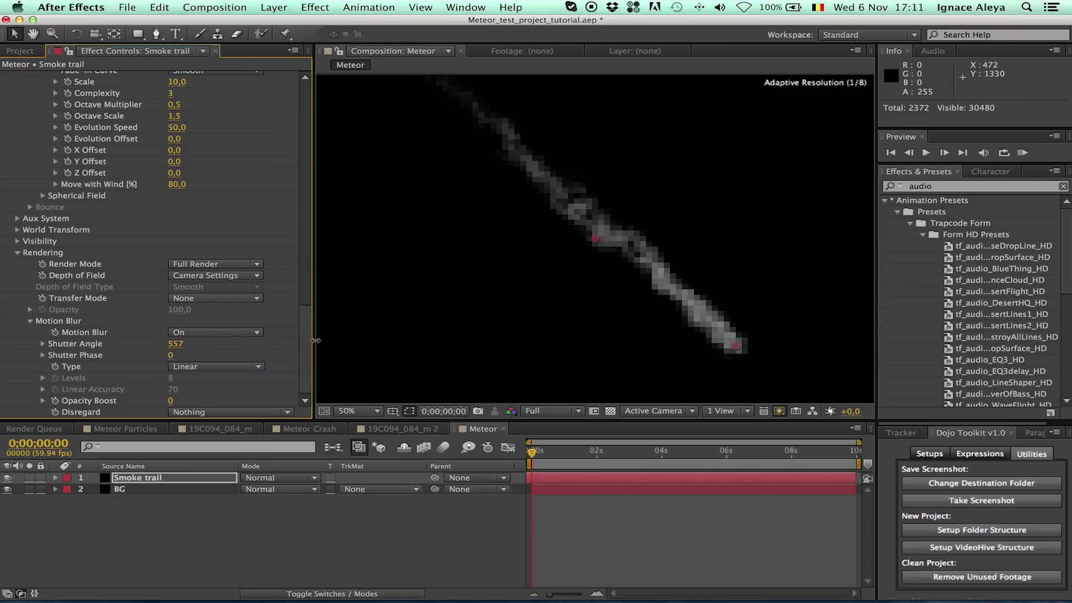
drag(345, 340, 387, 350)
click(184, 344)
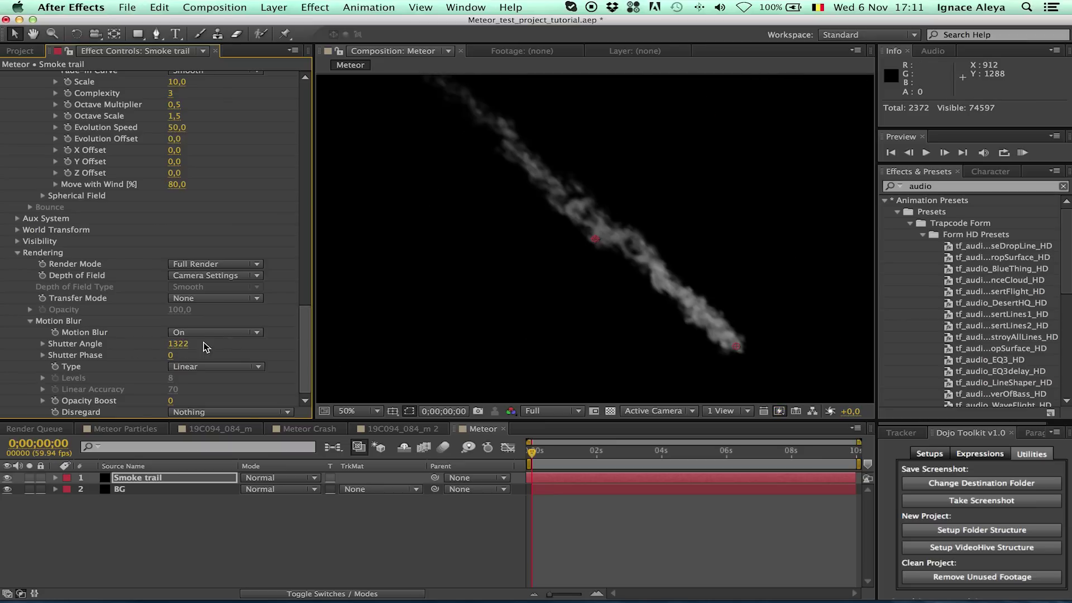
key(comma)
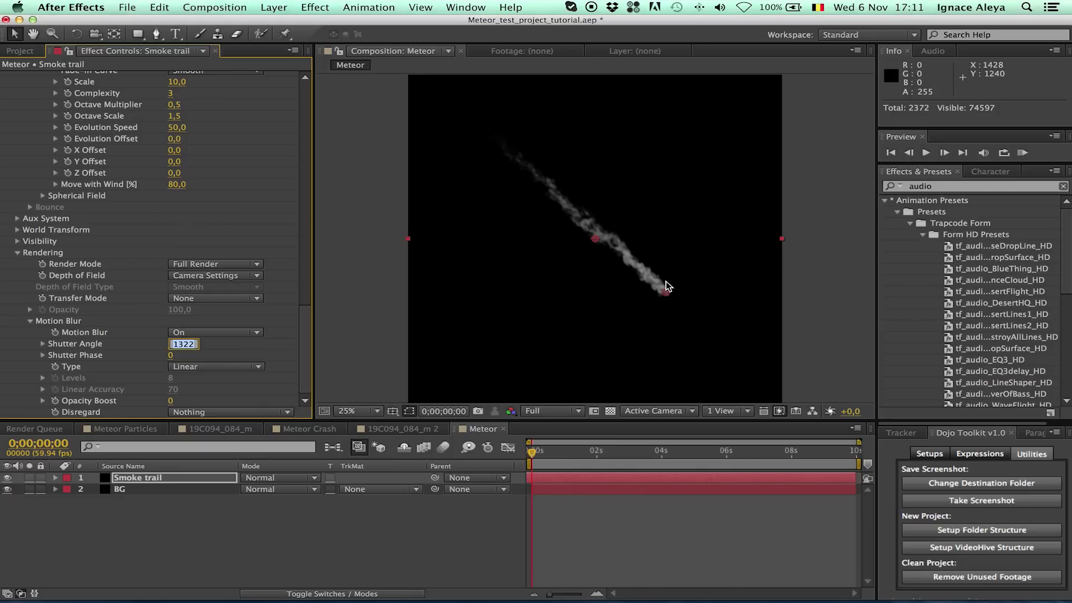
key(Return)
drag(180, 344, 275, 345)
key(slash)
key(comma)
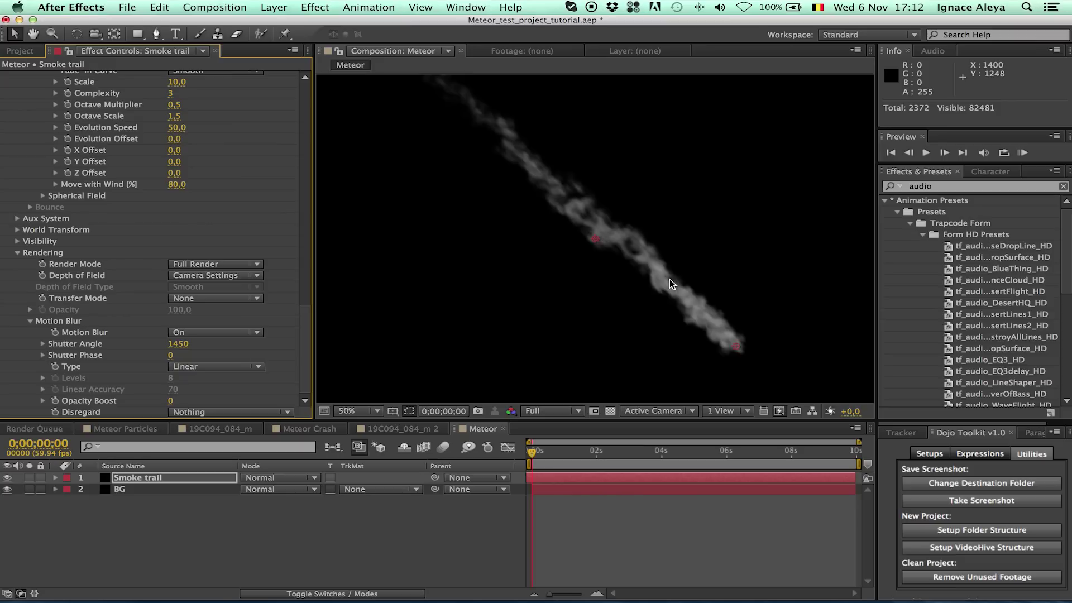
key(comma)
click(1022, 153)
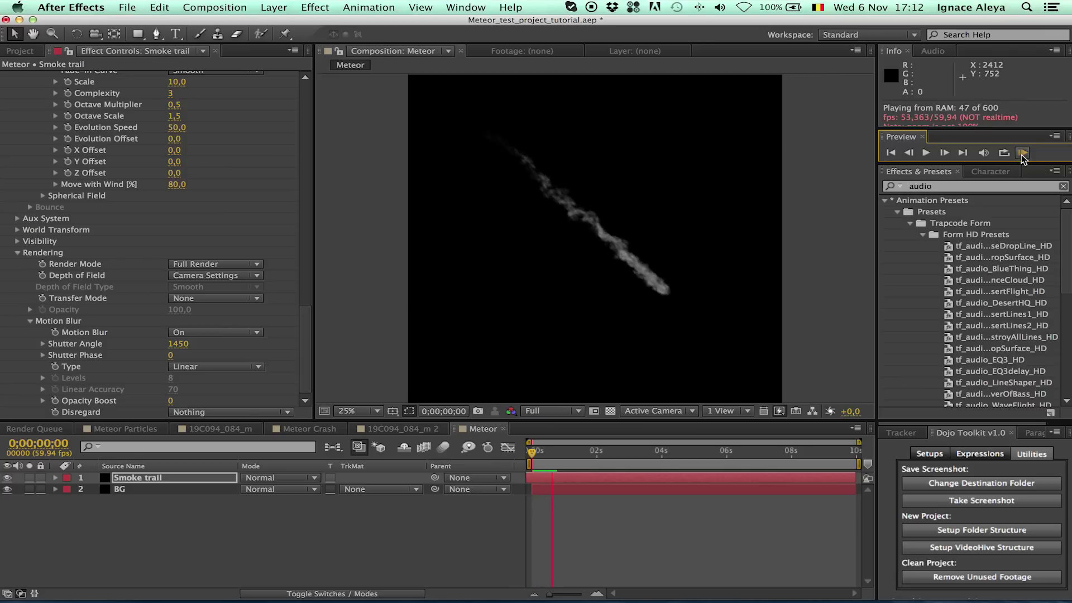
click(1021, 154)
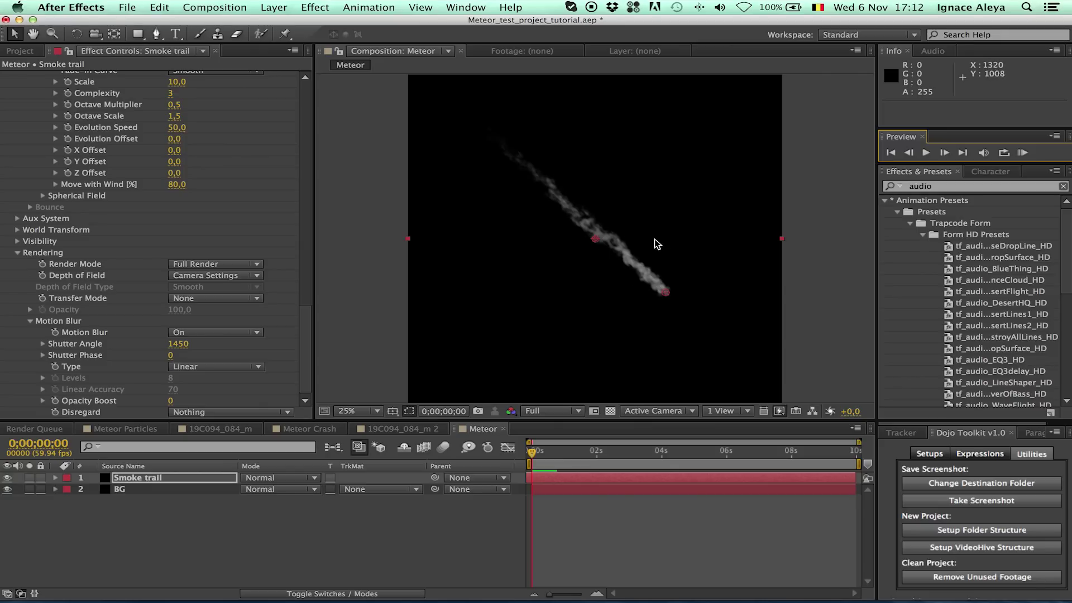
Duplicate the Smoke trail layer and rename the copy Fire Trail
click(148, 481)
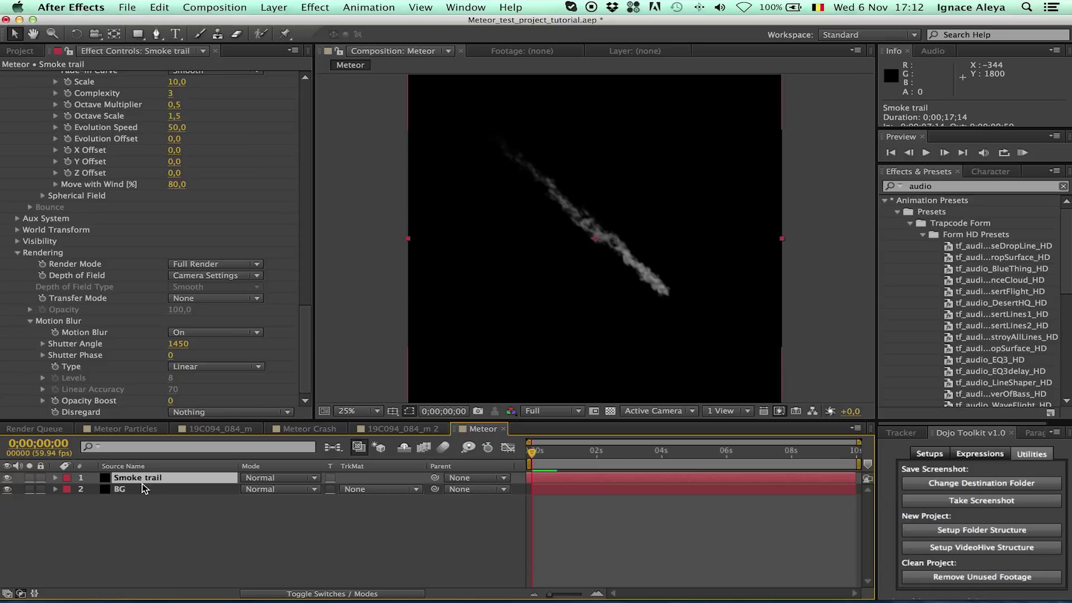
key(super+d)
key(Return)
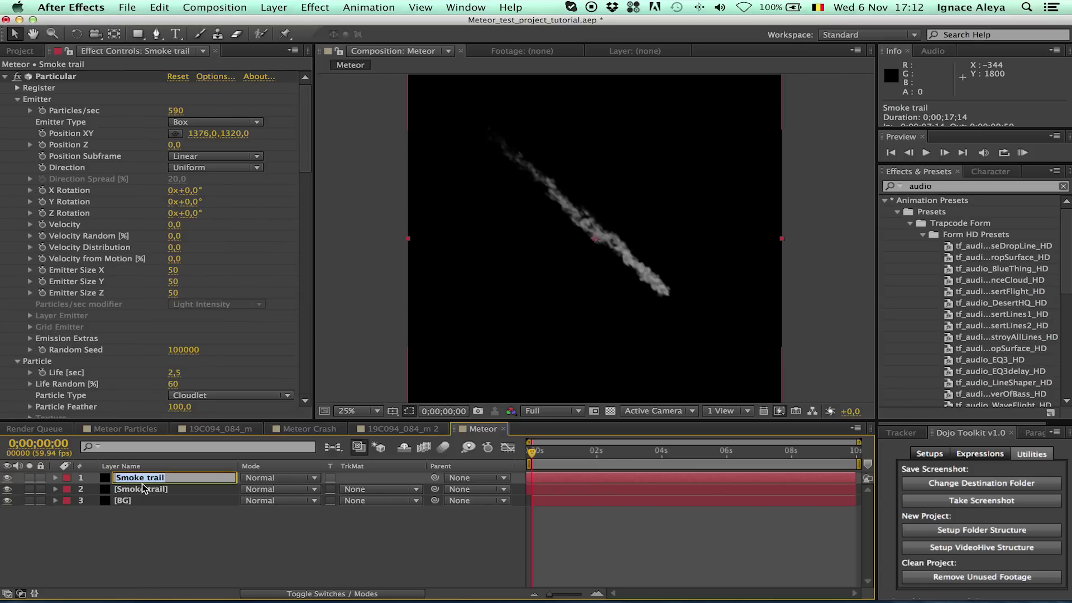
text(Fire Trail)
key(Return)
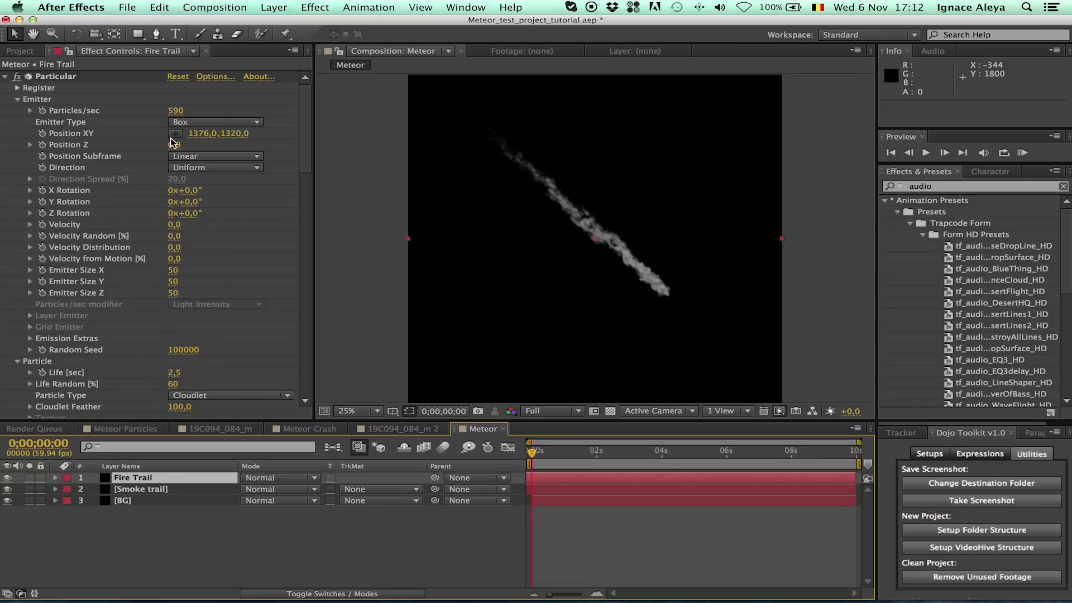
Set the Fire Trail's Particles/sec to 690 and its Emitter Size X, Y and Z to 75 each
drag(174, 110, 185, 110)
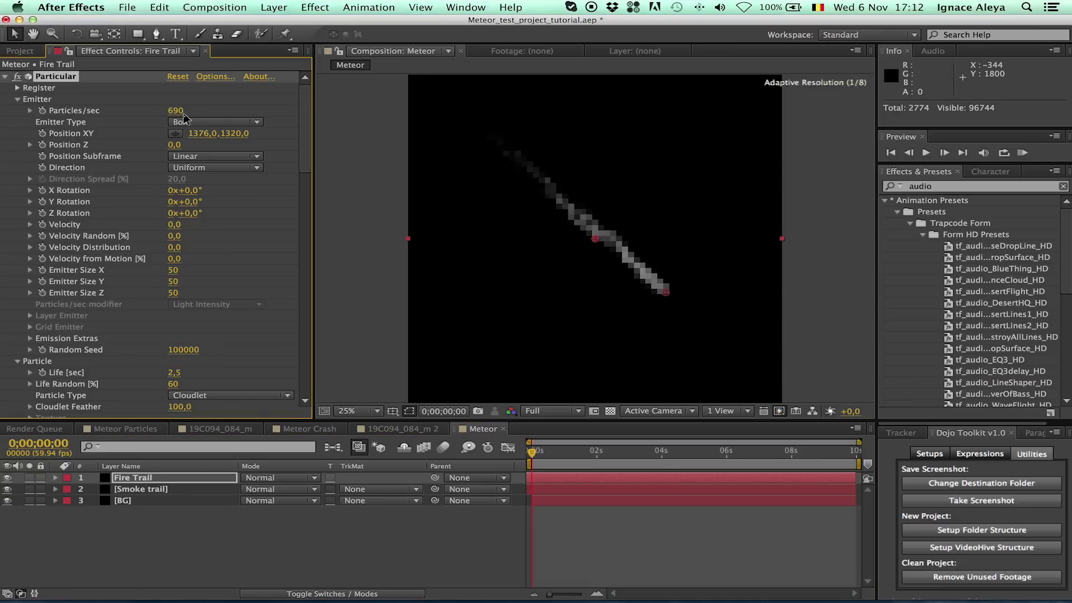
click(175, 271)
text(75)
click(174, 282)
text(75)
key(Tab)
text(7)
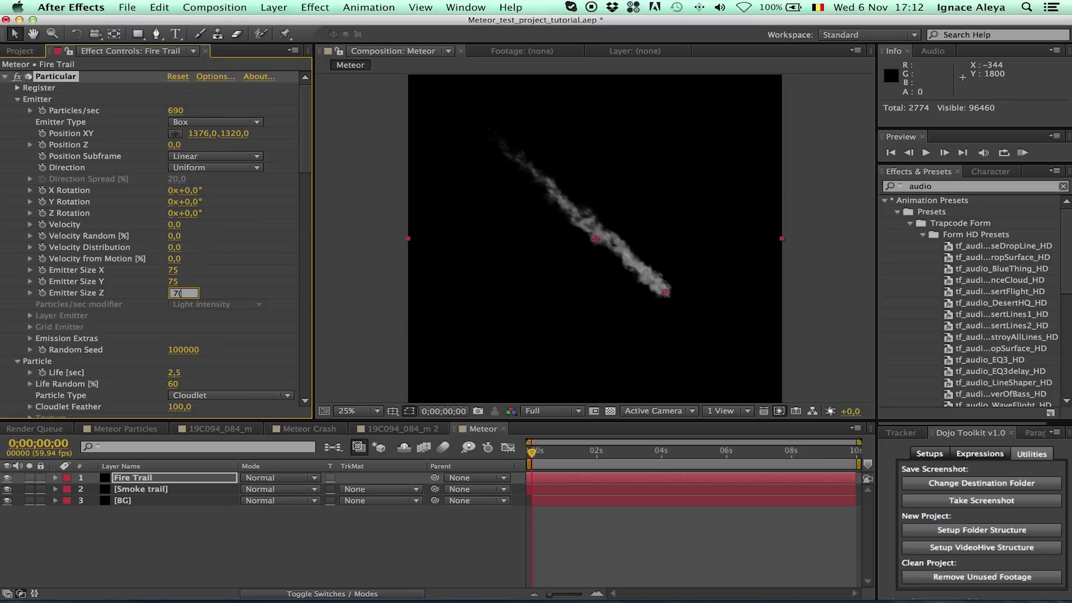
click(176, 293)
key(Return)
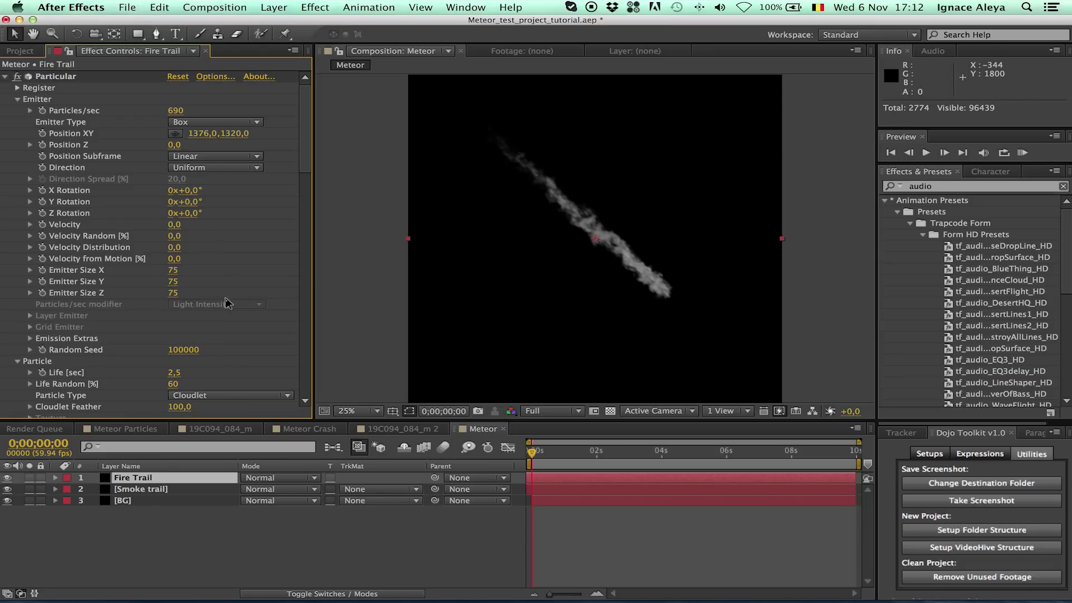
Set the Fire Trail's particle Size Random to 30%
drag(307, 166, 307, 207)
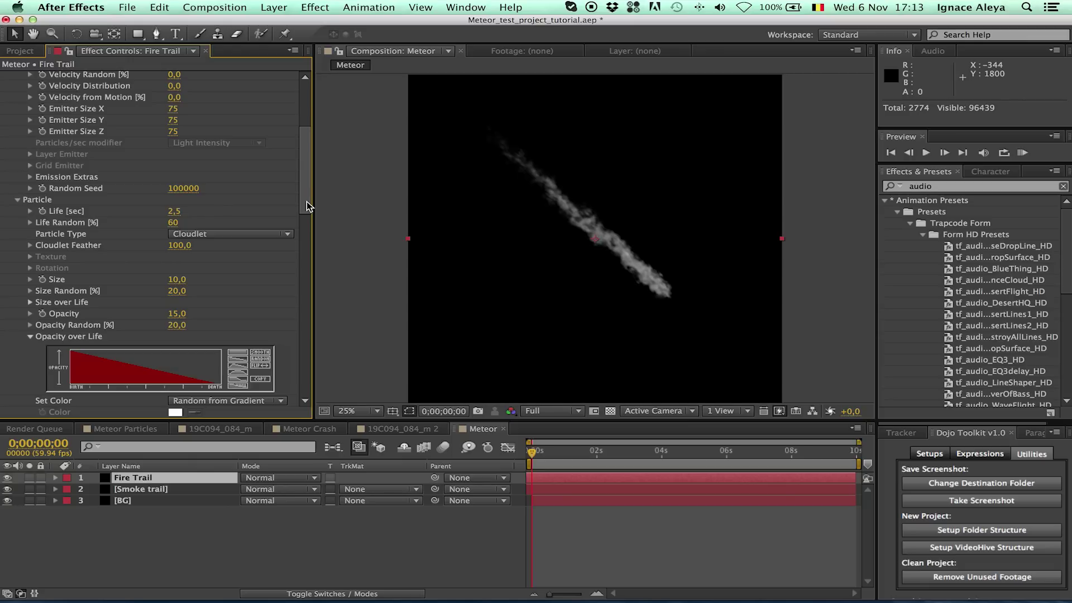
scroll(306, 206, down, 1)
click(177, 288)
key(Return)
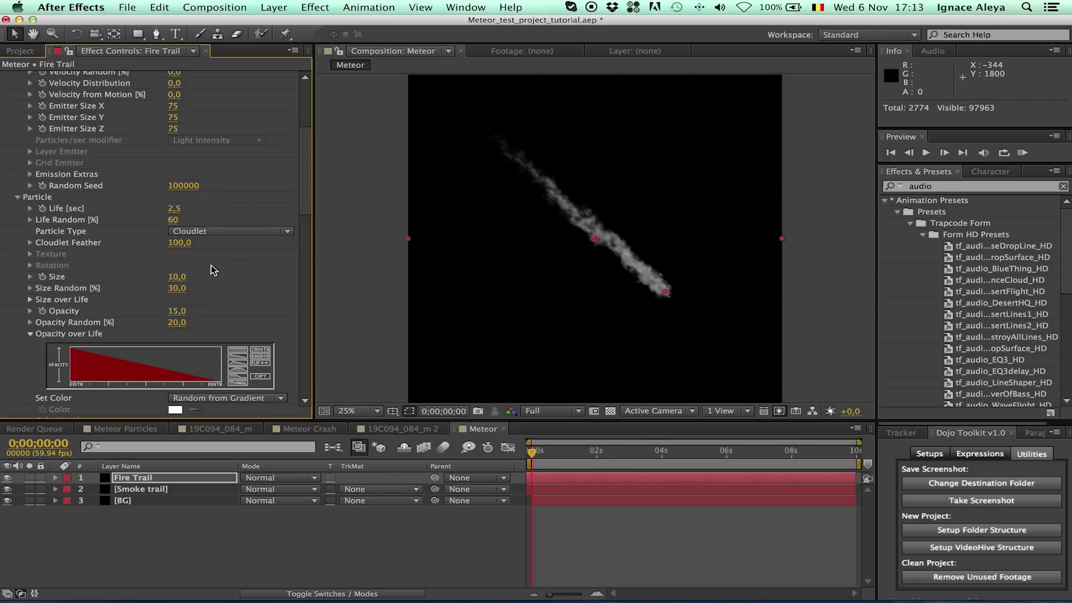
Lower the Fire Trail's turbulence Affect Position to 74 and raise its motion blur Shutter Angle to 1646
drag(302, 203, 299, 275)
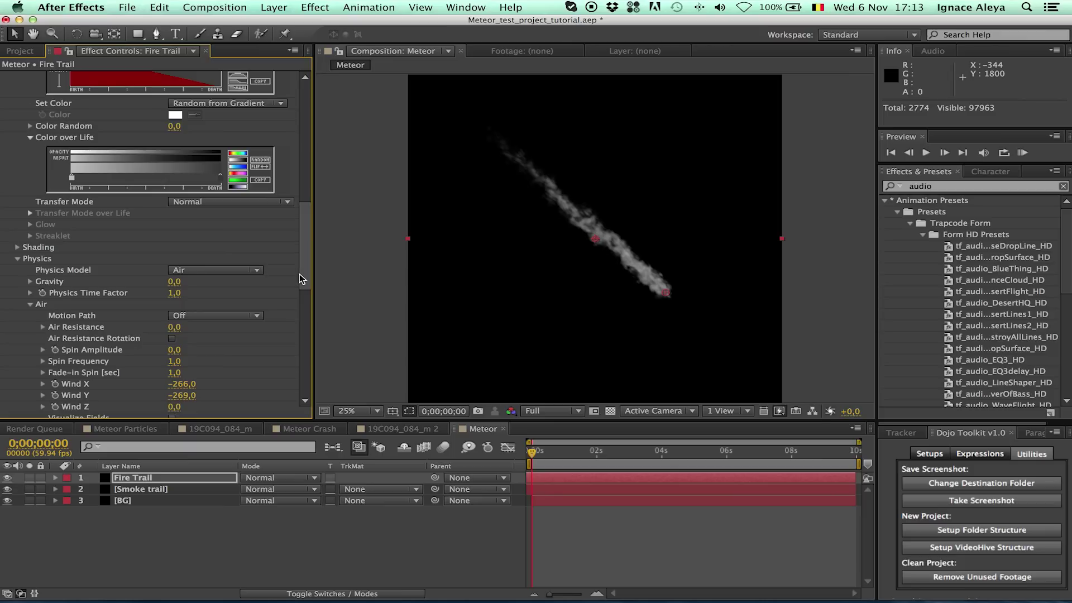
drag(302, 271, 294, 317)
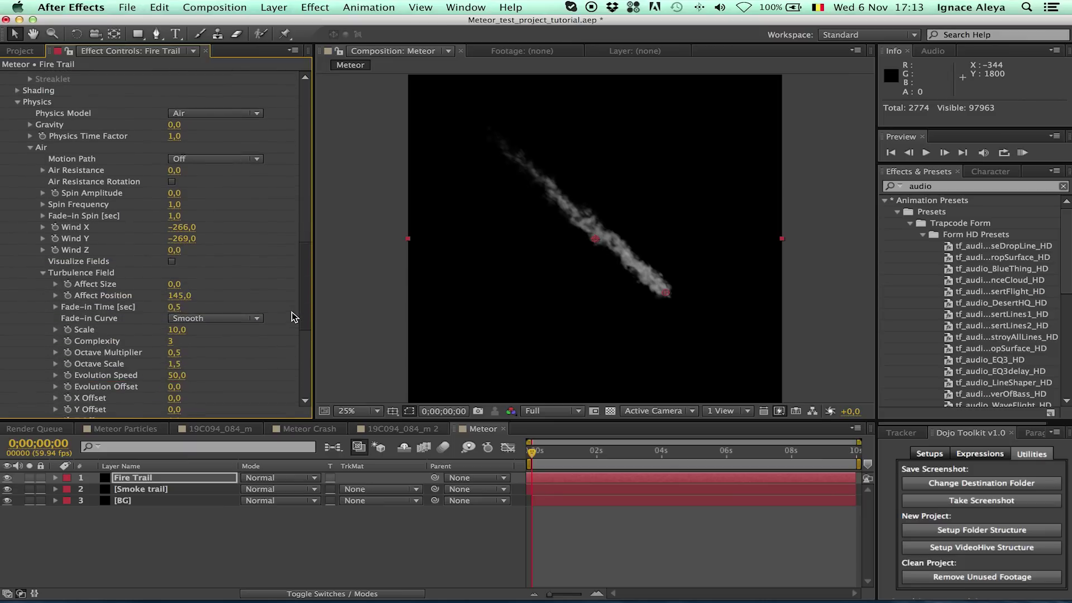
scroll(290, 317, down, 1)
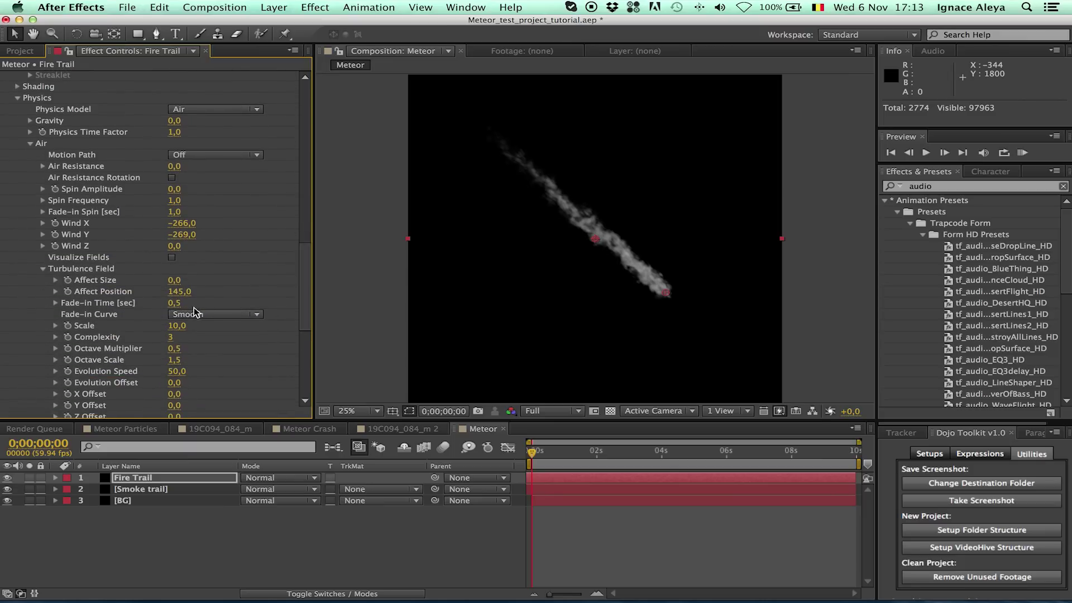
drag(178, 294, 126, 292)
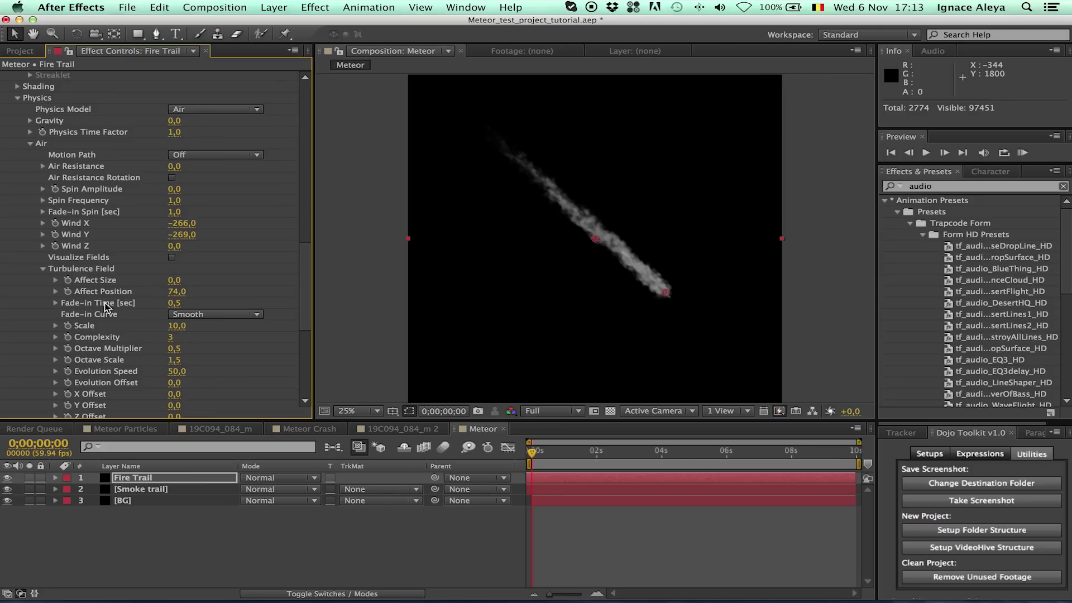
drag(306, 258, 298, 340)
drag(179, 343, 222, 343)
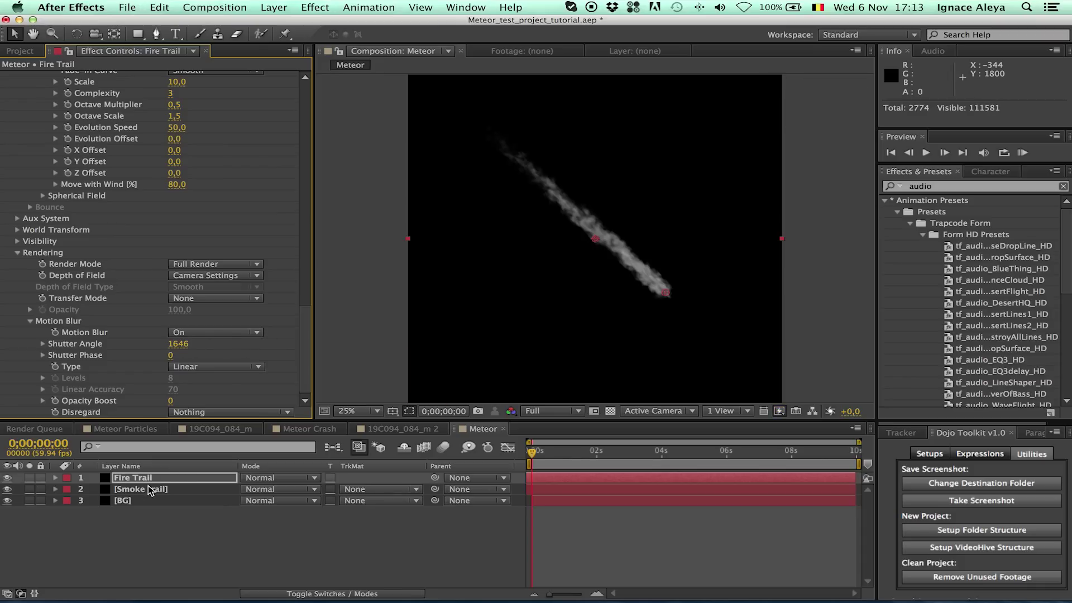
Solo the Fire Trail layer and shorten its particle Life to 1.2 seconds
click(78, 480)
click(28, 478)
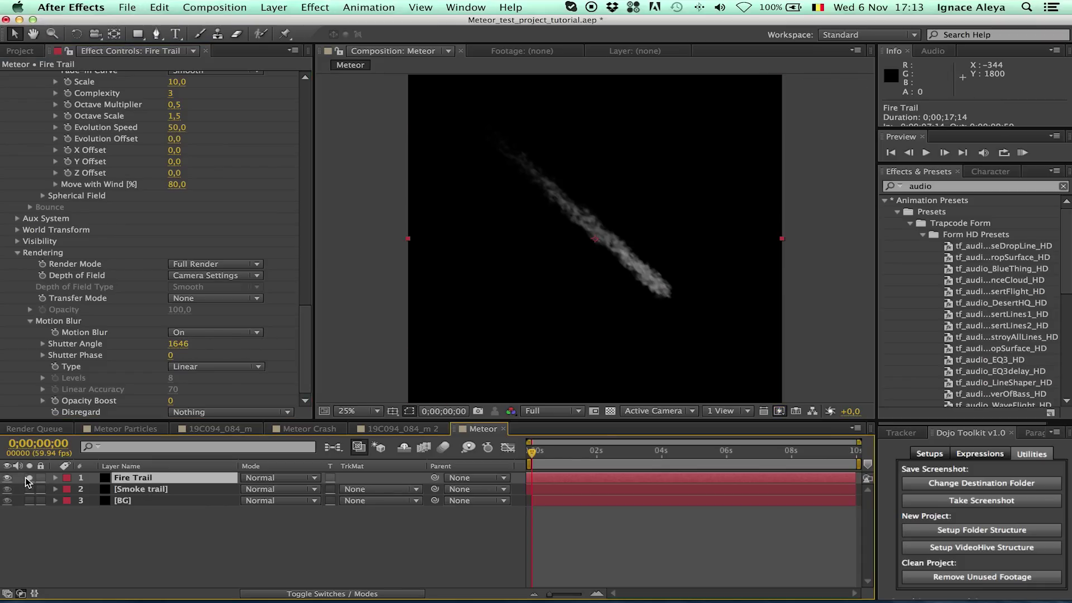
scroll(309, 371, up, 5)
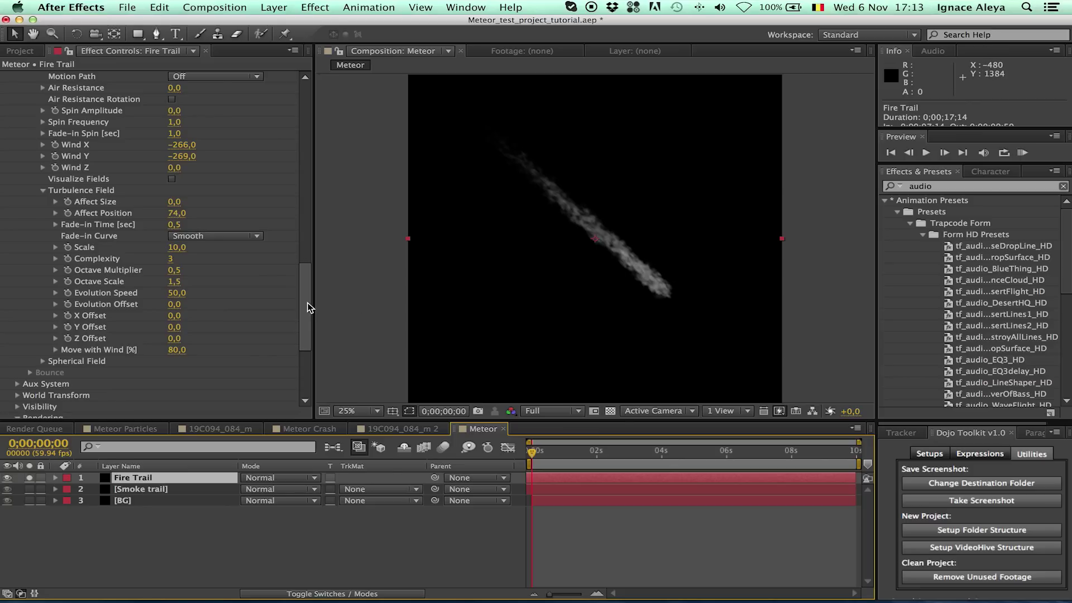
scroll(306, 296, up, 5)
scroll(305, 242, up, 5)
scroll(306, 240, down, 3)
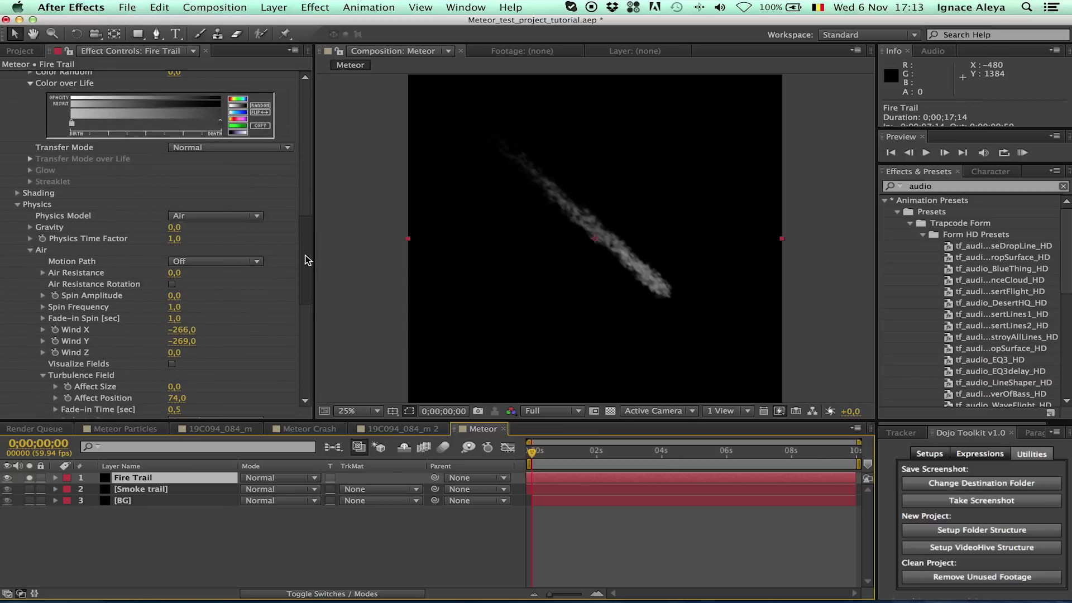
scroll(310, 264, up, 10)
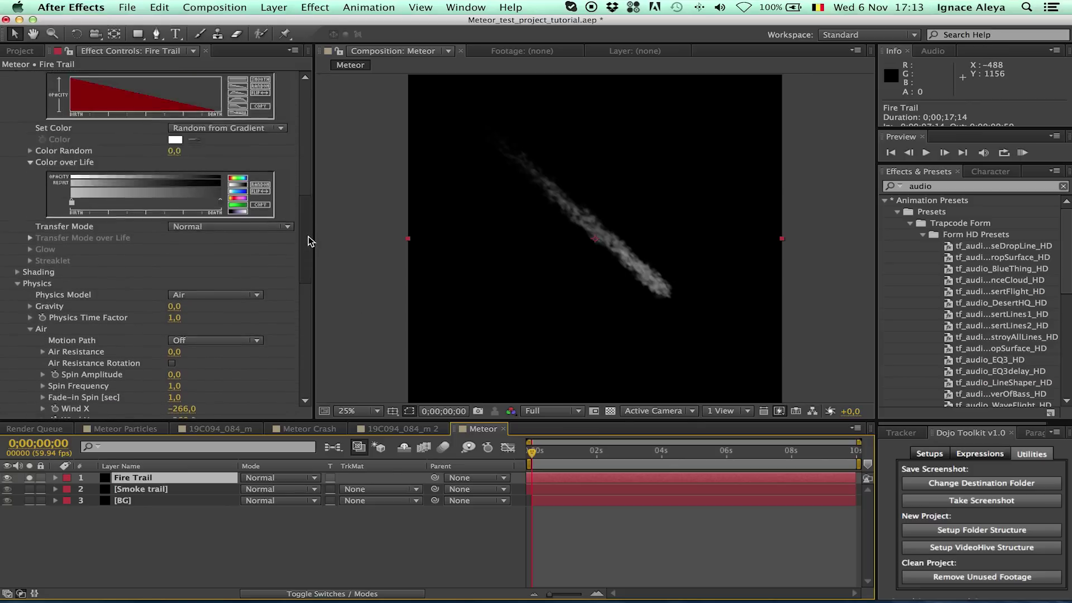
scroll(314, 184, up, 6)
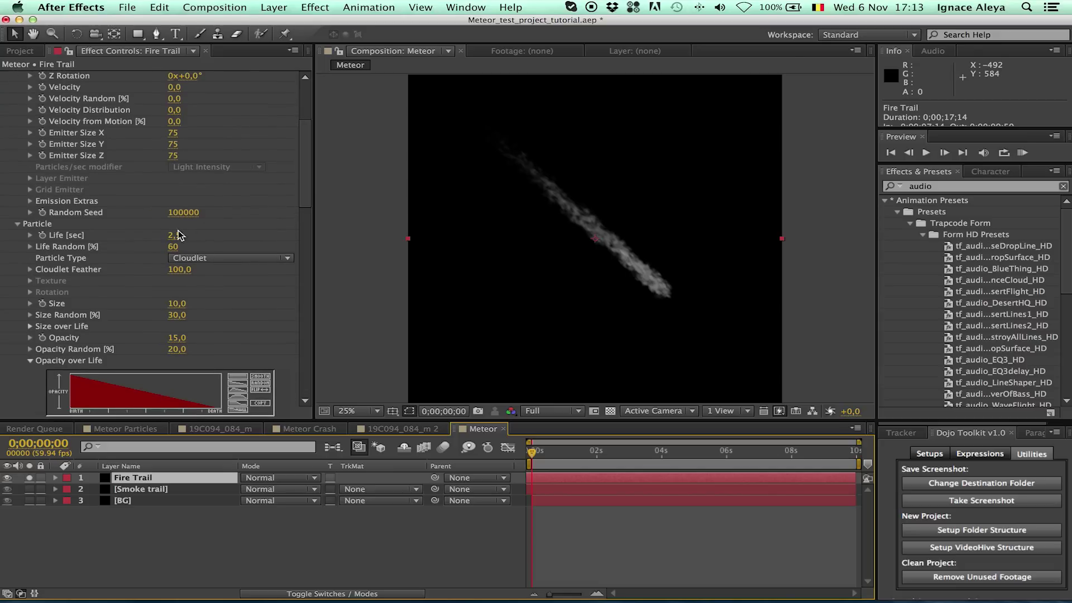
drag(174, 239, 171, 235)
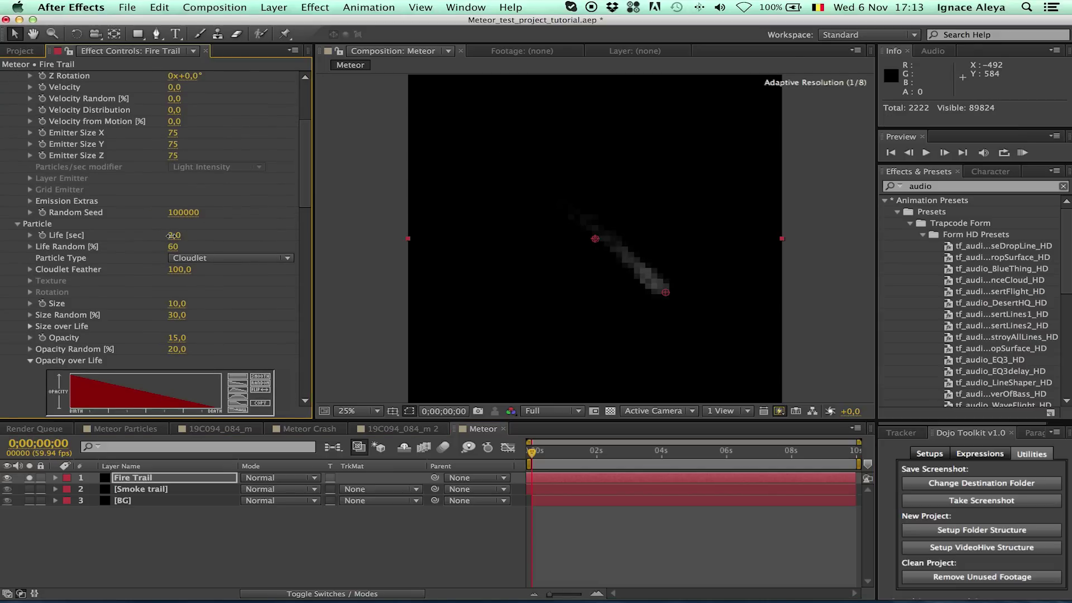
drag(170, 235, 167, 238)
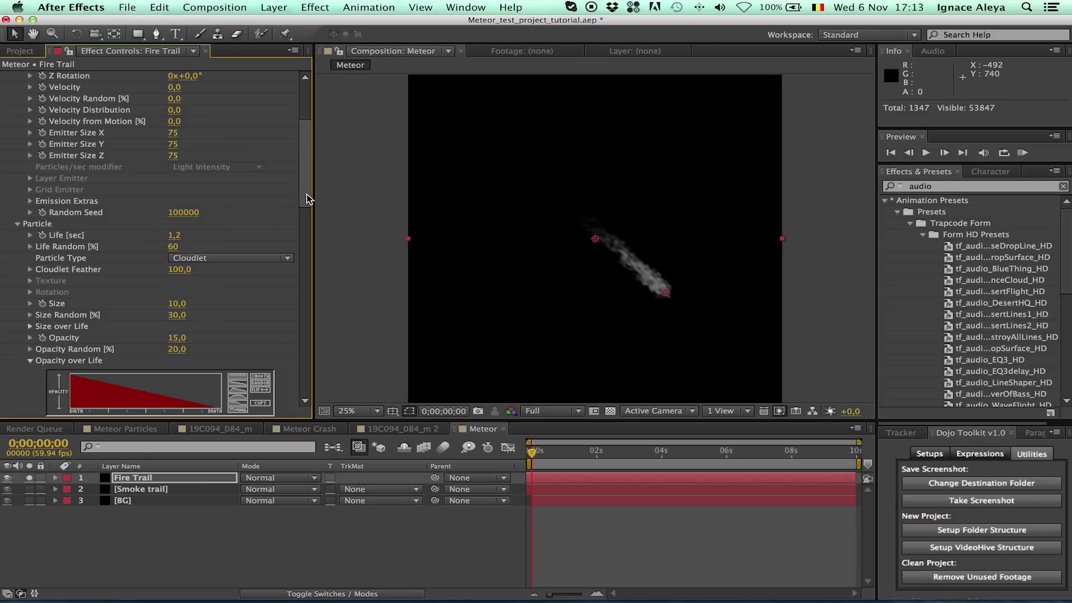
Enlarge the Fire Trail's particles by raising Size to 15 and finally to 20
drag(176, 304, 181, 308)
click(177, 303)
text(15)
key(Return)
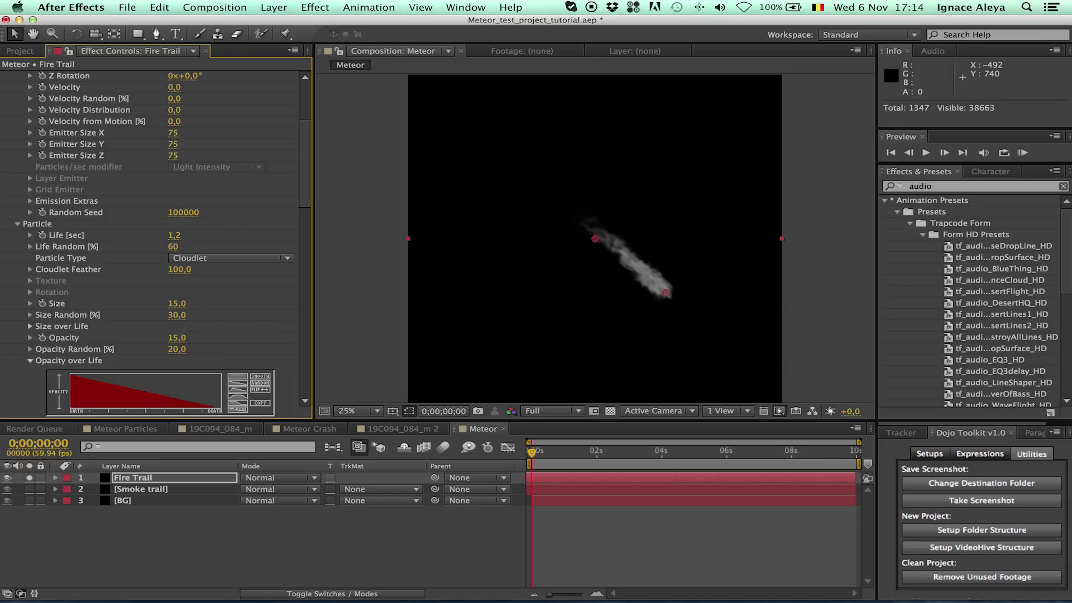
click(305, 219)
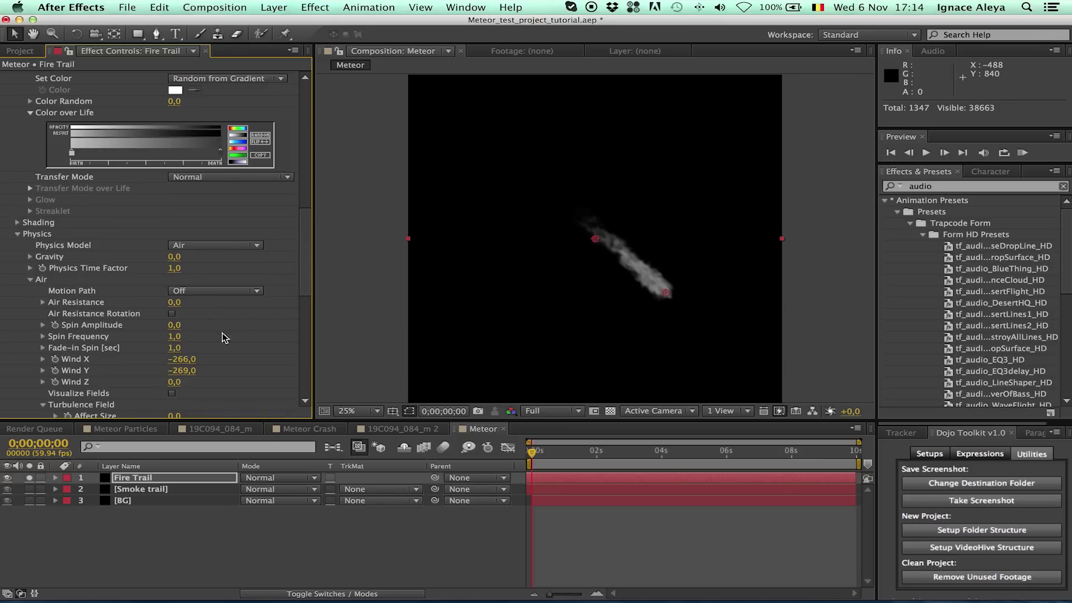
drag(299, 249, 299, 177)
click(177, 248)
text(20)
key(Return)
Reduce the Fire Trail's Particles/sec to 270 and toggle solo on the Smoke trail layer on and off
drag(305, 185, 316, 140)
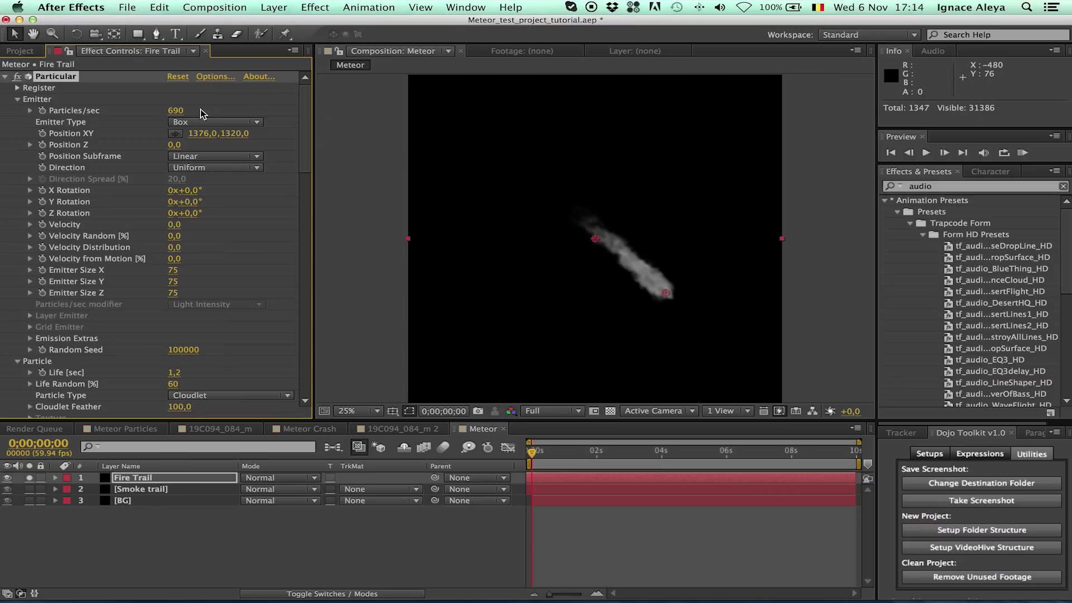
drag(175, 110, 142, 113)
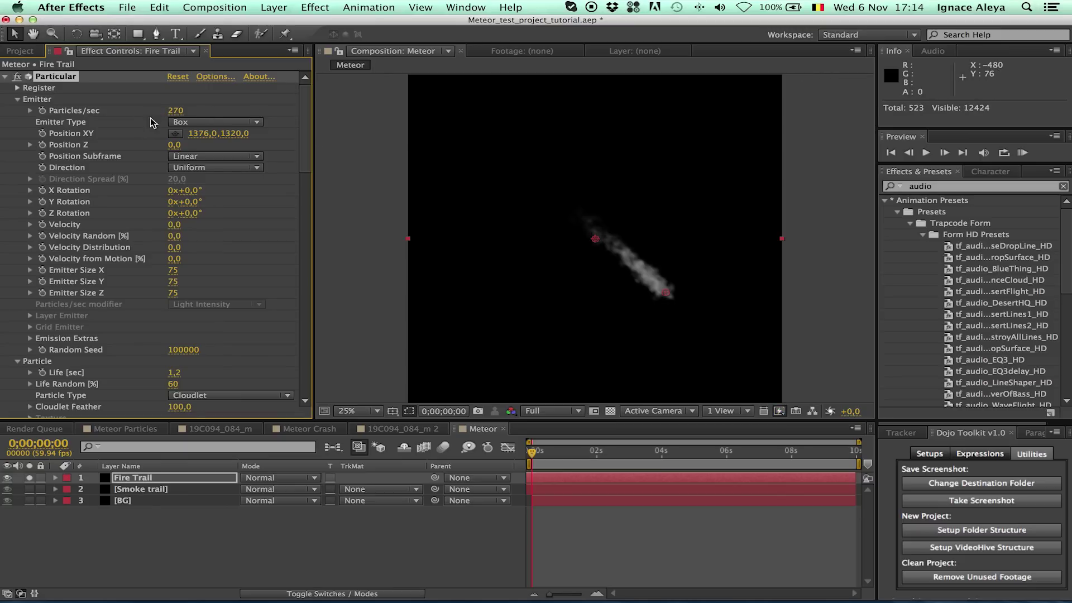
click(31, 490)
click(31, 489)
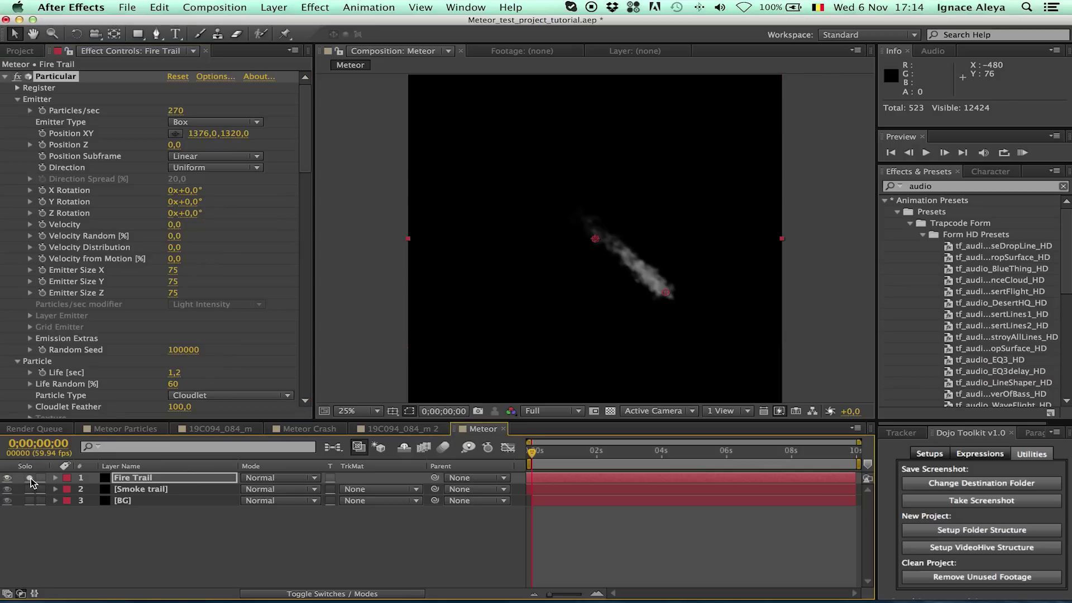
Compare the Fire Trail layer alone with the full composition by toggling its solo state, leaving solo off
click(29, 478)
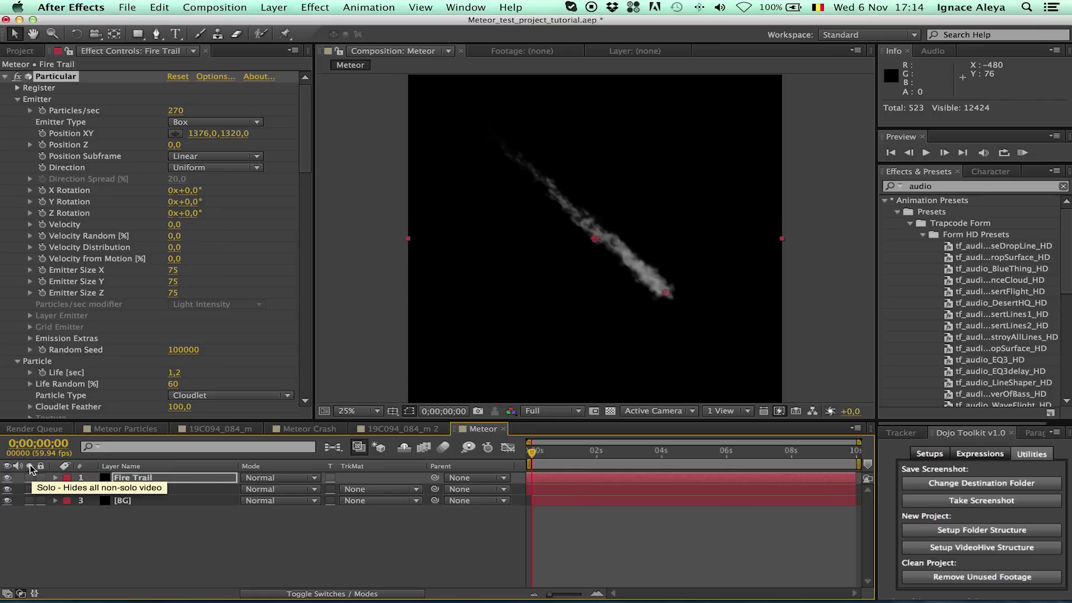
click(29, 478)
click(29, 478)
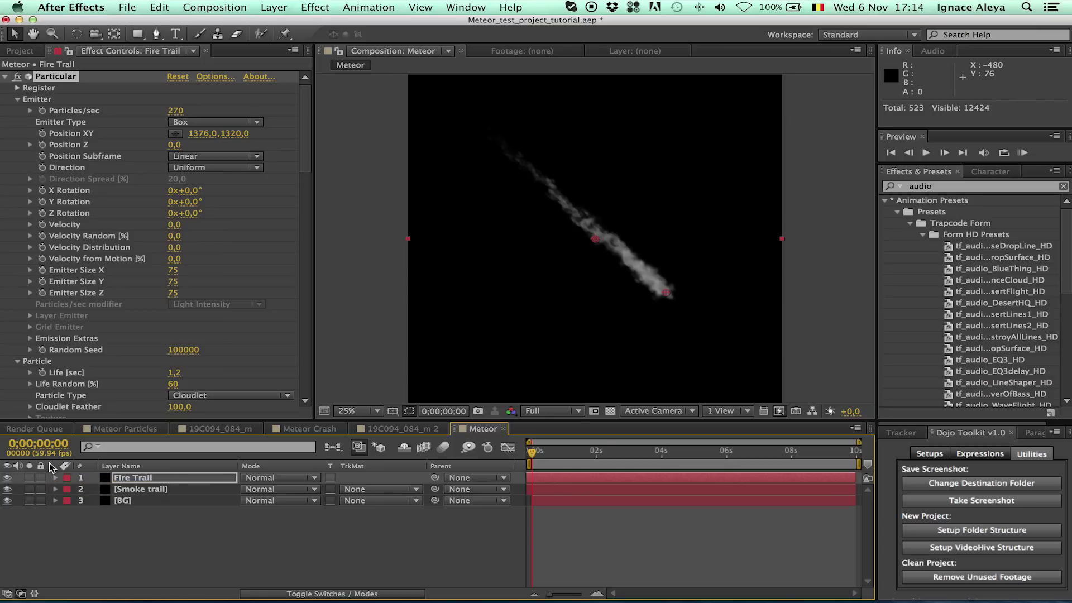
Apply the Colorama color correction effect to the Fire Trail layer
click(315, 8)
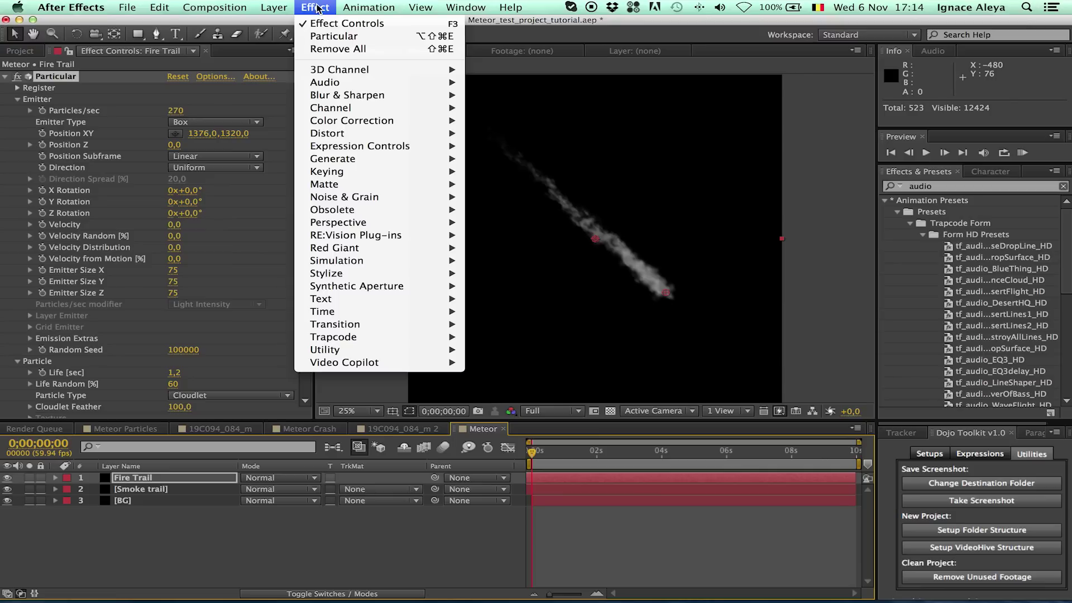
mouse_move(377, 122)
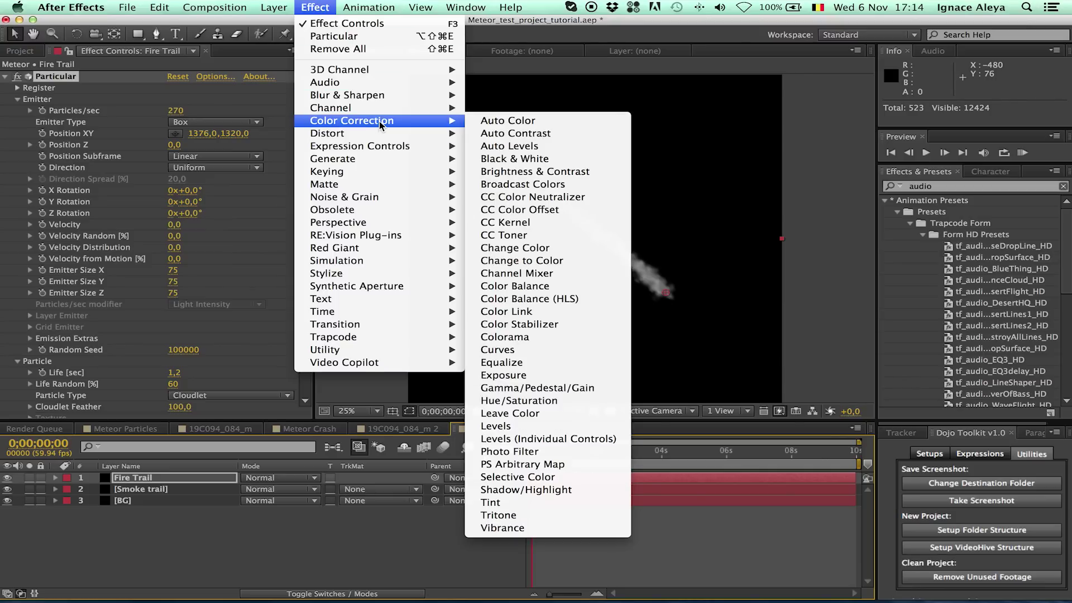
mouse_move(423, 100)
mouse_move(416, 123)
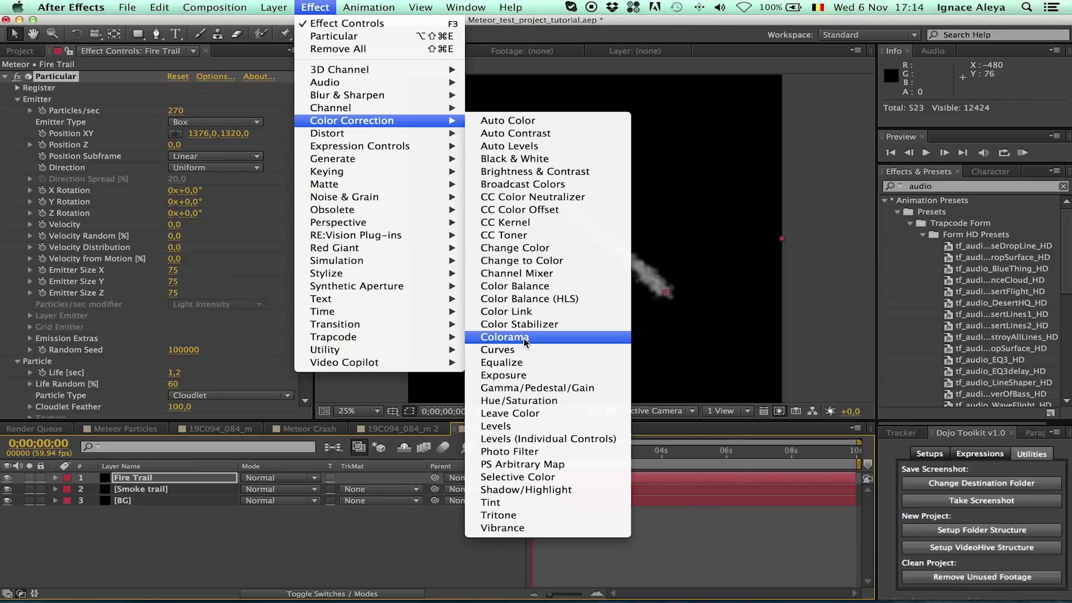
mouse_move(441, 336)
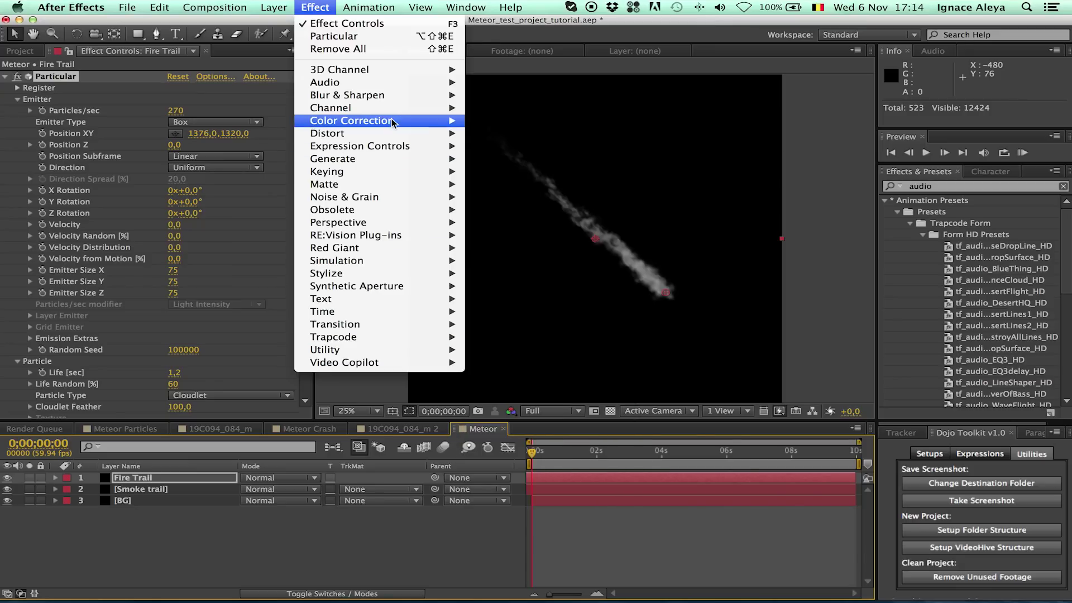
click(561, 337)
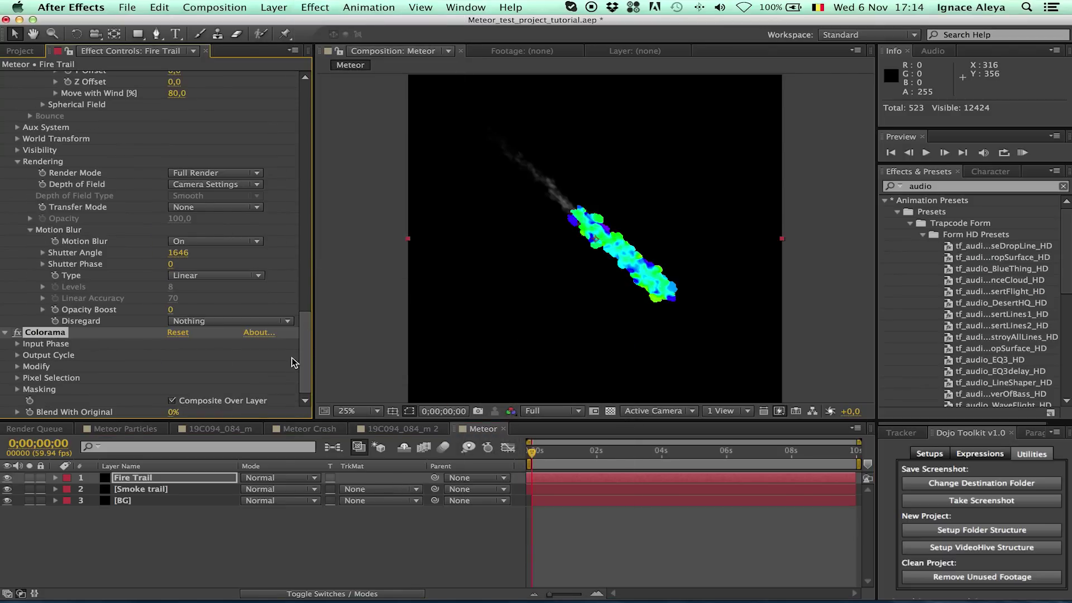
Set the Fire Trail's Colorama Input Phase to get its phase from Alpha
click(17, 344)
click(190, 340)
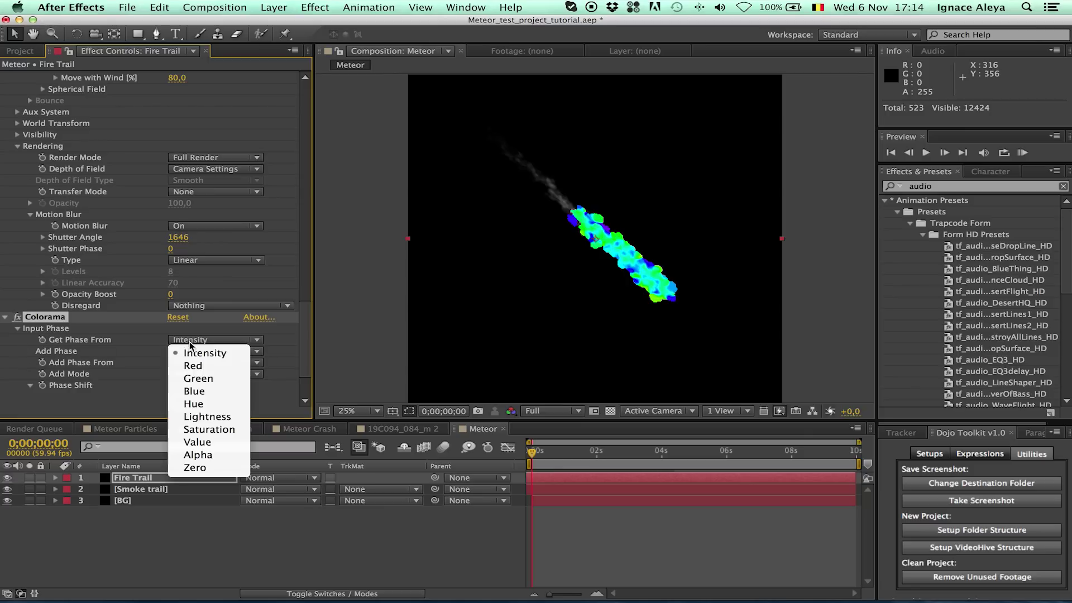
click(203, 450)
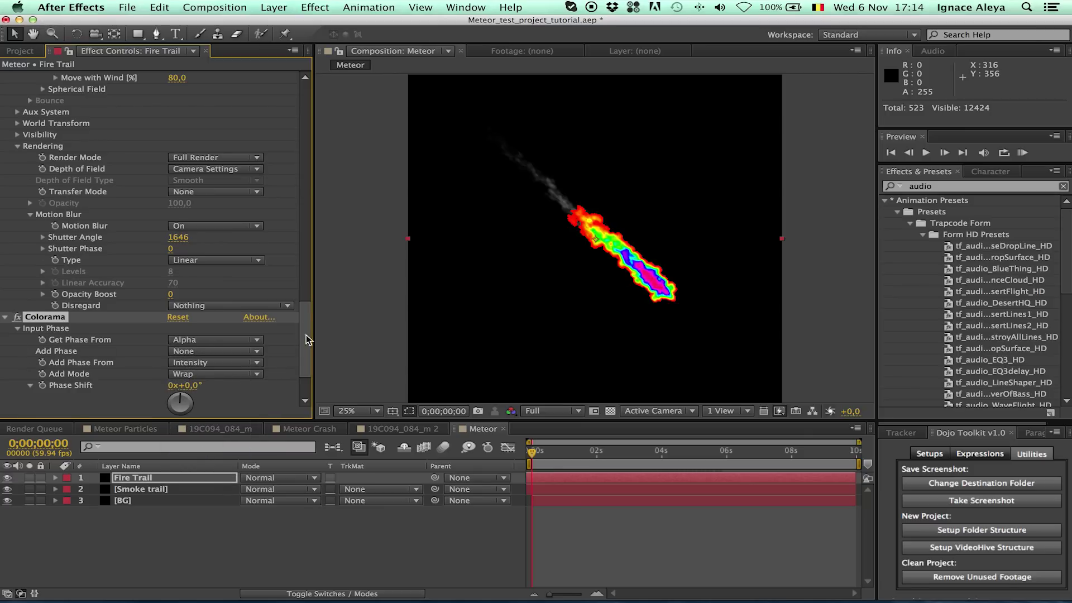
Set the preset palette of Colorama's Output Cycle on the Fire Trail to Fire
scroll(306, 334, down, 4)
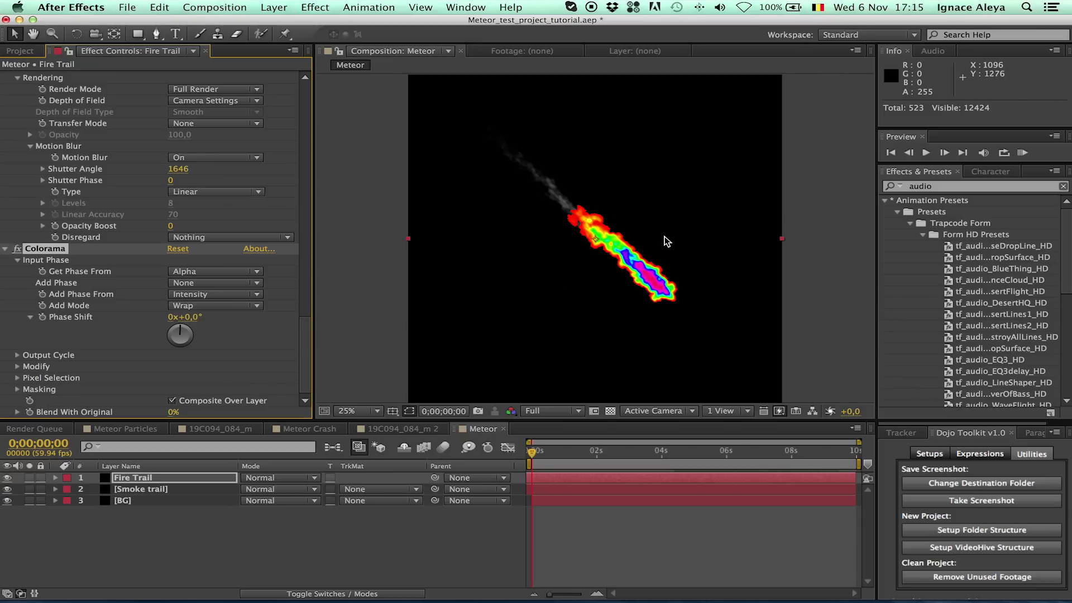
click(19, 367)
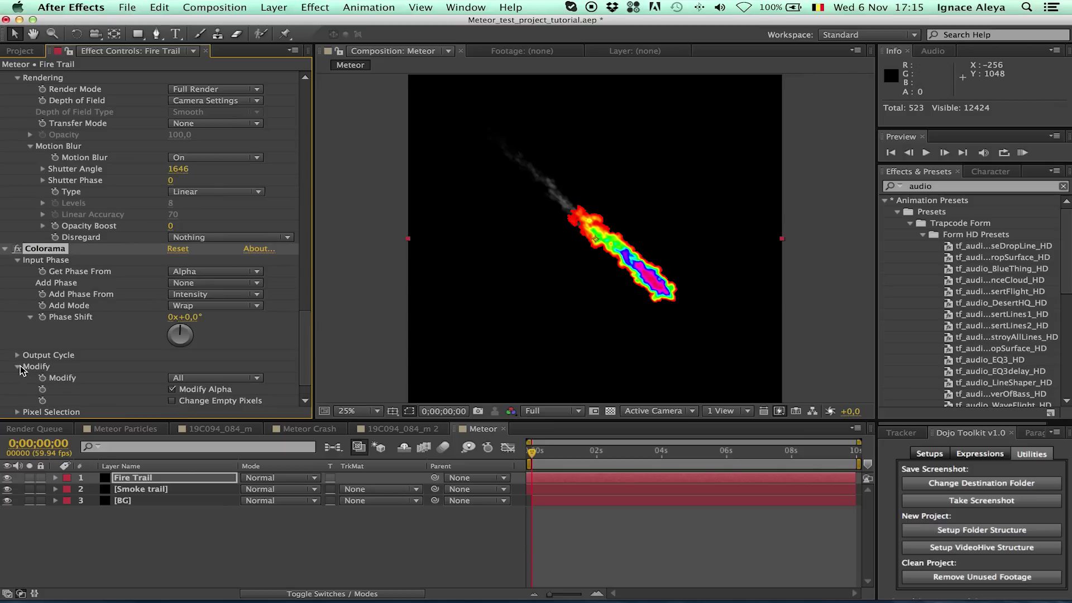
scroll(18, 369, down, 3)
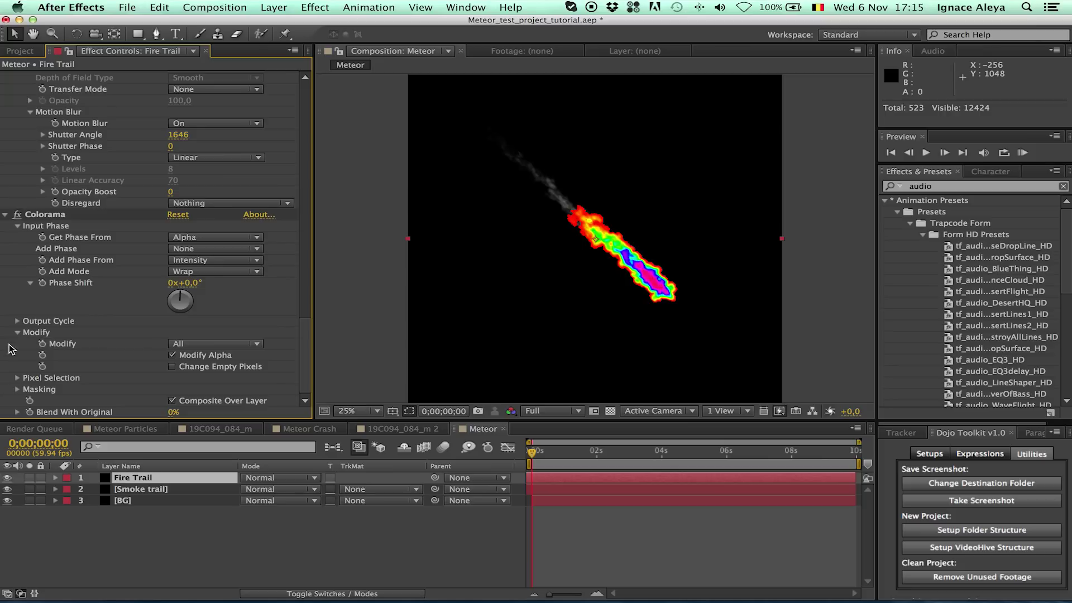
click(18, 333)
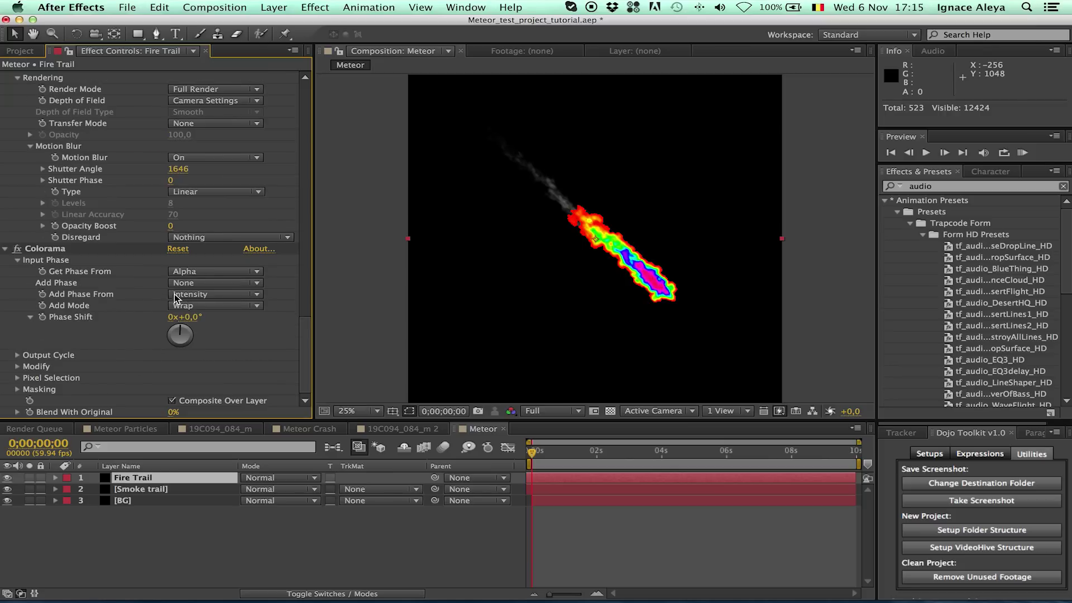
click(17, 355)
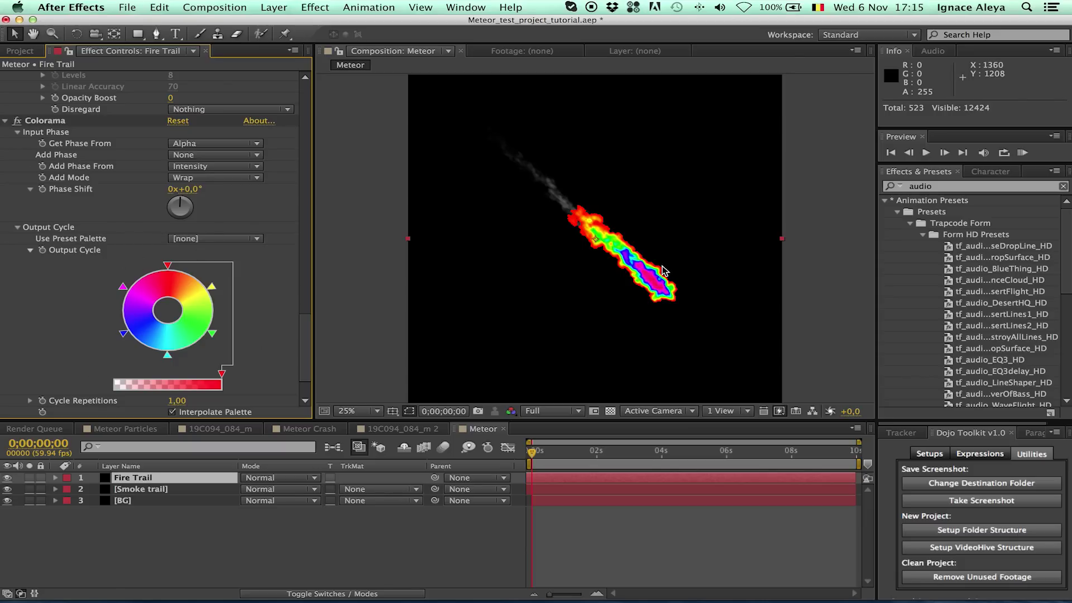
click(230, 239)
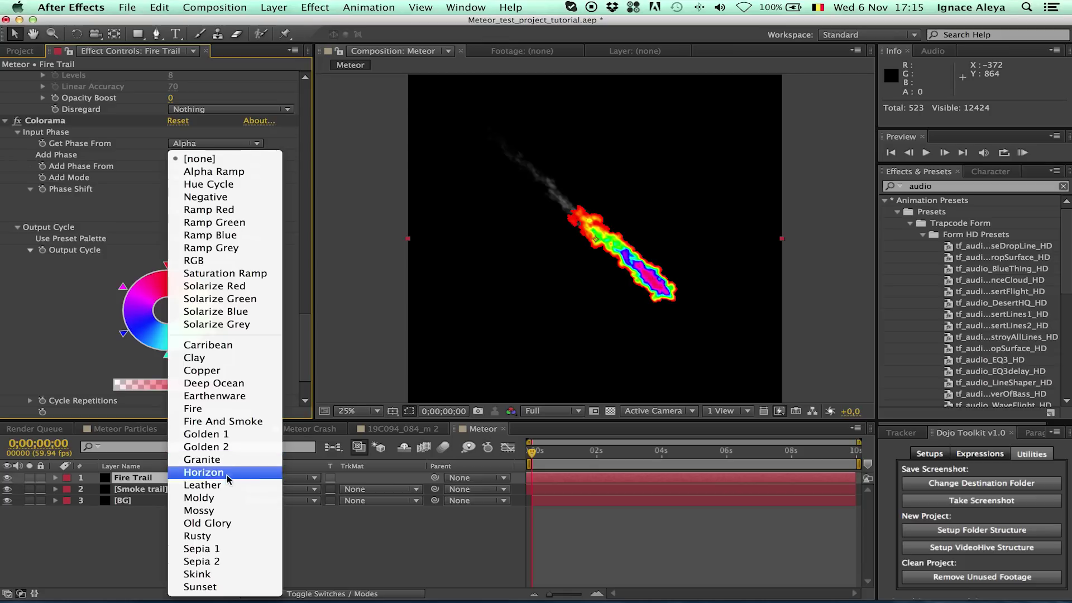
click(197, 412)
Try the Fire And Smoke palette in Colorama's Output Cycle and return to the Fire palette
click(194, 243)
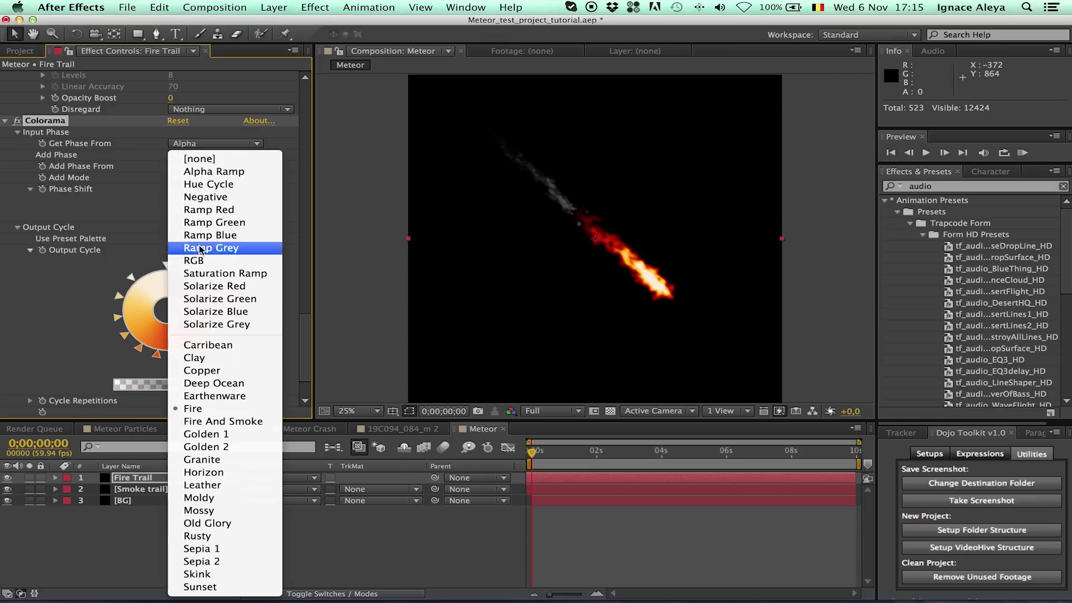
click(234, 423)
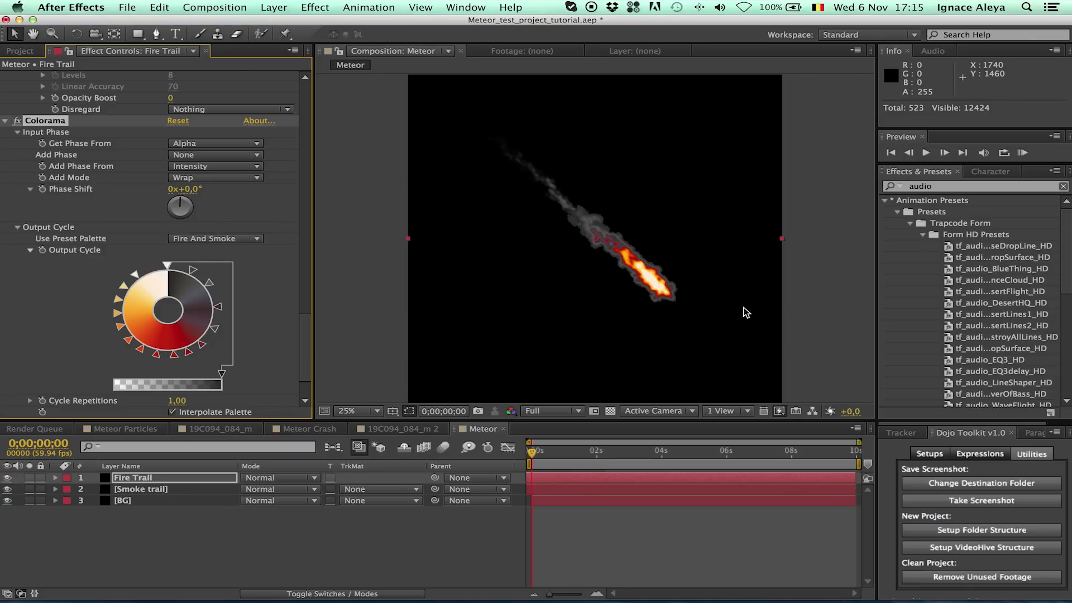
click(251, 242)
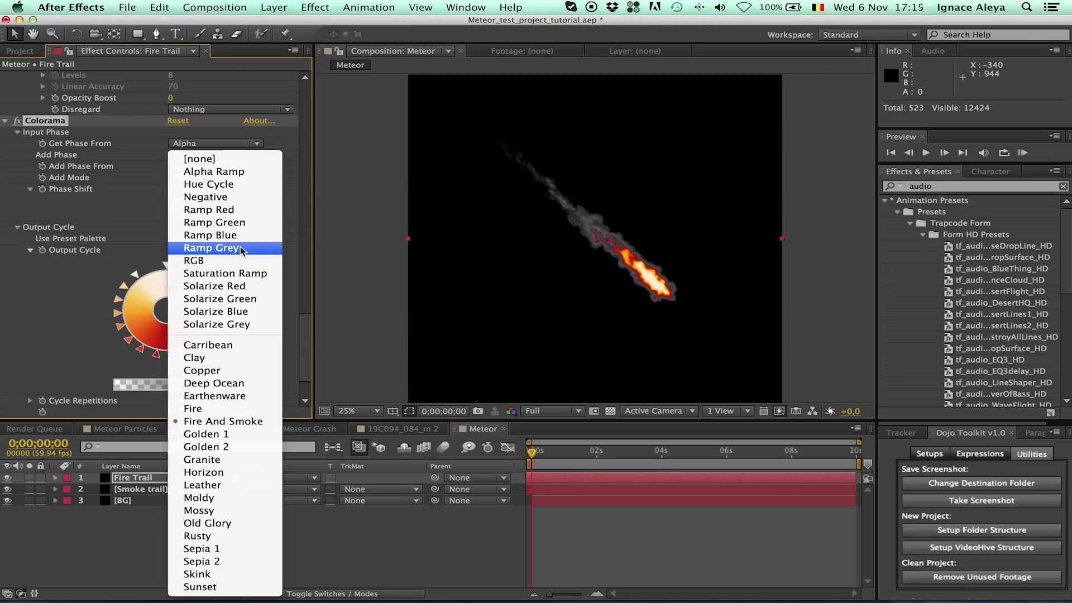
click(222, 411)
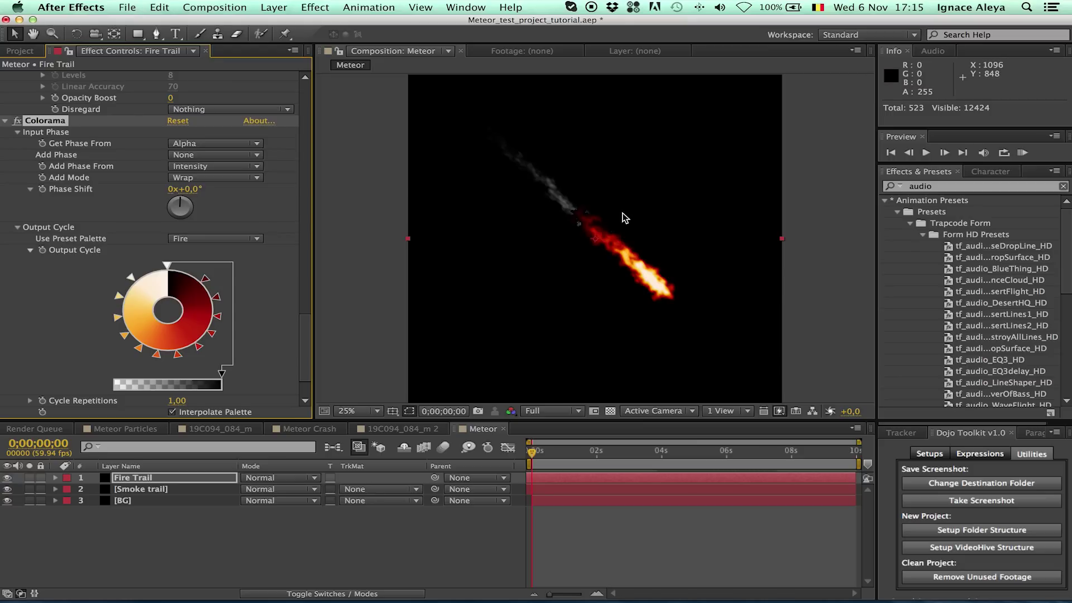
Try the Add blending mode on the Fire Trail layer and settle on Screen
click(288, 478)
click(295, 192)
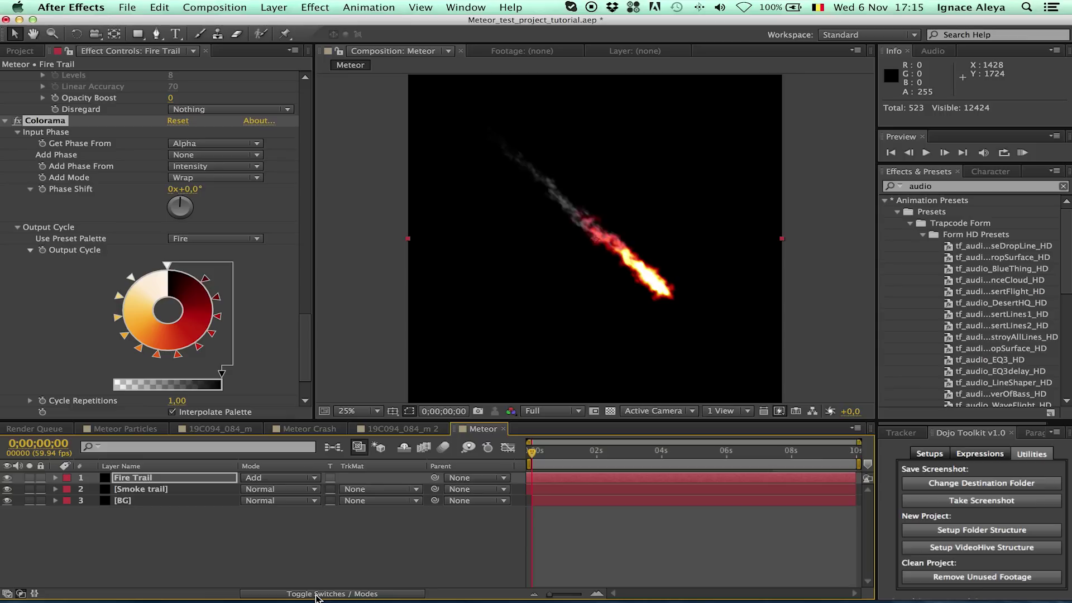
click(266, 481)
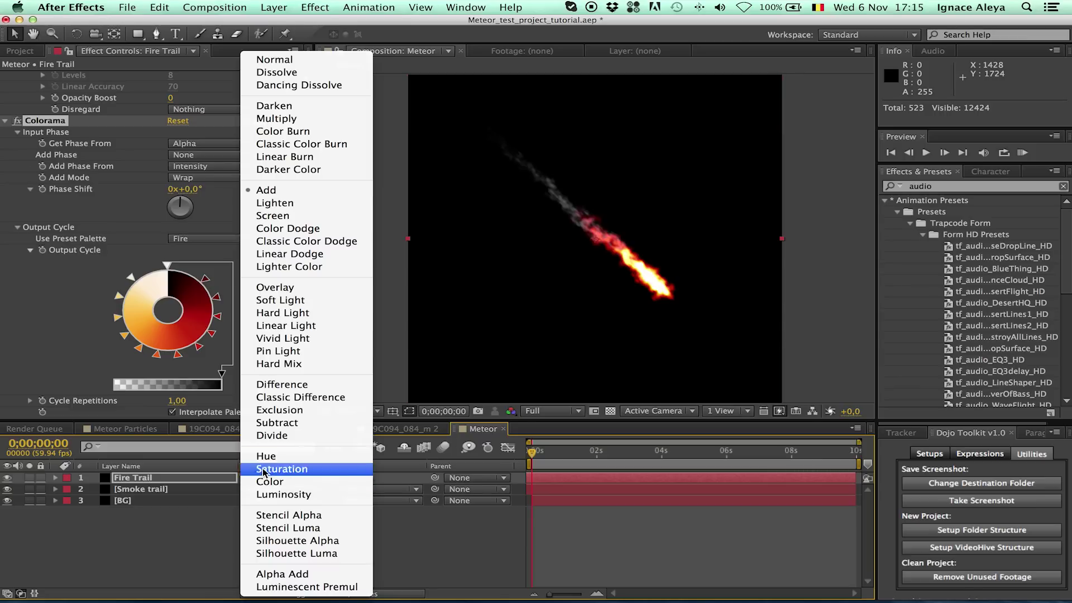
click(278, 222)
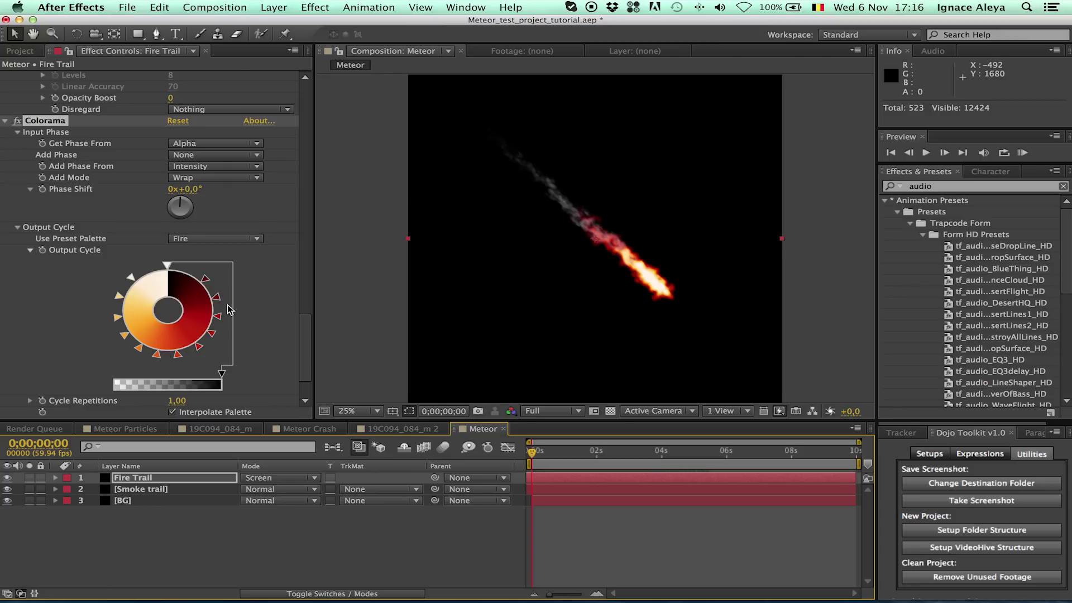
Remove the white color stops from Colorama's Output Cycle wheel and move the pale yellow stop to the wheel's top
mouse_move(169, 270)
mouse_down()
mouse_move(153, 268)
mouse_move(167, 265)
mouse_up()
click(167, 265)
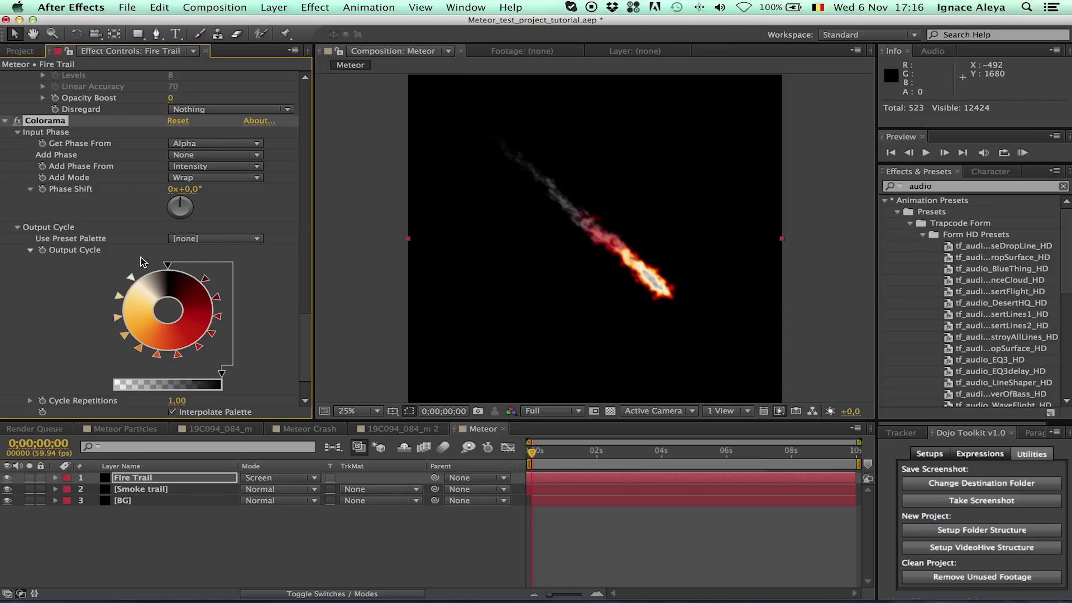
drag(131, 280, 140, 276)
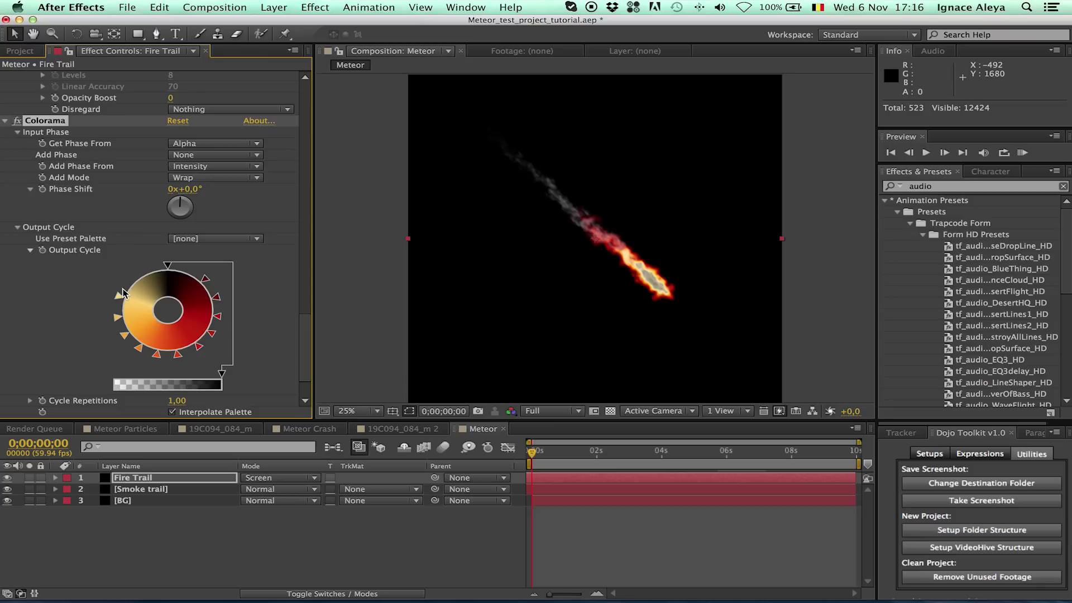
drag(119, 297, 165, 269)
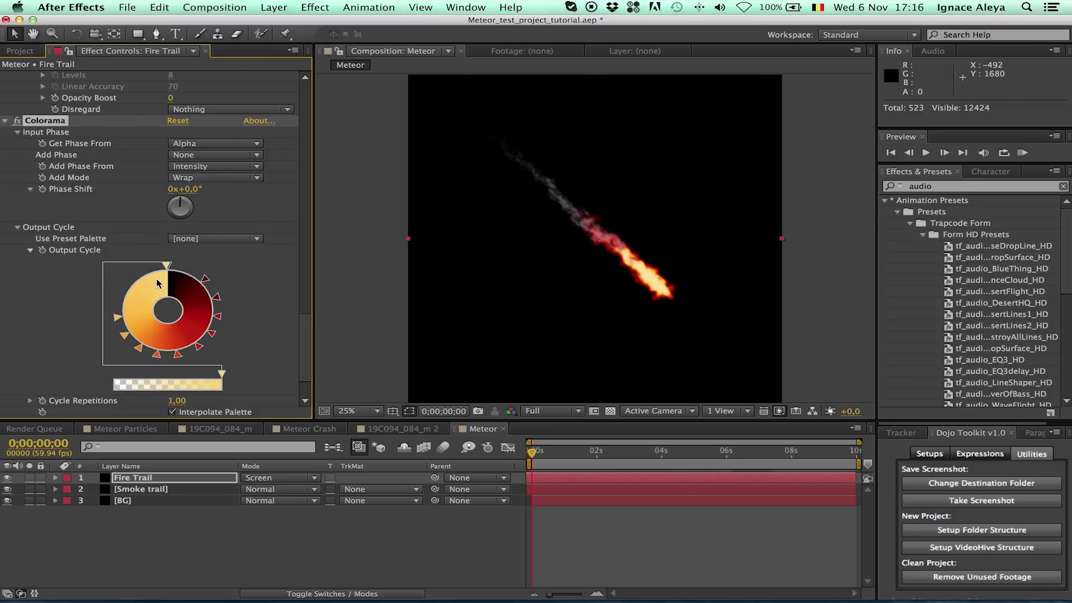
scroll(310, 196, up, 10)
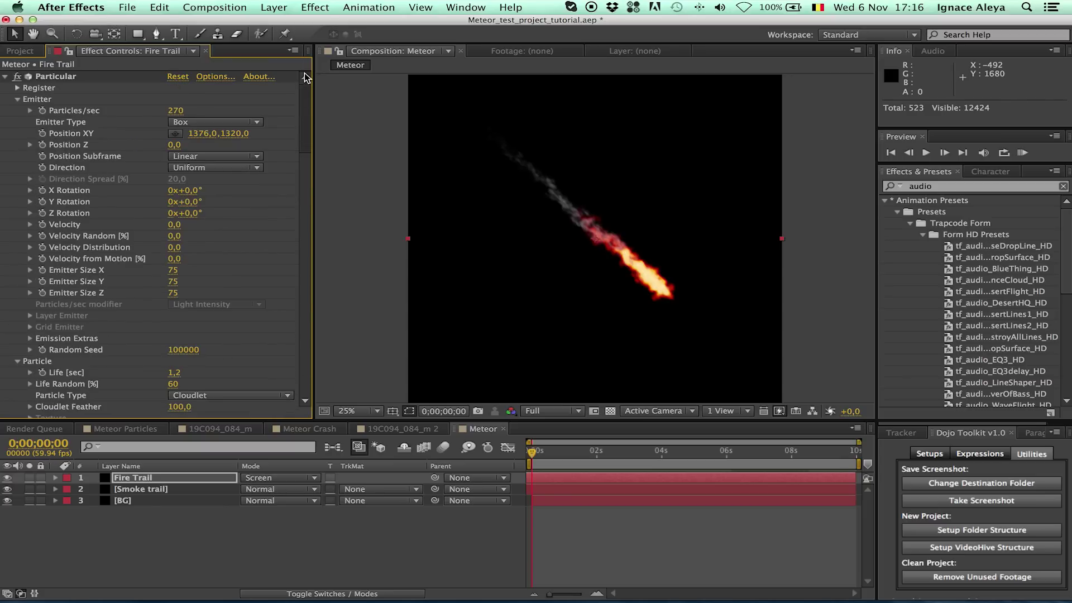
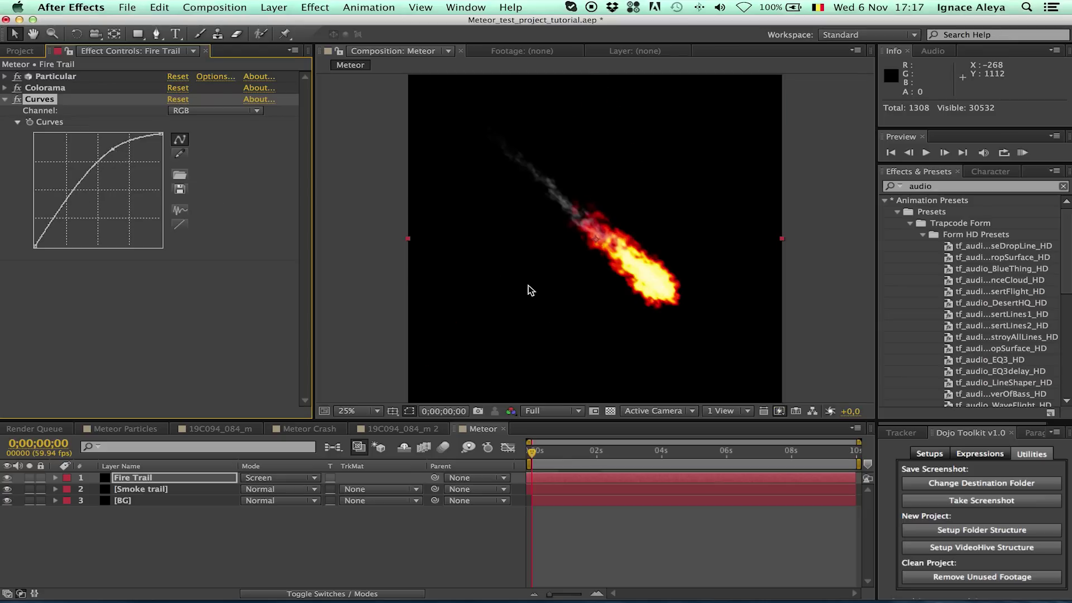
Add a Glow to the Fire Trail with Threshold 77.6%, Radius 29 and Intensity 0.4, and duplicate it with Radius 128
click(321, 7)
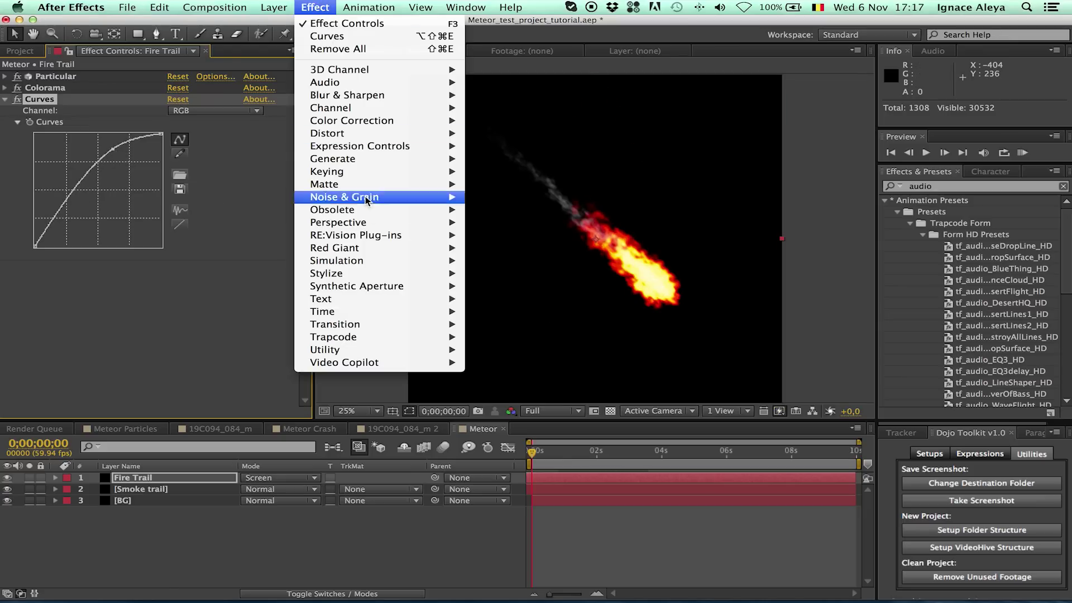
mouse_move(390, 281)
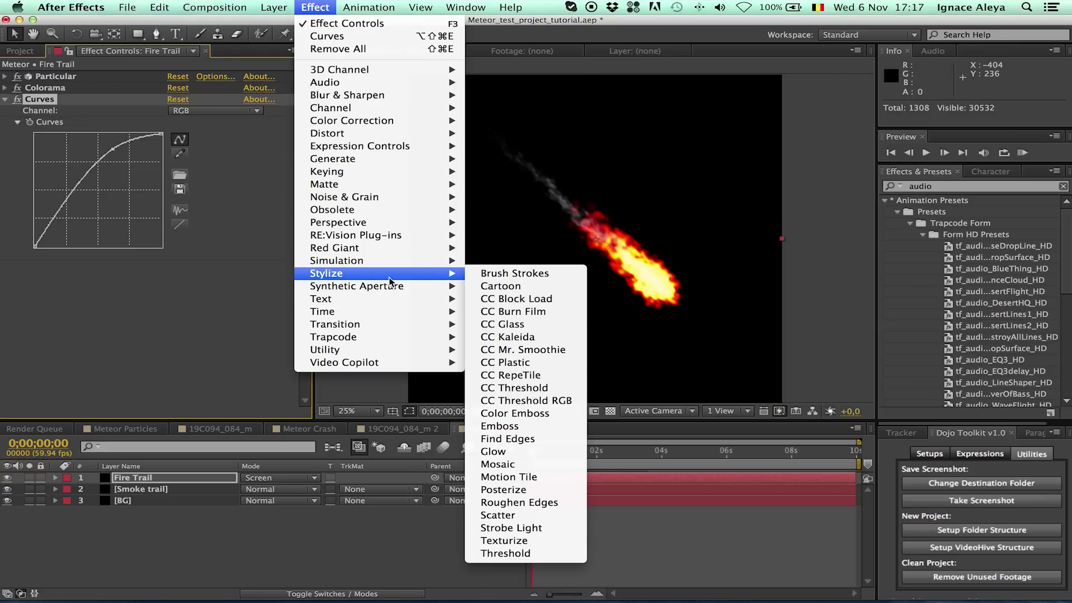
click(494, 451)
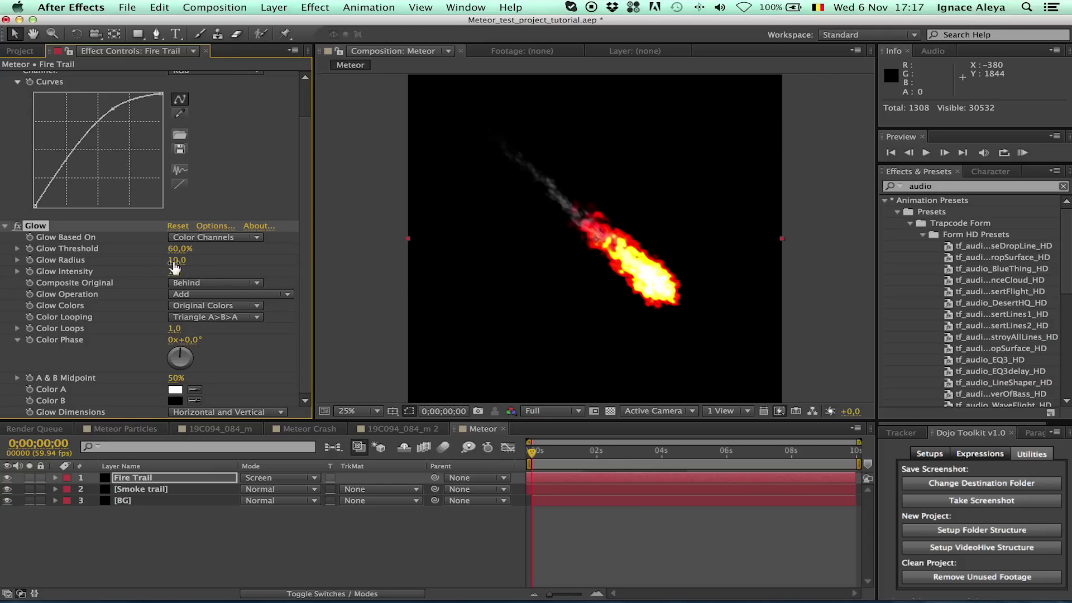
drag(175, 267, 141, 272)
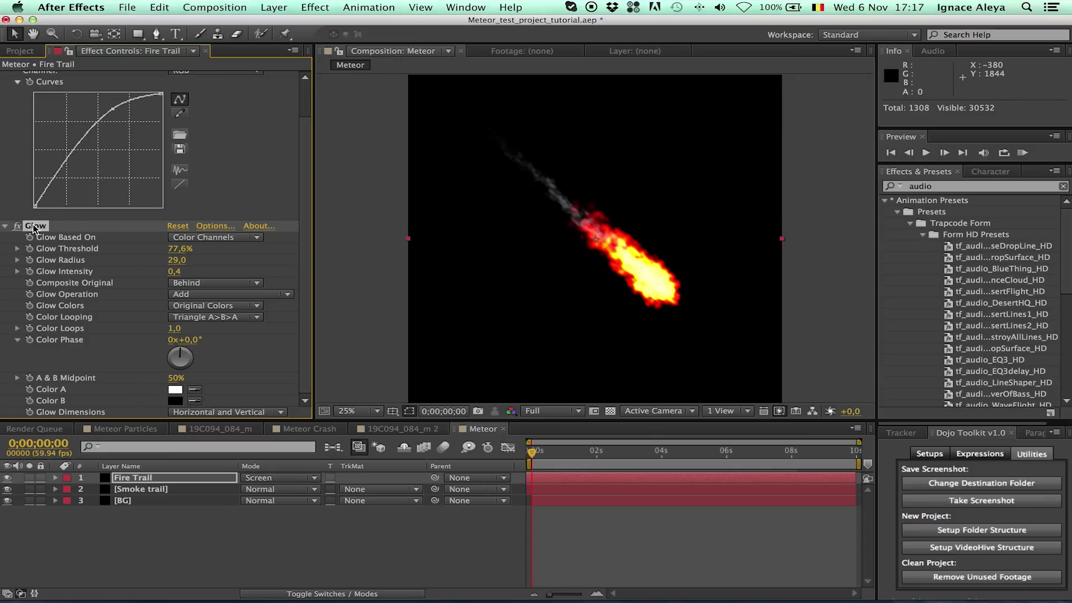
key(super+d)
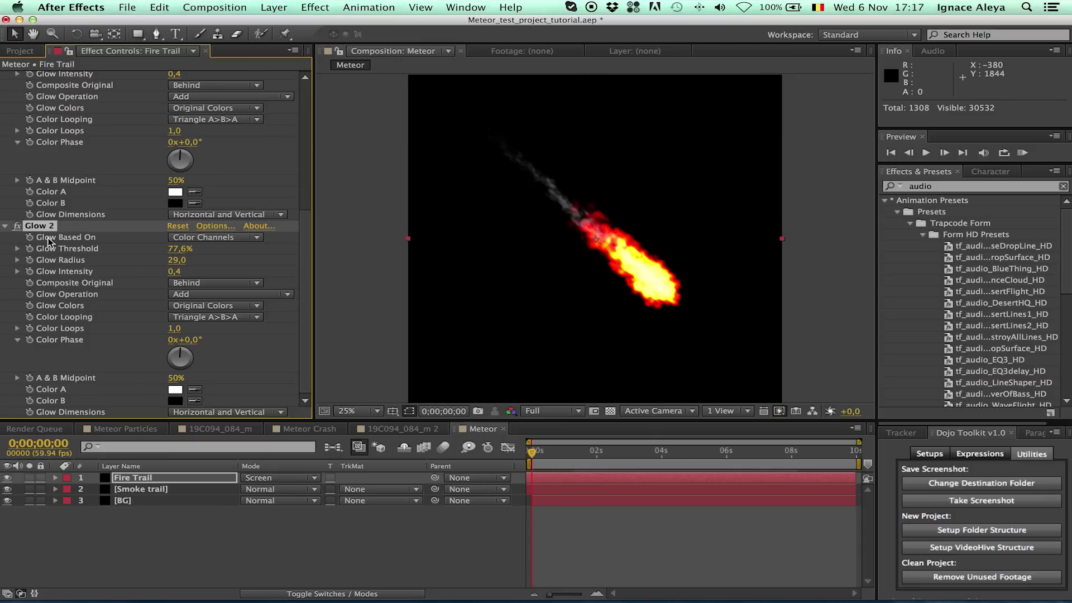
drag(175, 261, 244, 260)
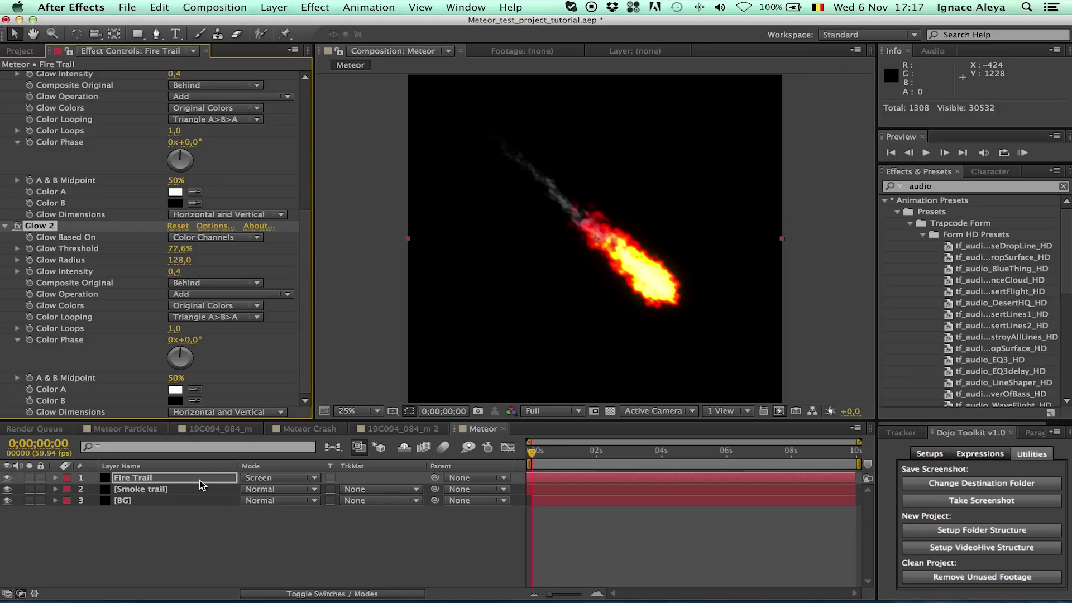
Set the Smoke trail's Emitter Size X to 84, and undo a trial change to its particle Life
click(178, 490)
mouse_move(173, 271)
mouse_down()
mouse_move(174, 280)
mouse_move(195, 272)
mouse_move(187, 296)
mouse_move(184, 269)
mouse_up()
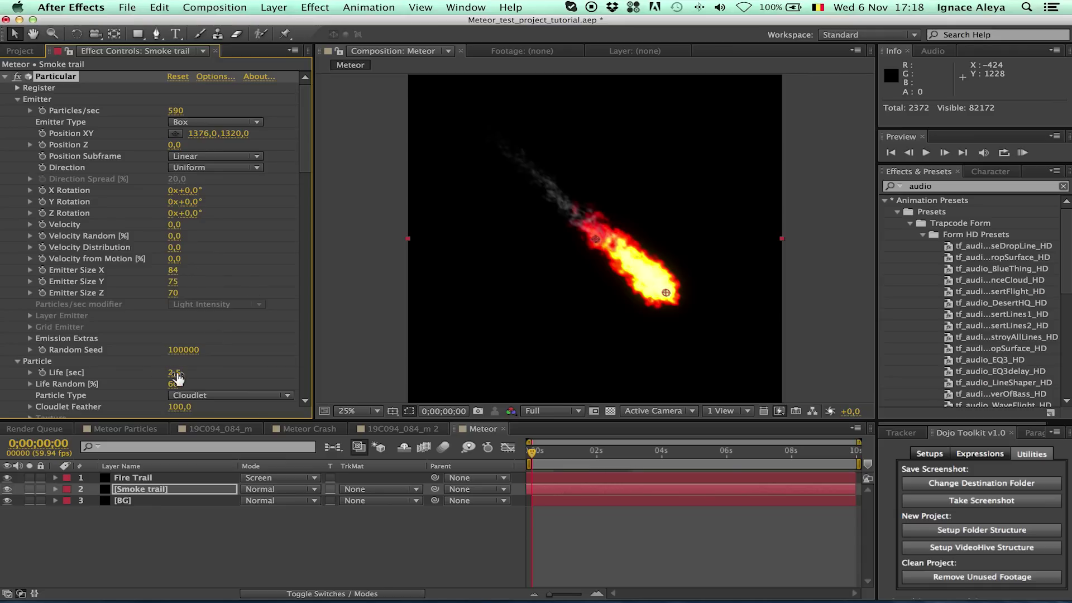
drag(181, 373, 177, 373)
key(super+z)
Set the particle Life of the Fire Trail layer's Particular effect to 1.1 seconds
click(159, 478)
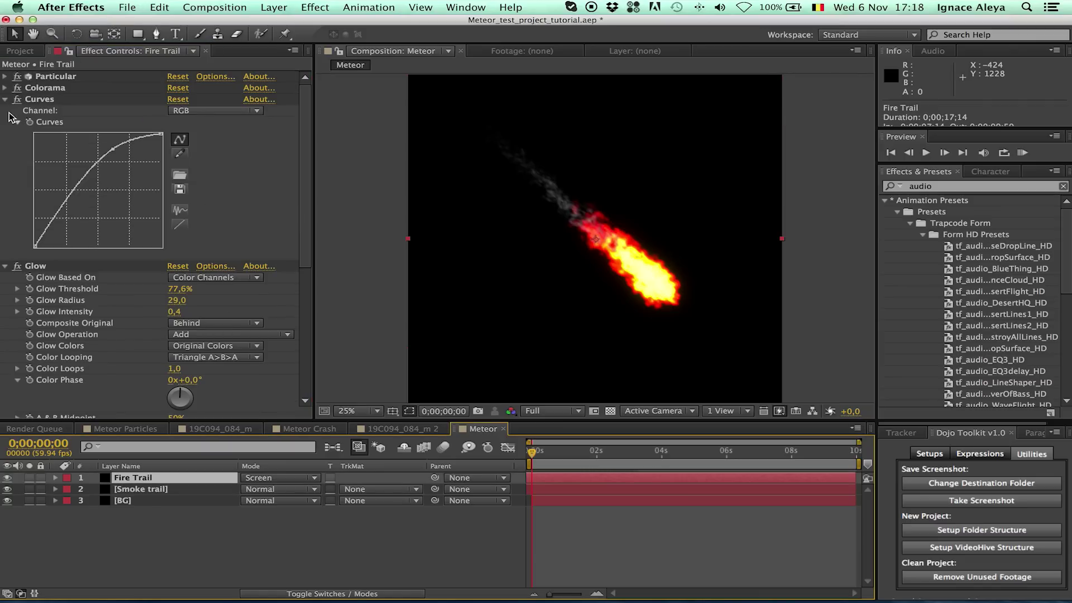
click(6, 76)
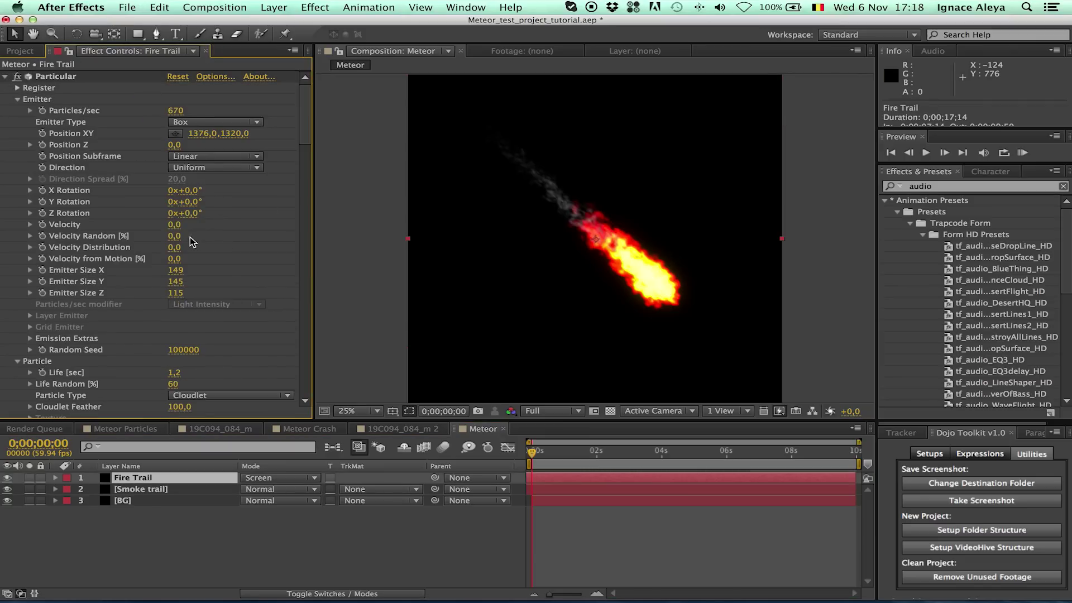
scroll(306, 143, down, 5)
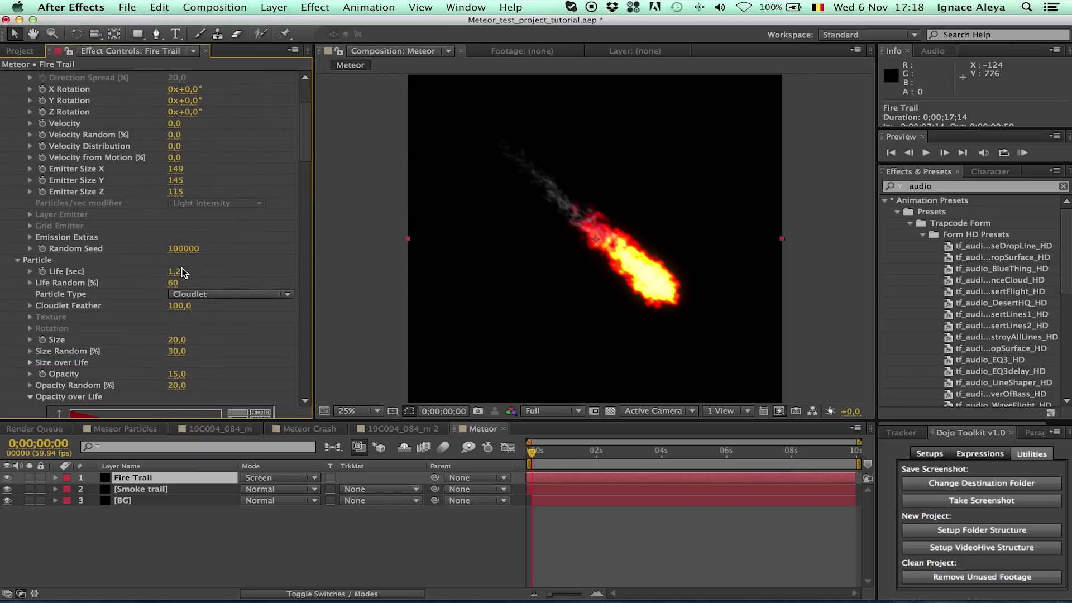
mouse_move(174, 272)
mouse_down()
mouse_move(163, 283)
mouse_move(178, 279)
mouse_up()
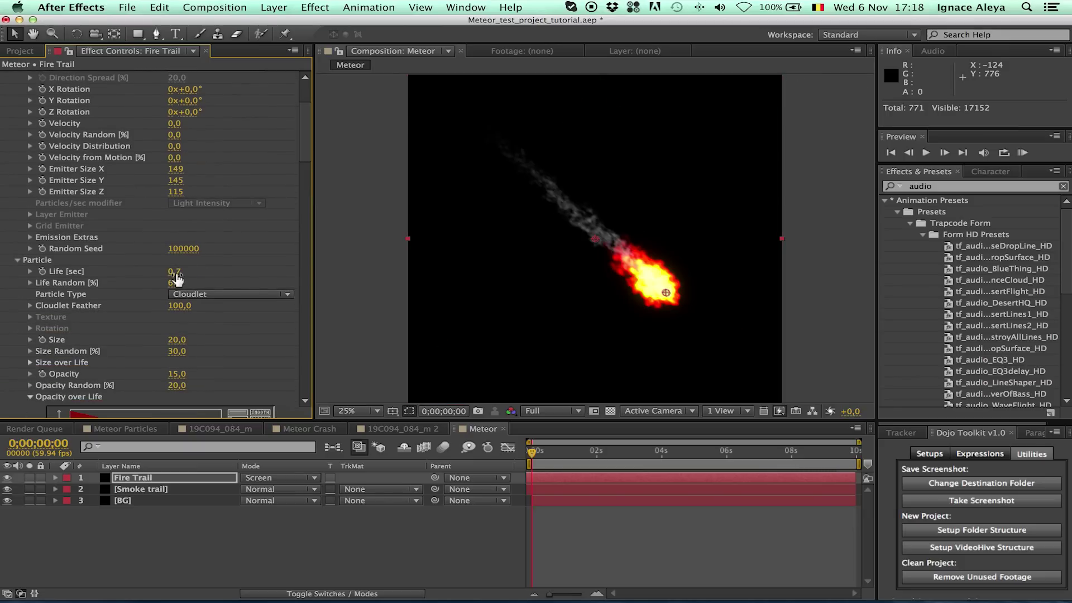
drag(178, 272, 175, 275)
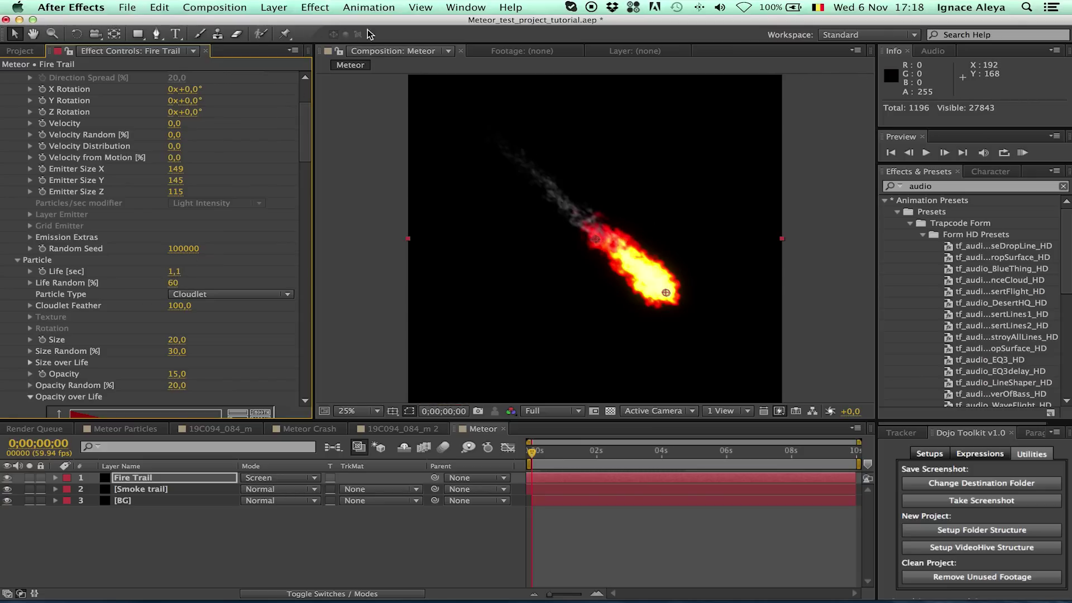
Add a Hue/Saturation effect to the Fire Trail and set Master Saturation to -42
click(316, 7)
mouse_move(353, 122)
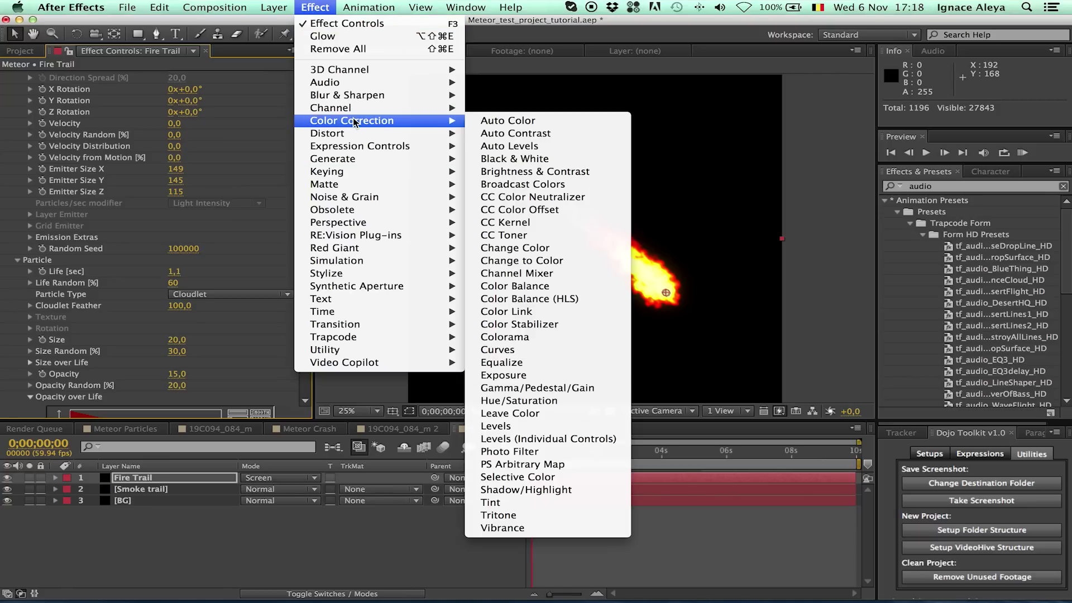
click(511, 400)
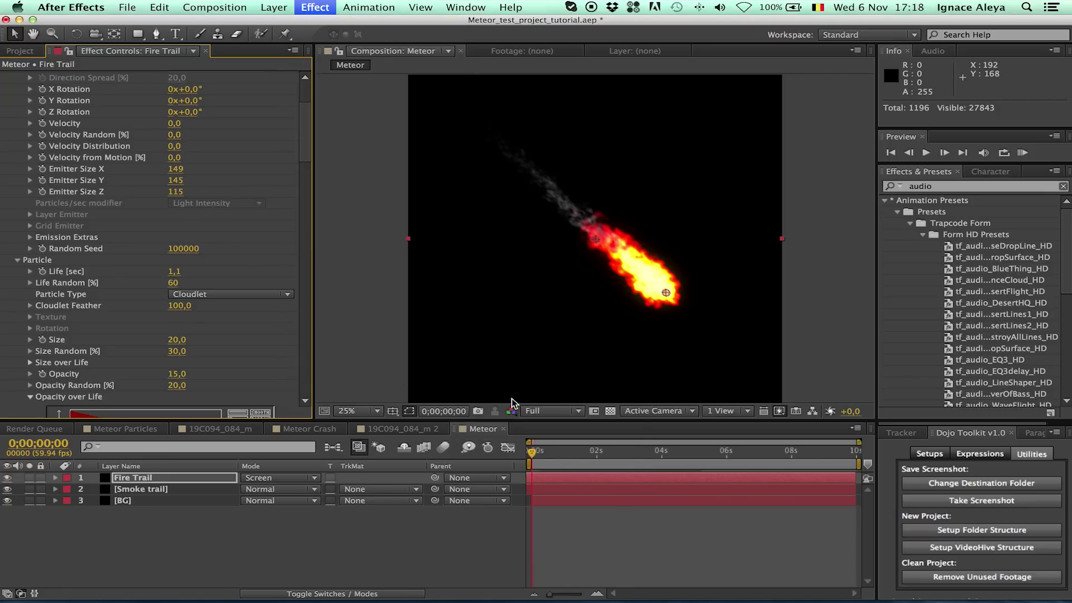
drag(156, 373, 110, 375)
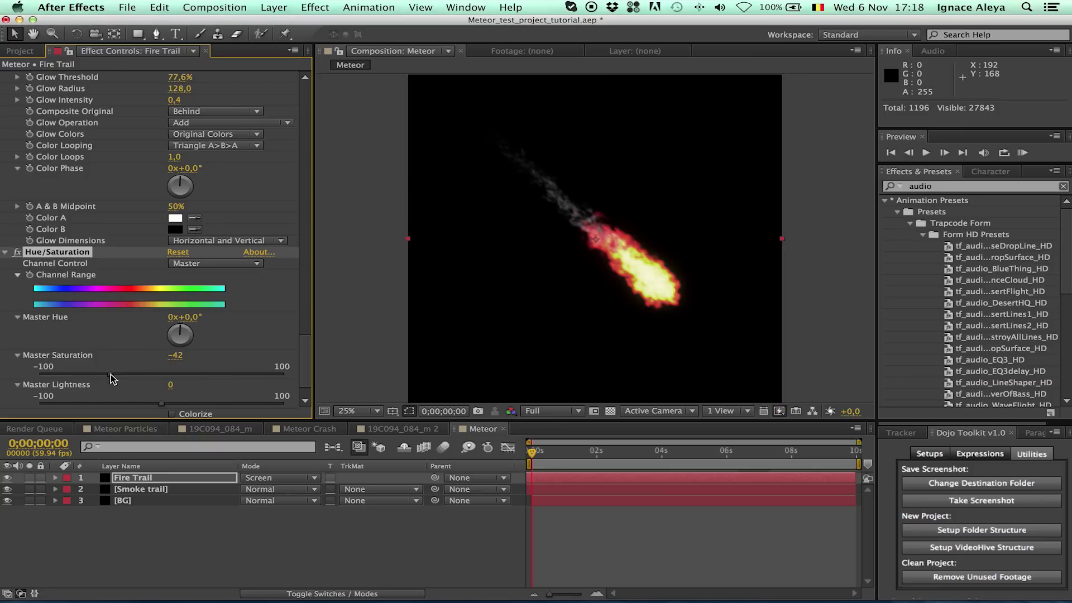
Add a second Curves effect to the Fire Trail, raising the Red channel slightly and lowering the Blue channel slightly
click(315, 8)
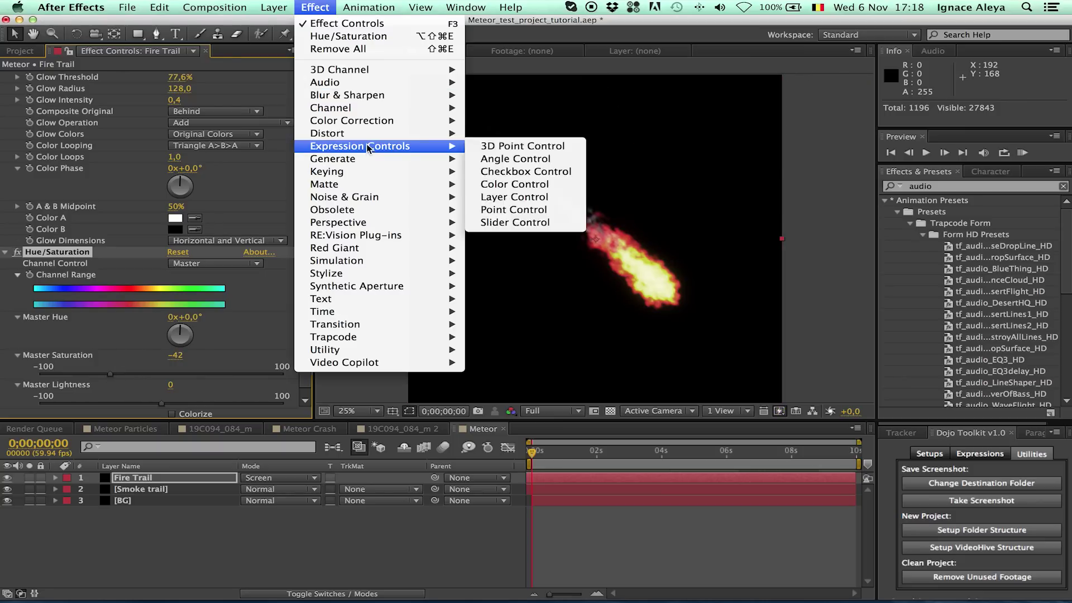
mouse_move(352, 121)
click(497, 350)
click(196, 270)
click(204, 297)
click(130, 320)
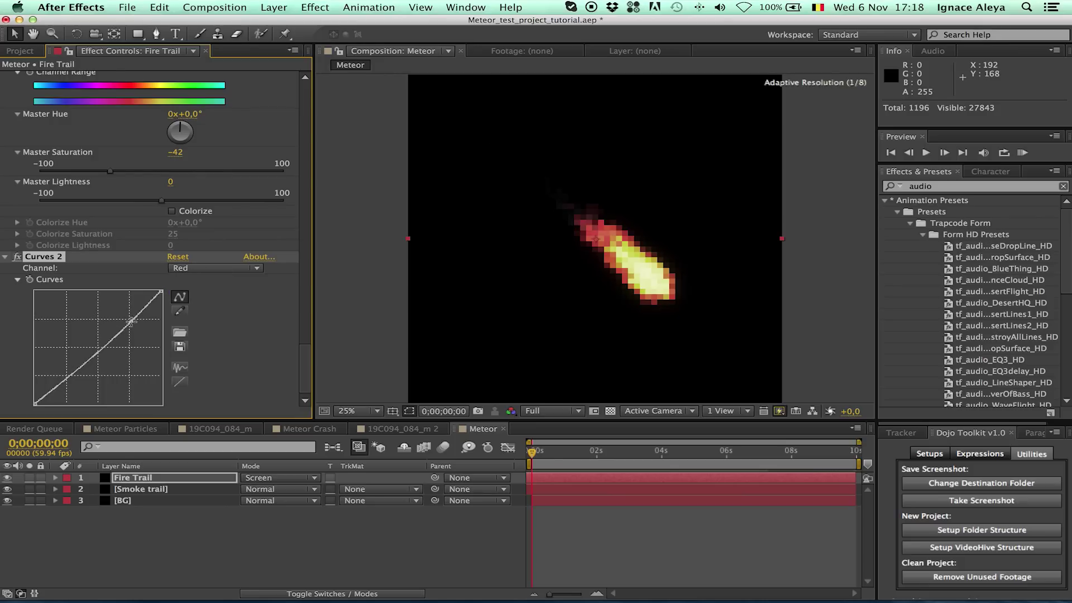
drag(130, 322, 125, 315)
click(246, 268)
click(190, 330)
drag(132, 320, 127, 322)
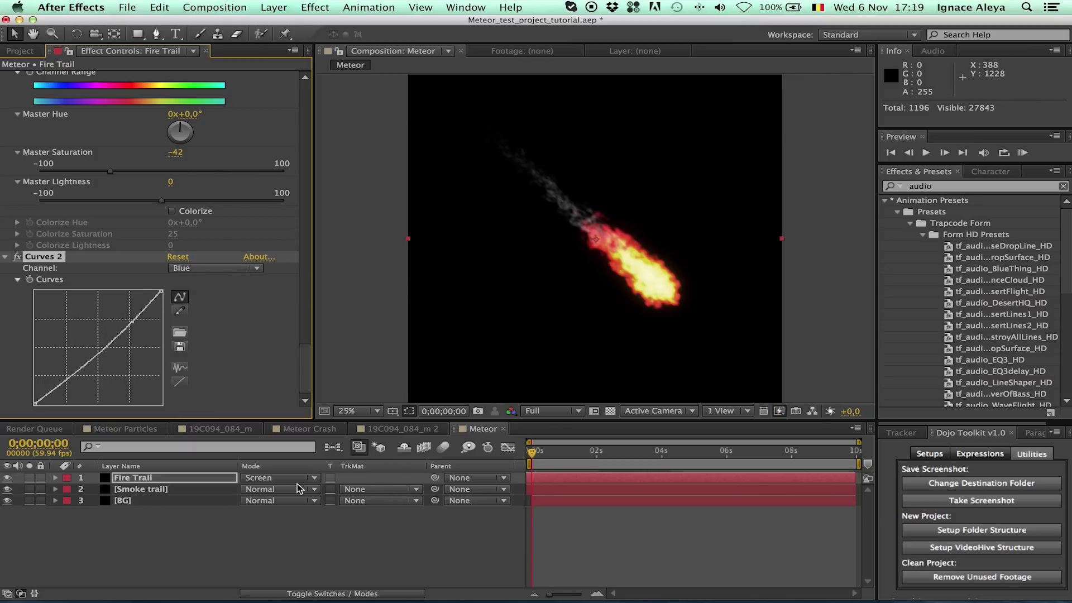
click(311, 427)
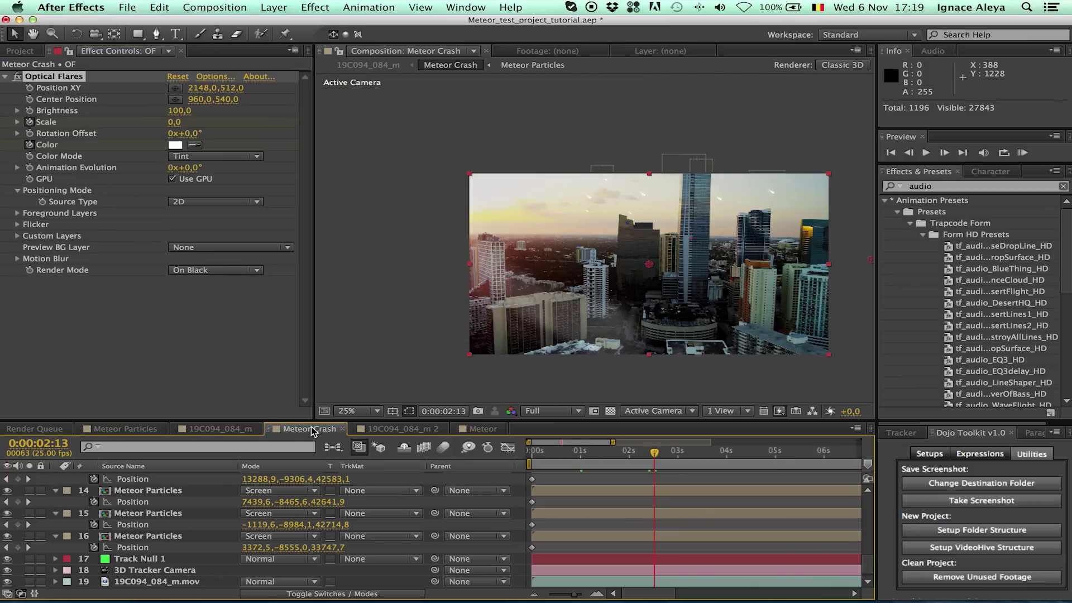
click(224, 429)
click(159, 434)
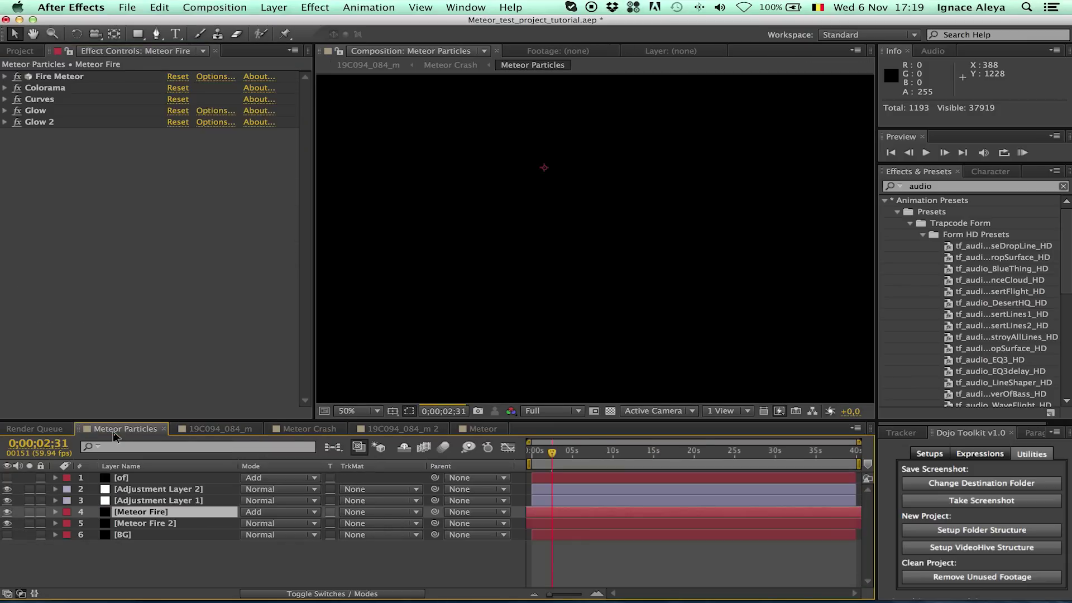
click(482, 429)
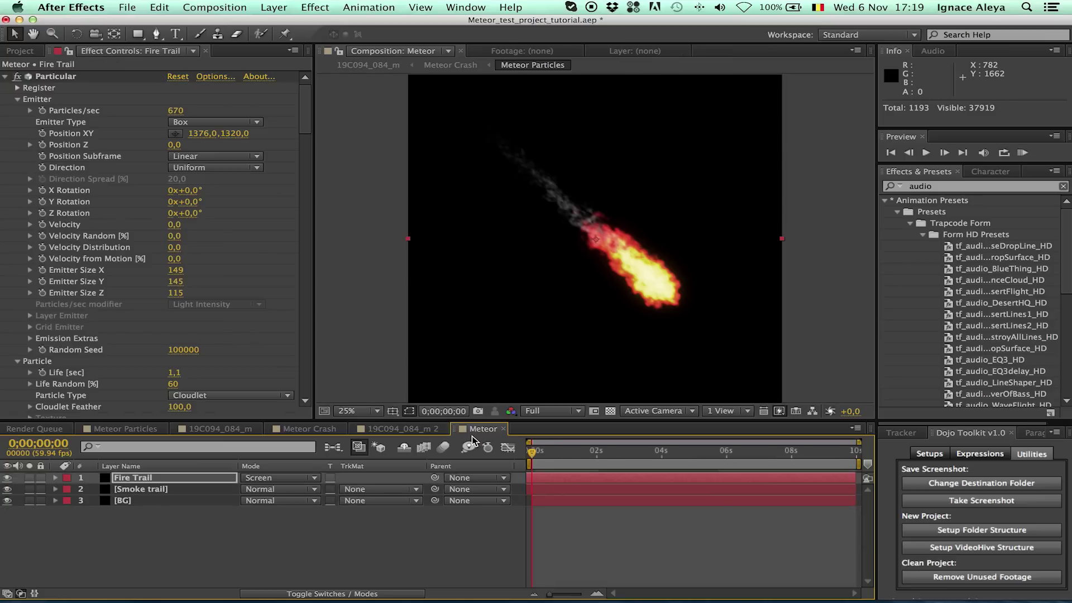
Try a stronger desaturation on the Fire Trail's Hue/Saturation effect and settle on a Master Saturation of -44
drag(304, 119, 305, 363)
drag(92, 207, 72, 208)
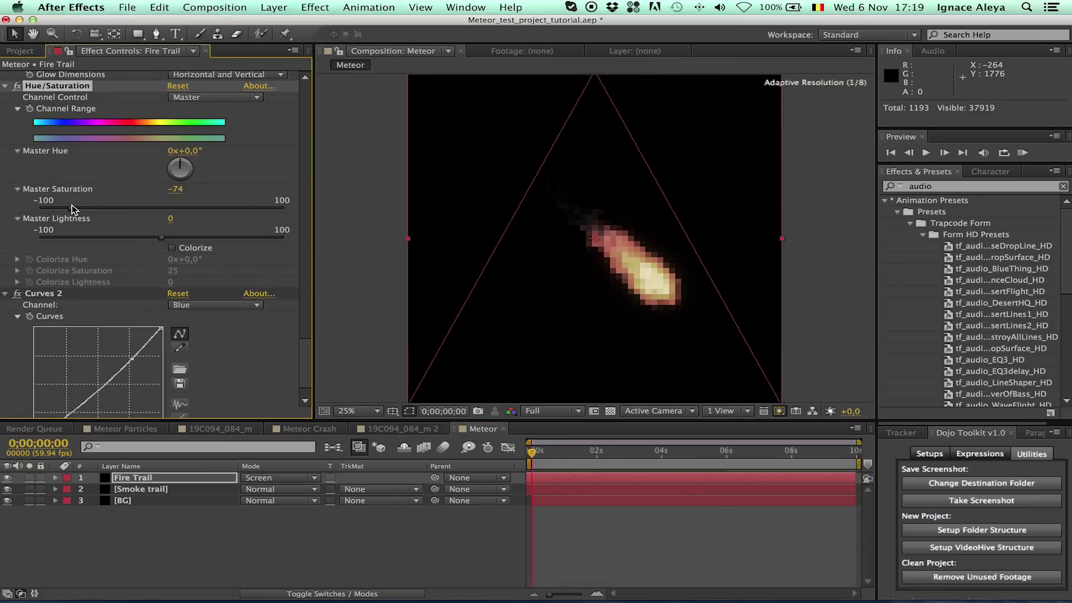
click(86, 207)
click(110, 208)
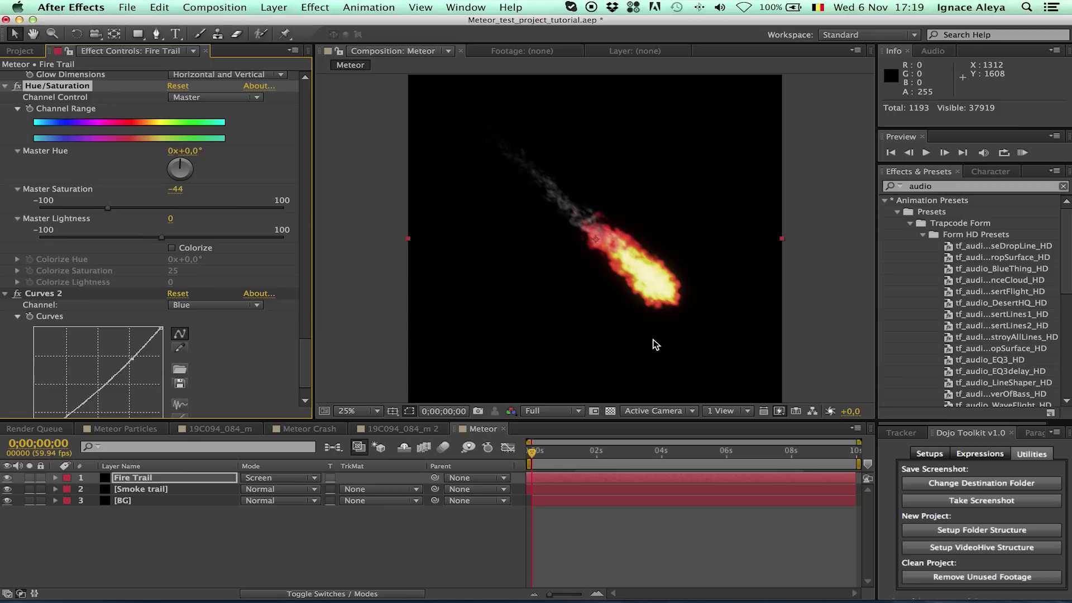
Run the 3D camera tracker on the 19C094_084_m.mov layer in the 19C094_084_m 2 composition
click(394, 429)
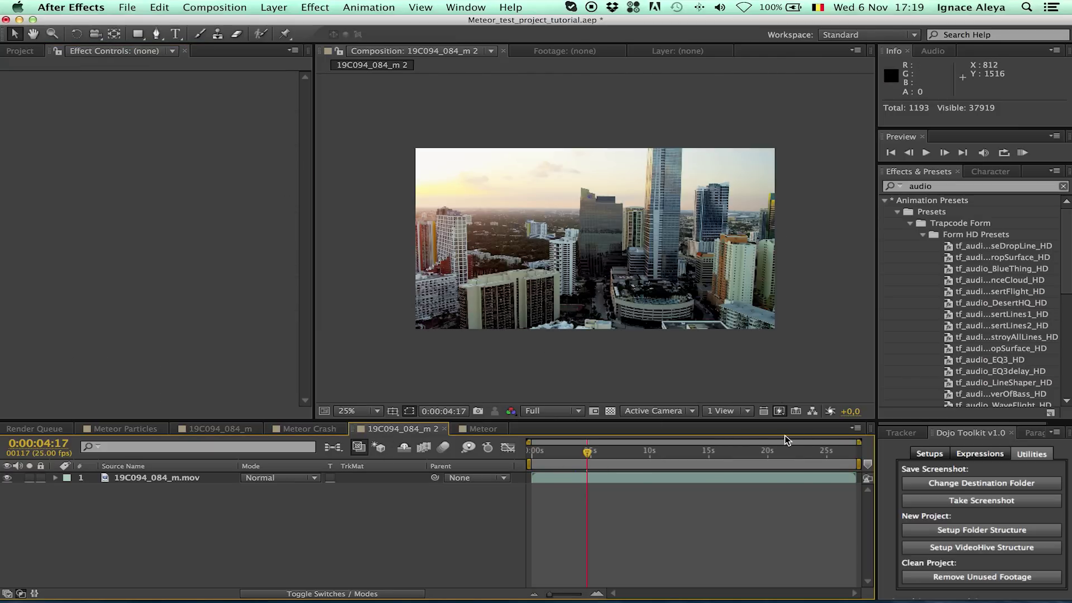
click(901, 433)
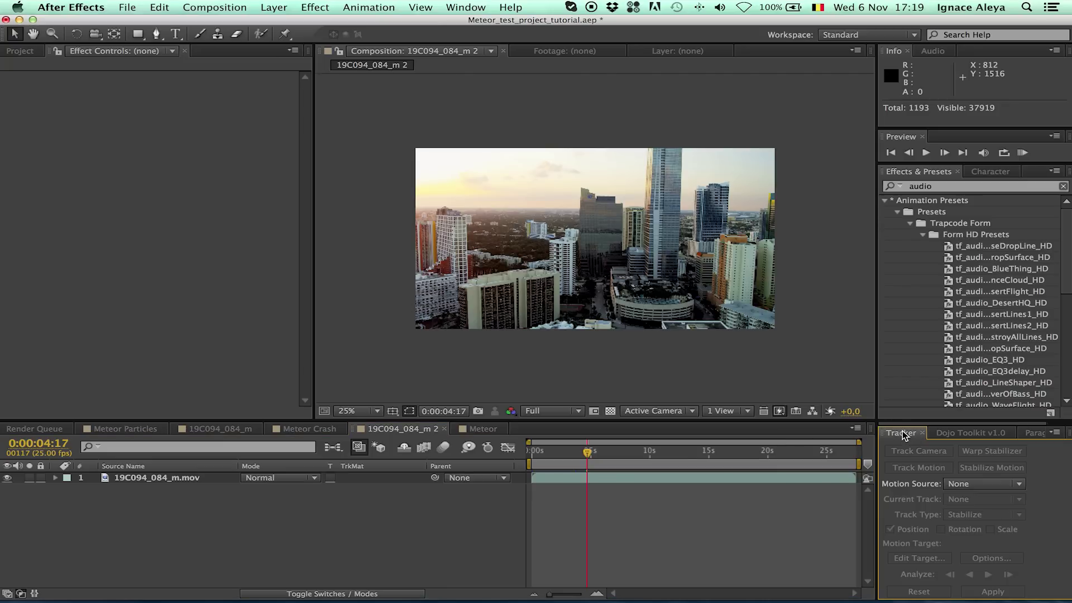
click(467, 11)
click(270, 484)
click(270, 482)
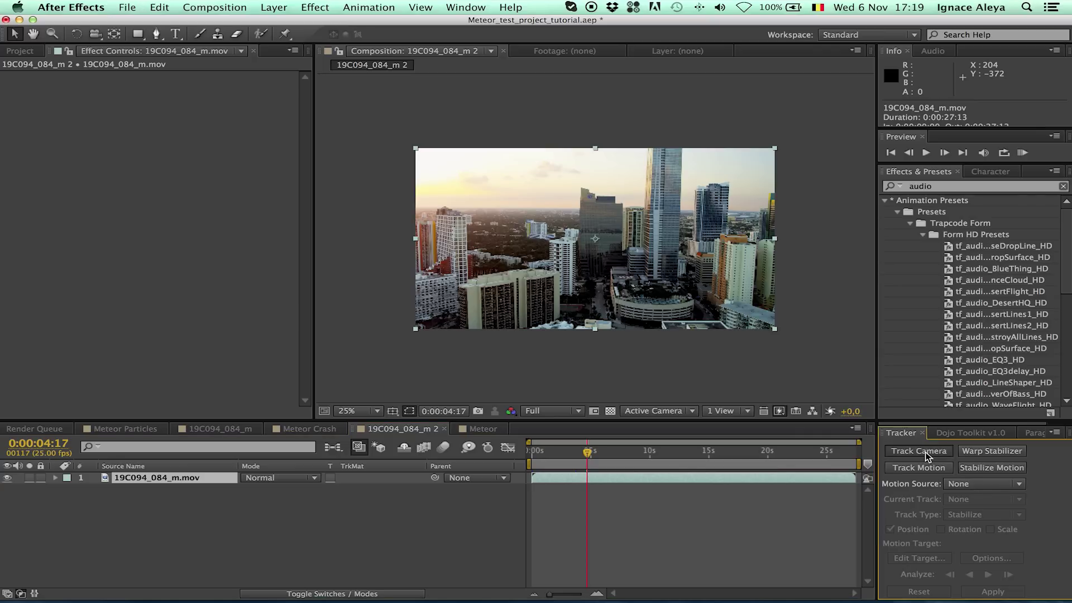
click(926, 451)
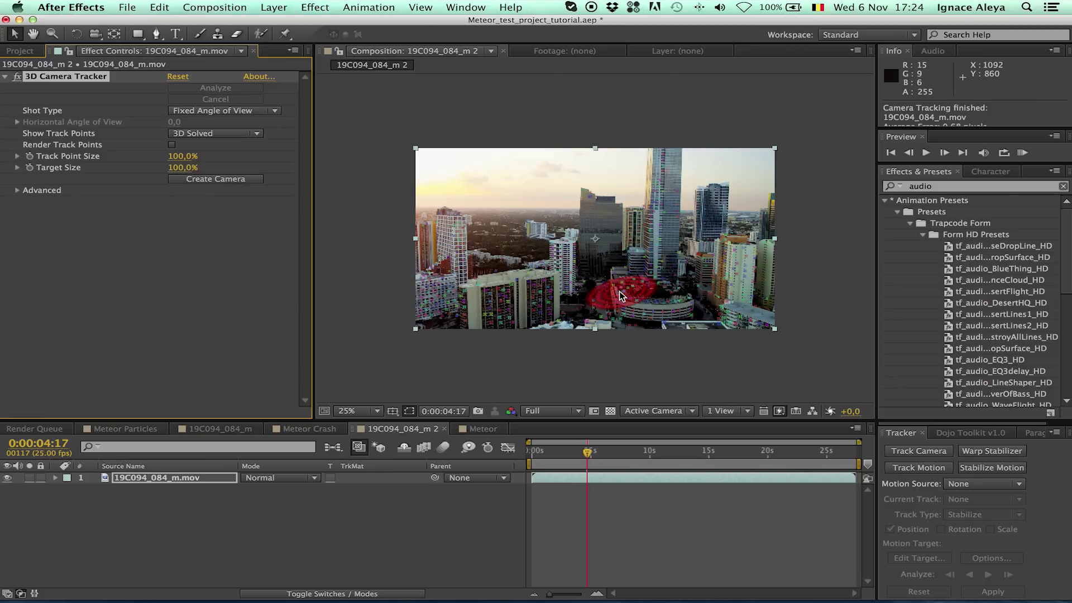
Create a null and camera from a track point on the tall tower, and deselect the footage layer
scroll(619, 290, up, 5)
scroll(618, 290, down, 4)
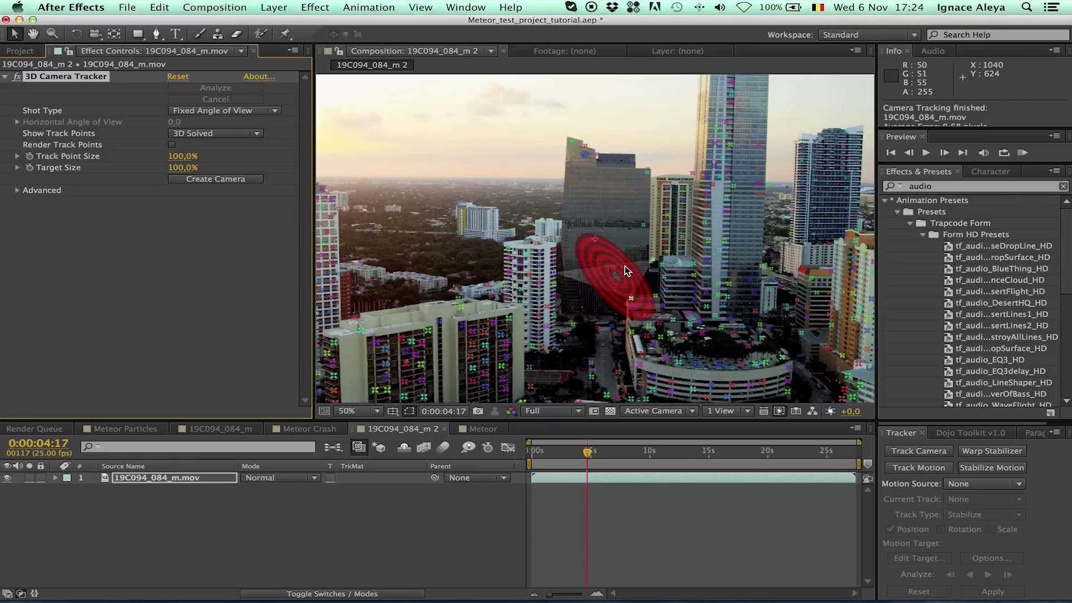
right_click(733, 136)
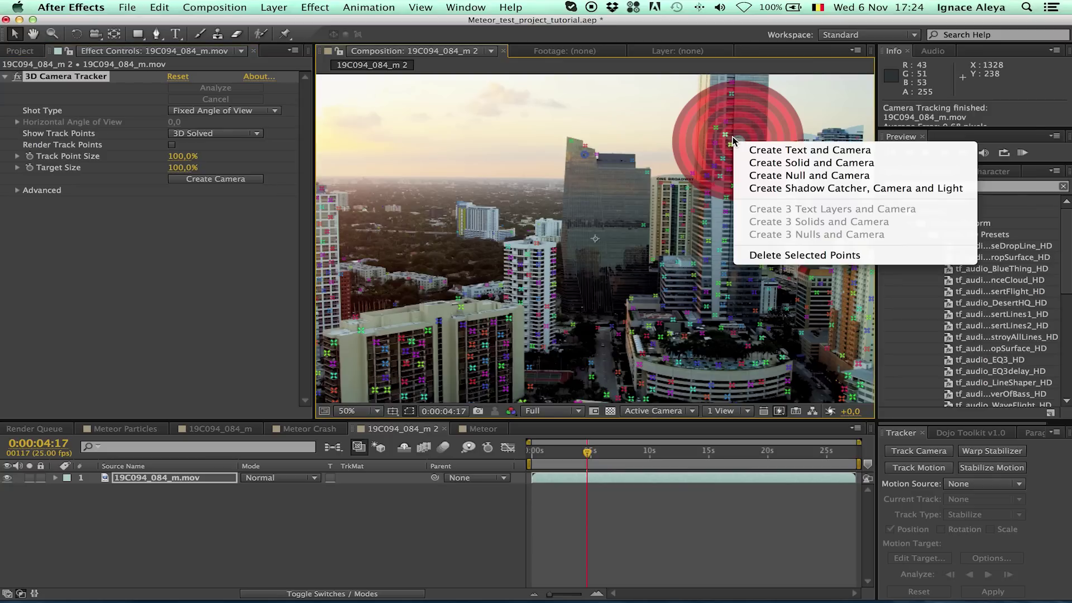
click(787, 179)
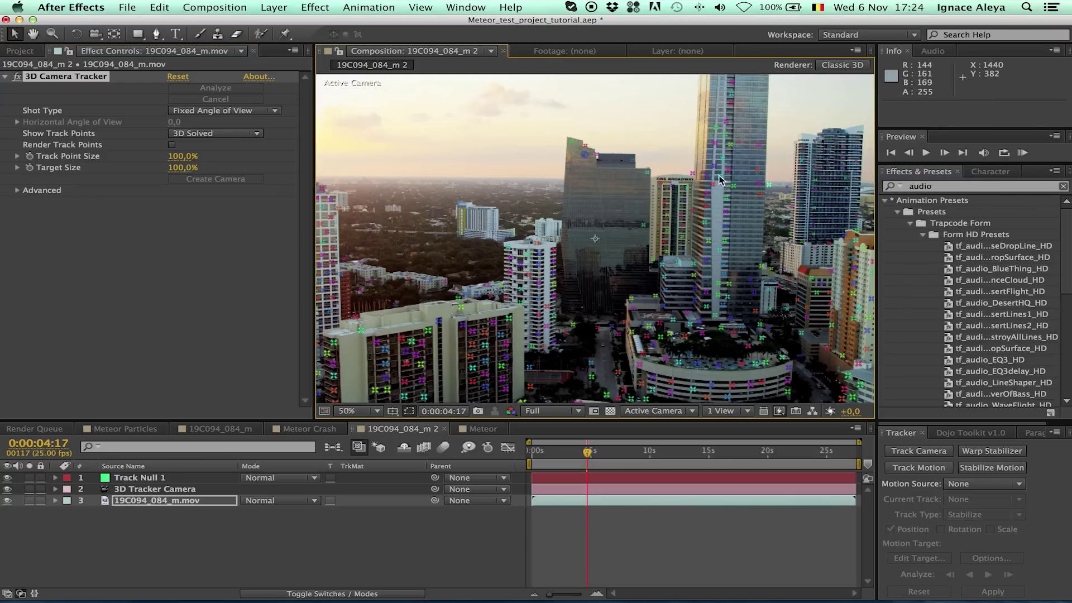
key(comma)
key(comma)
key(comma)
key(period)
key(period)
key(period)
key(period)
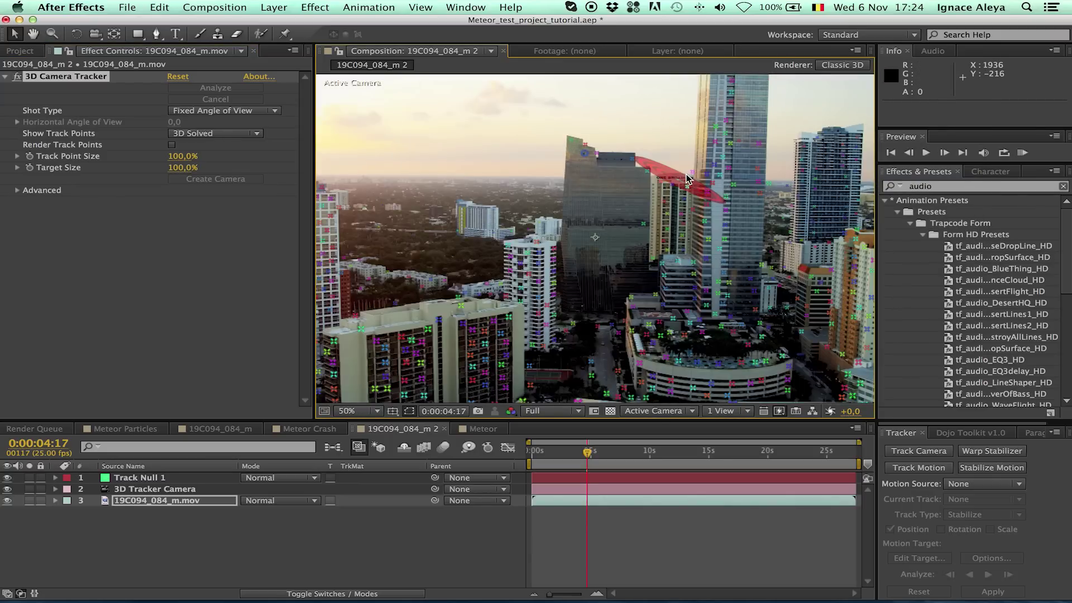
click(249, 567)
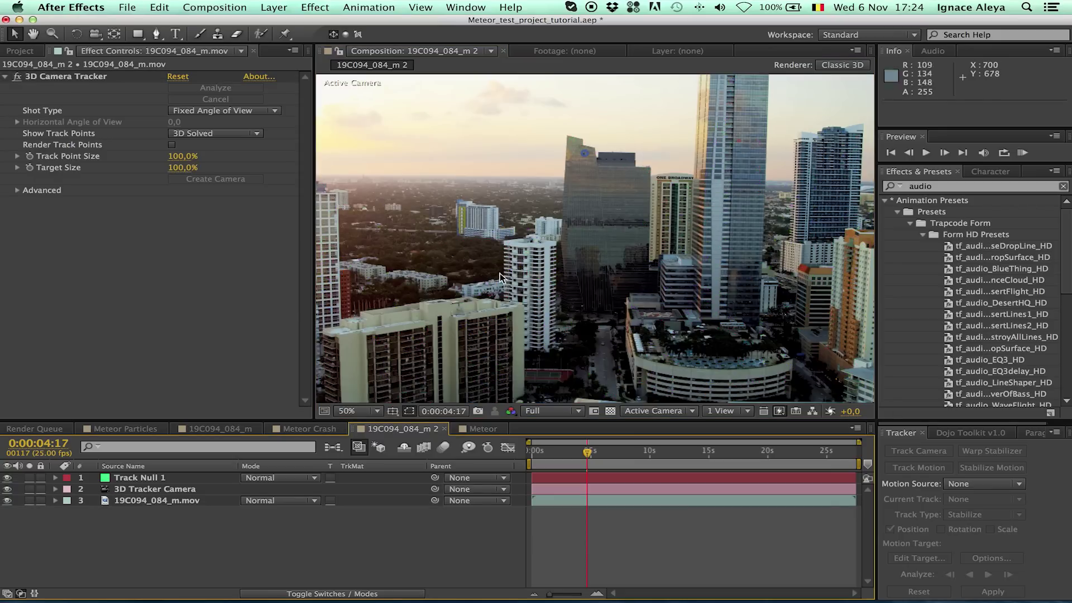
Add the Meteor composition as the top layer of the 19C094_084_m 2 composition
key(comma)
key(comma)
key(comma)
key(comma)
key(period)
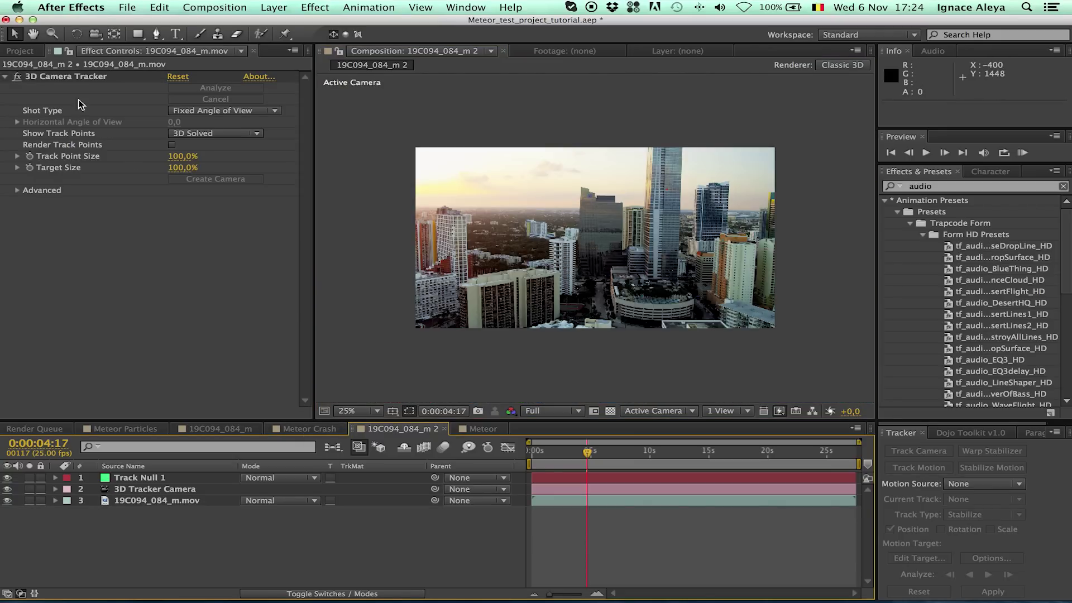
click(18, 53)
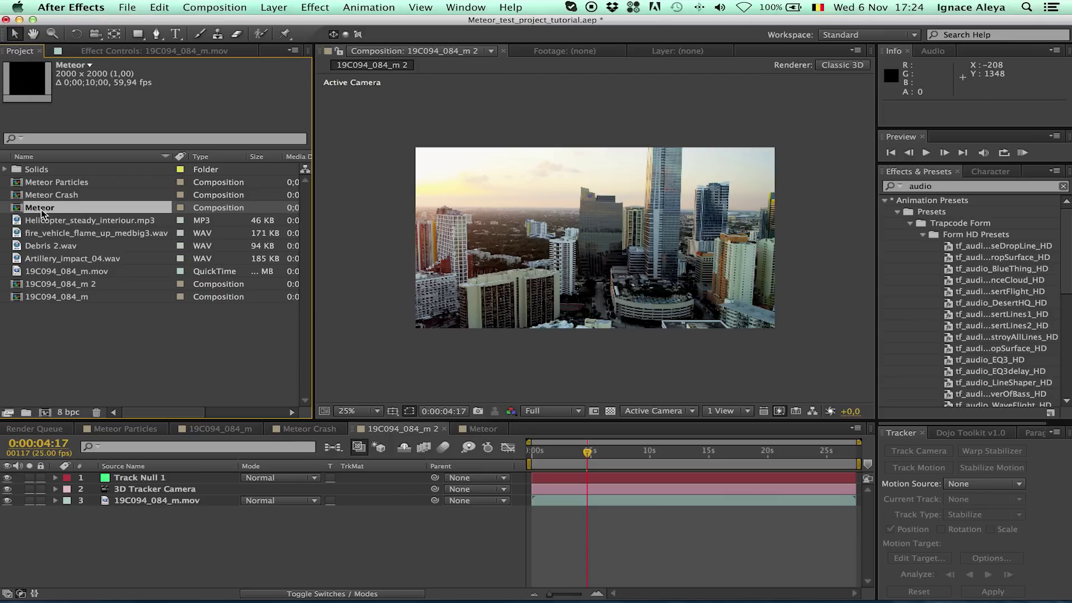
drag(58, 223, 142, 476)
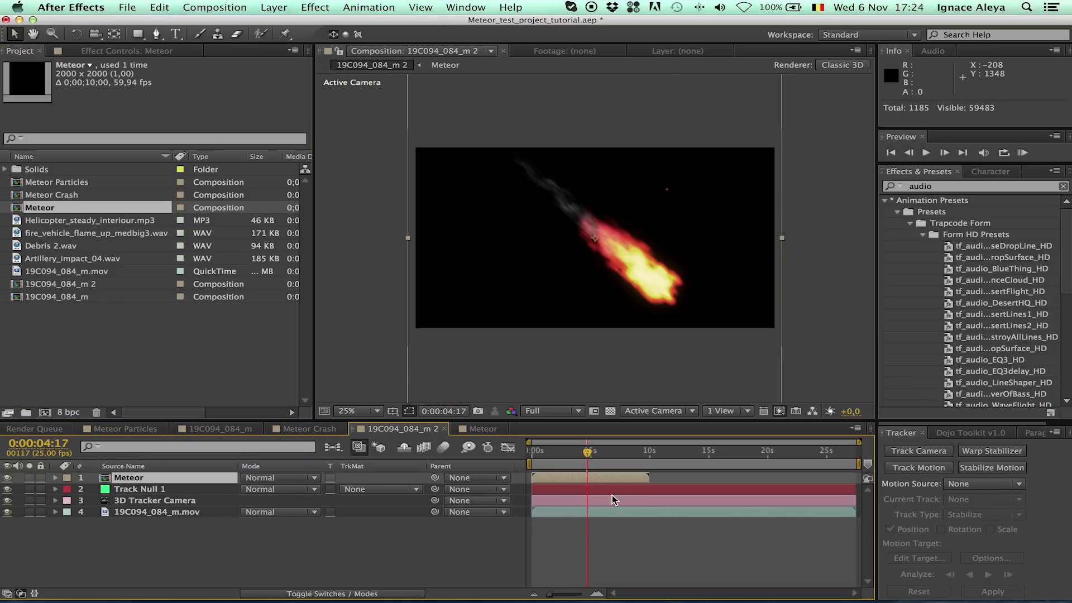
End the work area at 0:00:05:03 and trim the 19C094_084_m 2 composition to it
drag(587, 459, 593, 459)
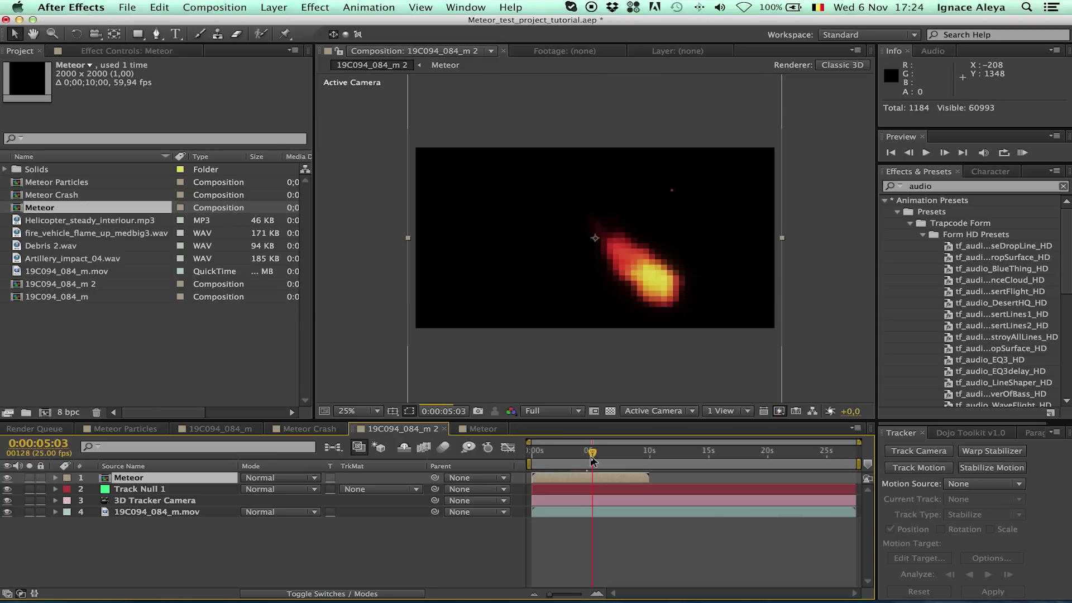
key(n)
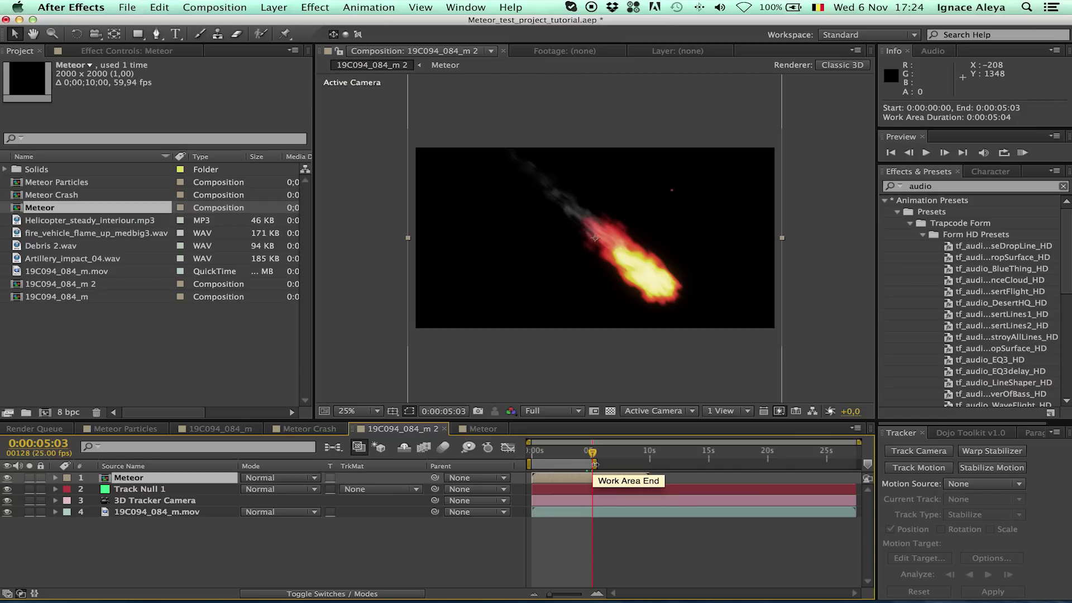
right_click(582, 463)
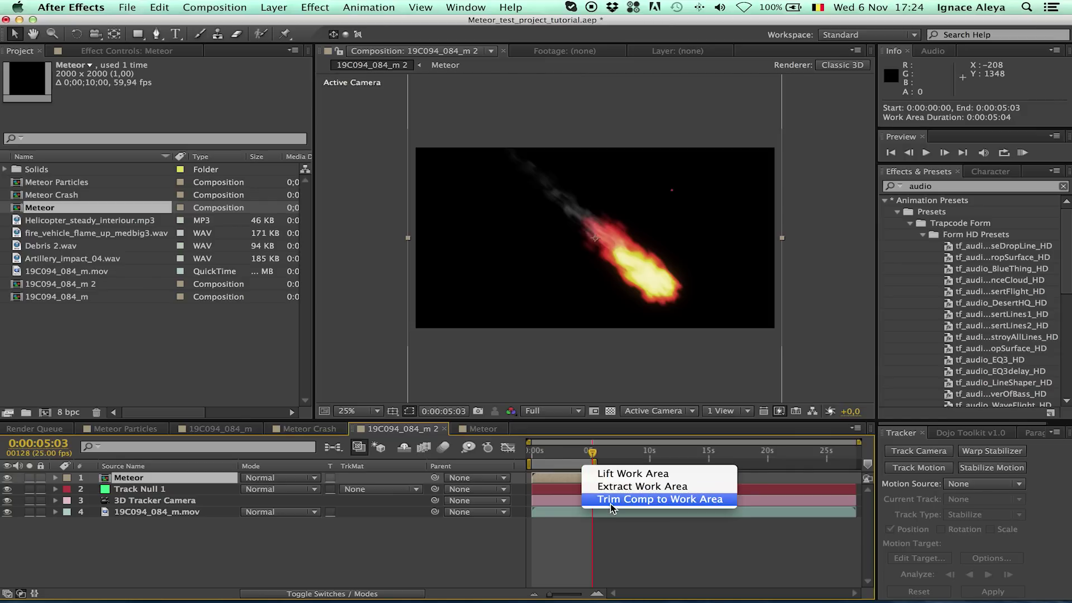
click(610, 499)
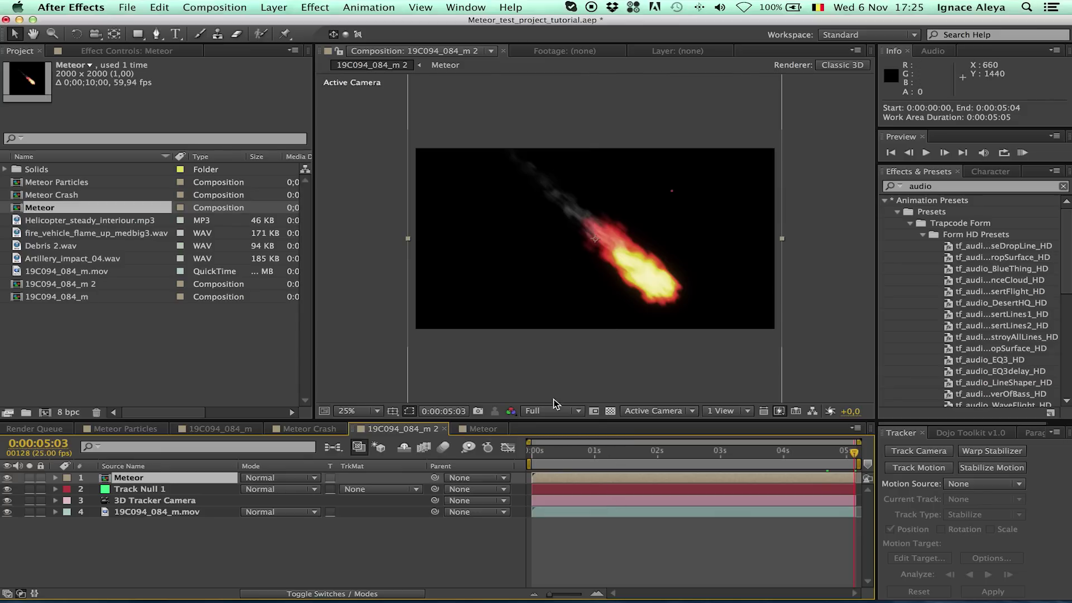
Hide the BG layer in the Meteor composition and return to the 19C094_084_m 2 composition
click(479, 430)
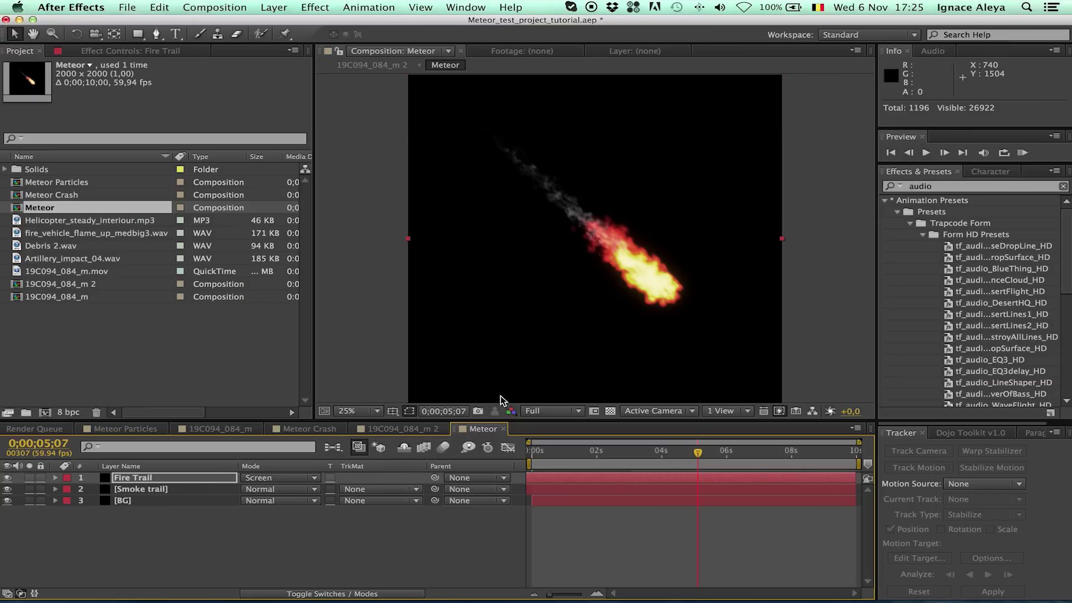
click(12, 507)
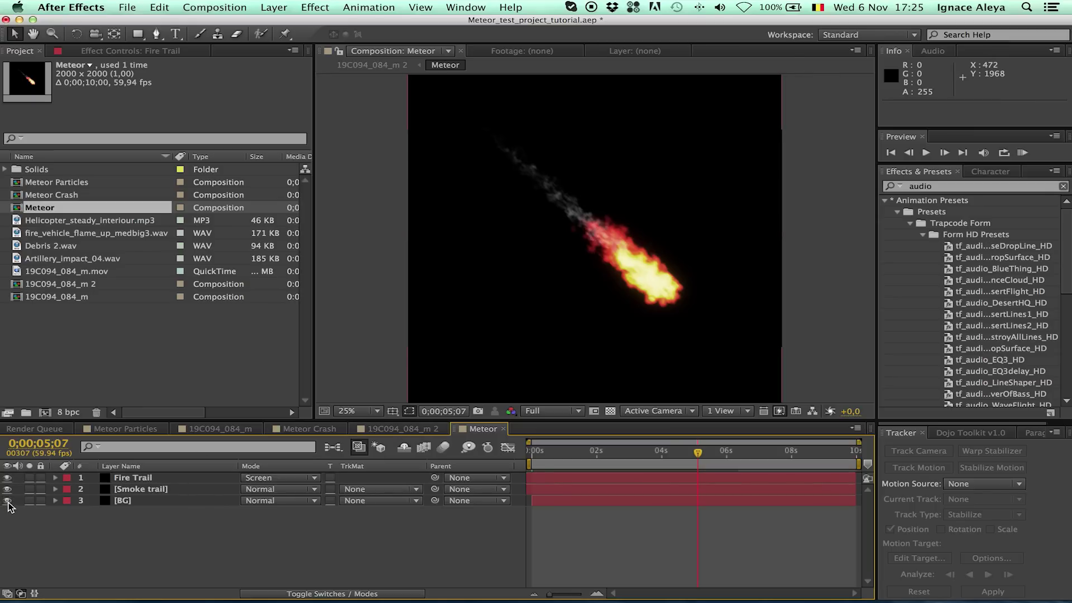
click(399, 428)
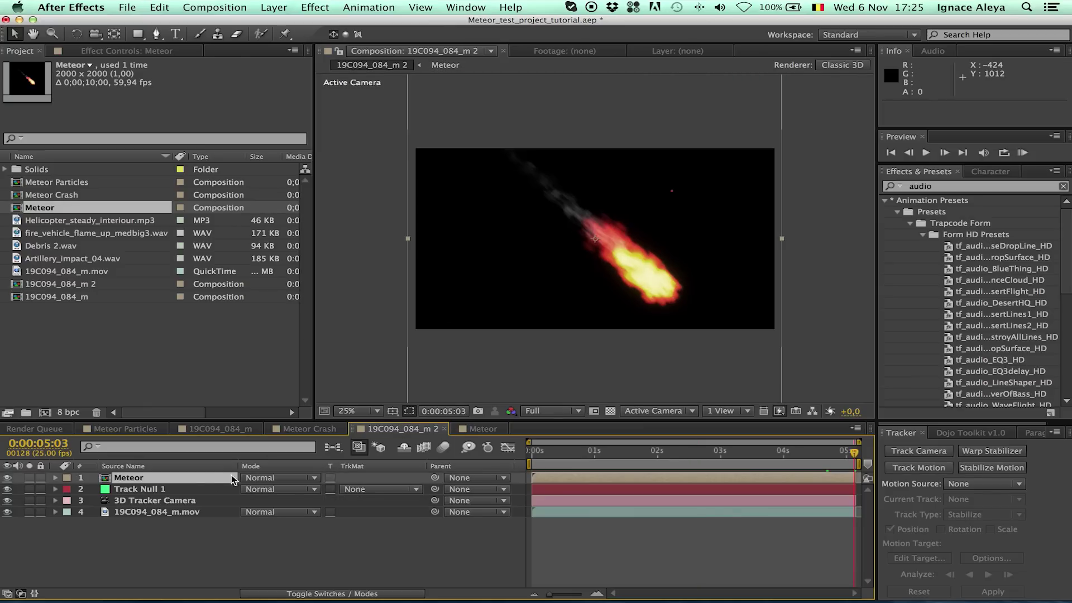
Try the Screen blending mode on the Meteor layer, and restore it to Normal
click(268, 478)
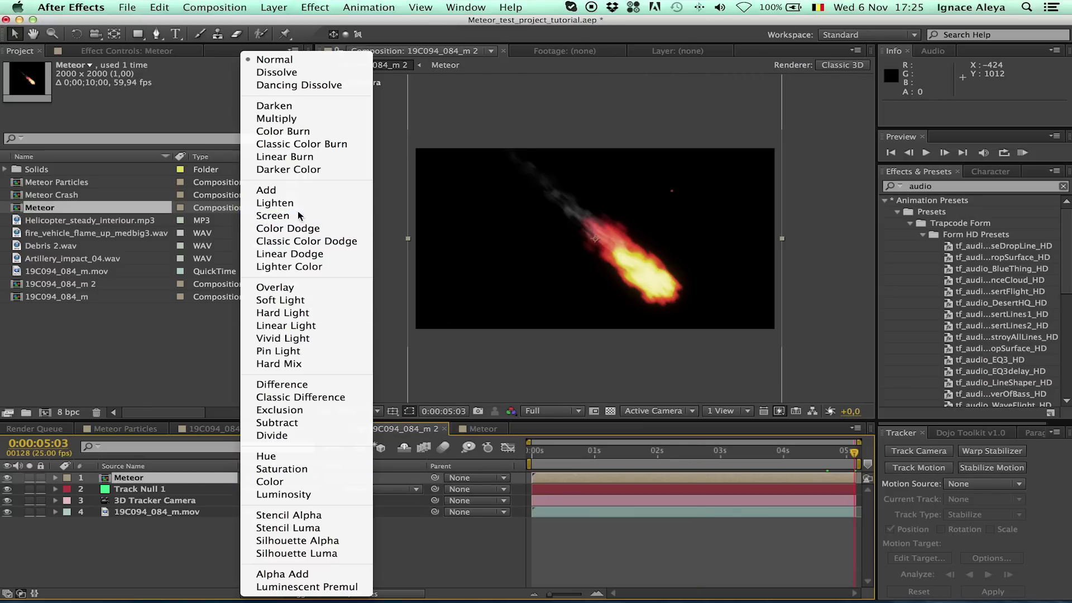
click(299, 215)
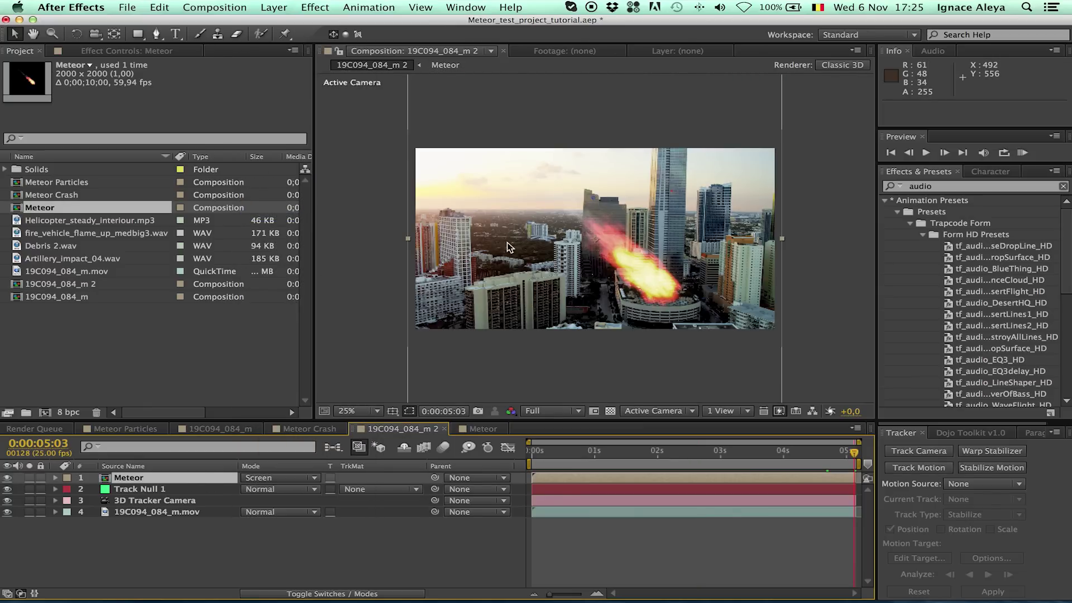
click(259, 478)
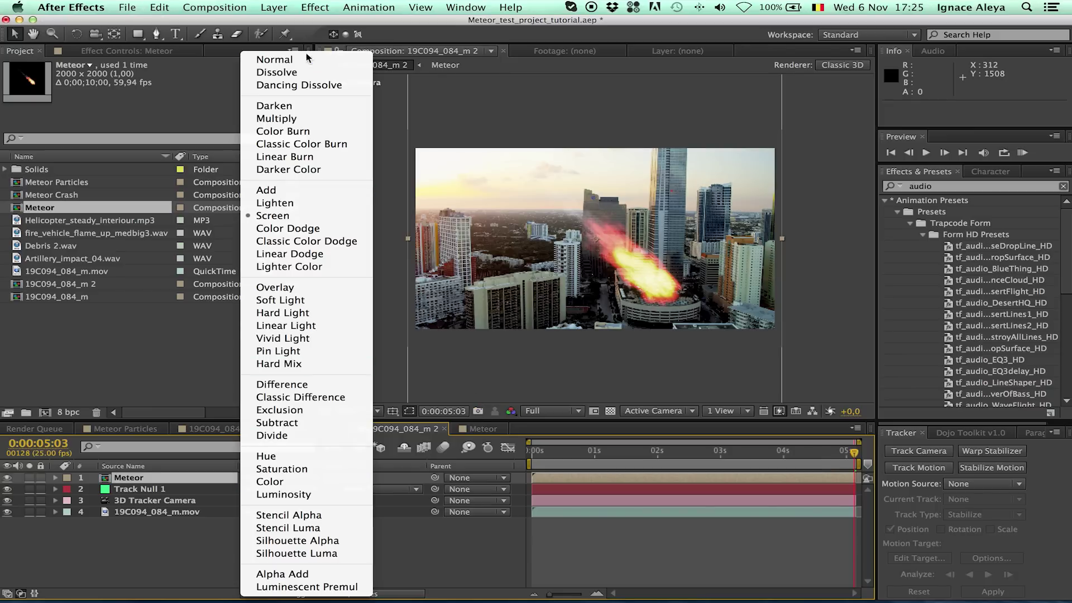
click(275, 59)
Check the Meteor layer over the footage with its BG layer hidden, restore BG, and return to the 19C094_084_m 2 composition
double_click(129, 477)
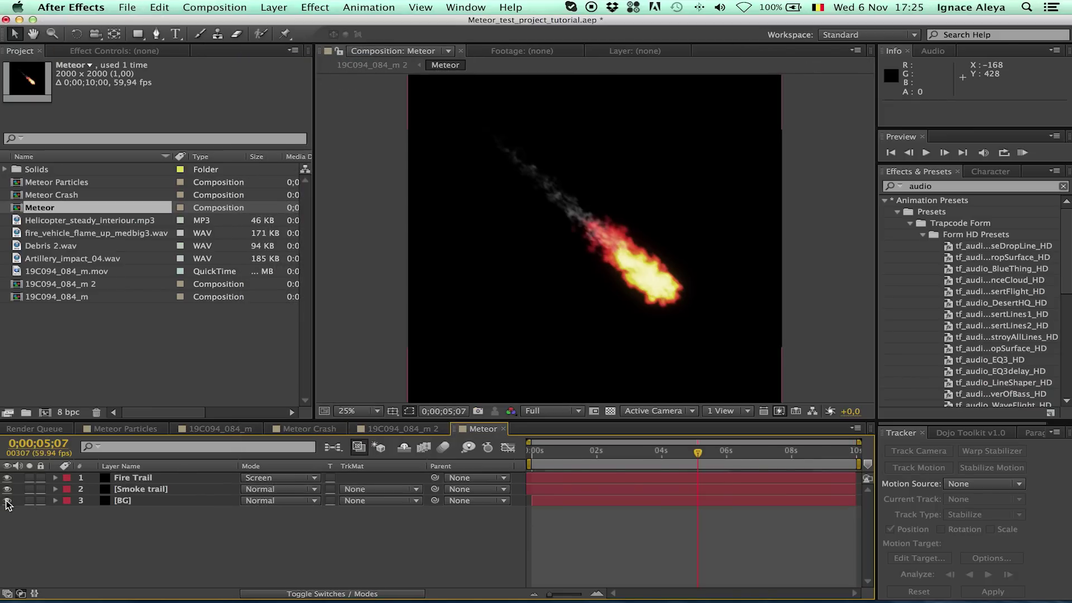
click(400, 428)
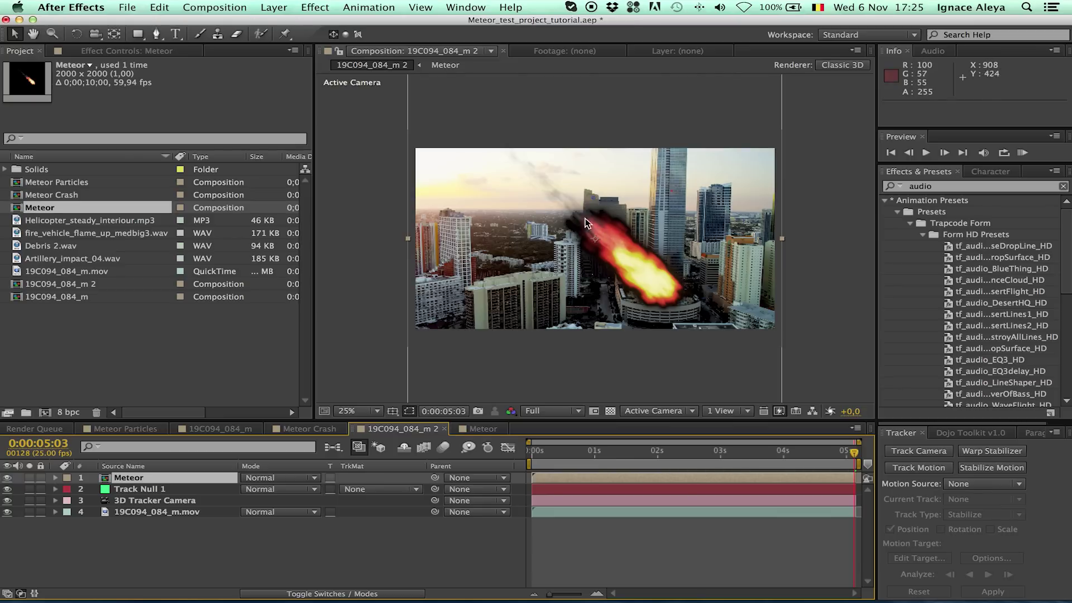
click(480, 429)
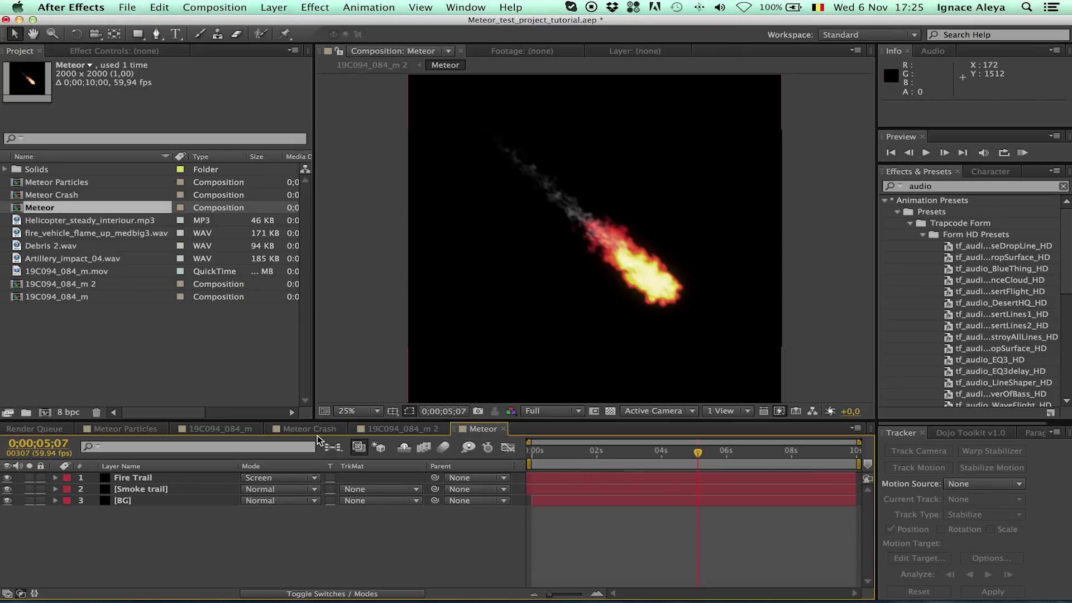
click(399, 428)
Preview Screen blending for the Meteor layer over the city footage again, and set it back to Normal
click(257, 479)
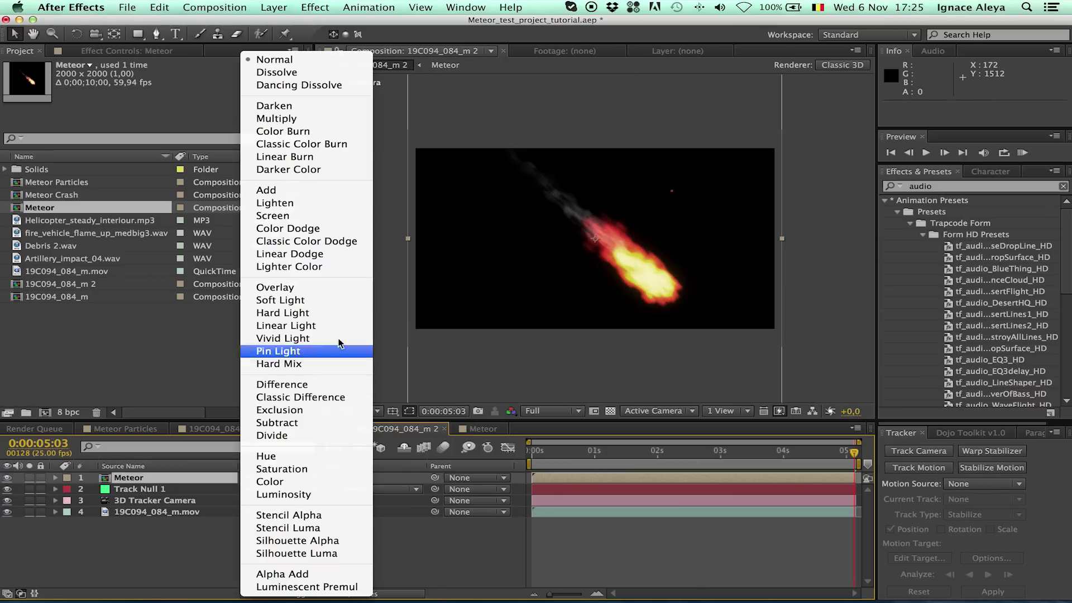
click(279, 205)
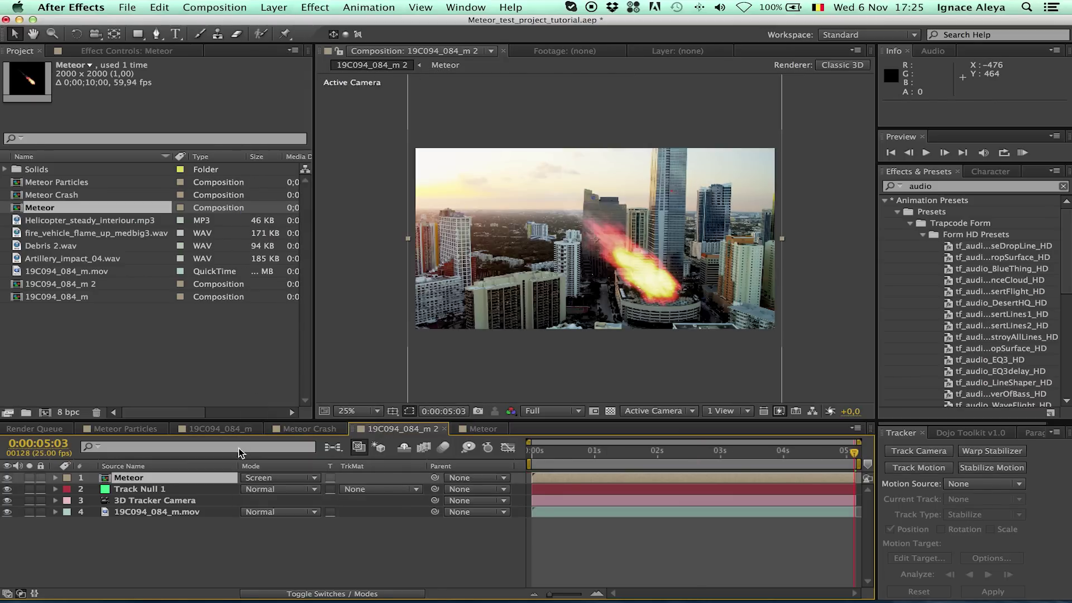
click(267, 479)
click(262, 61)
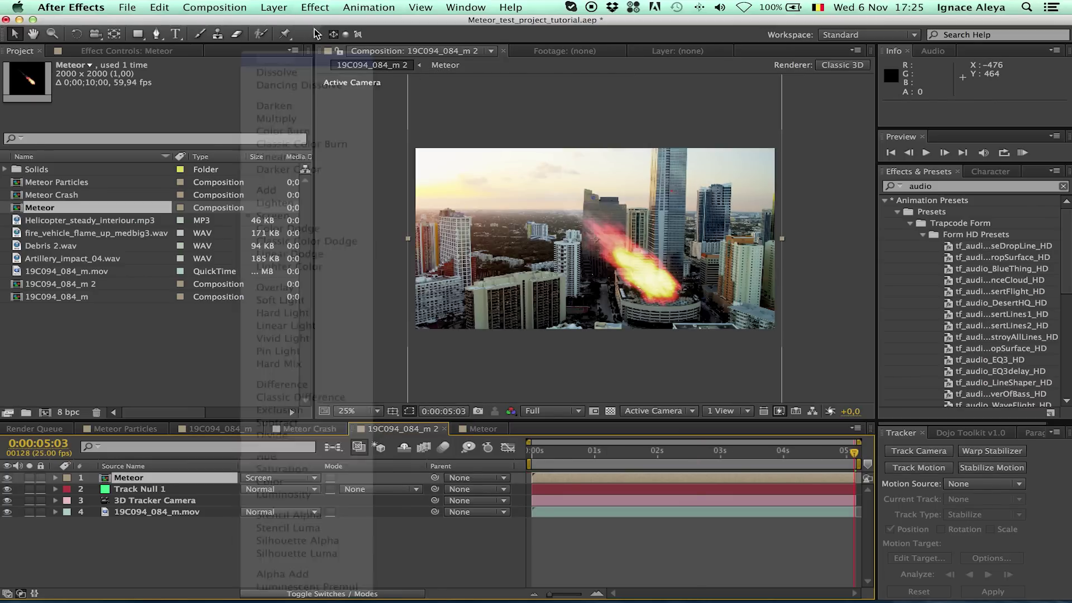
Apply a Color Key effect to the Meteor layer and sample the black background as its key color
click(315, 7)
mouse_move(371, 173)
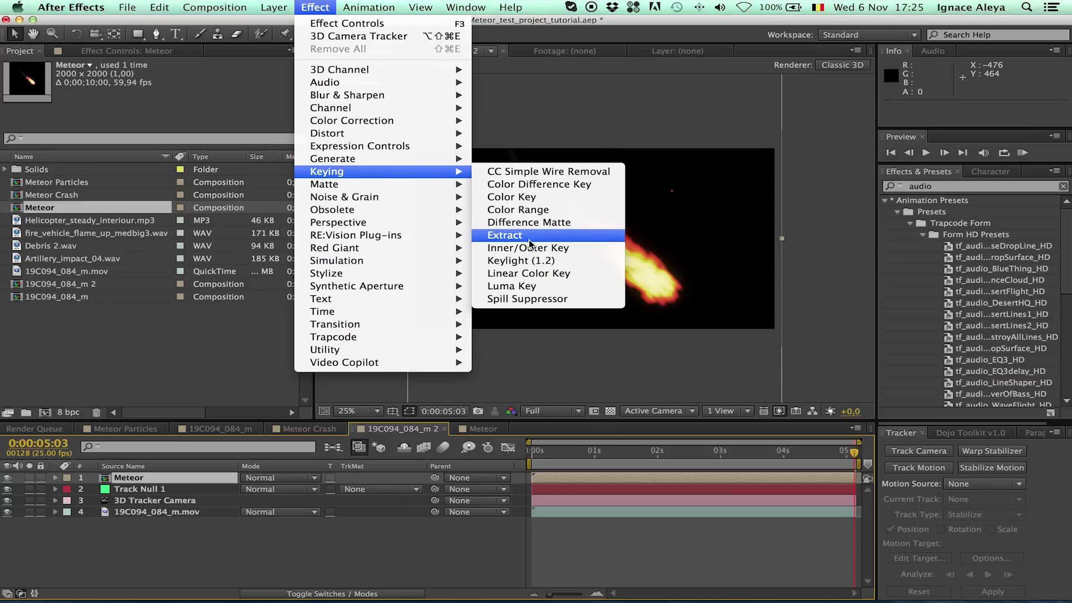
click(522, 199)
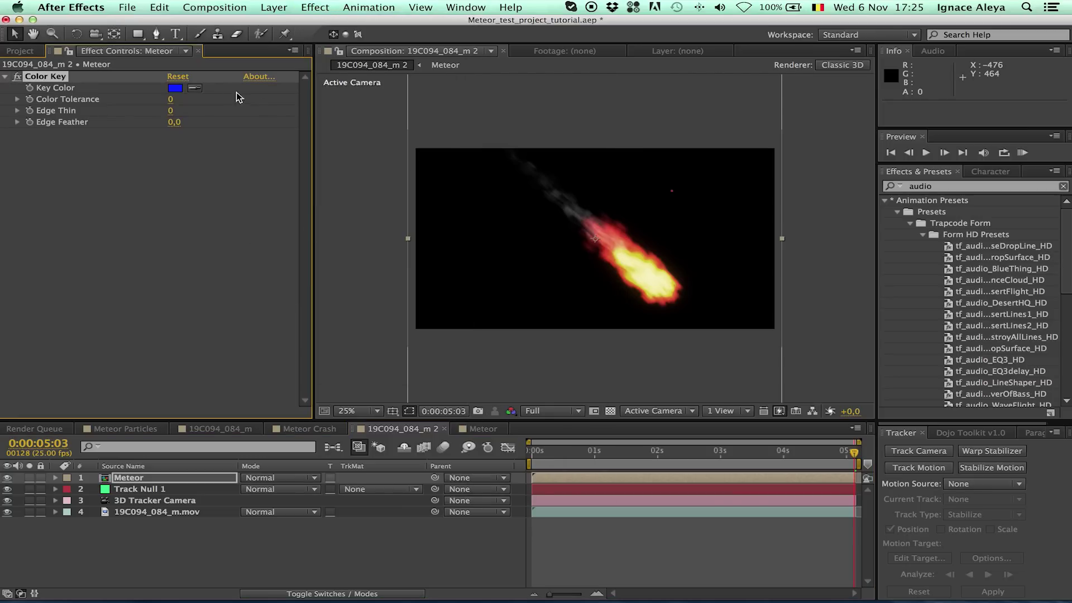
click(196, 86)
click(455, 186)
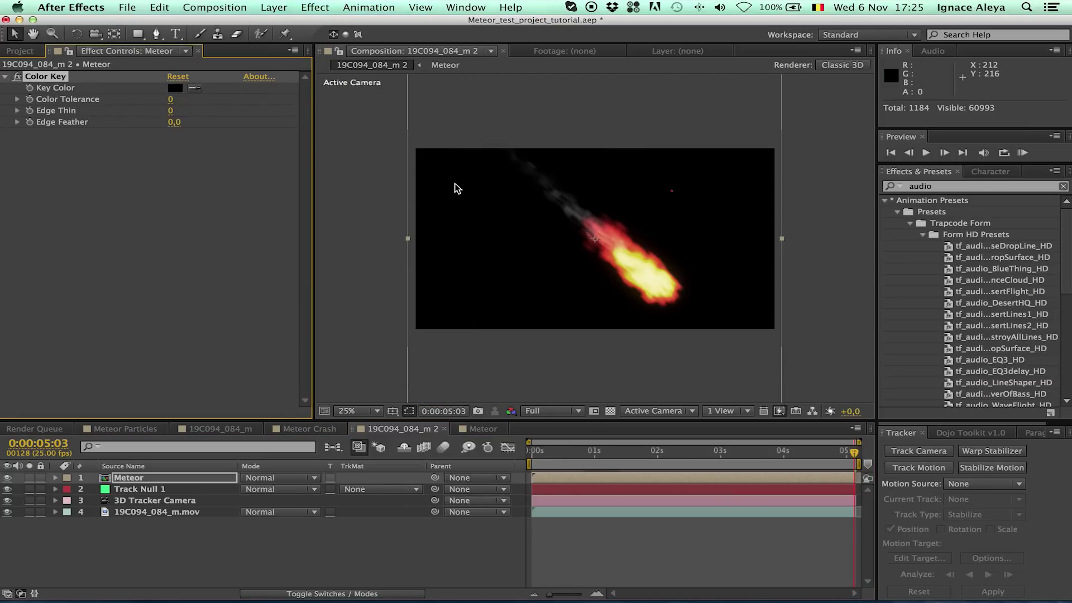
Try the Color Key with Color Tolerance raised to 135 and Edge Feather at 0.8, and delete the effect
drag(172, 104, 216, 102)
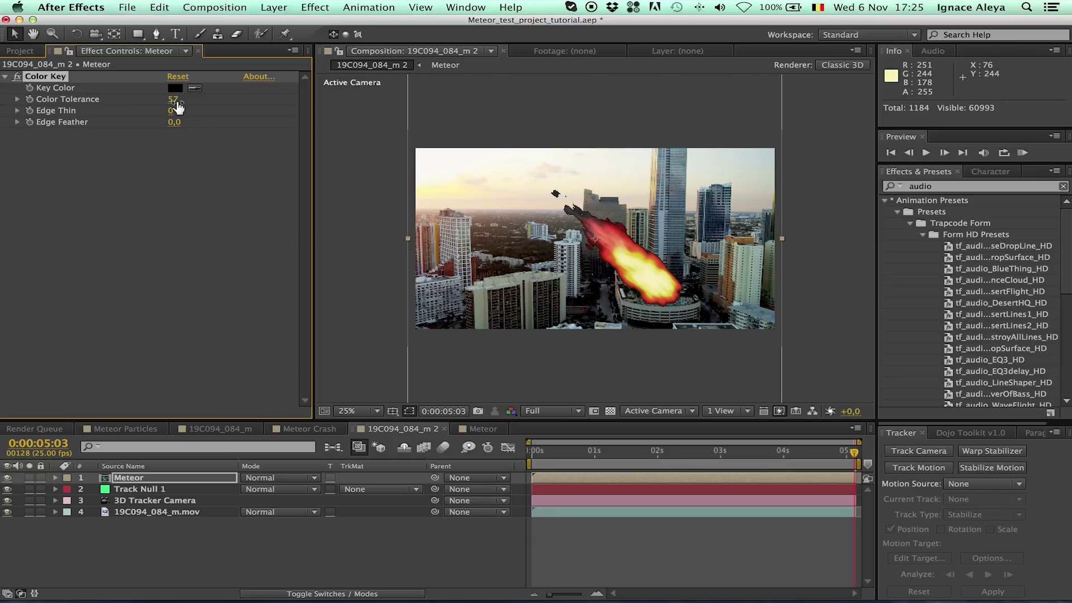
mouse_move(185, 101)
mouse_down()
mouse_move(175, 108)
mouse_move(184, 121)
mouse_move(182, 99)
mouse_up()
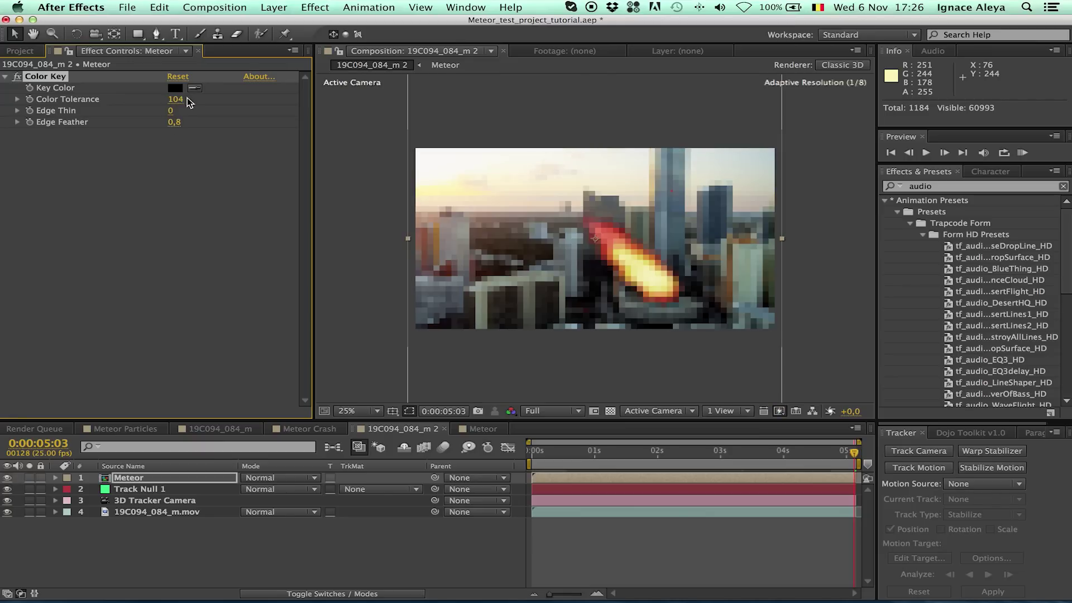
drag(188, 99, 201, 99)
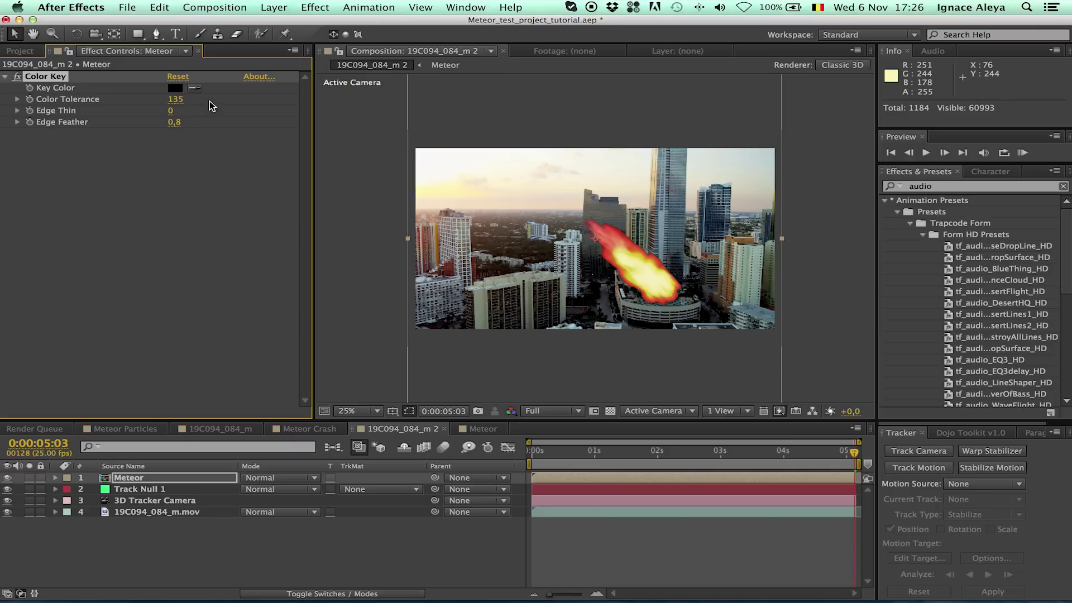
drag(187, 110, 209, 109)
key(Delete)
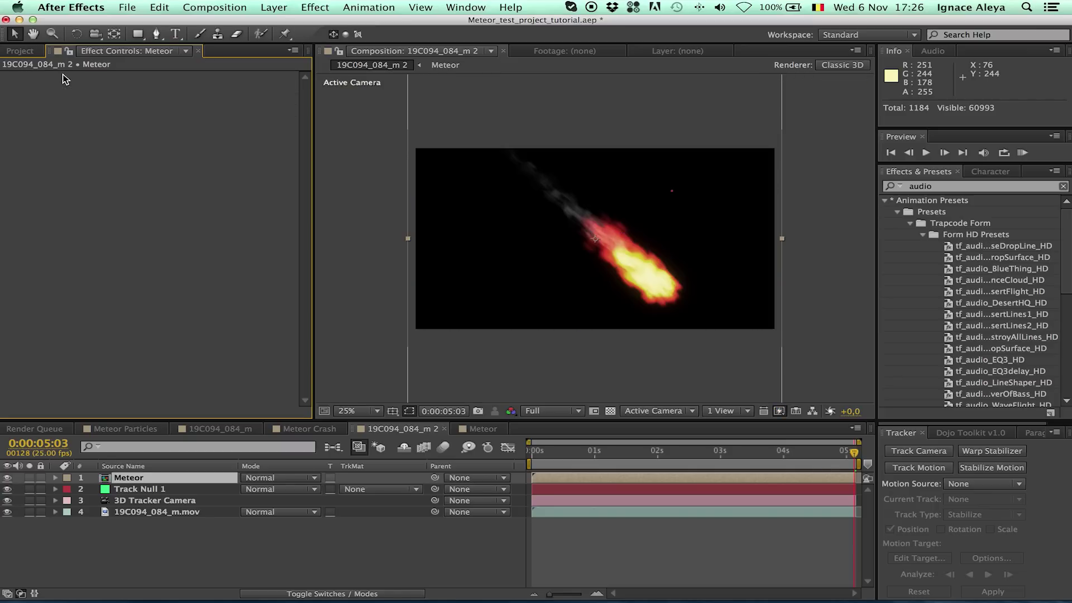
Set the Meteor layer's blending mode to Screen and move it to about 1308, 704 in the frame
click(263, 478)
click(269, 216)
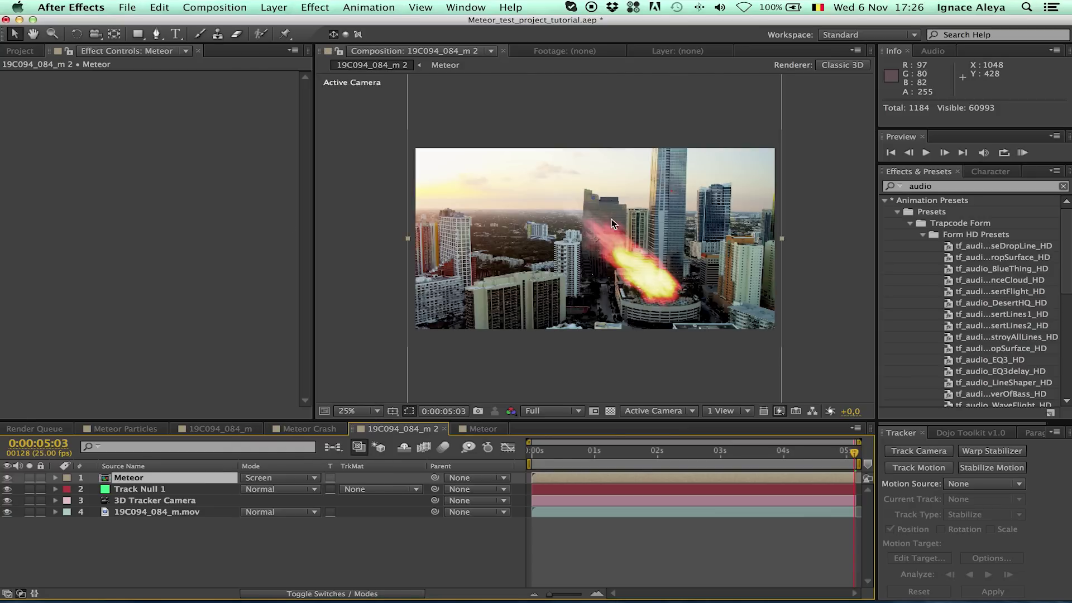
drag(617, 257, 692, 276)
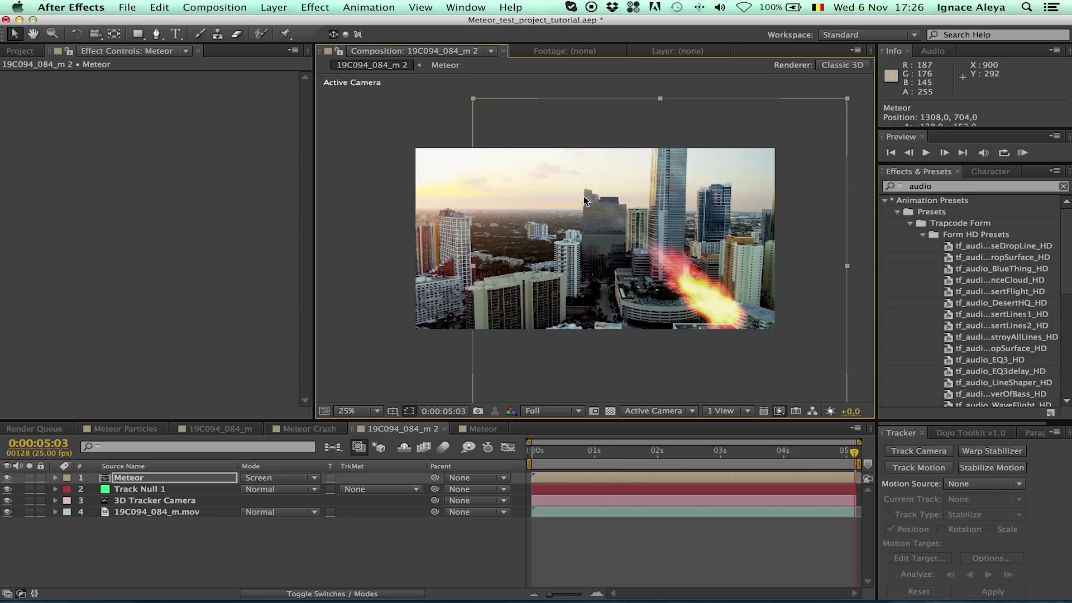
Raise the Smoke trail's Particles/sec to 1450 in the Meteor composition, and return to the 19C094_084_m 2 composition
double_click(583, 479)
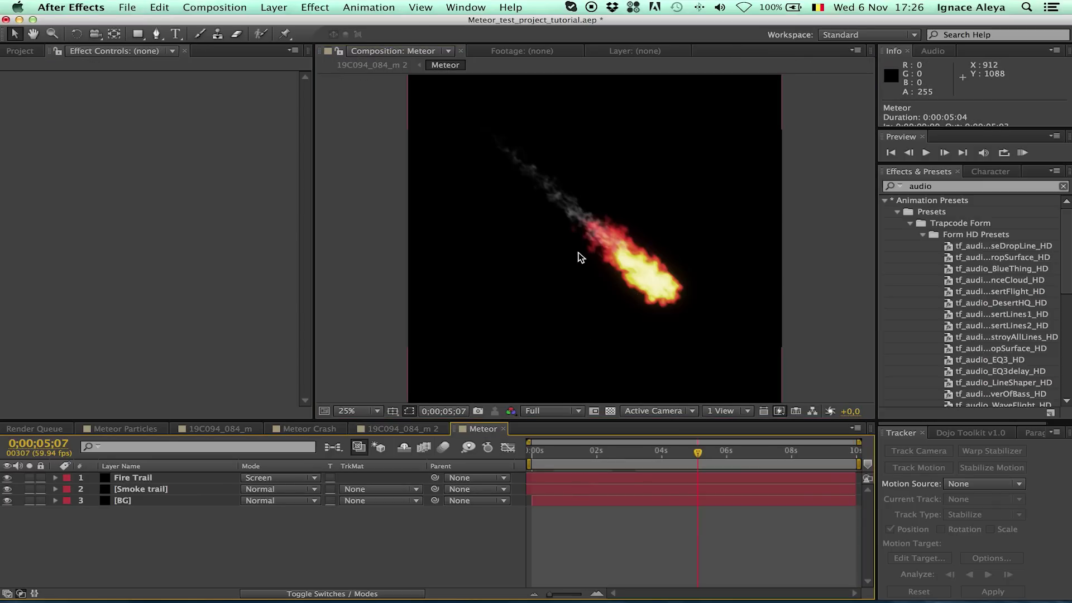
click(154, 489)
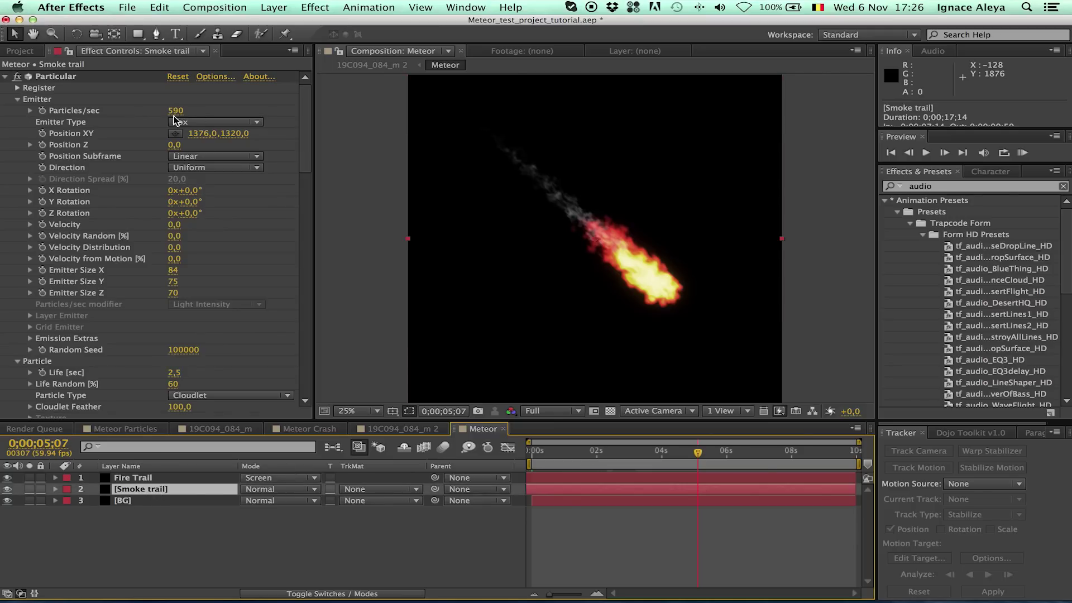
drag(178, 112, 212, 115)
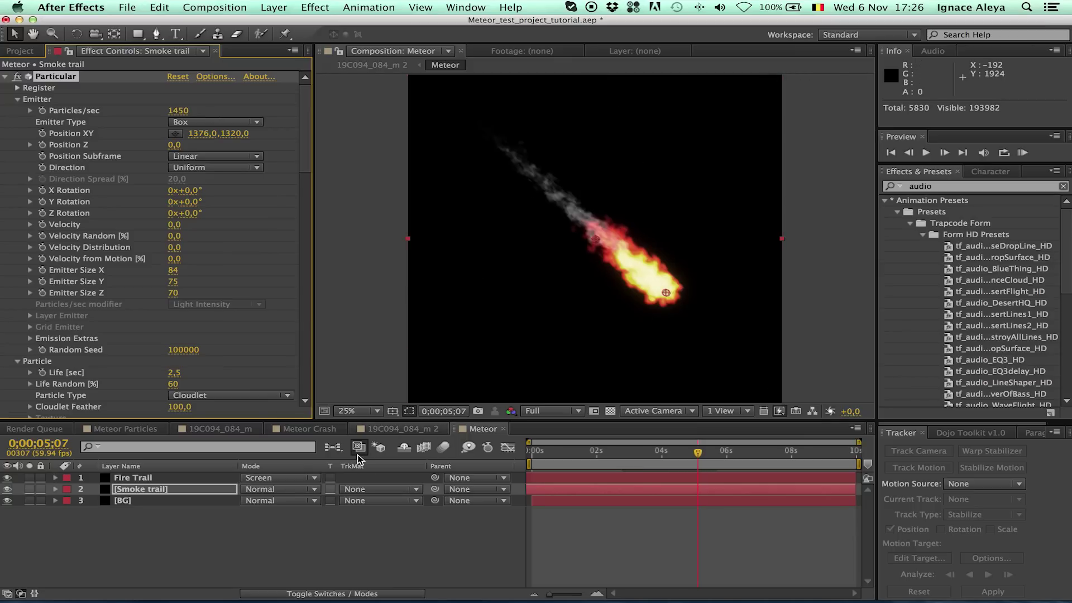
click(381, 430)
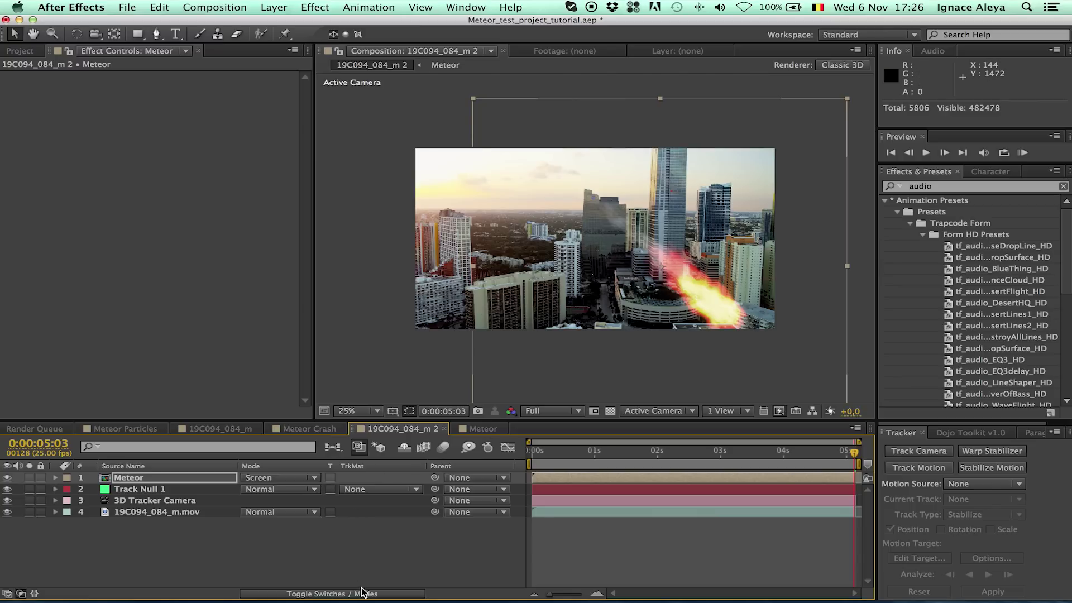
Make the Meteor layer 3D and reposition it in the scene to about -42.6, 238.2, 16.2
click(290, 594)
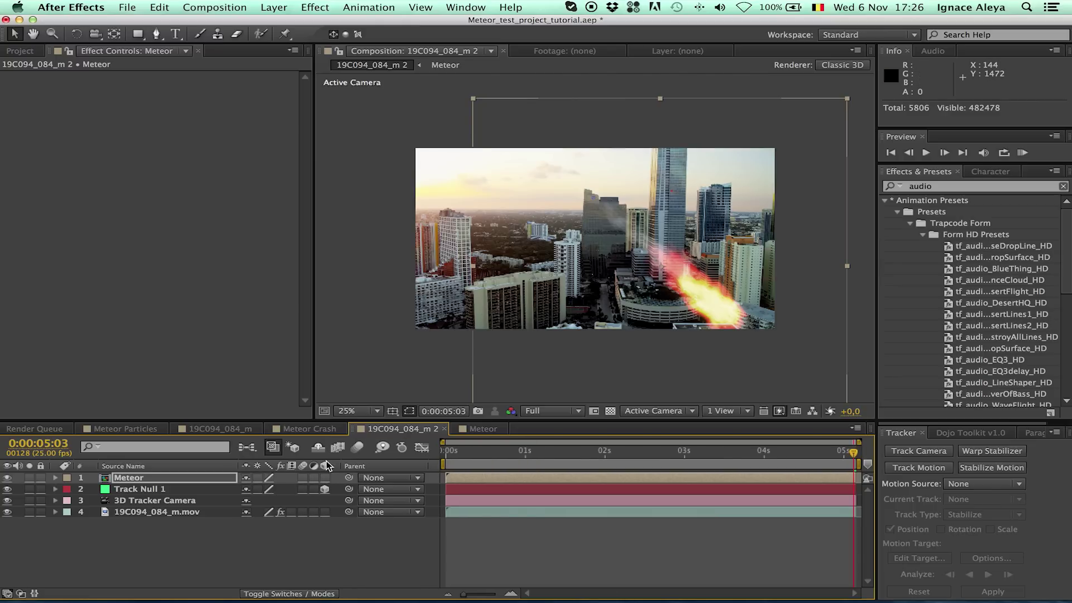
click(325, 478)
drag(827, 320, 535, 223)
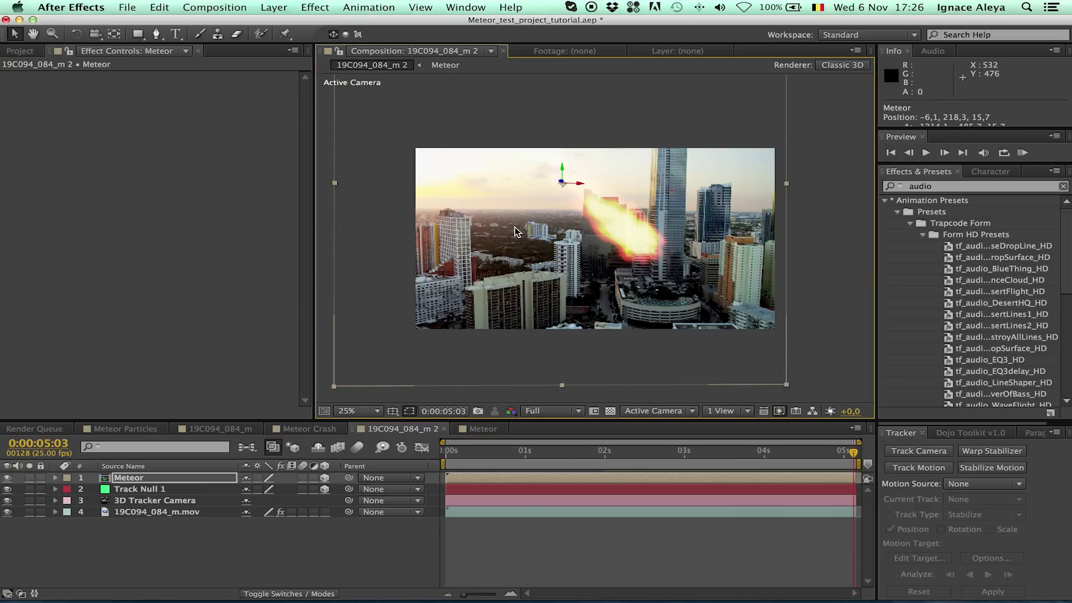
mouse_move(593, 241)
mouse_down()
mouse_move(633, 300)
mouse_move(592, 259)
mouse_up()
click(323, 7)
click(113, 189)
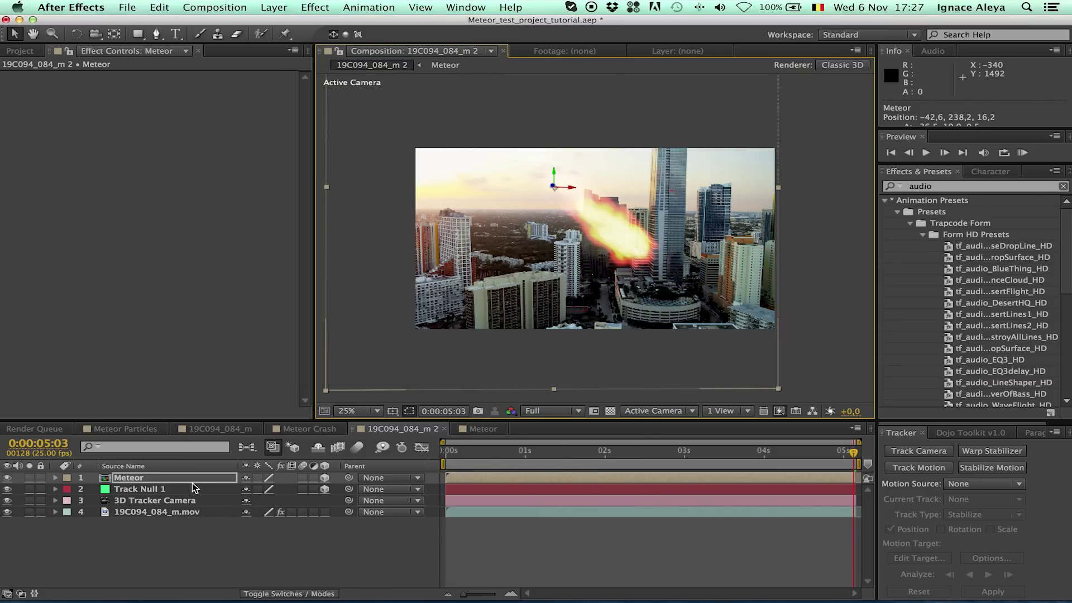
Reveal the Meteor layer's Position and push it far back and up into the sky, to about -18.3, -1293.6, 6190.7
key(p)
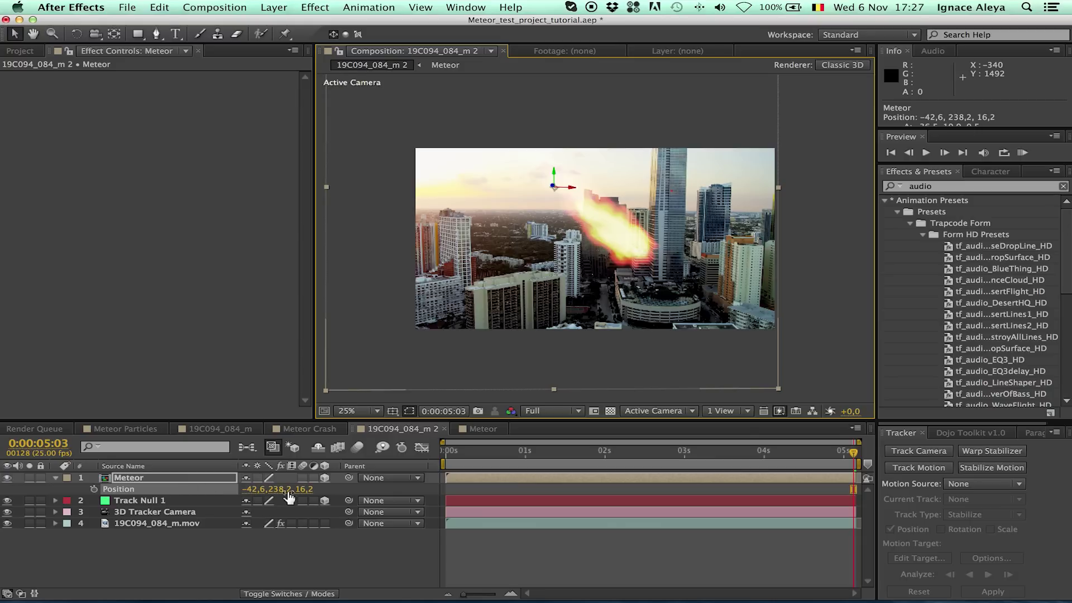
drag(307, 494, 536, 487)
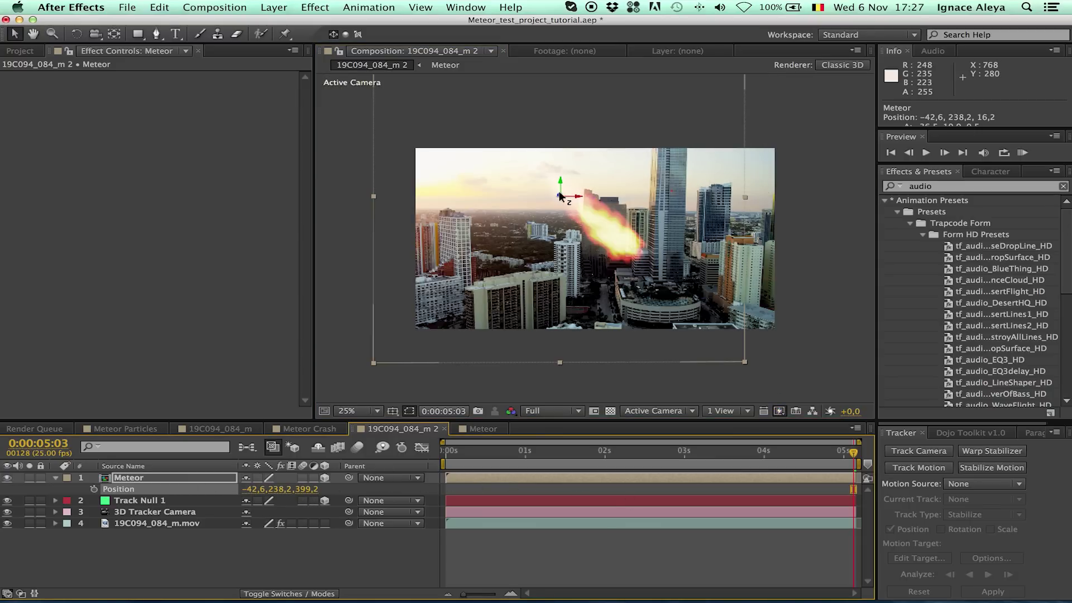
drag(558, 192, 654, 294)
drag(607, 246, 541, 290)
drag(558, 196, 579, 195)
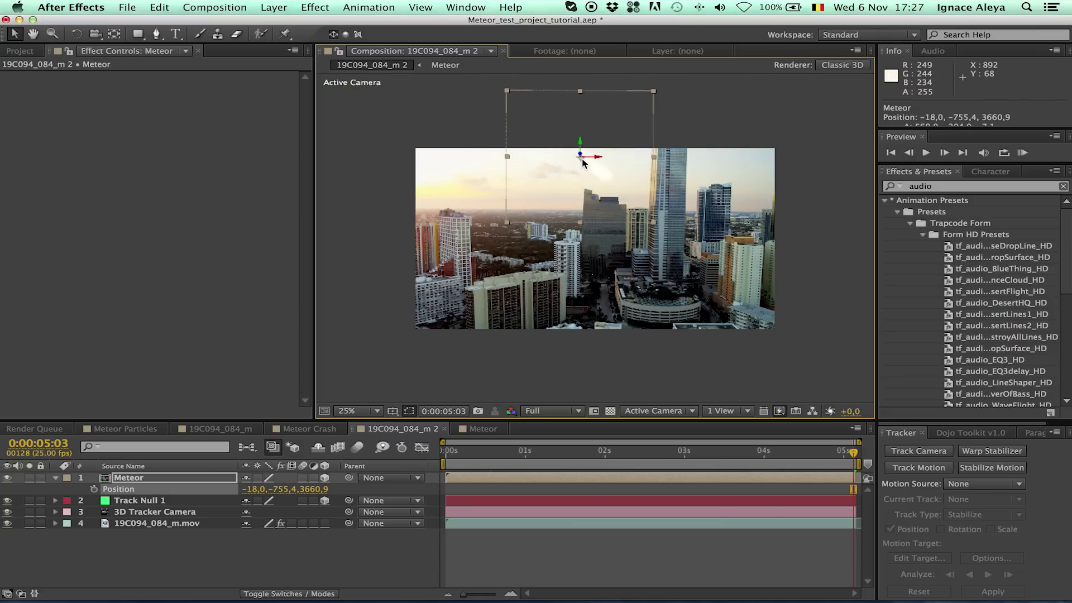
drag(581, 157, 439, 601)
drag(592, 203, 591, 175)
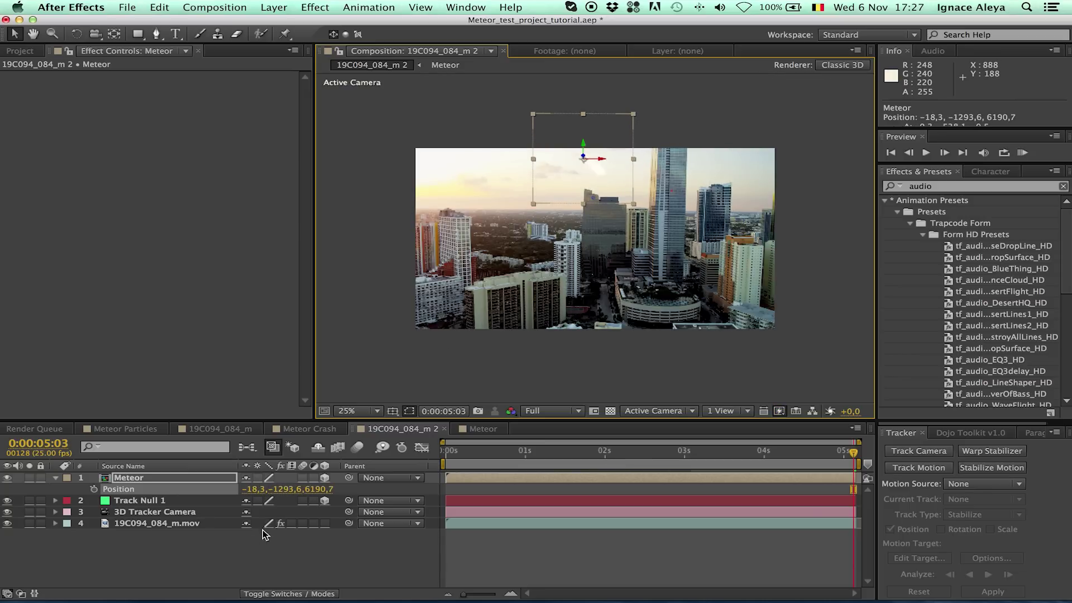
Duplicate the Meteor layer and undo the duplication
click(175, 481)
key(super+d)
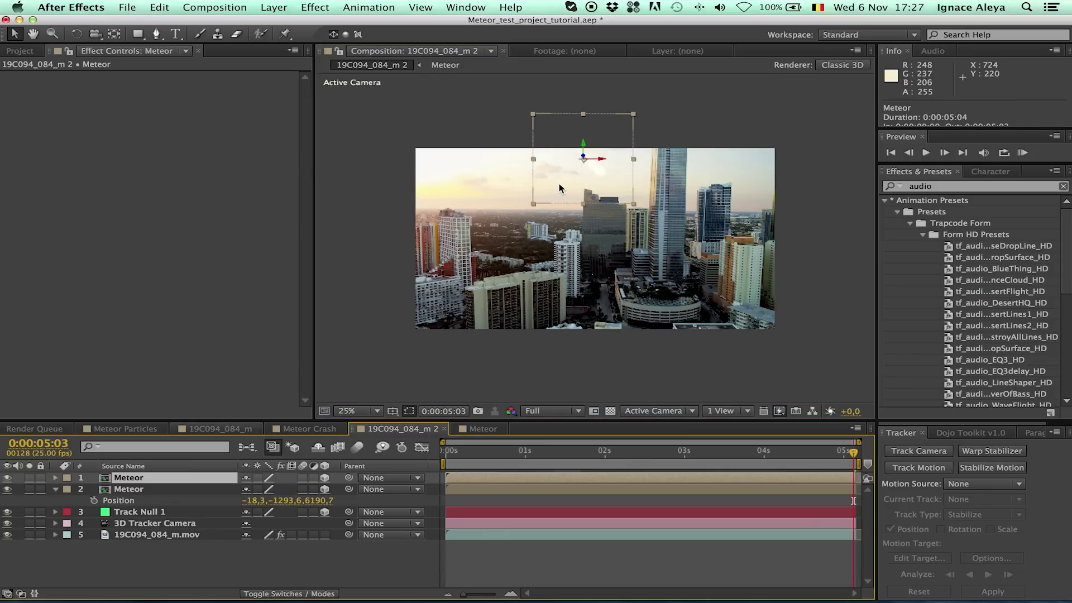
key(super+z)
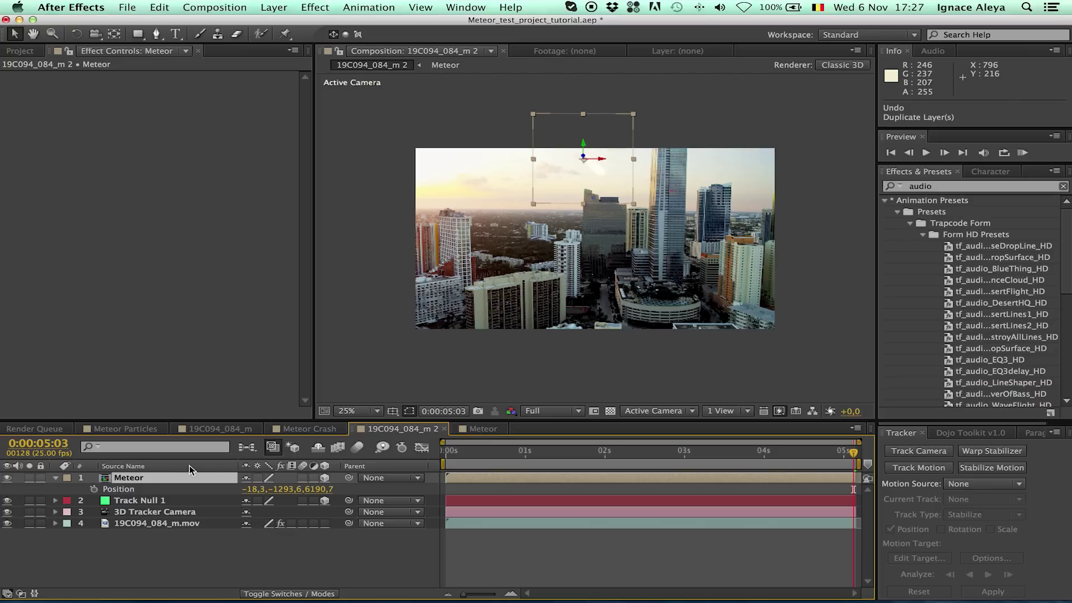
Move the Meteor layer up and left to a starting position of about -586.8, -1801.6, 6197.3
drag(598, 175, 573, 163)
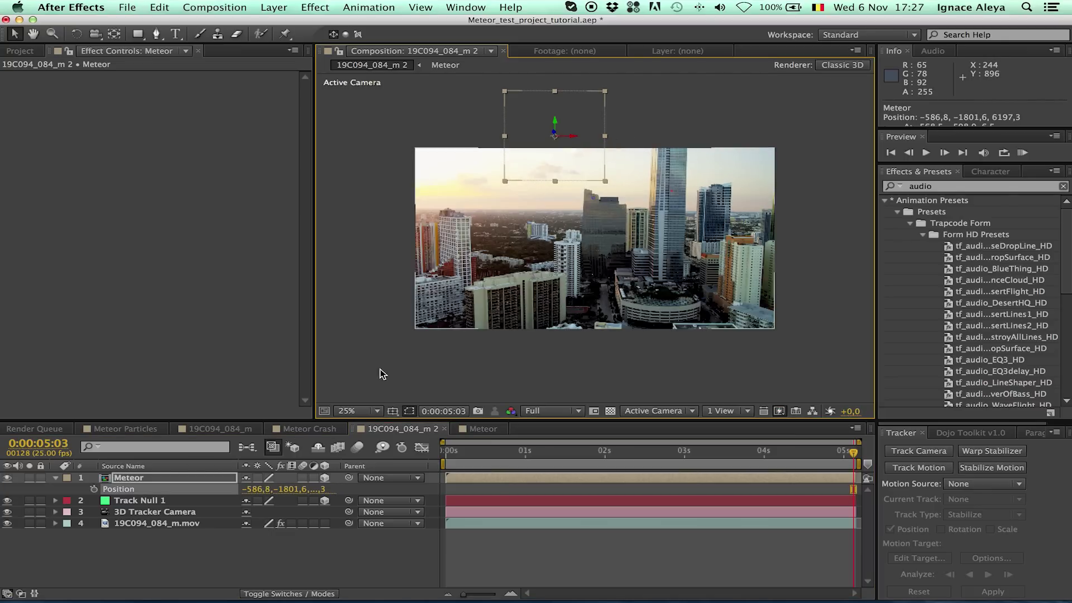
key(p)
key(p)
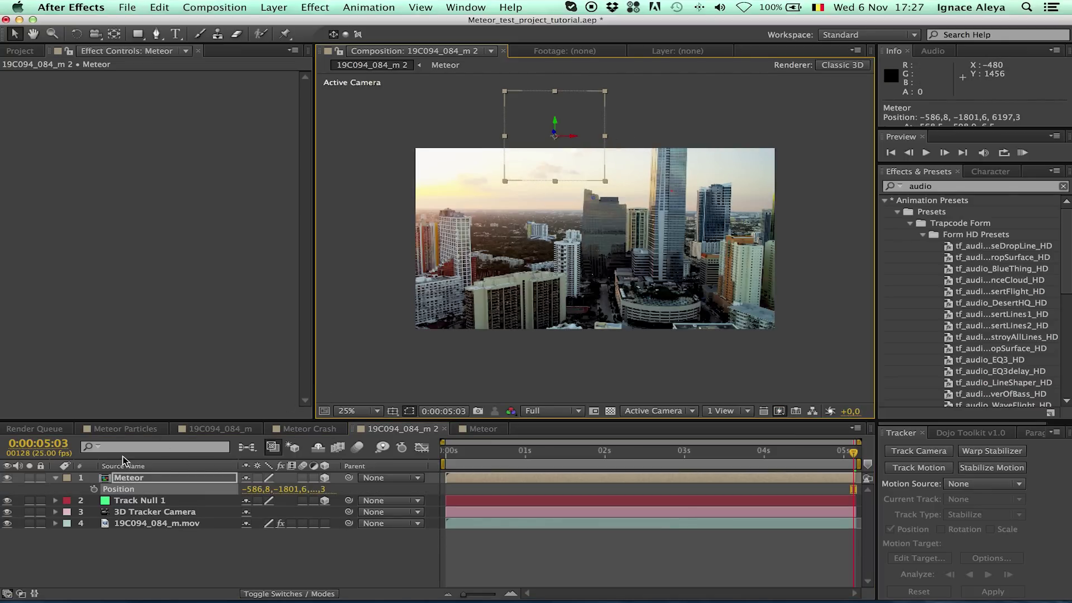
Add a Position keyframe to the Meteor layer, shift it to 0:00:00:00, and go to that time
click(94, 490)
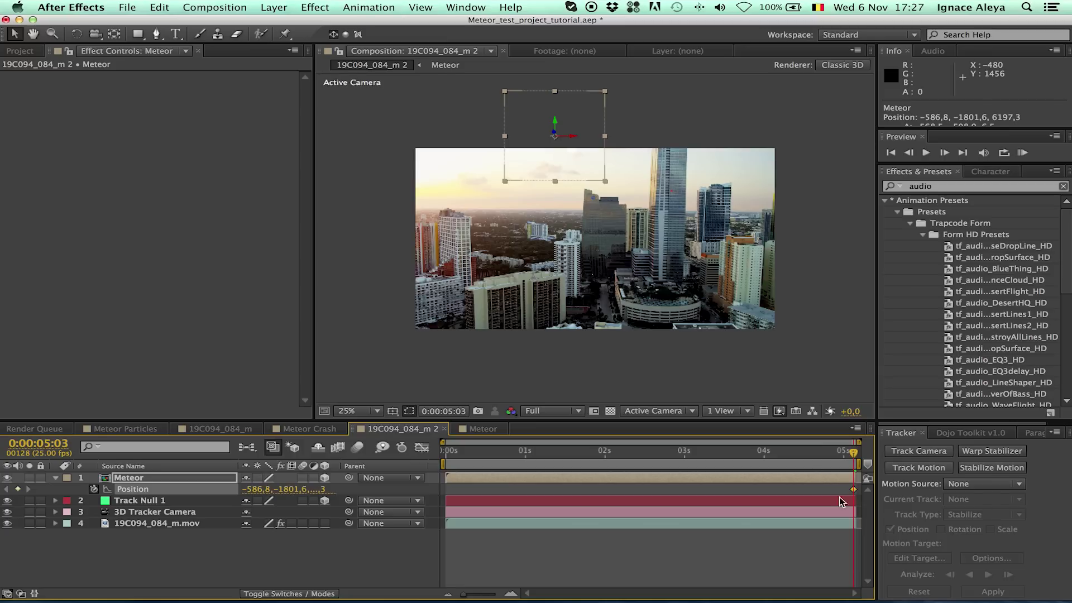
mouse_move(852, 488)
drag(853, 490, 446, 491)
click(447, 454)
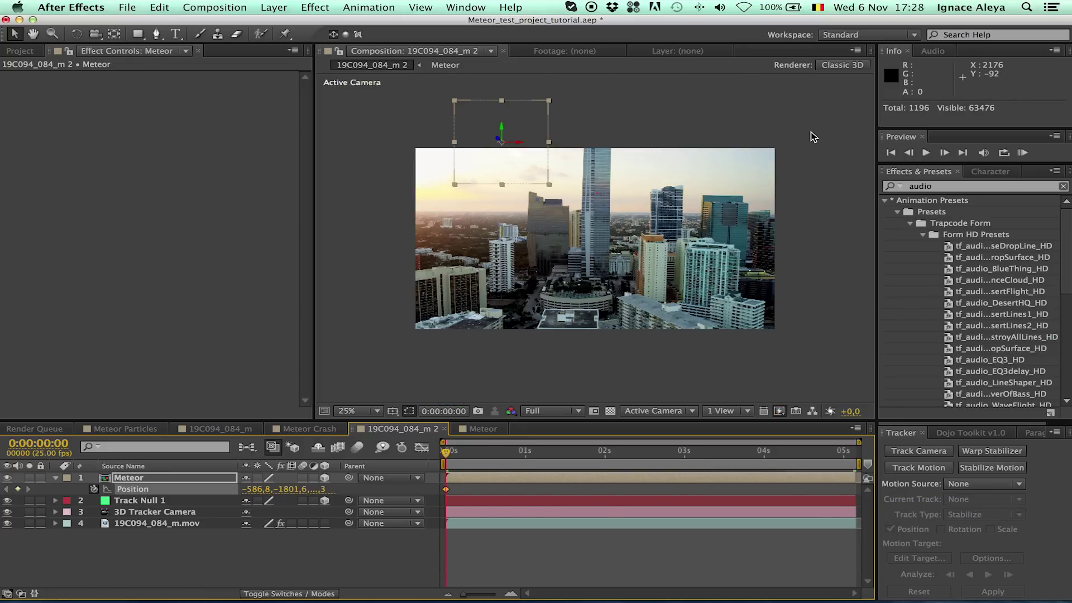
At 0:00:00:10, move the Meteor layer down and right to about 303.6, -1071.5, 6192.0 to keyframe its fall
click(944, 153)
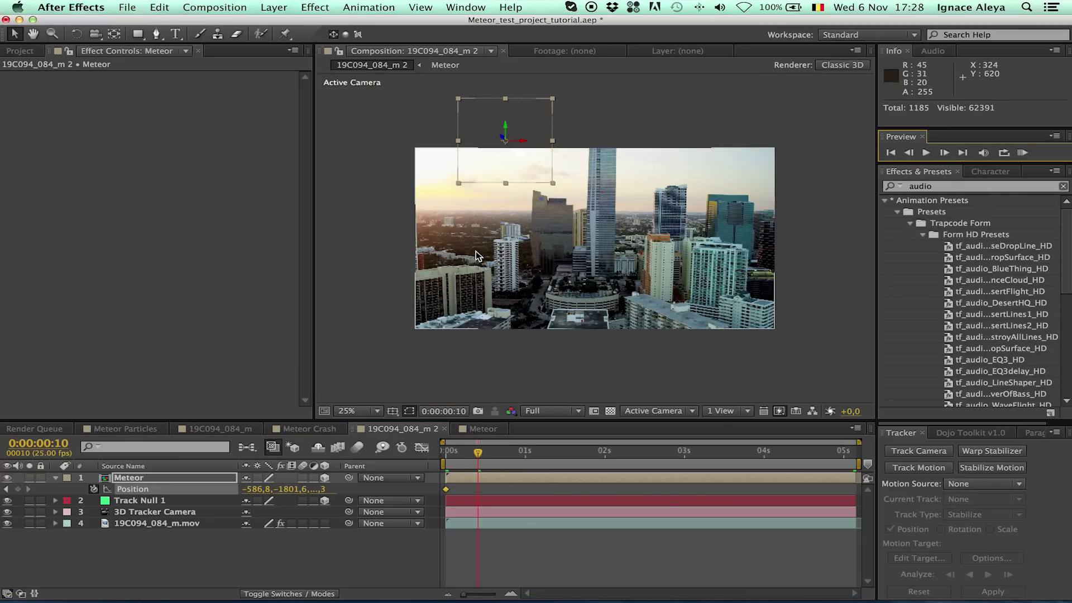
drag(512, 171, 564, 197)
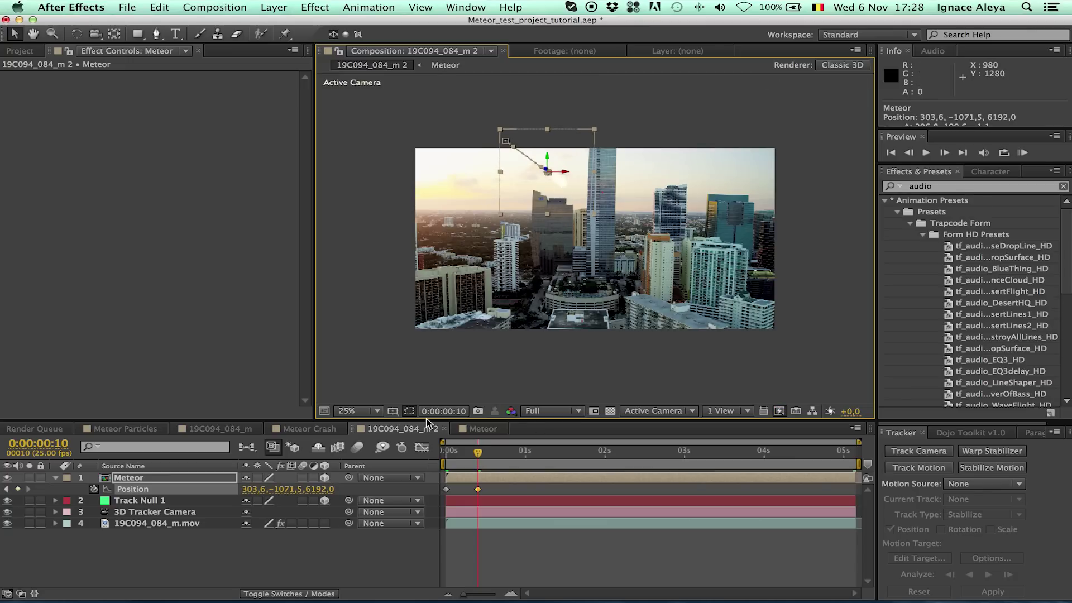
click(480, 429)
click(443, 433)
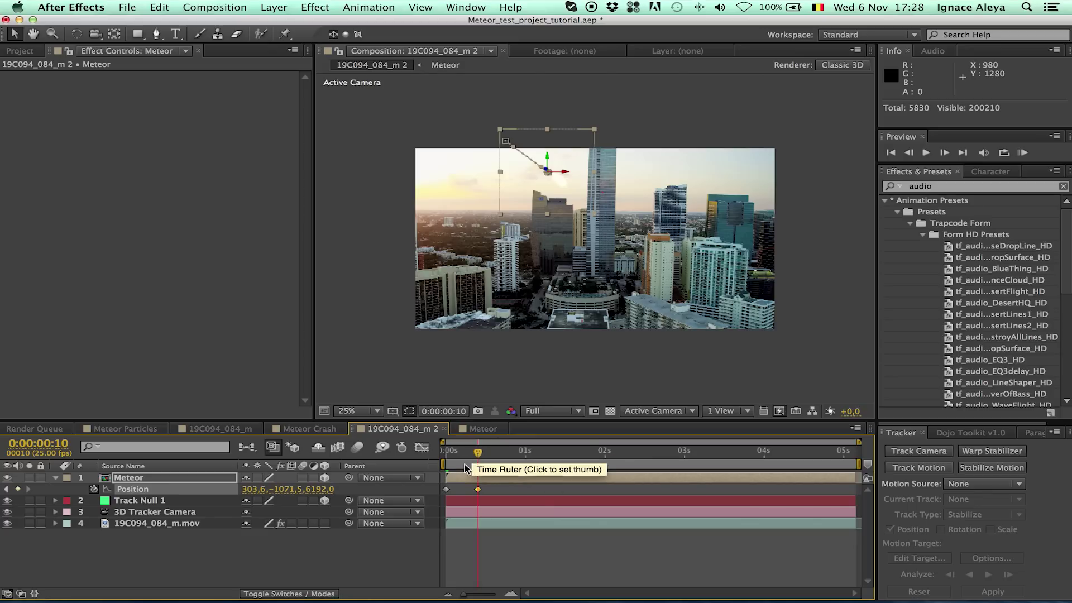
Duplicate the Meteor layer and shift the copy to start at 0:00:00:03
click(465, 482)
key(super+d)
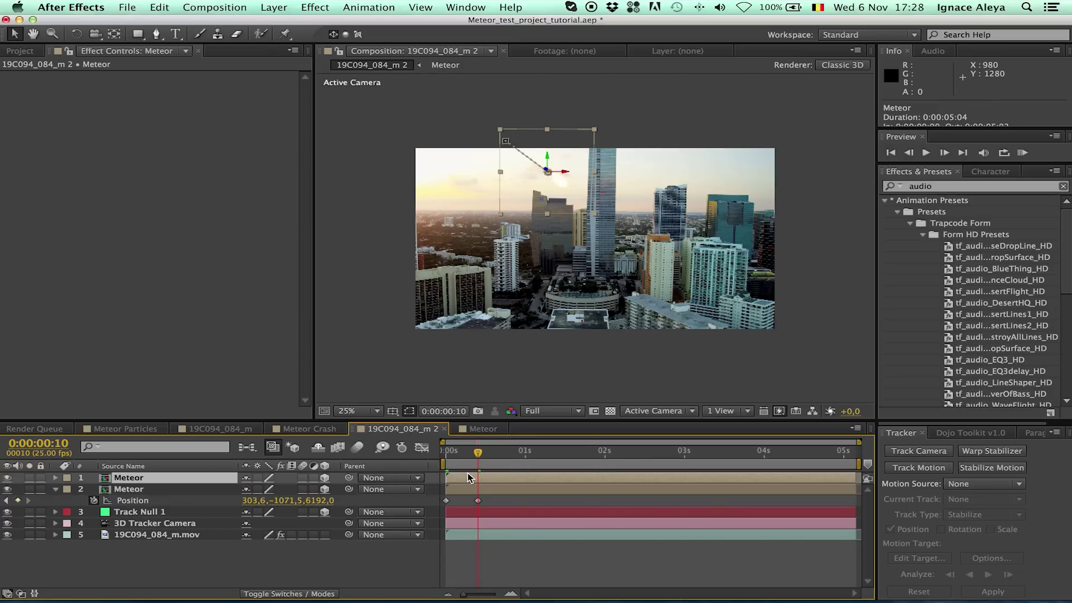
drag(467, 478, 472, 477)
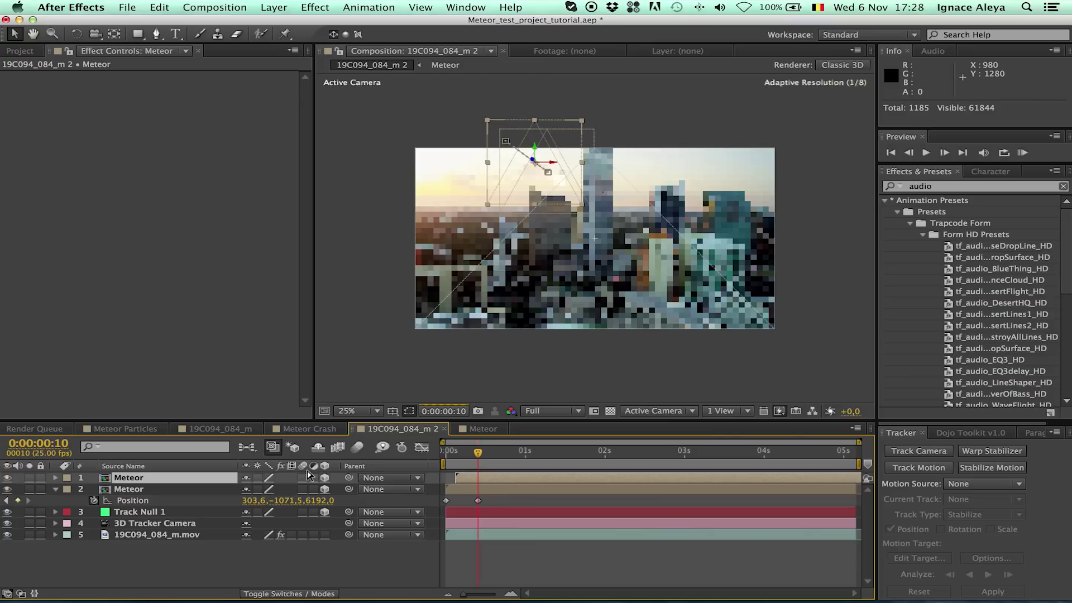
Select the copy's Position keyframes and, at its first keyframe, move its whole path right and farther back to about 2744.2, -1930.9, 7001.6
key(p)
click(133, 490)
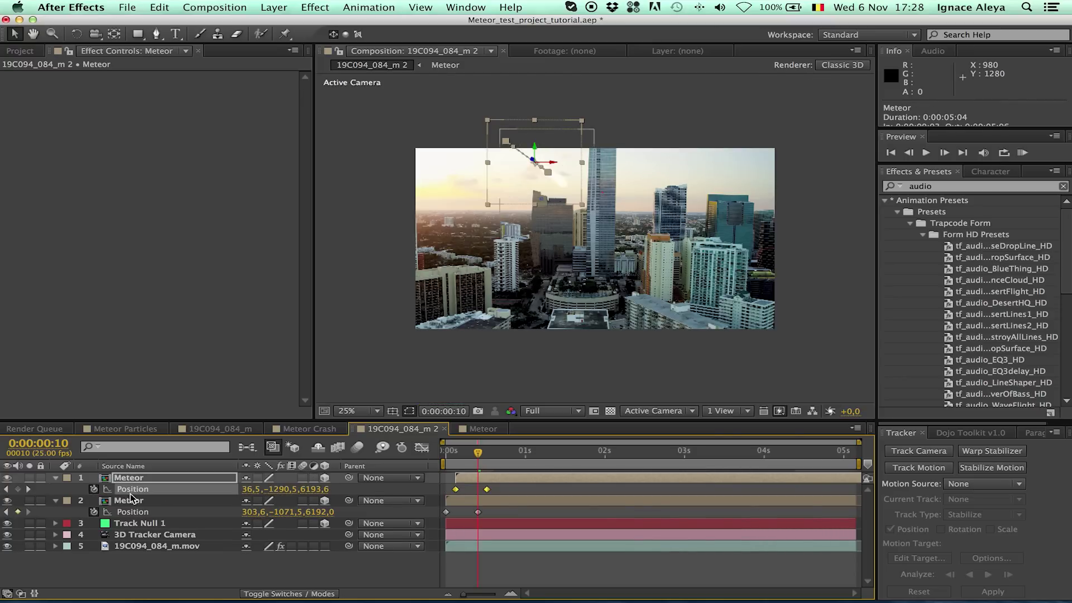
click(8, 490)
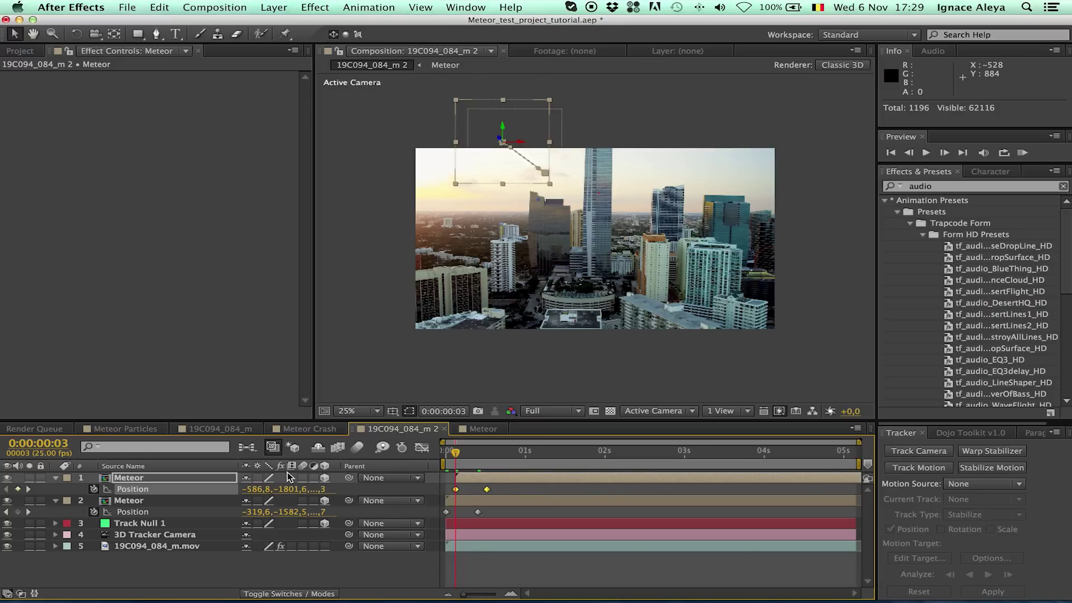
drag(477, 177, 549, 187)
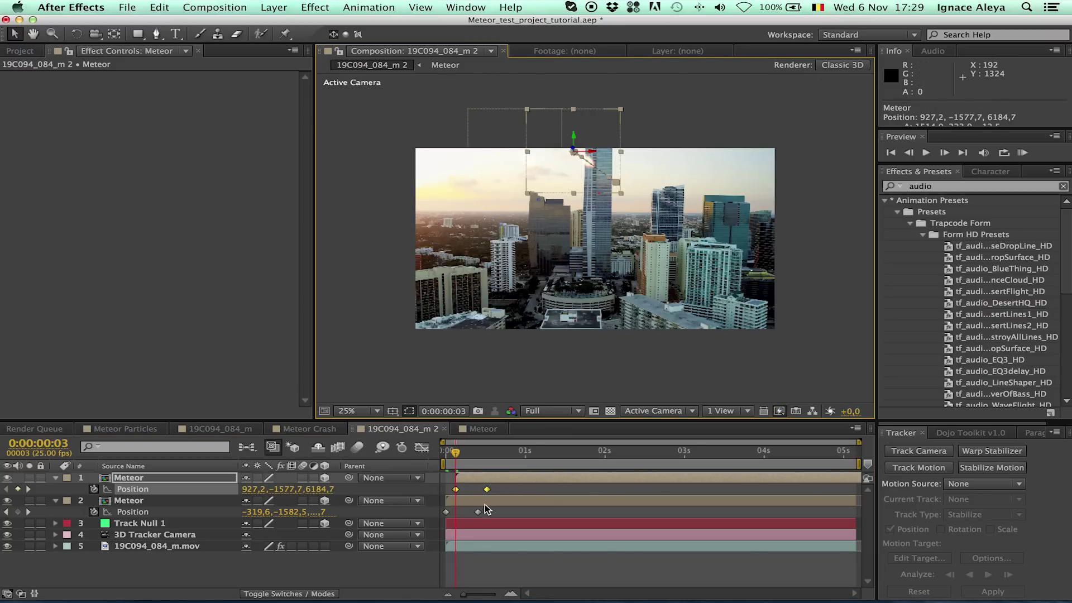
drag(585, 177, 671, 160)
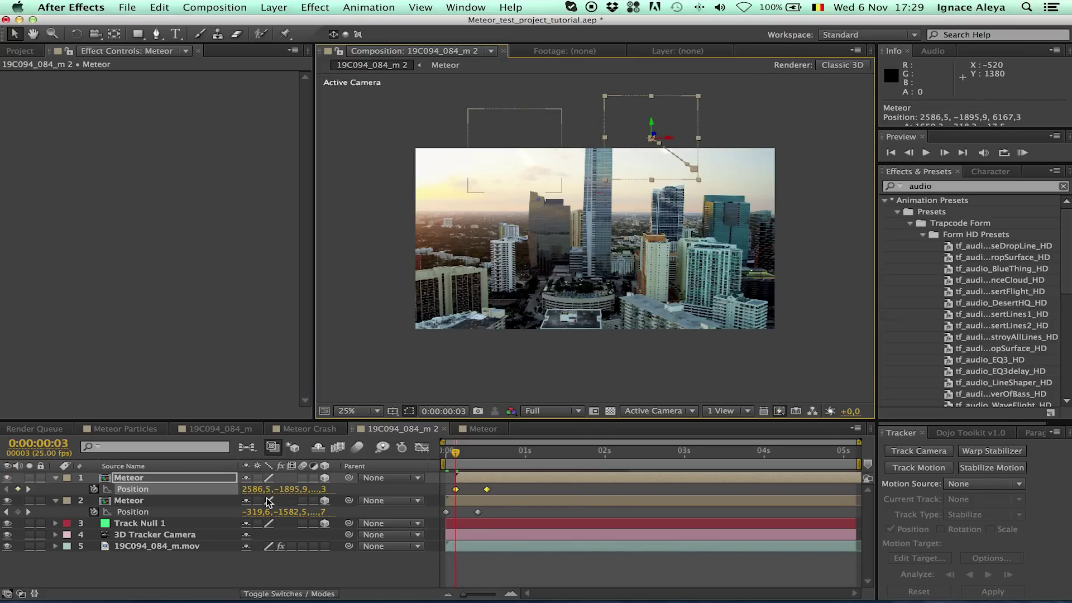
drag(323, 495, 812, 558)
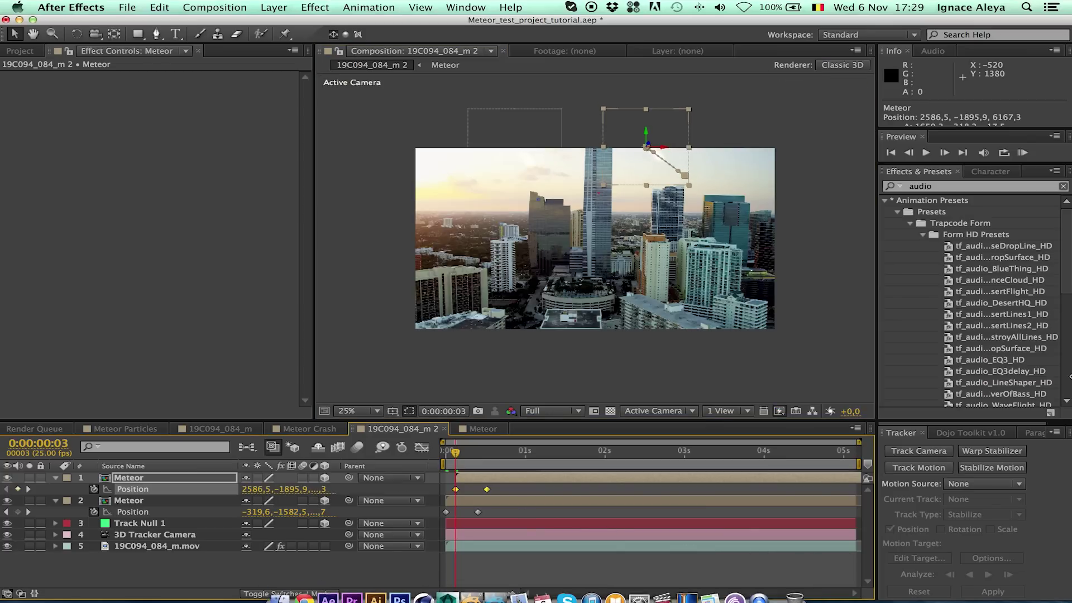
click(656, 172)
drag(656, 172, 663, 170)
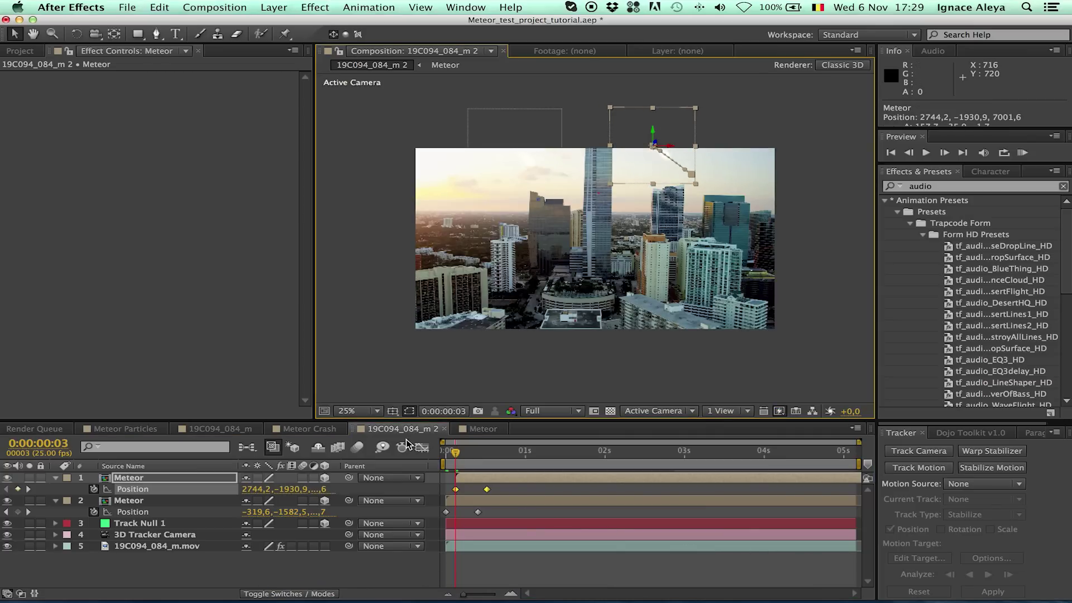
Duplicate the second meteor, move the copy's whole path right to about 4216.3, -1947.7, delay its layer slightly, and preview the animation
key(super+d)
key(p)
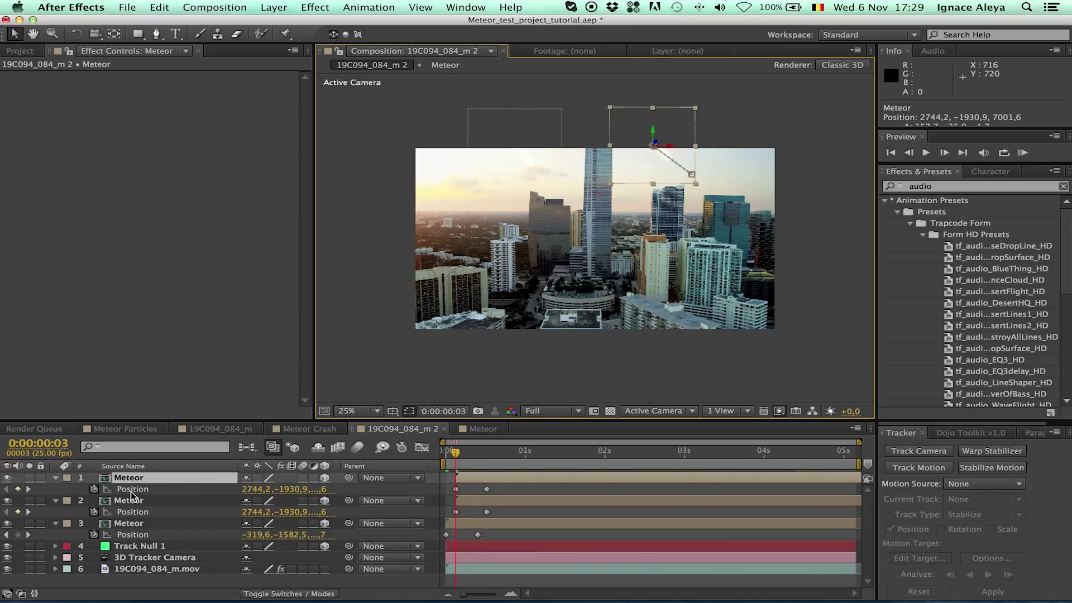
click(132, 490)
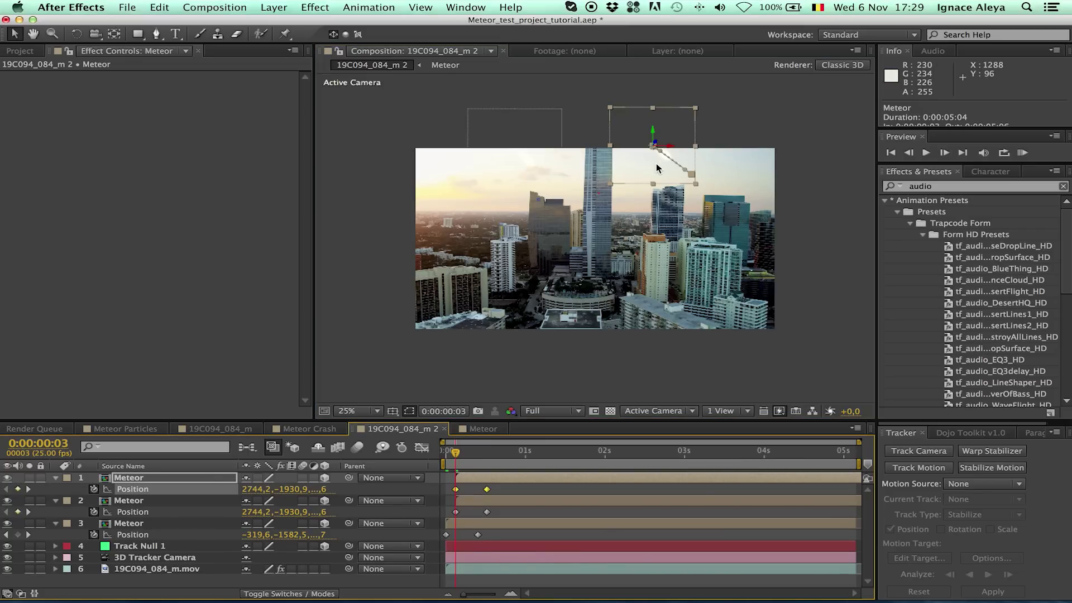
drag(657, 167, 719, 168)
drag(468, 479, 474, 482)
click(1023, 152)
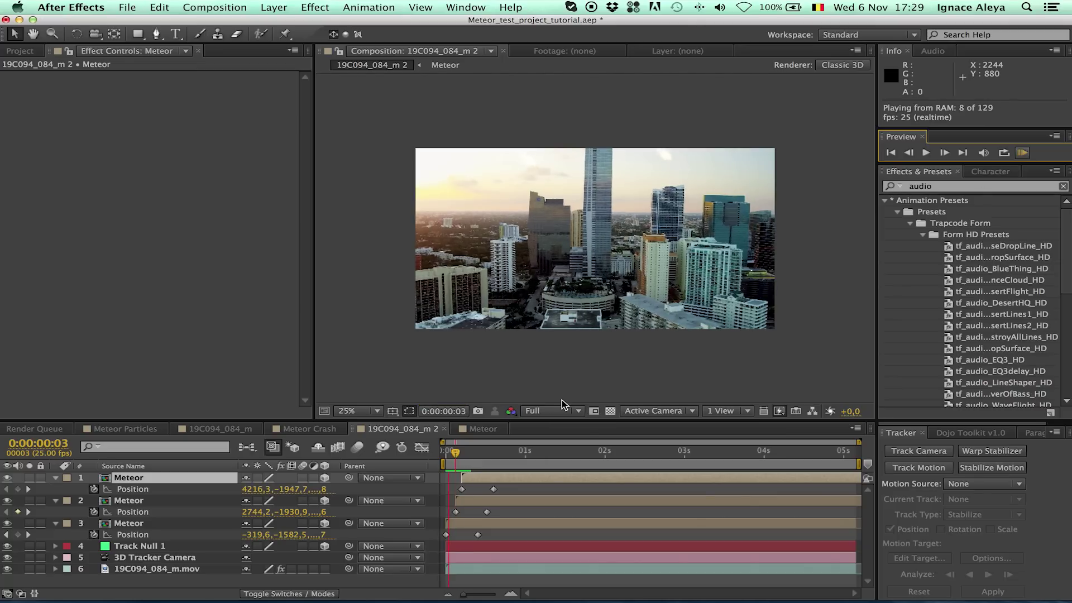
click(489, 490)
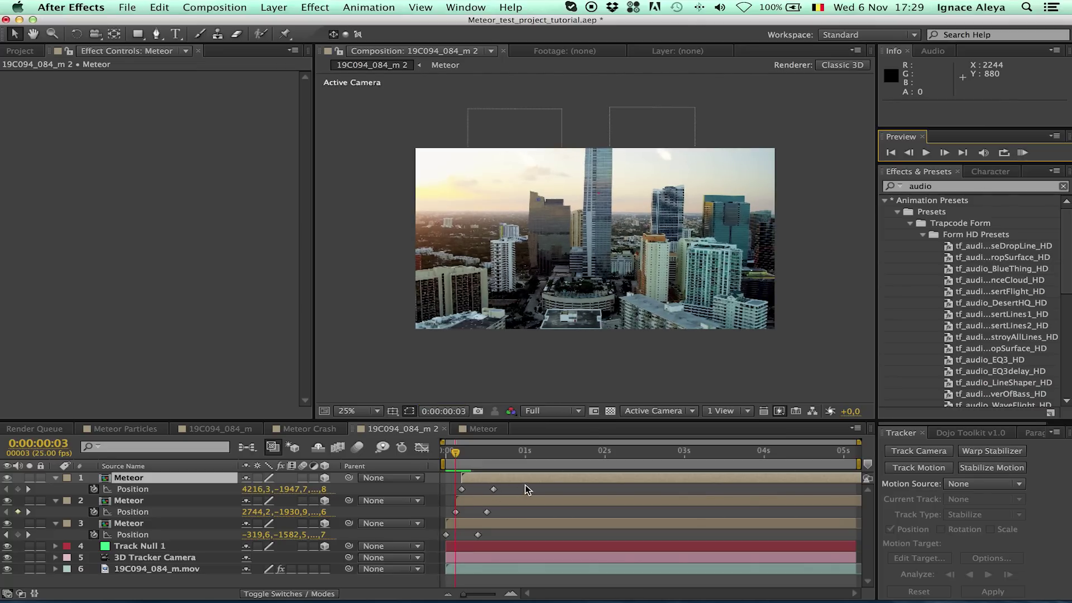
Move the ending Position keyframes of all three Meteor layers together to the end of the timeline, the topmost to 0:00:05:08, and preview the slower fall
drag(510, 486, 477, 550)
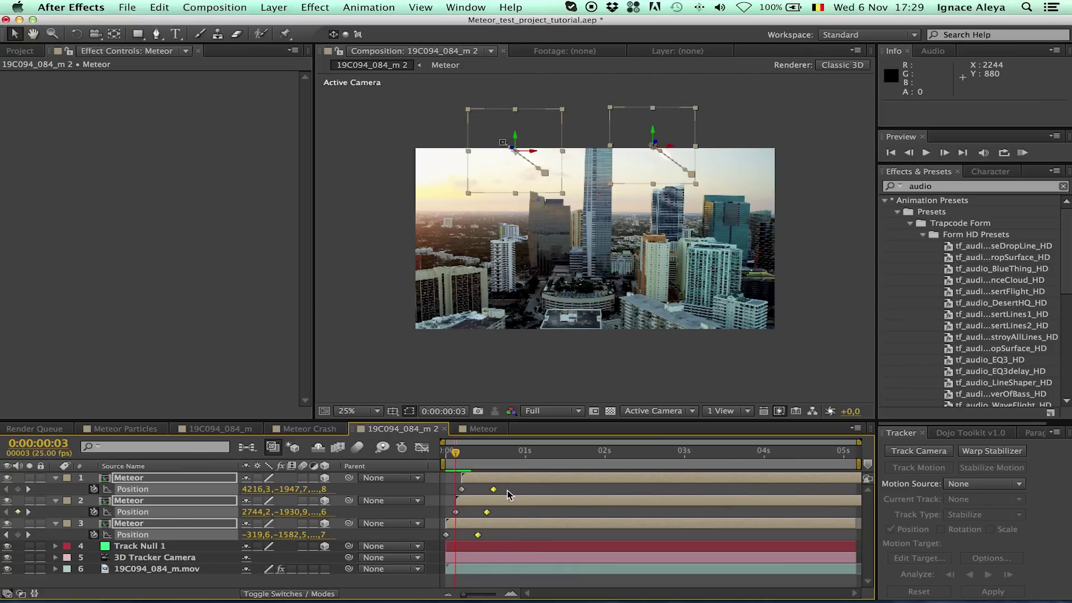
drag(493, 491, 869, 497)
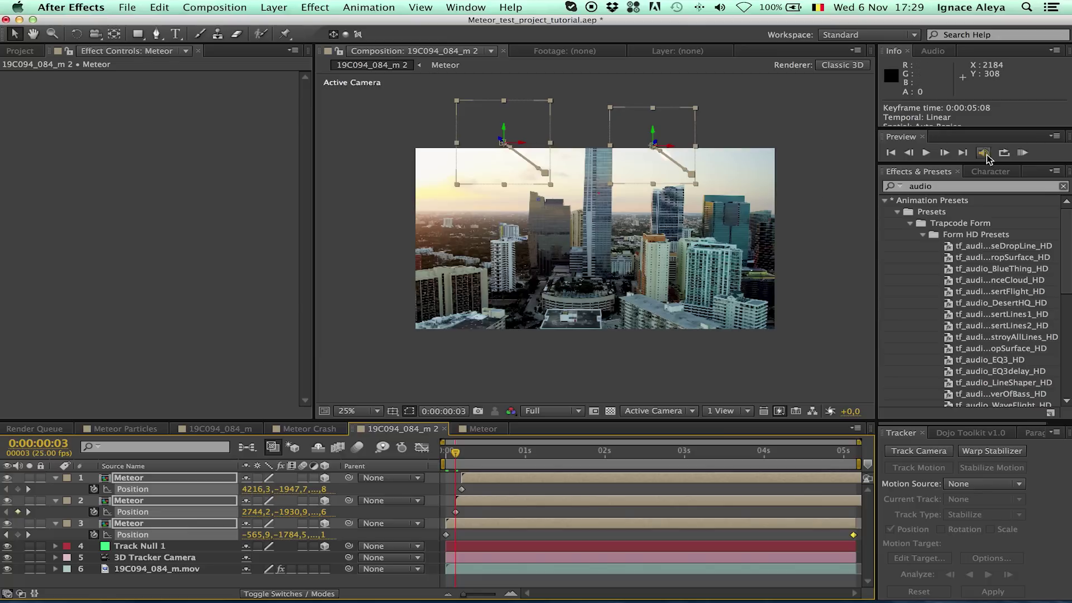
click(1021, 153)
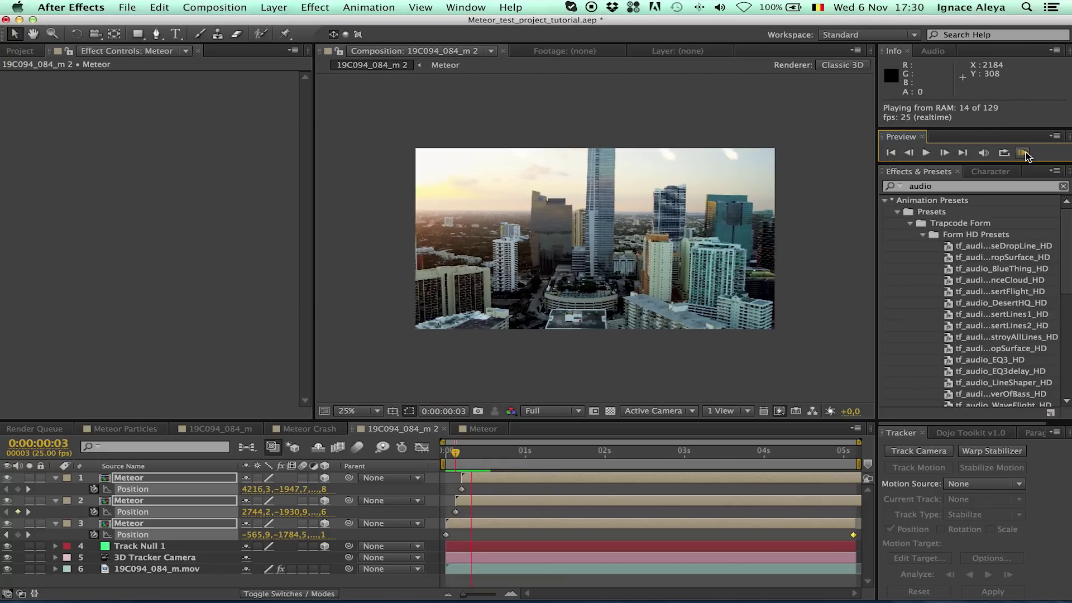
Delay the topmost Meteor layer by a few frames so it starts after the other two Meteor layers
click(1026, 156)
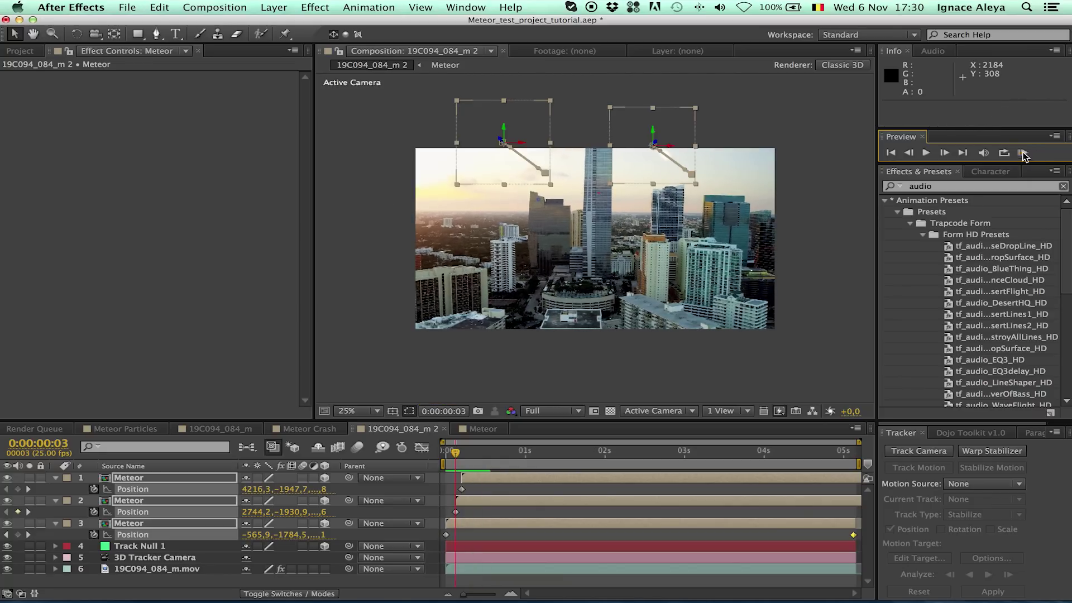
click(628, 454)
drag(499, 478, 512, 478)
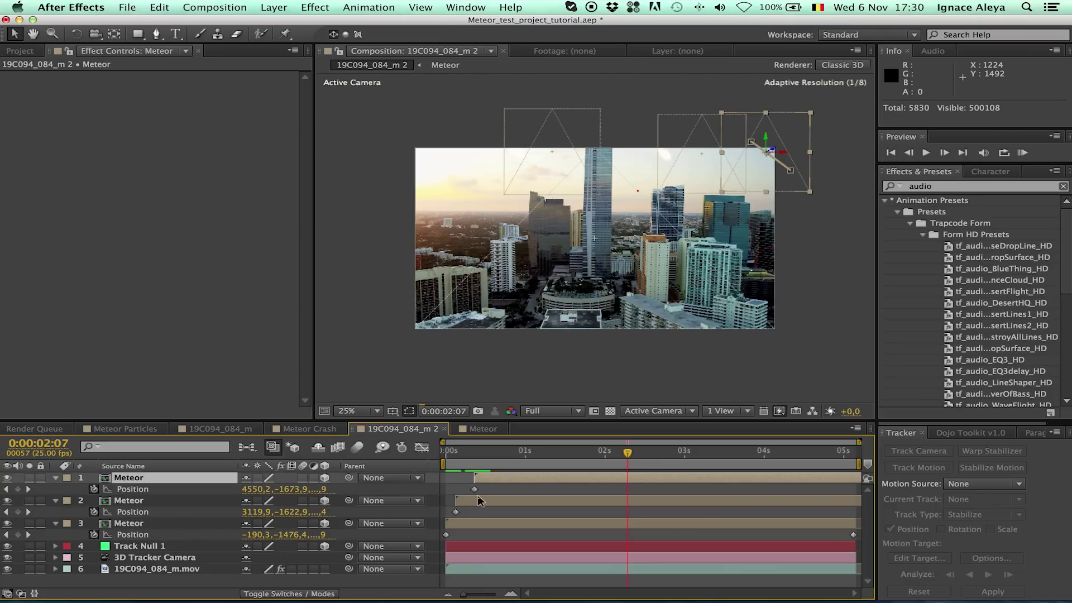
Shift all three Meteor layers earlier together and extend their out points to the end of the composition
shift+click(498, 523)
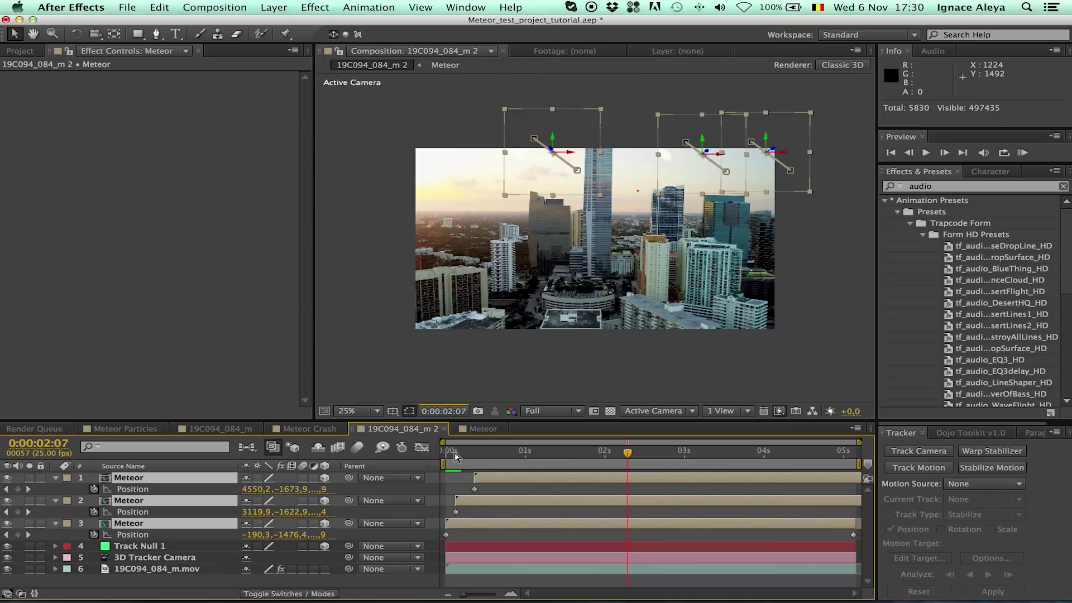
drag(497, 481, 457, 480)
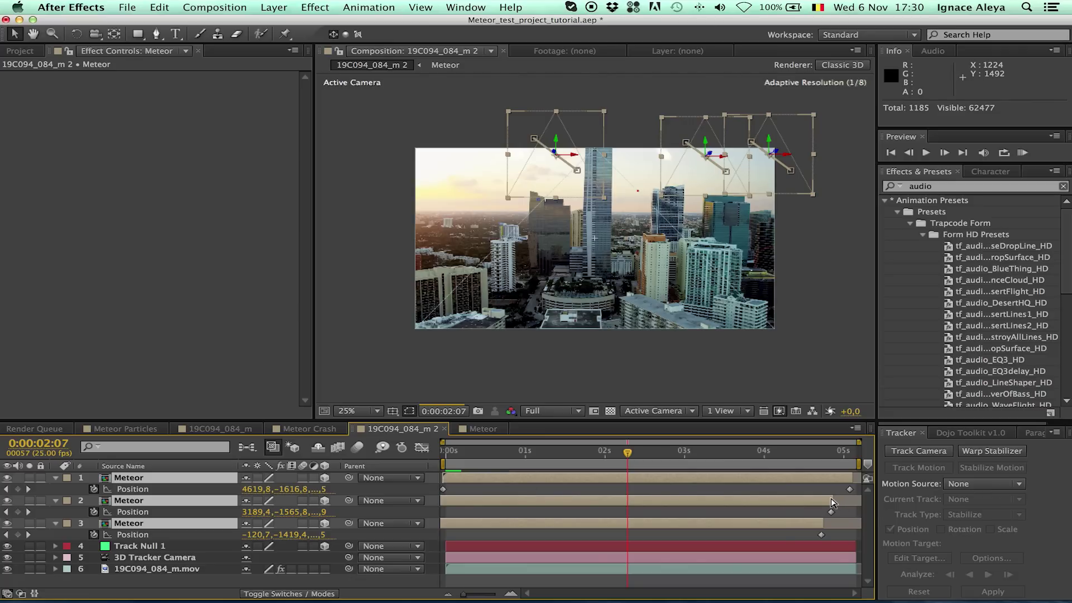
drag(834, 502, 861, 502)
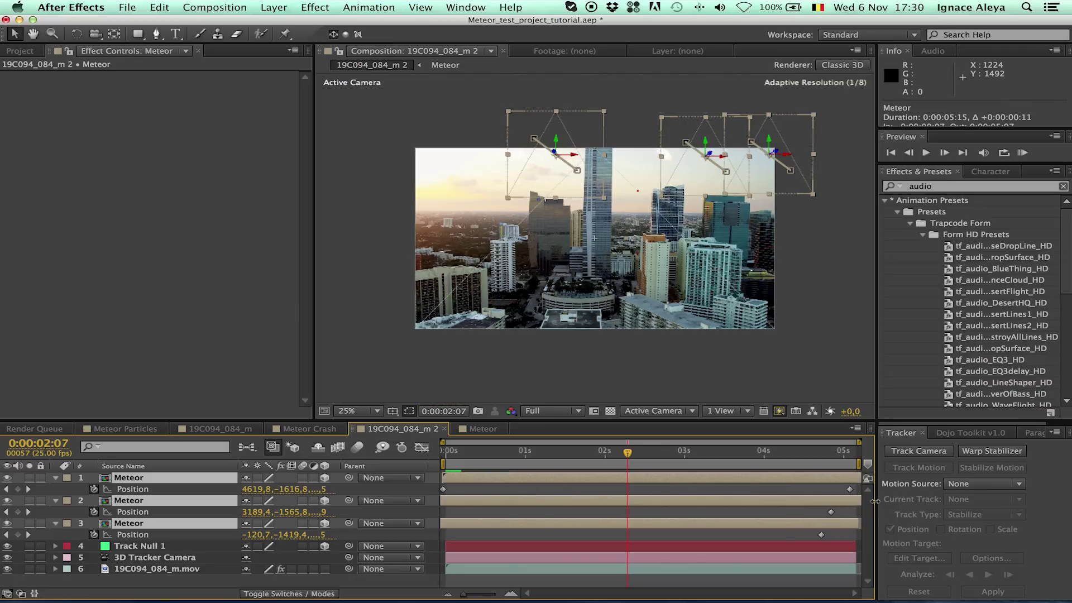
Move the end Position keyframes of the three Meteor layers to just past the end of the timeline
drag(790, 543, 885, 490)
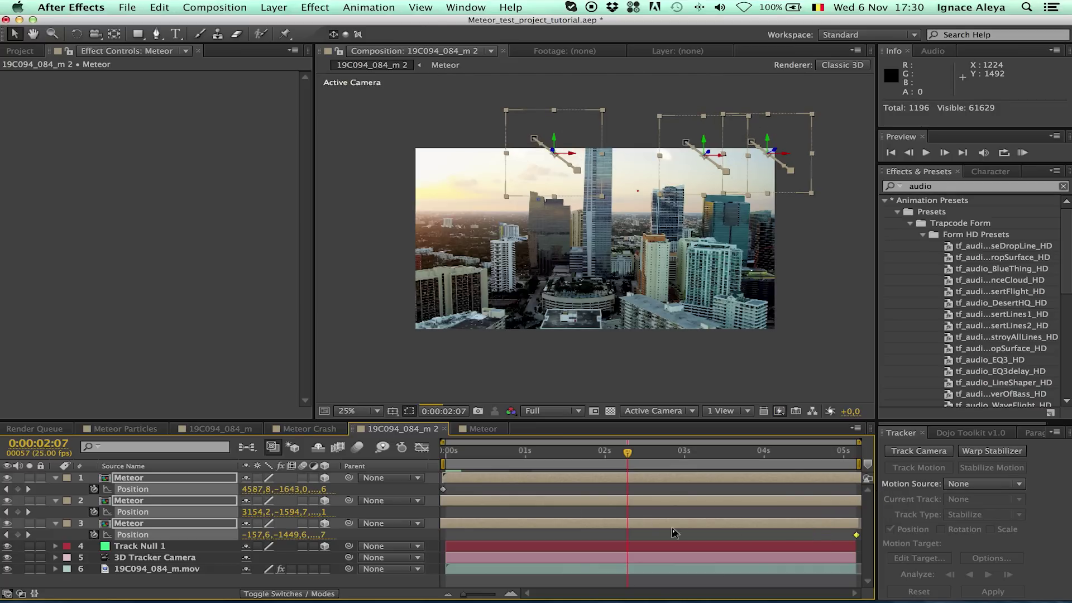
drag(858, 537, 862, 541)
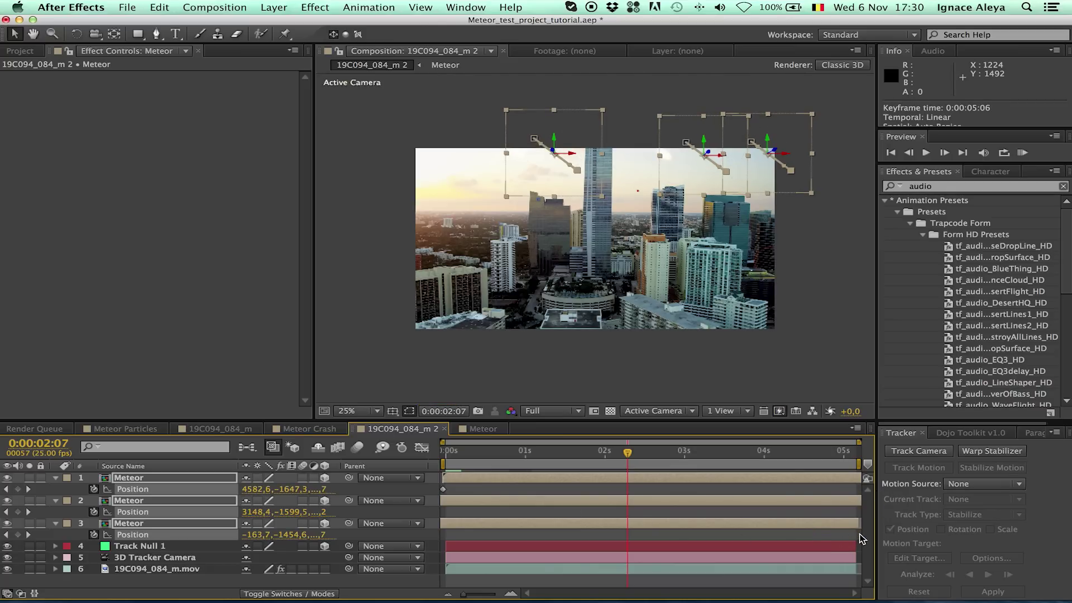
click(588, 463)
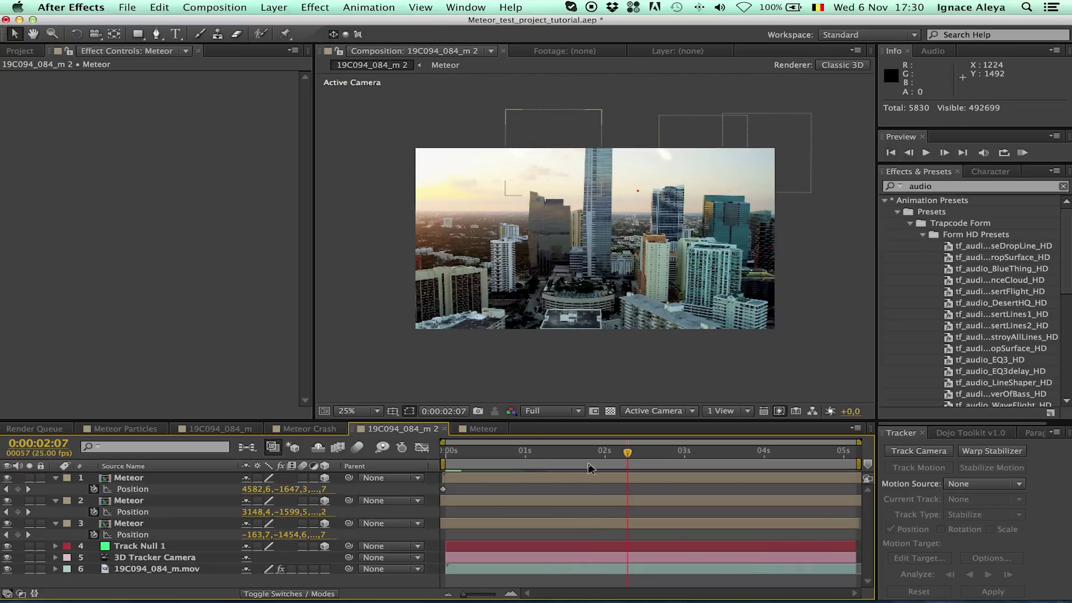
At the topmost Meteor layer's first Position keyframe, push the meteor back in depth to a Z position of about 9806,9
click(564, 455)
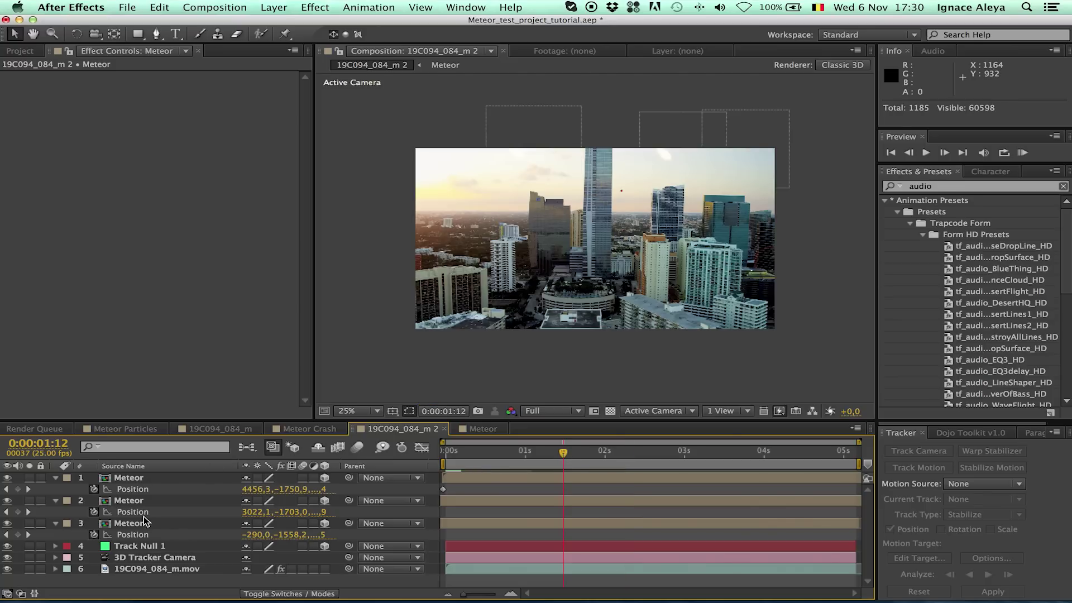
click(140, 478)
shift+click(146, 524)
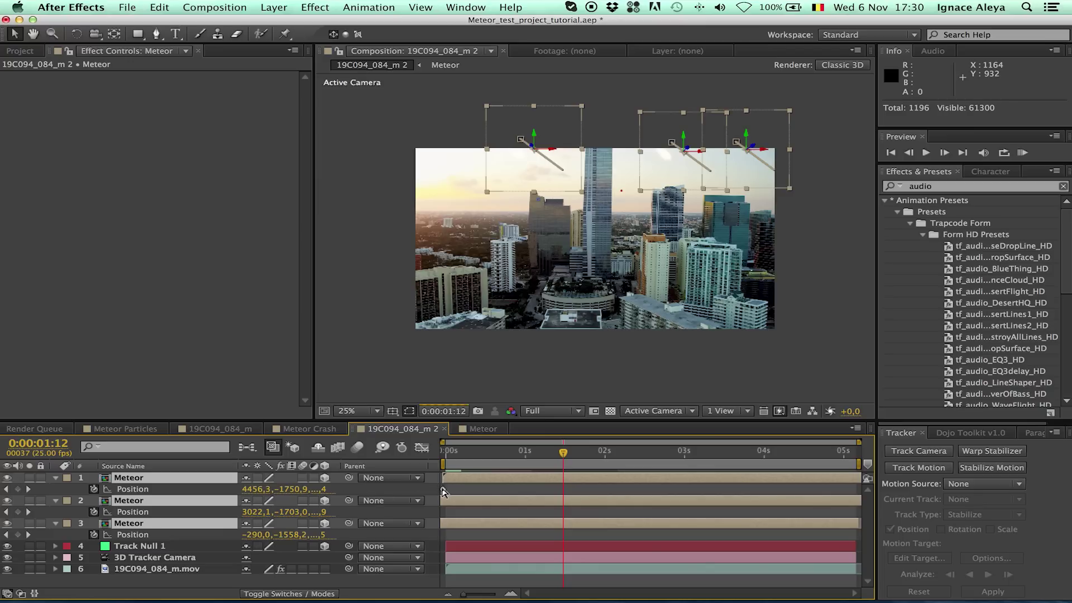
drag(461, 453, 444, 452)
click(133, 489)
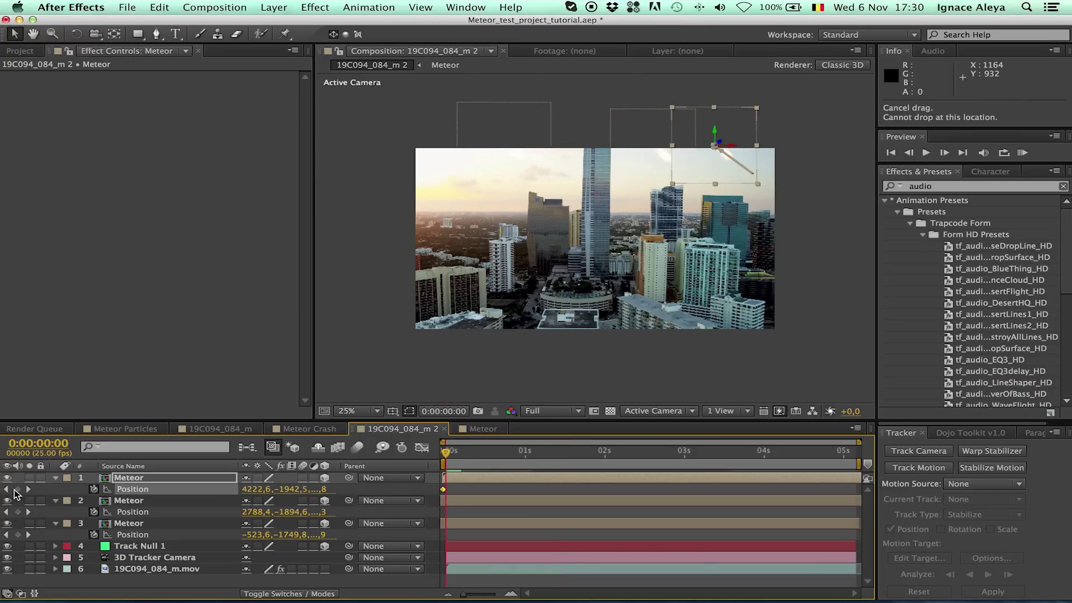
click(6, 489)
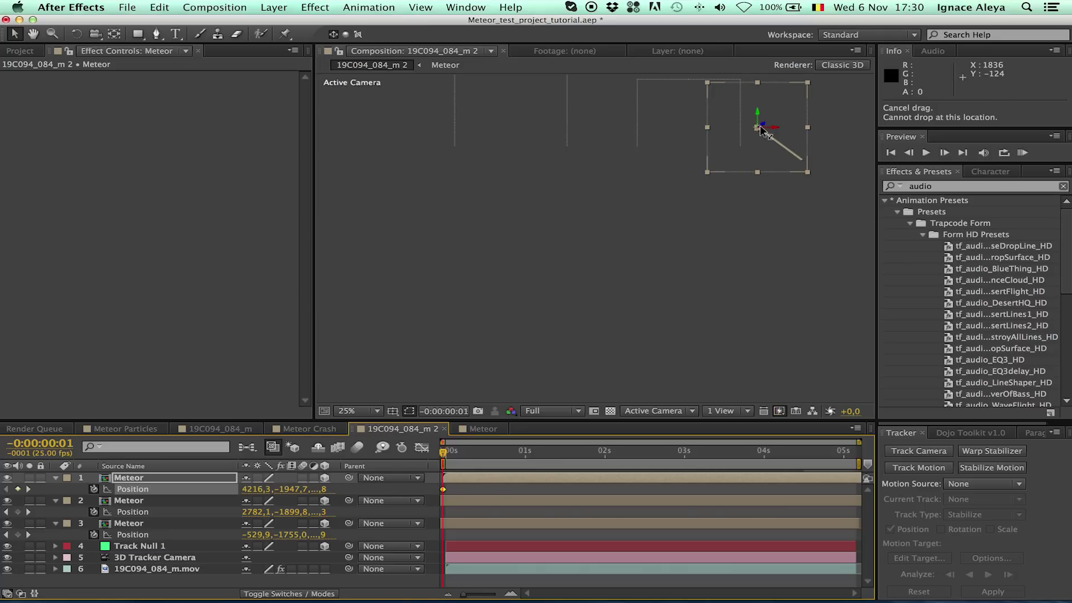
drag(761, 131, 758, 128)
drag(1054, 402, 686, 250)
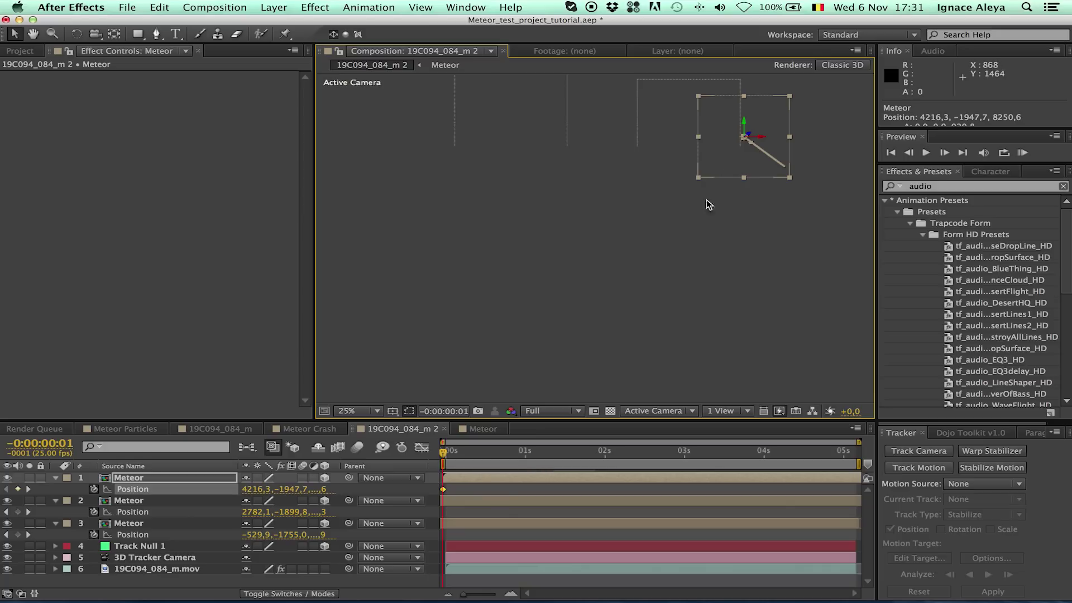
drag(748, 140, 620, 419)
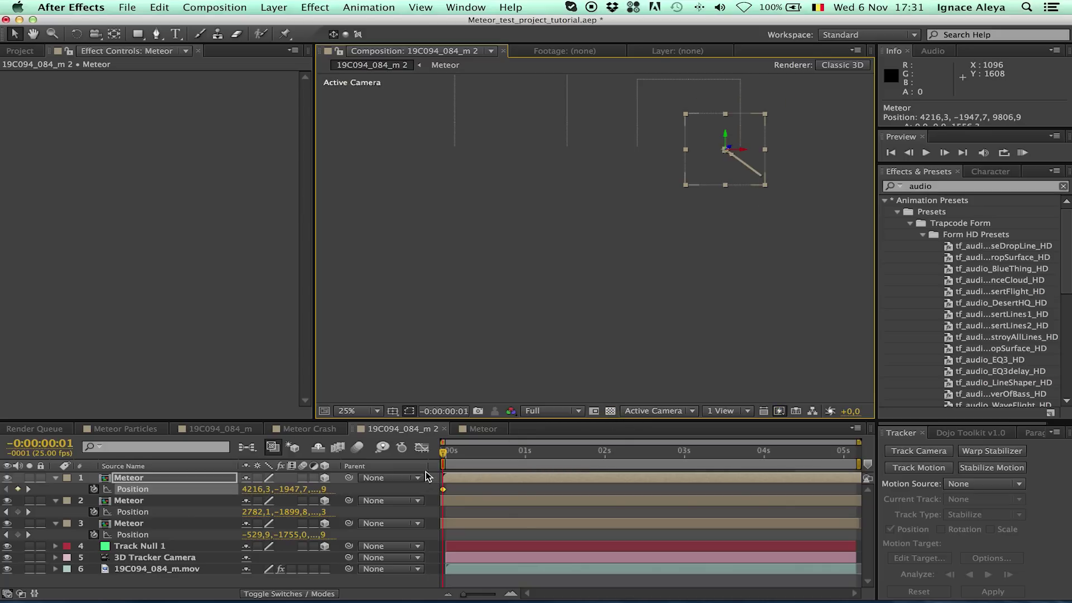
Run a RAM preview of the three meteors from the start of the composition
drag(444, 457, 454, 455)
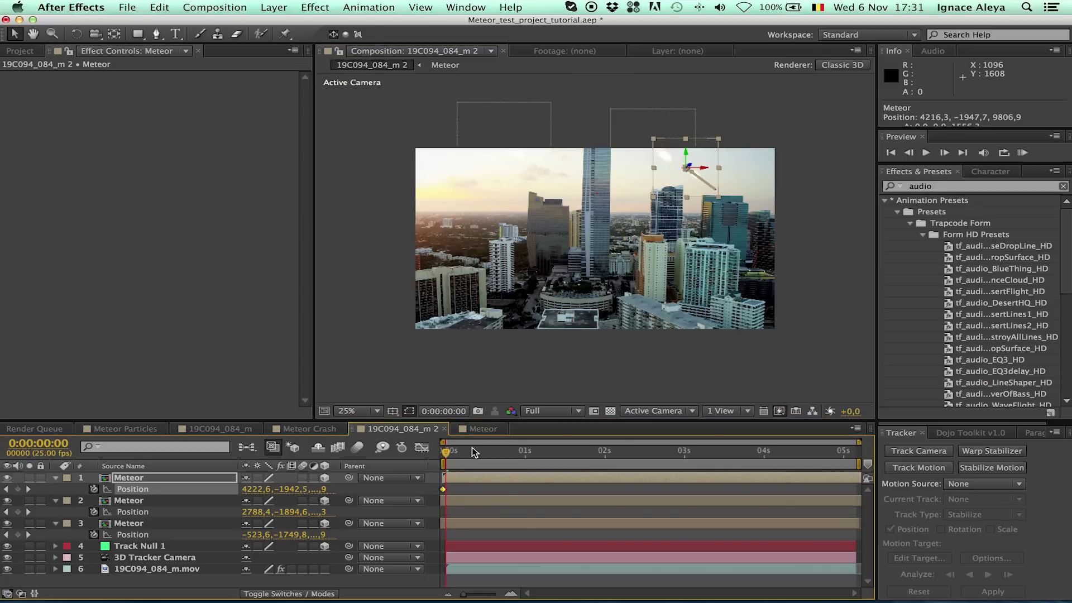
click(1023, 152)
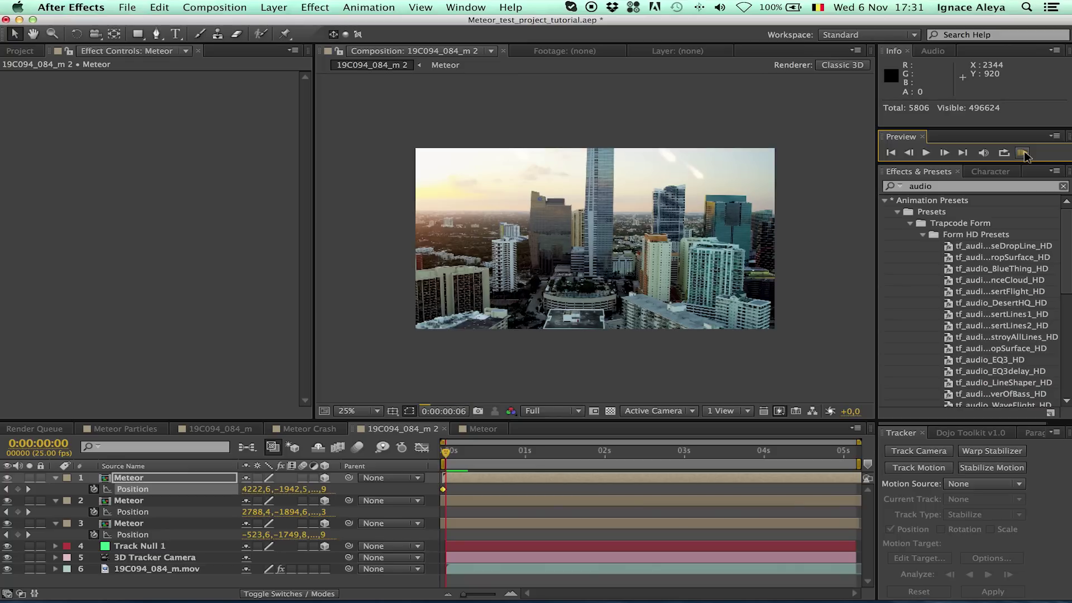
click(1023, 154)
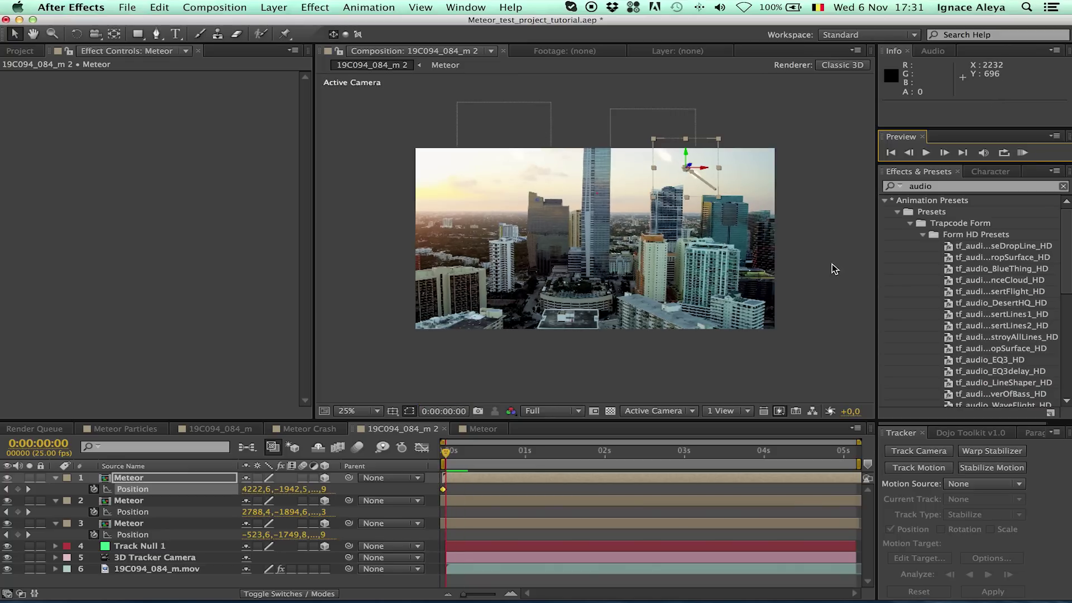
click(1023, 153)
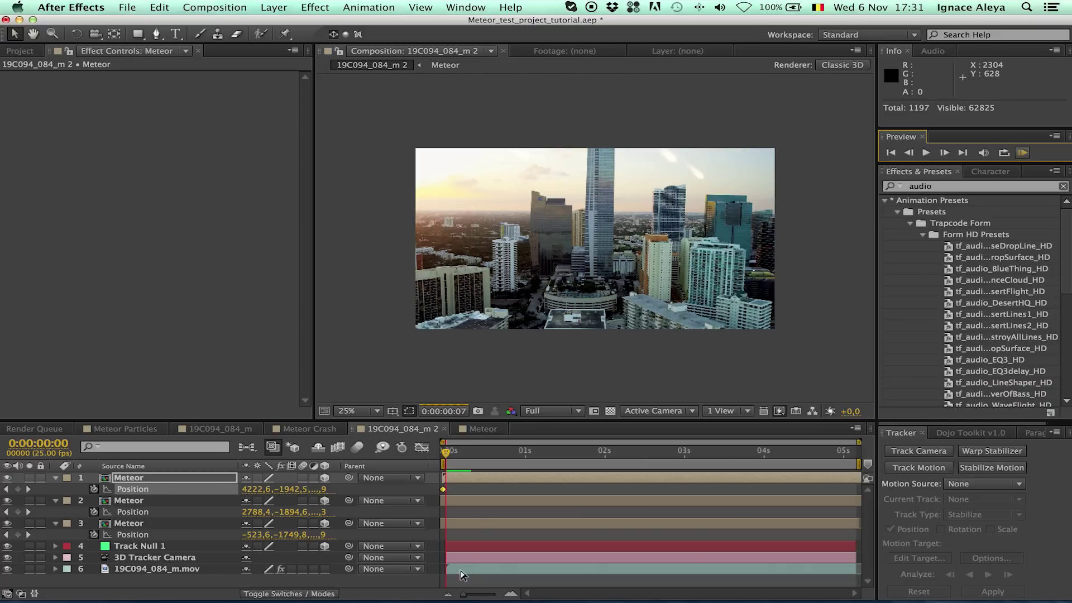
Duplicate the 19C094_084_m.mov layer and place the copy above the Meteor layers
click(167, 568)
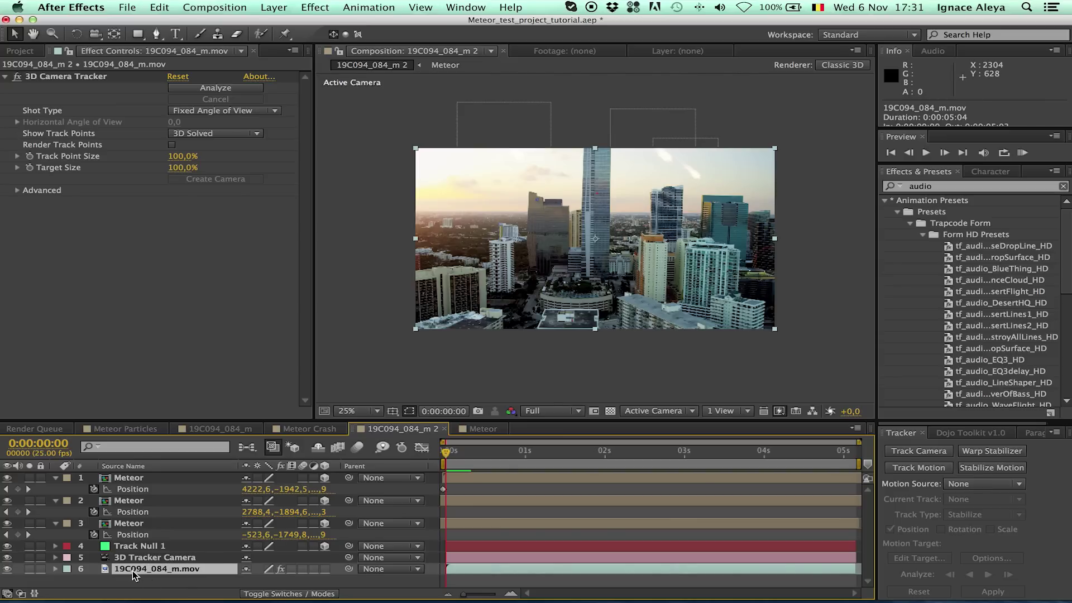
key(super+d)
drag(133, 569, 125, 482)
Draw a closed four-point Pen mask around the upper part of the central skyscraper and keyframe its Mask Path at 0:00:00:00
click(156, 33)
click(583, 144)
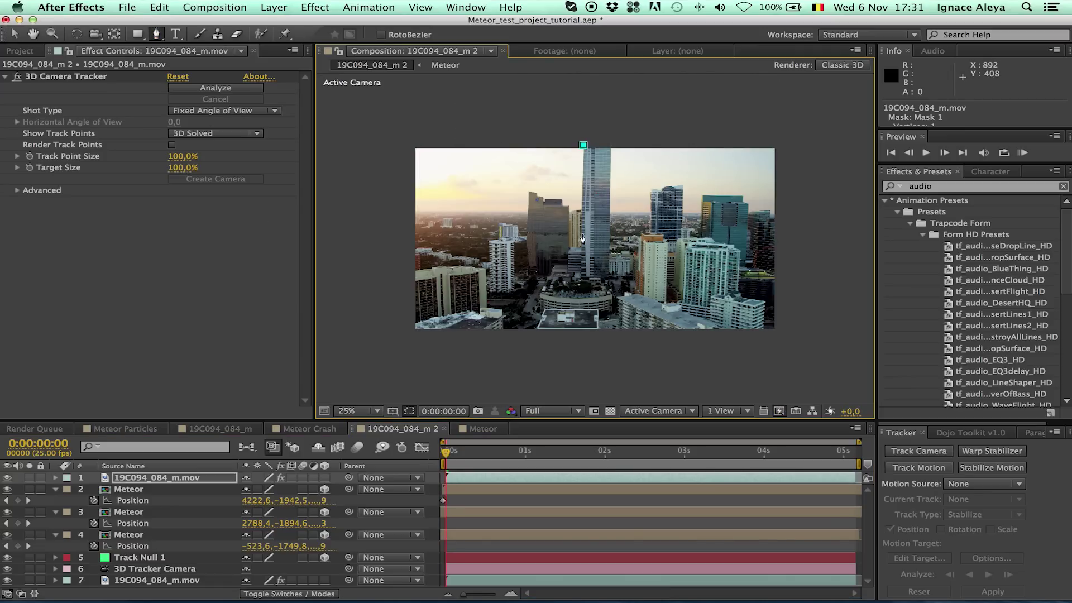
click(579, 240)
click(608, 240)
click(611, 144)
click(584, 145)
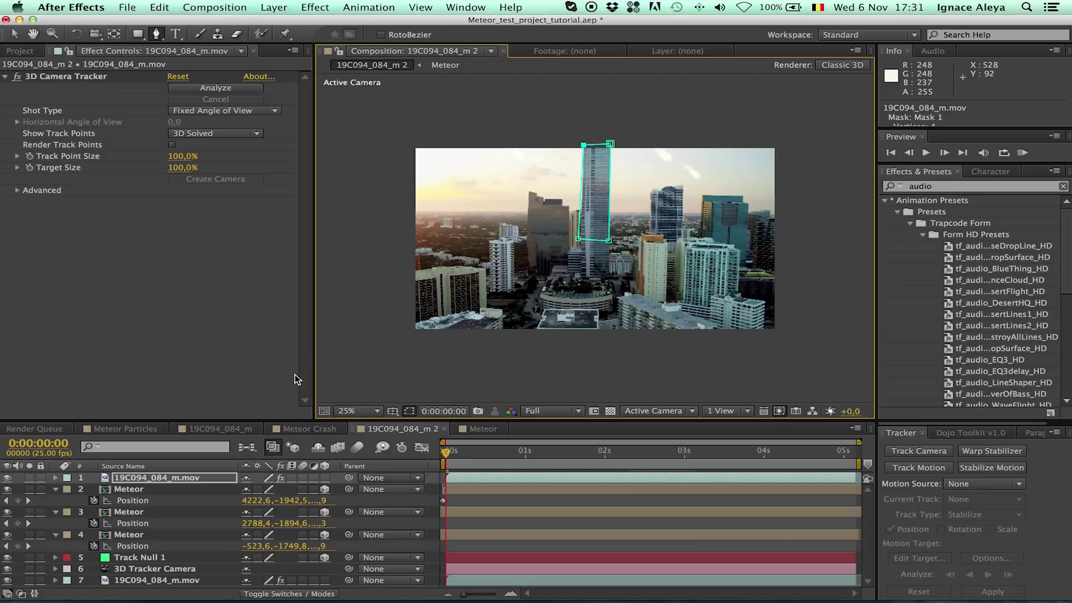
key(m)
click(107, 503)
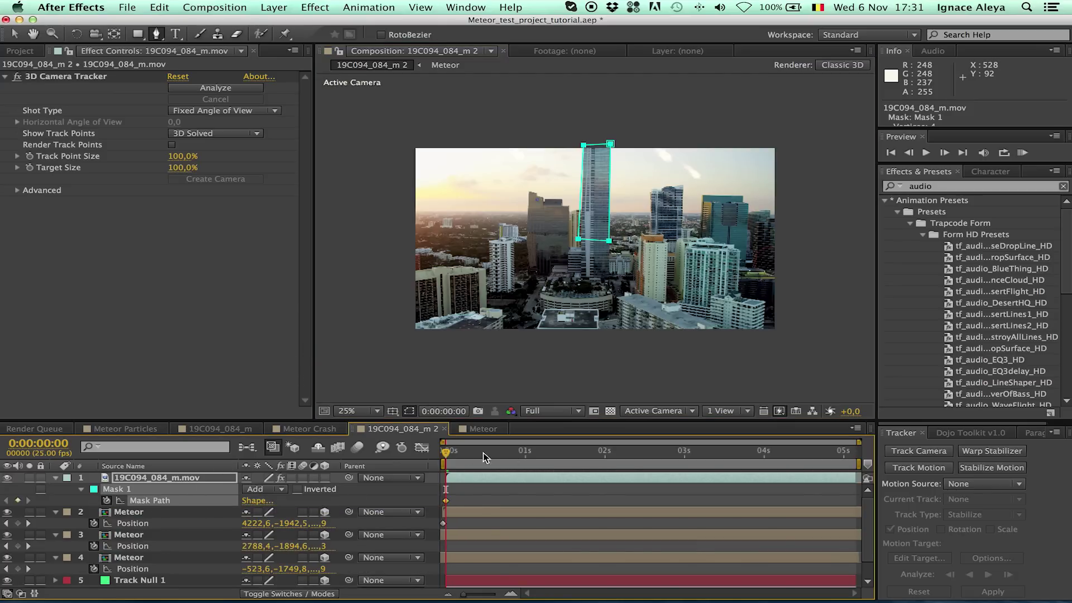
At 0:00:00:11, shift the whole mask sideways so its lower-right corner meets the right edge of the central tower
click(944, 153)
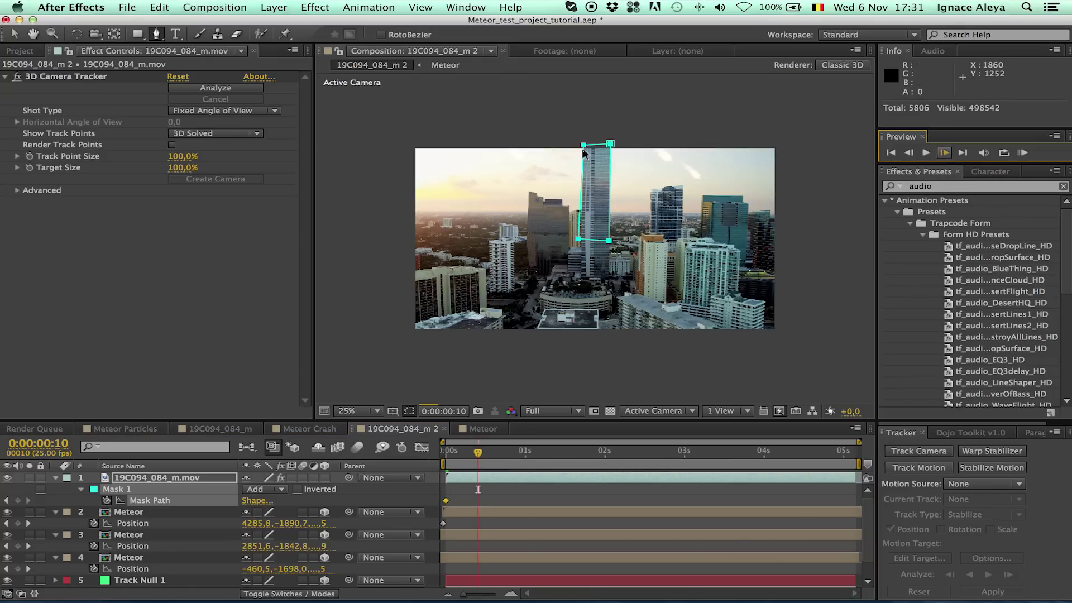
click(611, 145)
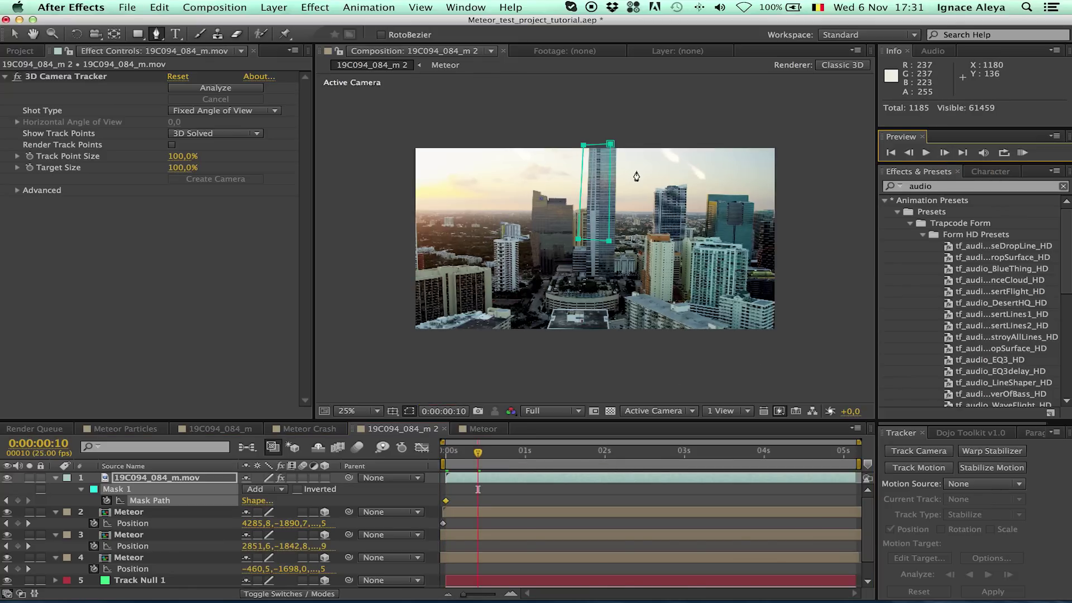
key(period)
key(period)
key(period)
key(period)
key(space)
key(g)
key(space)
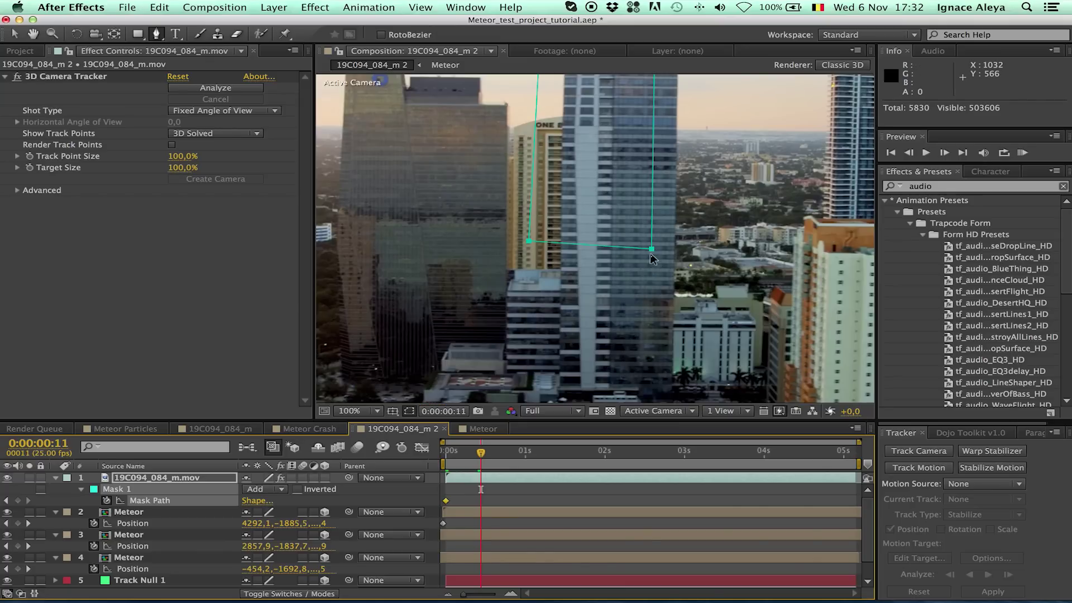
key(v)
drag(652, 249, 673, 250)
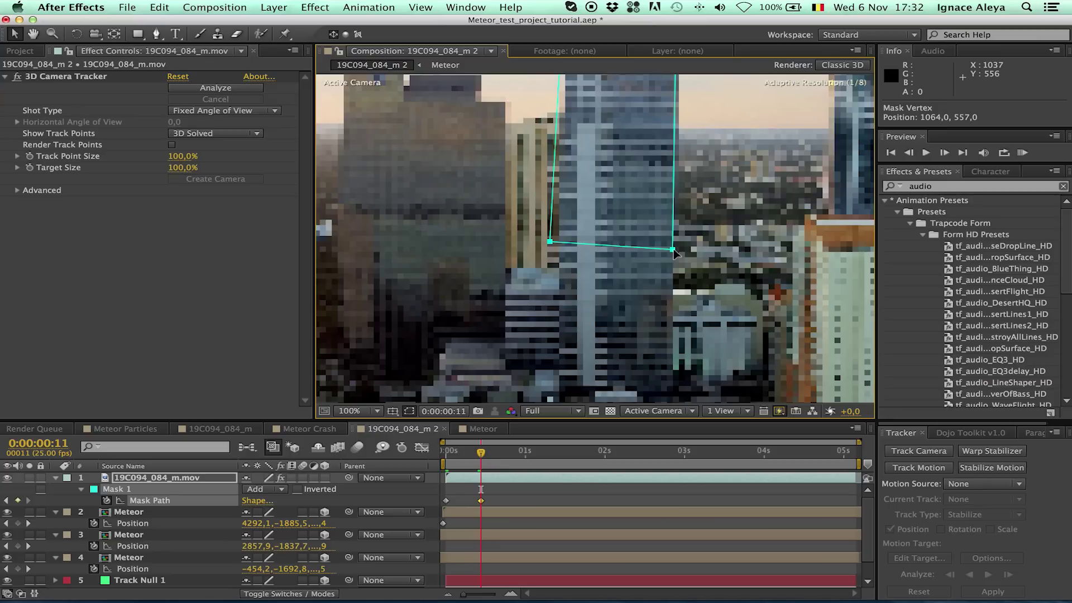
Pull the mask's lower-left point onto the left edge of the tower at 0:00:00:11 and check the mask's upper part
click(511, 490)
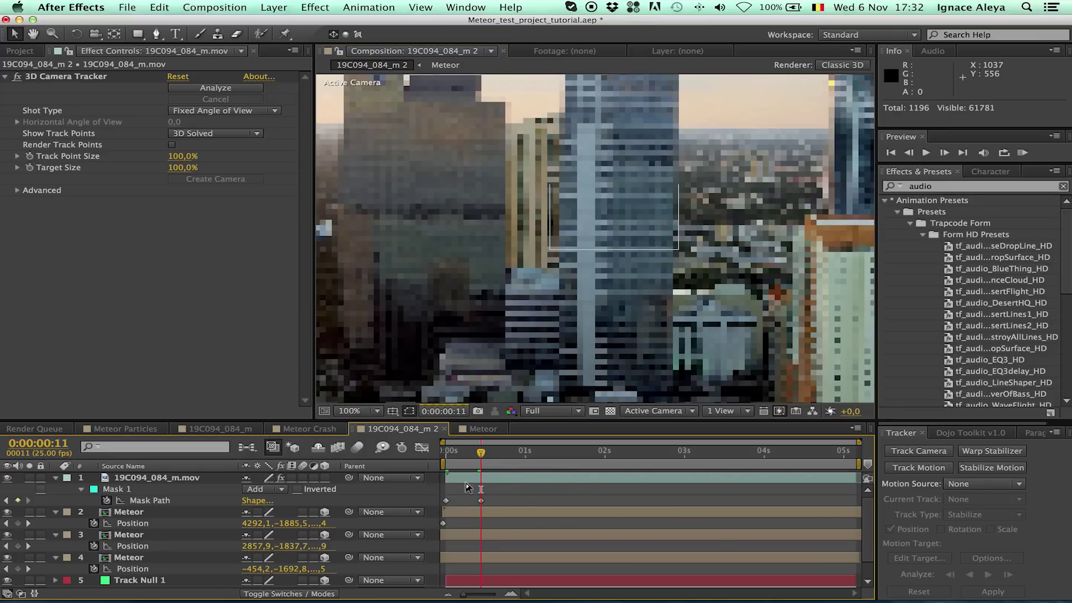
click(472, 478)
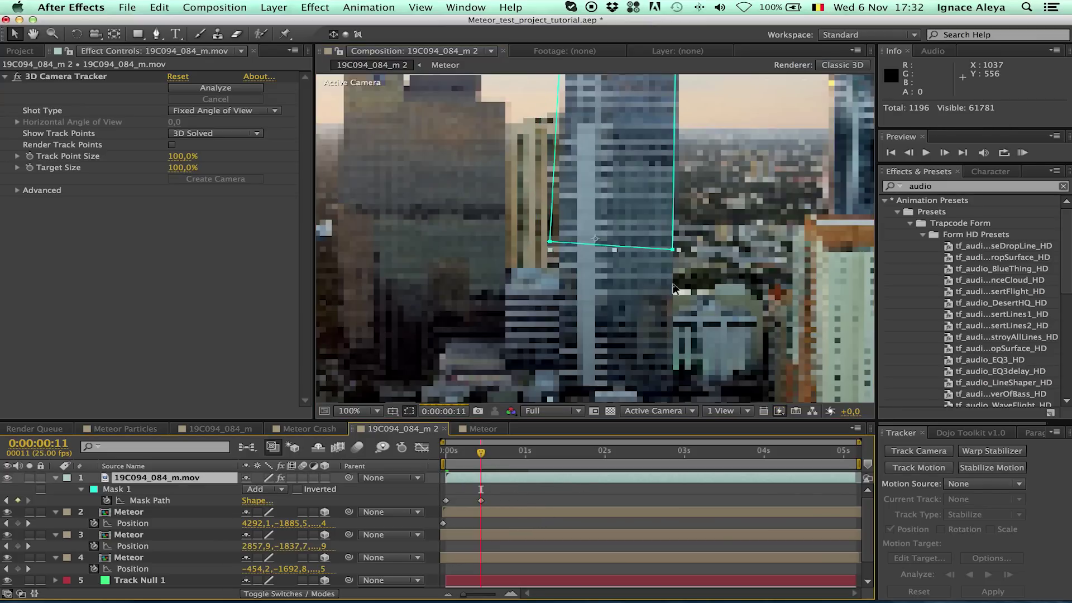
click(672, 249)
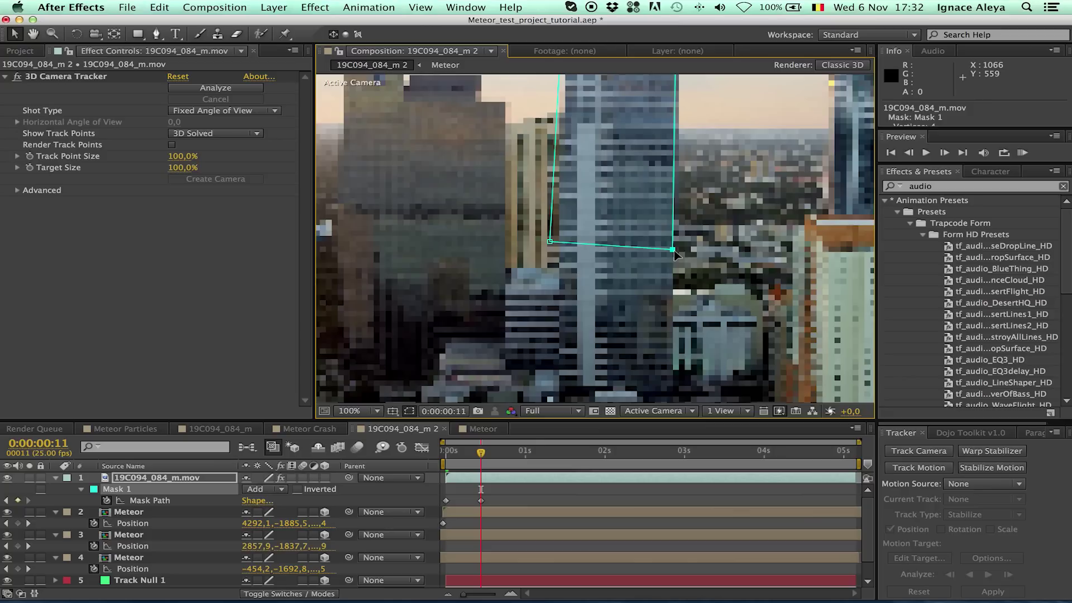
click(550, 243)
drag(550, 242, 557, 244)
key(h)
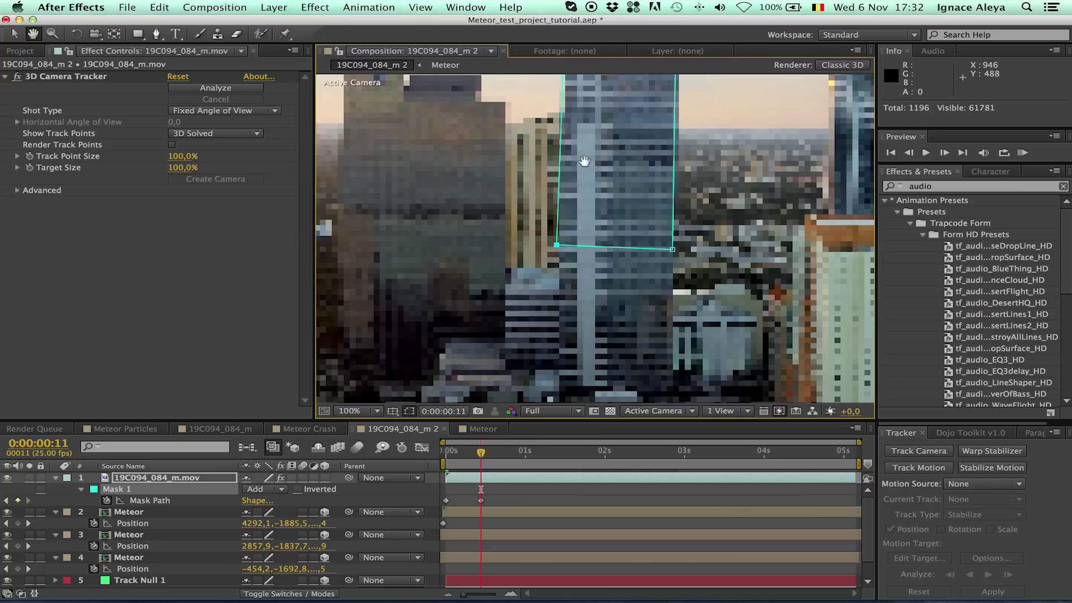
scroll(588, 174, up, 10)
scroll(598, 246, down, 2)
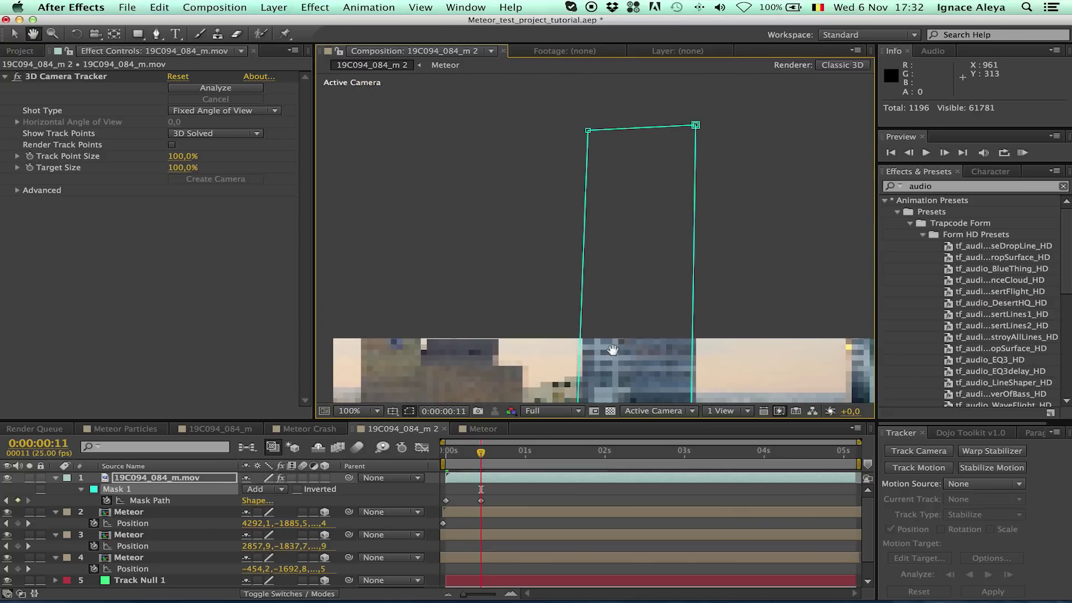
scroll(606, 273, down, 5)
scroll(606, 273, right, 3)
key(v)
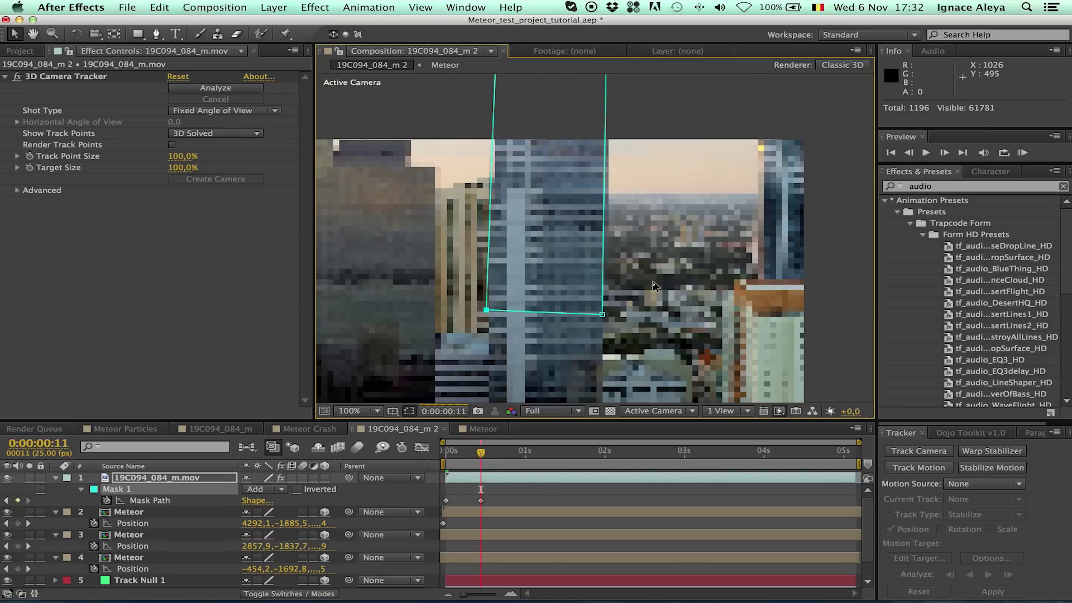
At 0:00:00:21, move the mask's lower-right and lower-left points onto the matching edges of the central tower
key(comma)
key(comma)
key(comma)
key(comma)
click(944, 153)
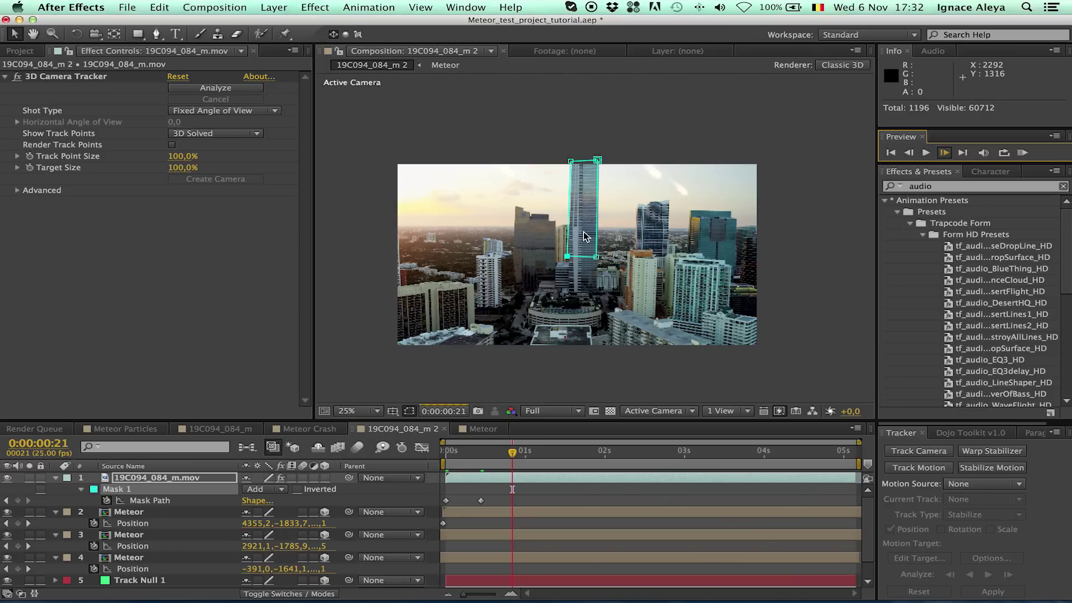
scroll(586, 238, up, 4)
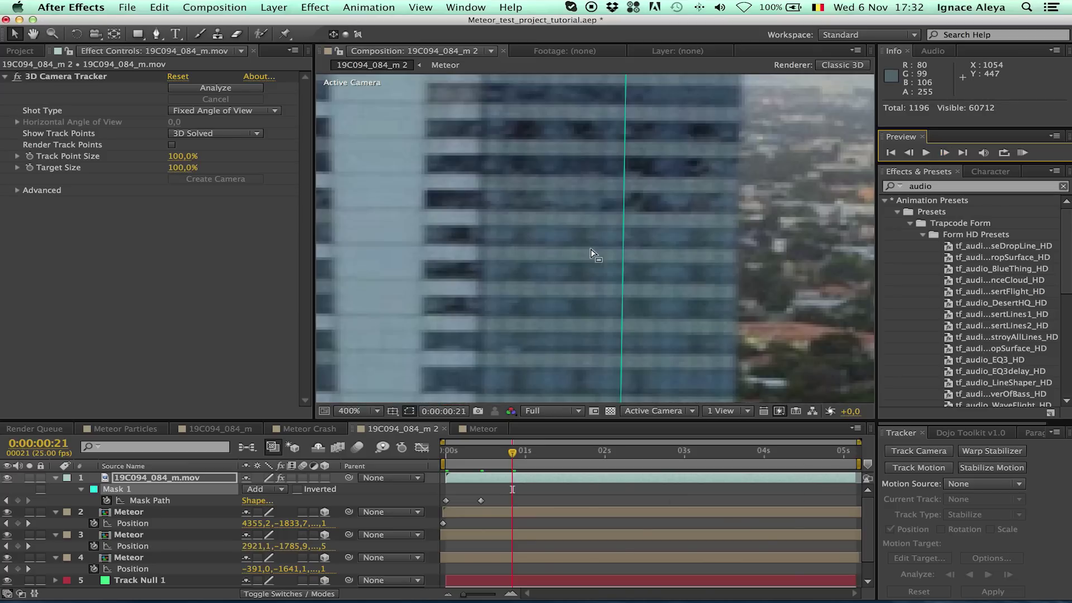
drag(601, 314, 629, 319)
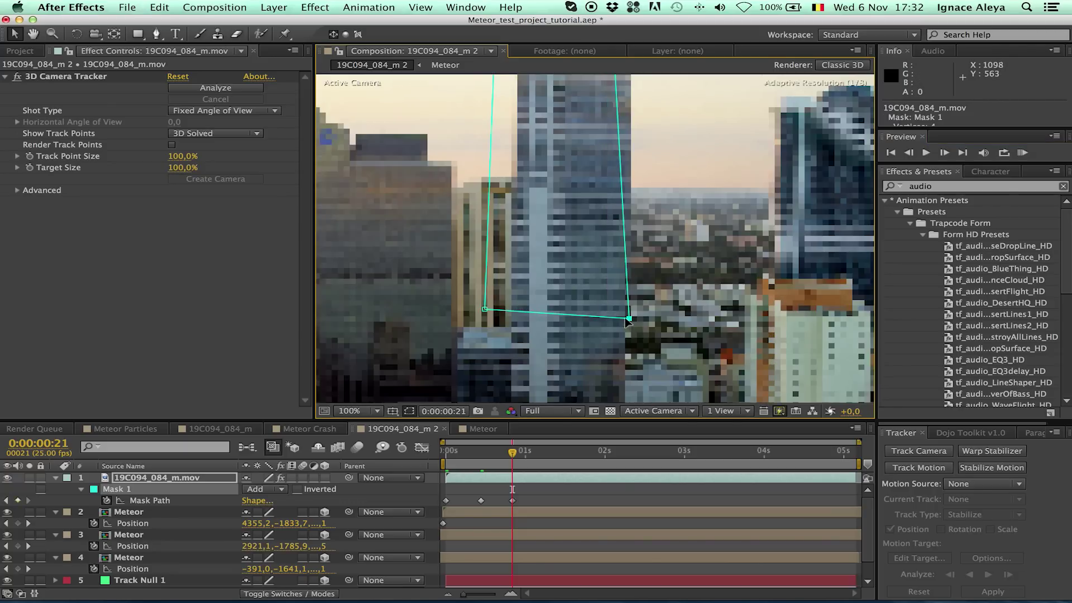
drag(484, 308, 514, 306)
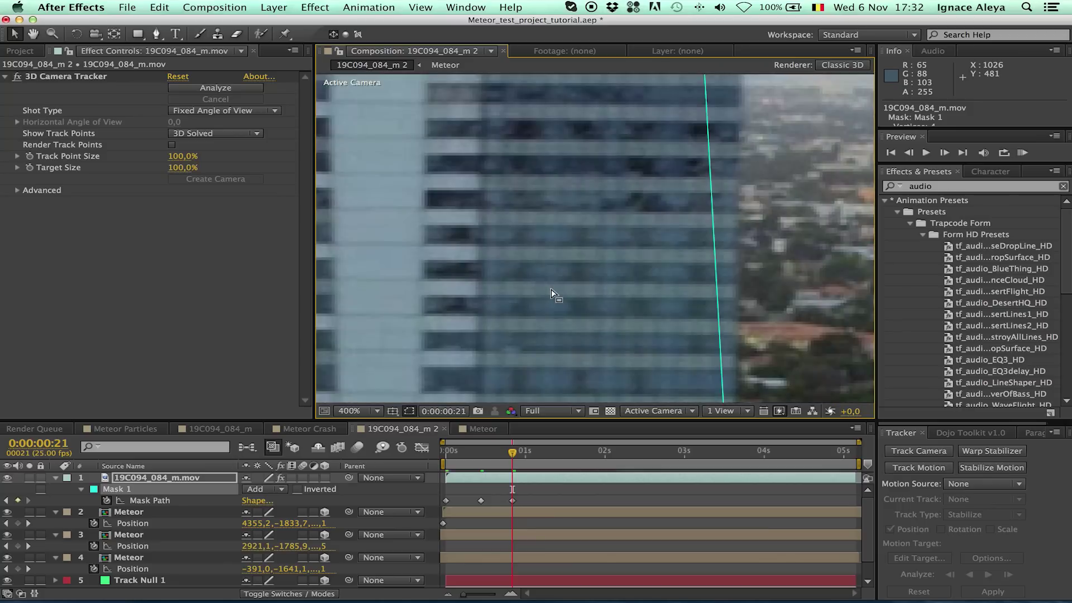
Align the mask's two upper points, just above the frame, with the tower's edges at 0:00:00:21
scroll(550, 179, up, 8)
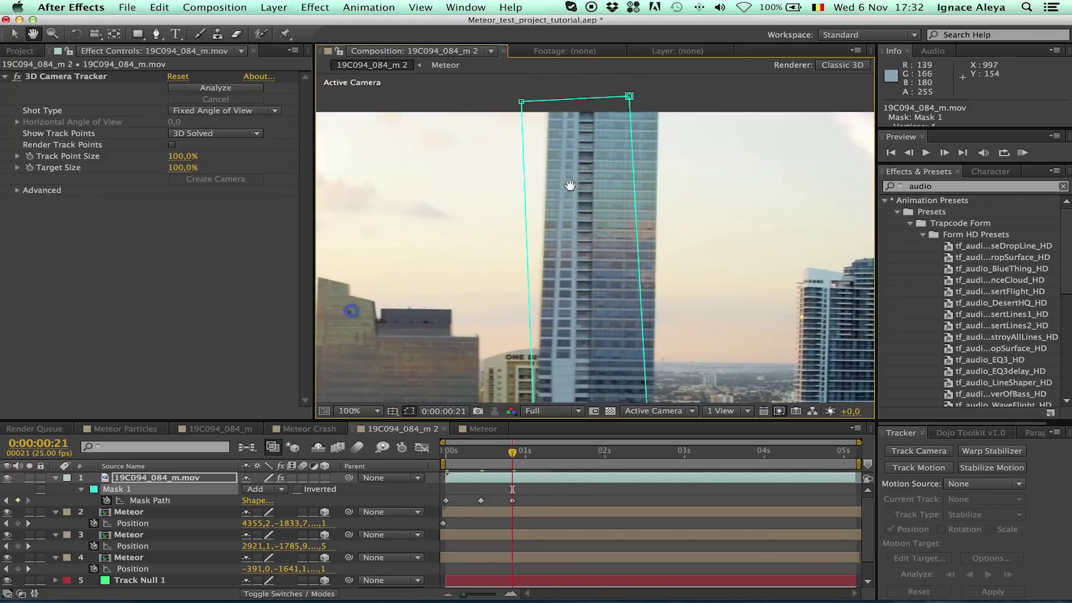
drag(524, 145, 544, 143)
drag(628, 138, 657, 139)
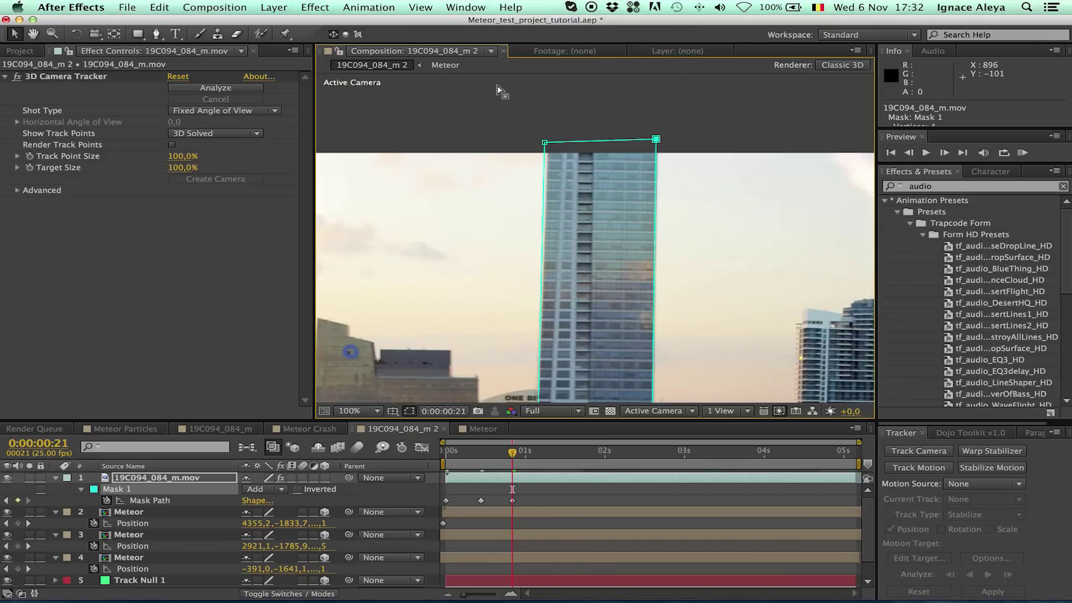
key(comma)
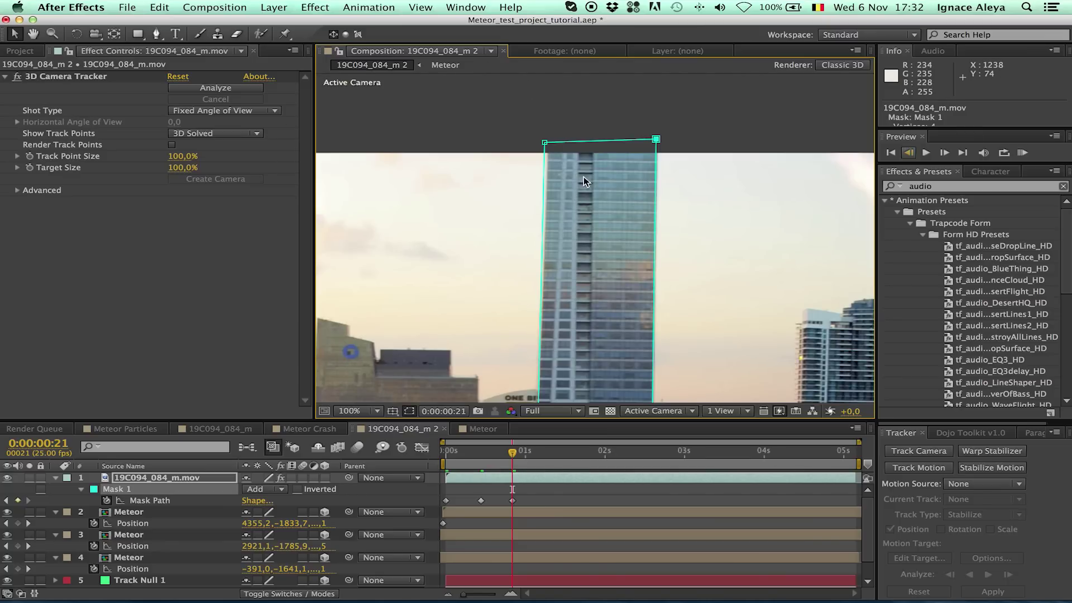
scroll(575, 272, down, 5)
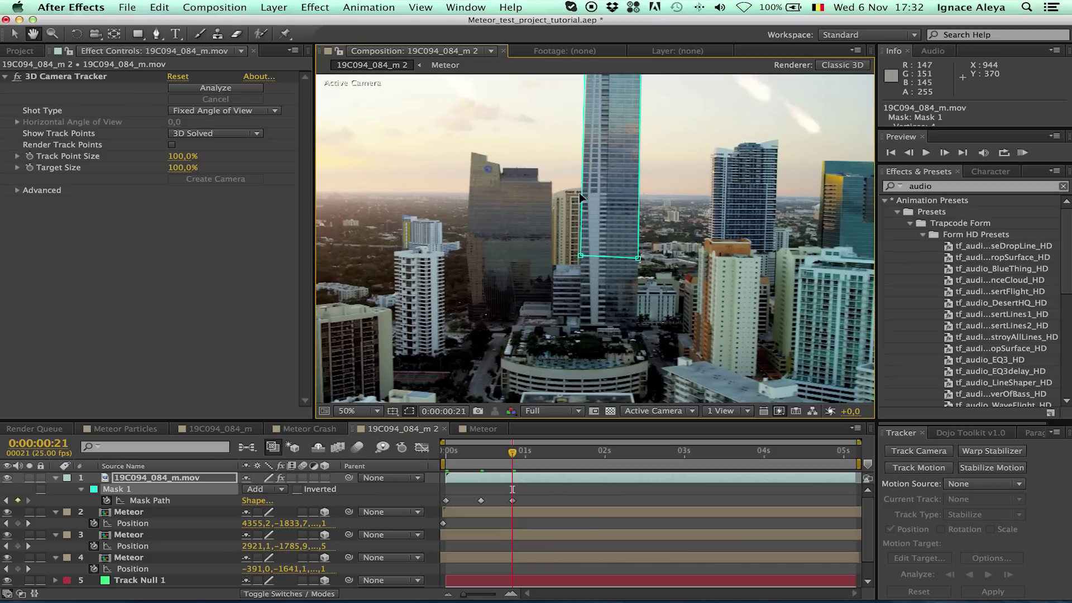
key(h)
key(comma)
scroll(606, 223, down, 1)
key(v)
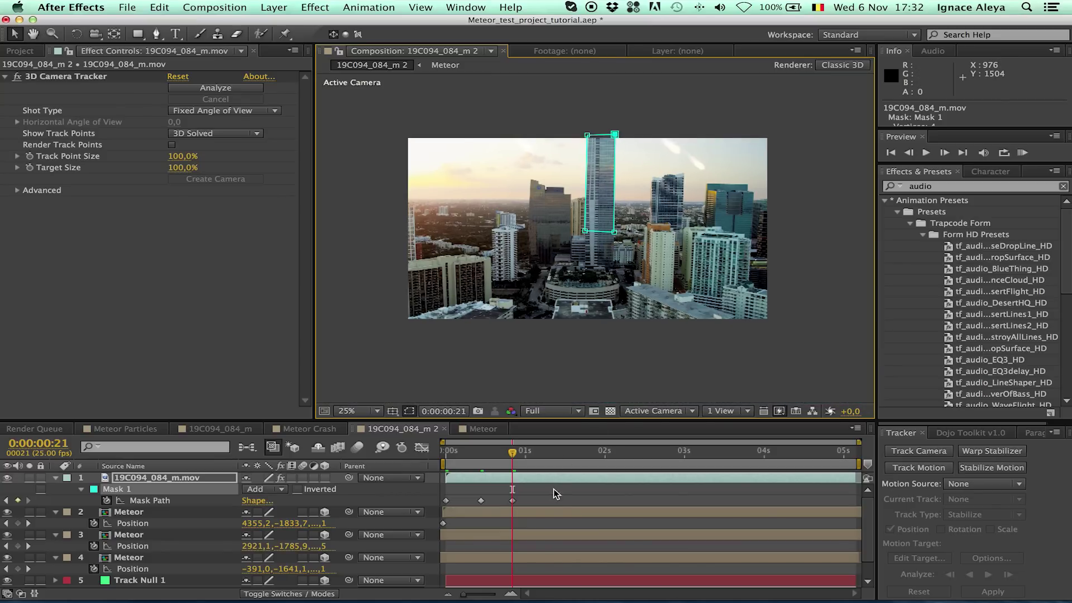
Deselect the layers, play a RAM preview of the masked meteor shot and return to 0:00:00:21
click(554, 494)
click(1021, 153)
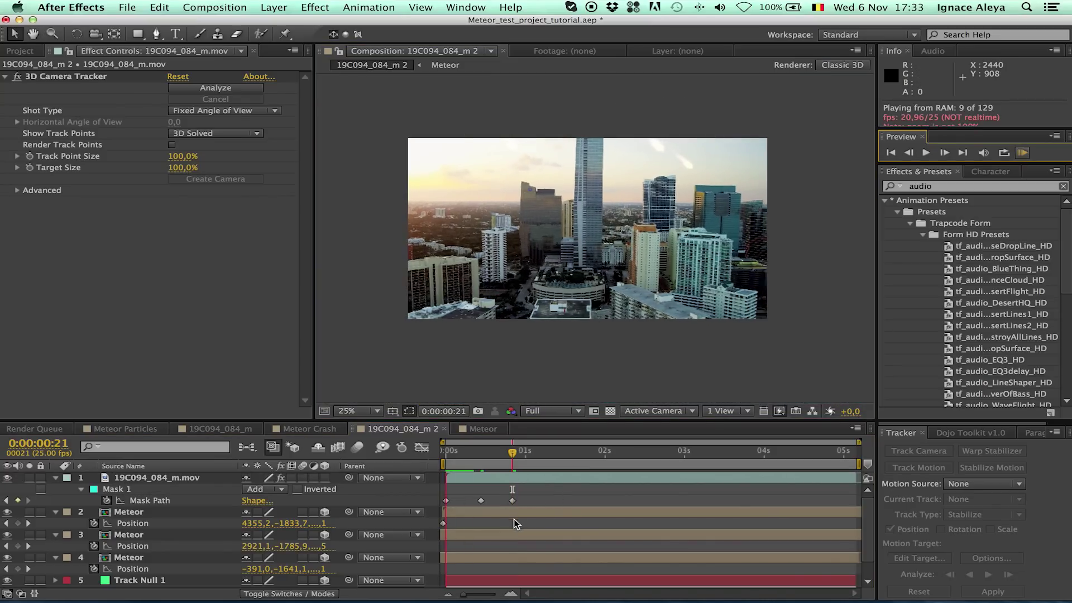
click(515, 454)
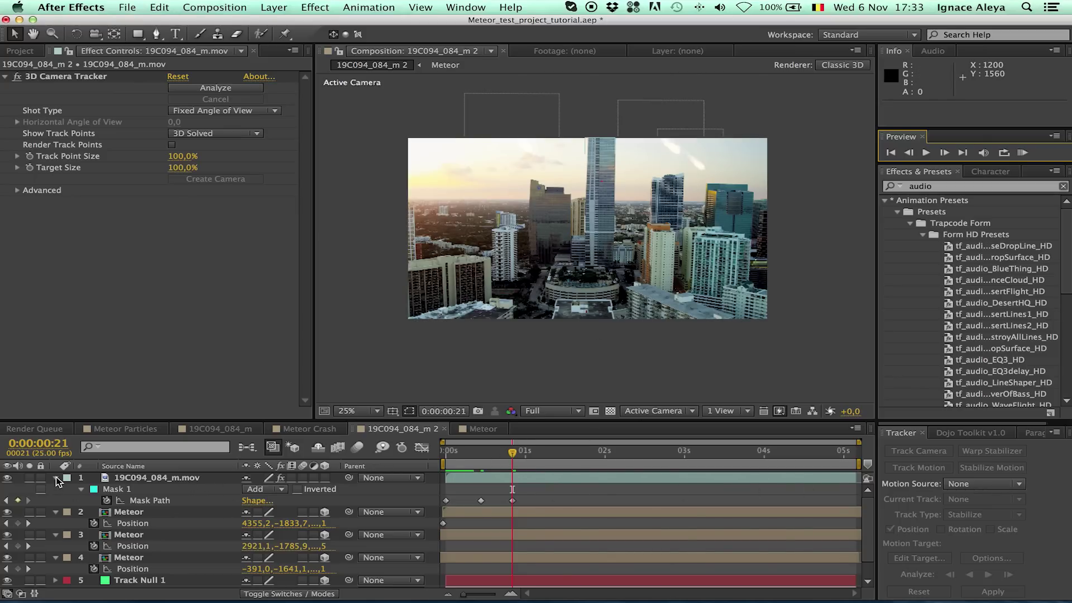
Collapse the properties of all layers and add the Meteor composition from the project as the top layer
click(128, 484)
key(super+a)
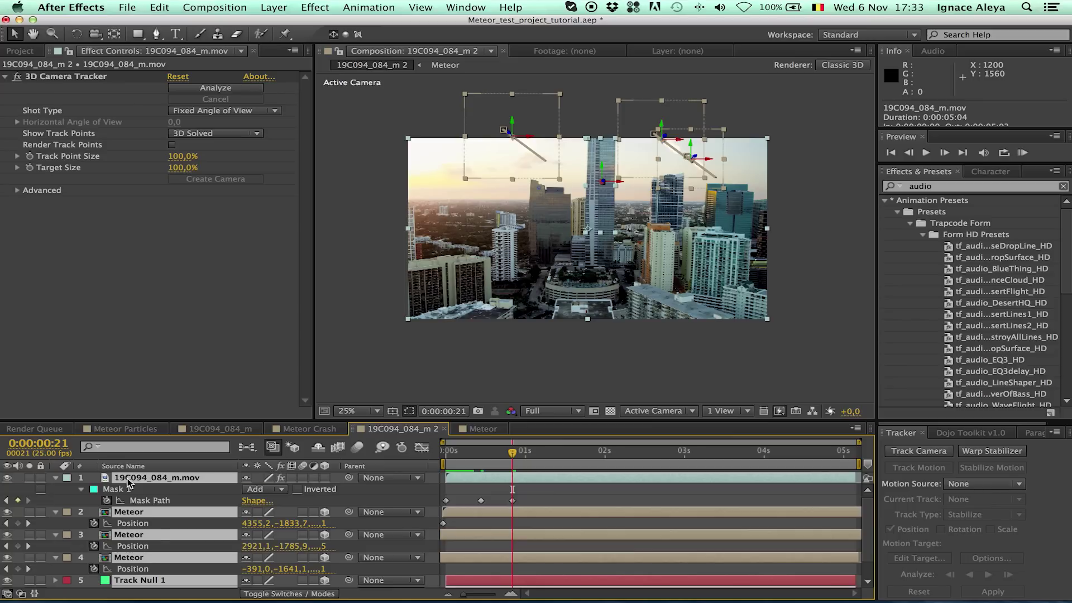
key(u)
click(266, 558)
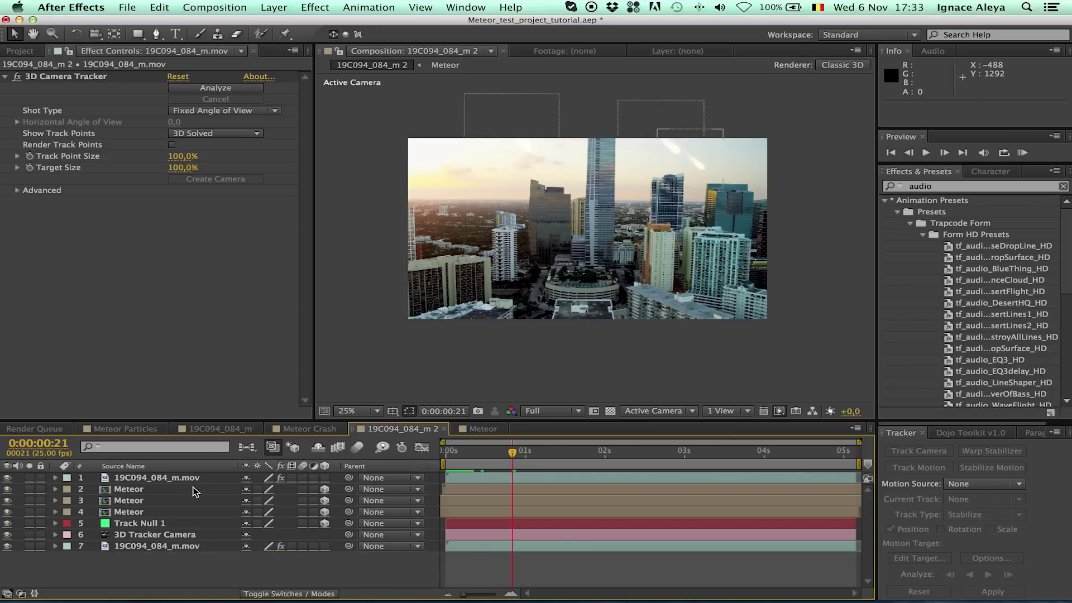
click(25, 50)
drag(45, 207, 170, 473)
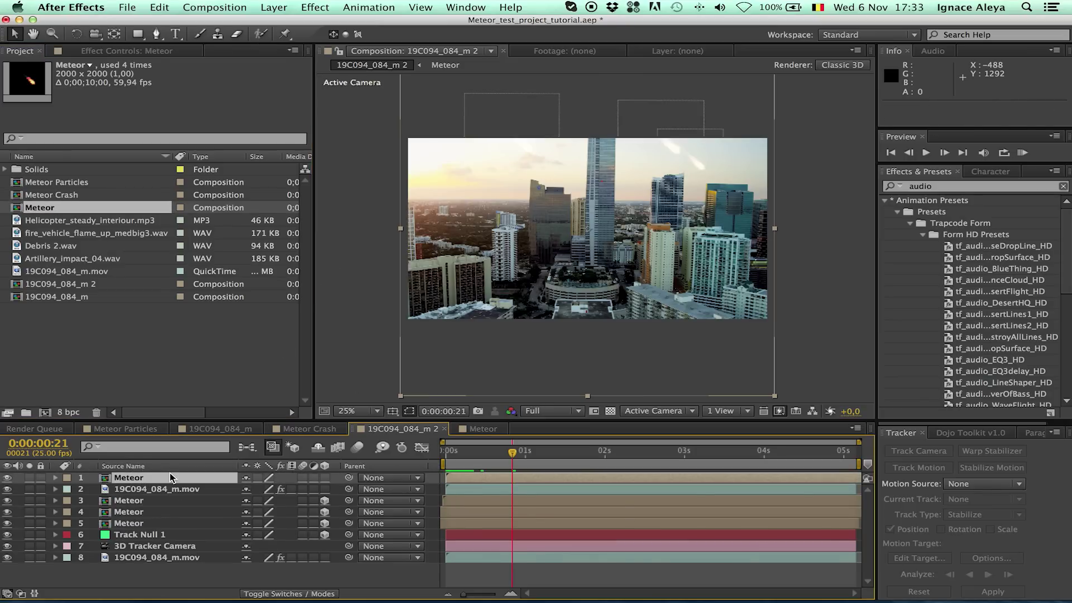
Apply the Tint effect to the top Meteor layer and set Amount to Tint to 38%
click(313, 6)
mouse_move(365, 128)
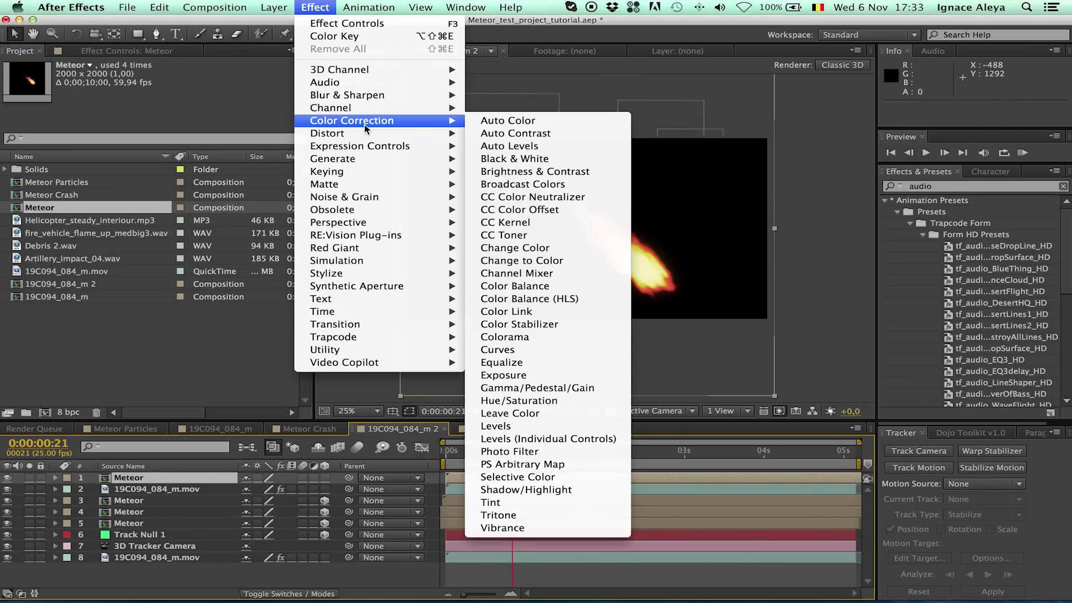
click(494, 502)
drag(199, 117, 176, 121)
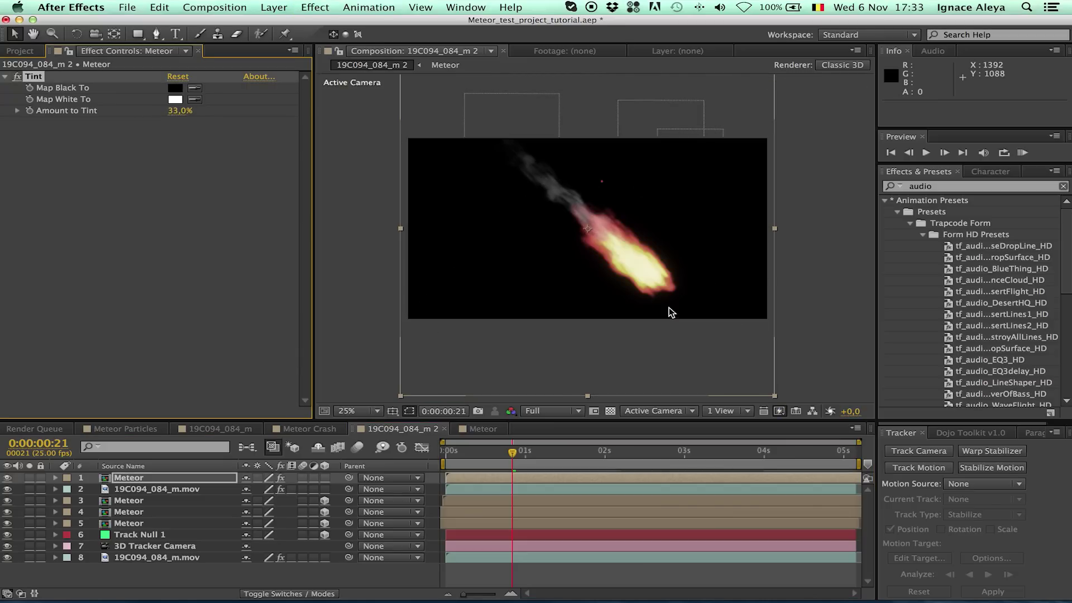
drag(176, 109, 182, 115)
Add a Curves effect to the top Meteor layer and shape its RGB curve into a gentle S for more contrast
click(314, 6)
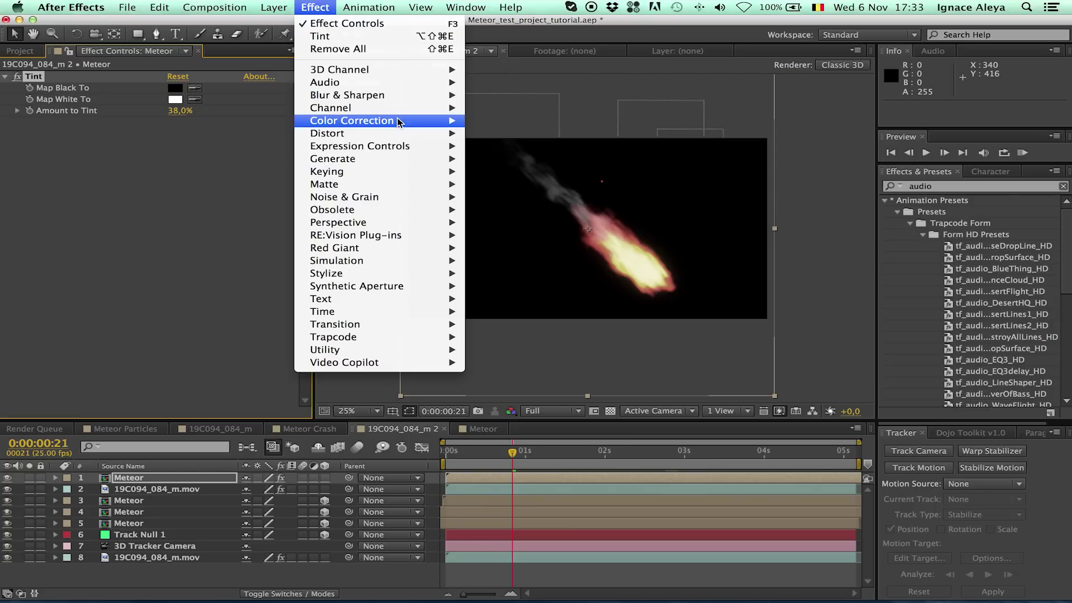
mouse_move(391, 121)
click(513, 350)
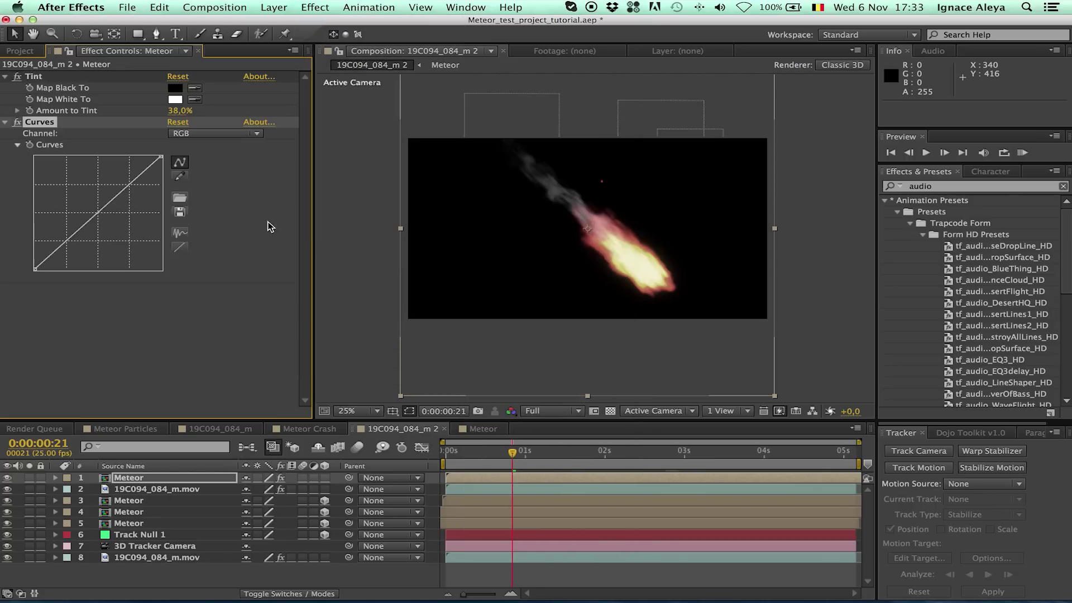
drag(127, 188, 125, 178)
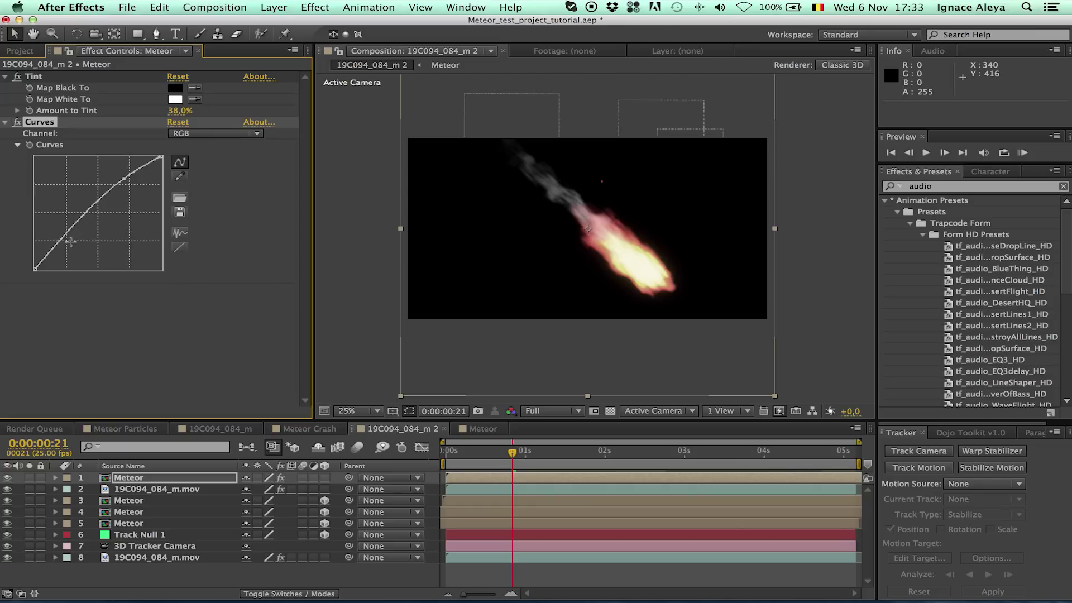
drag(71, 241, 72, 243)
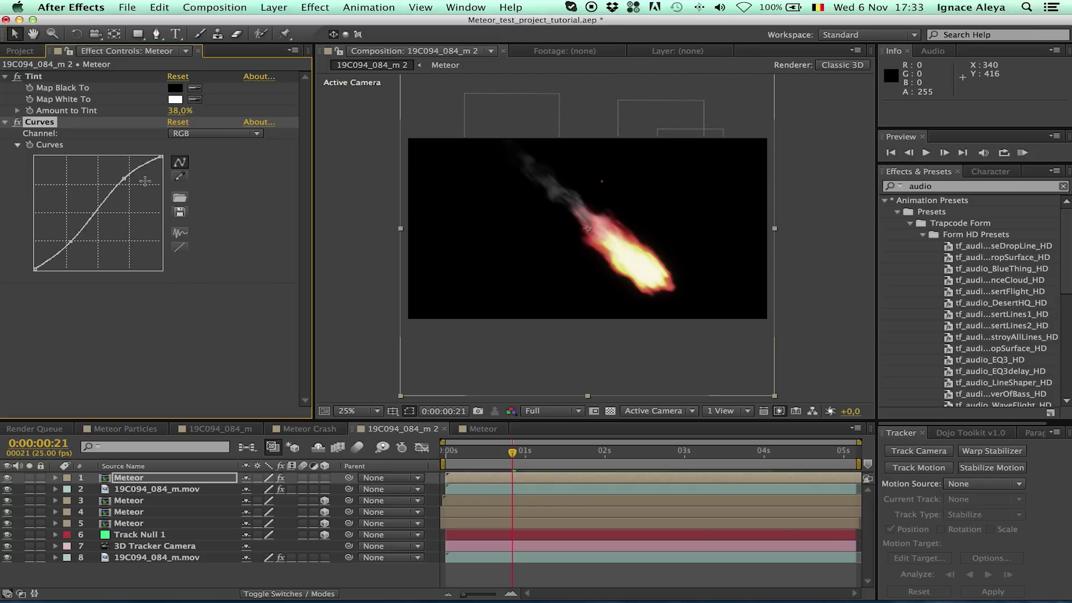
Pull down the highlights of the Red channel in the Meteor layer's Curves effect
click(187, 134)
click(187, 160)
drag(142, 173, 134, 191)
Lower the highlights and slightly raise the shadows of the Blue channel in the Meteor layer's Curves effect
click(194, 136)
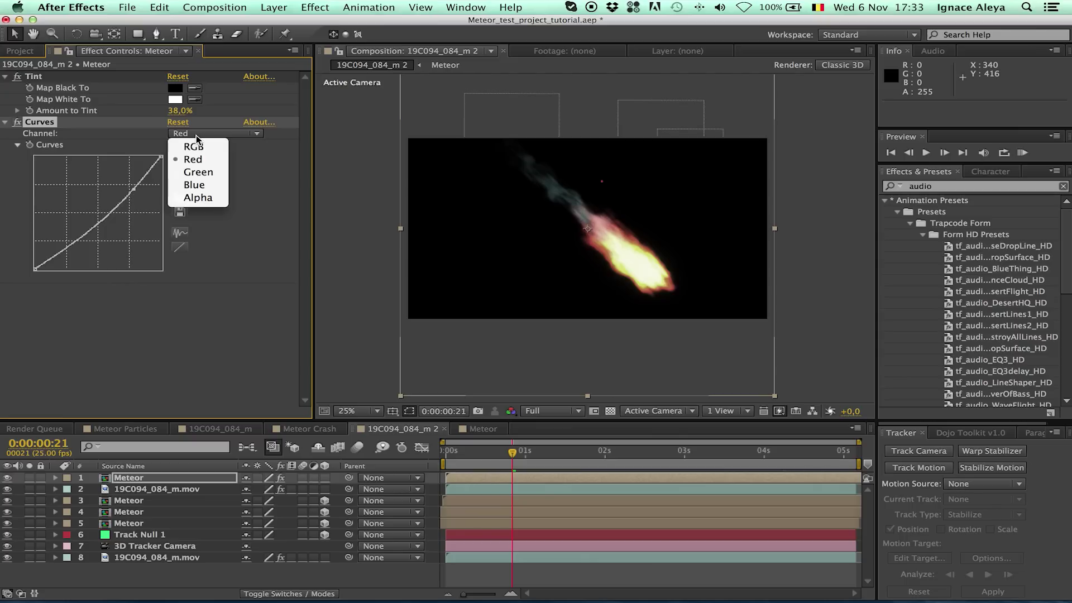
click(189, 186)
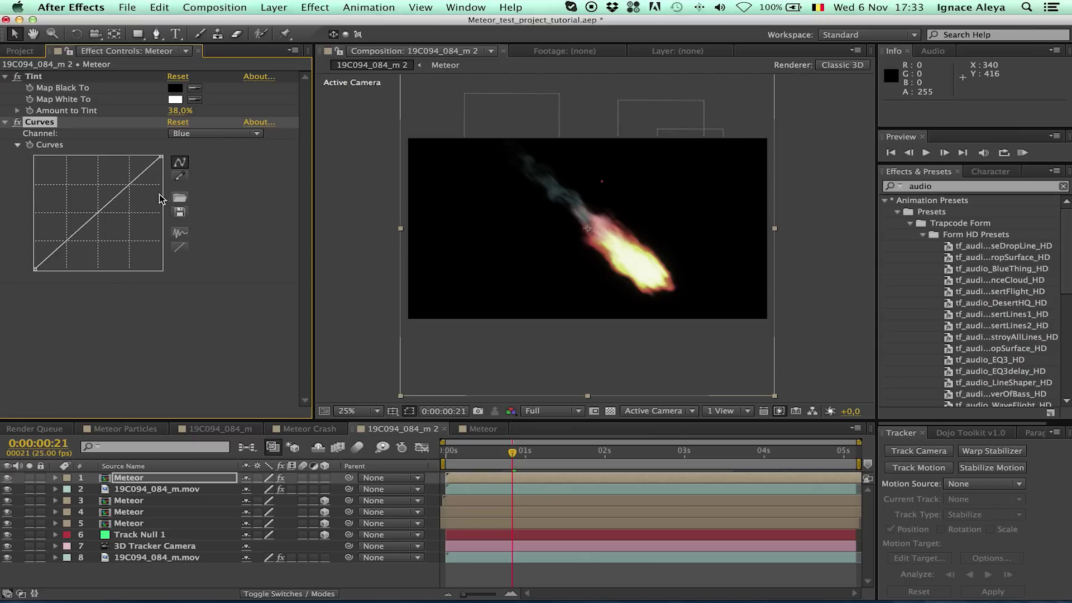
drag(130, 188, 131, 188)
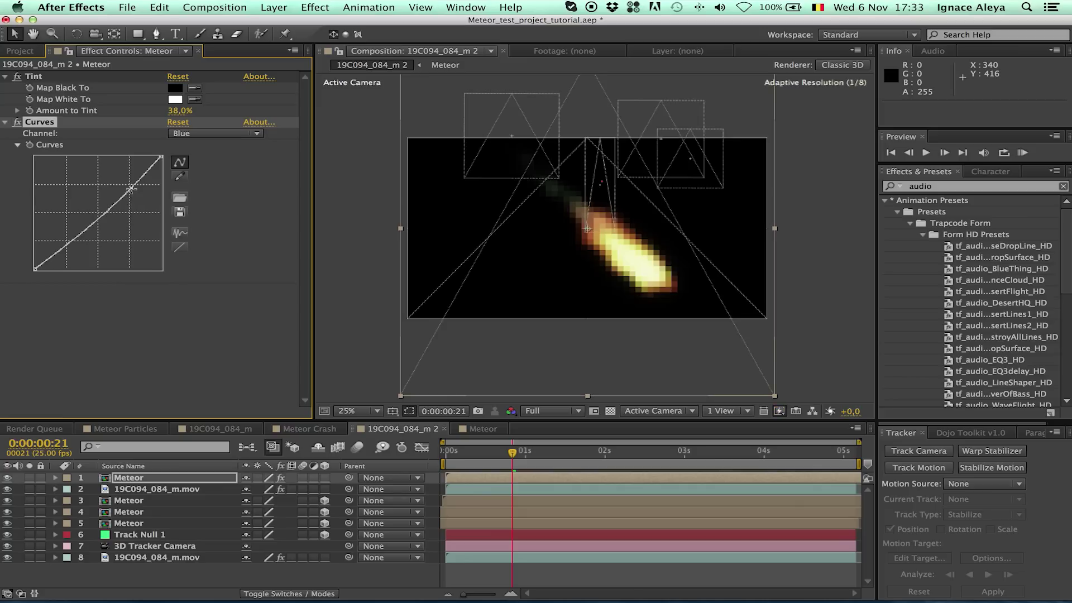
click(68, 240)
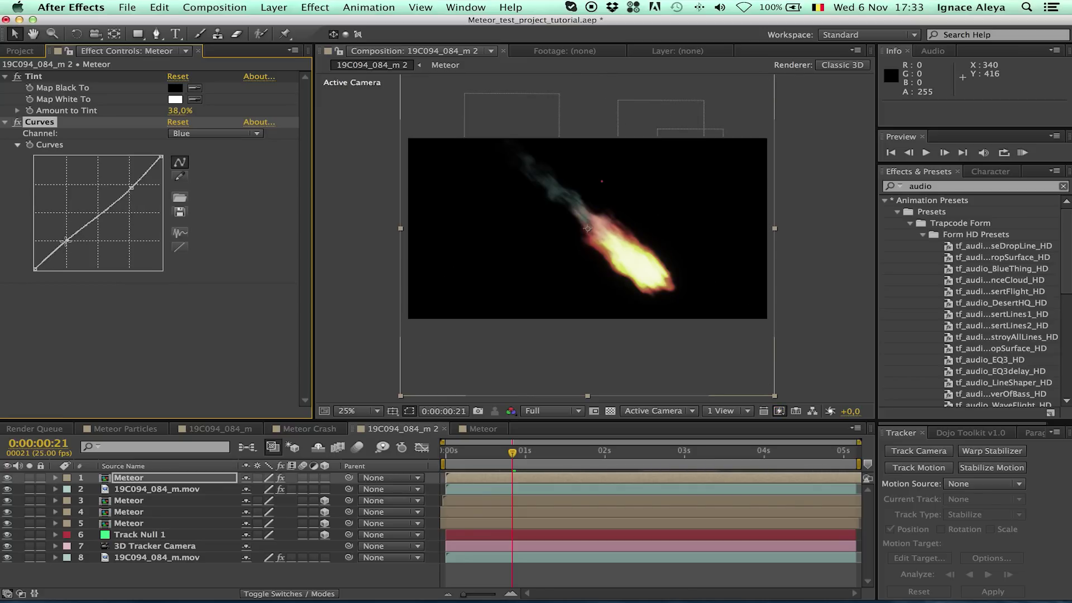
drag(67, 240, 65, 240)
Set the blending mode of the top Meteor layer to Screen
click(326, 596)
click(270, 478)
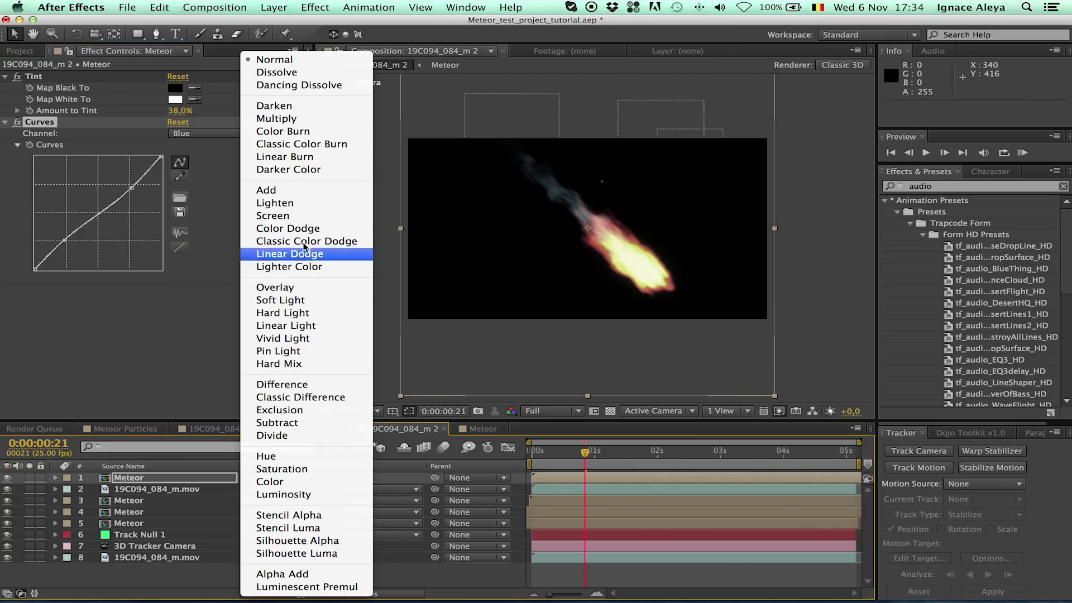
click(304, 220)
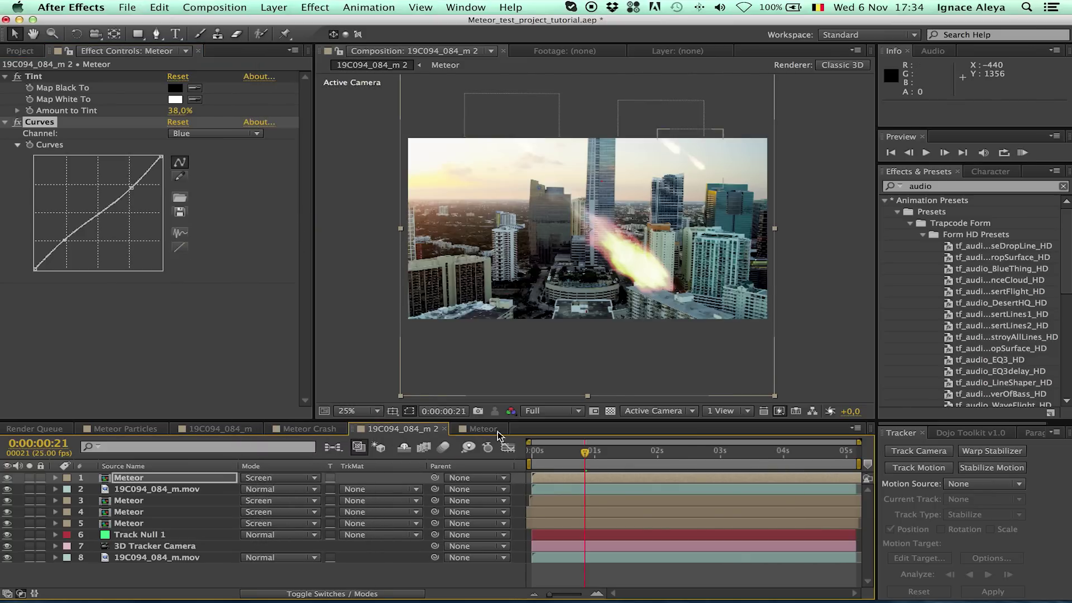
click(353, 594)
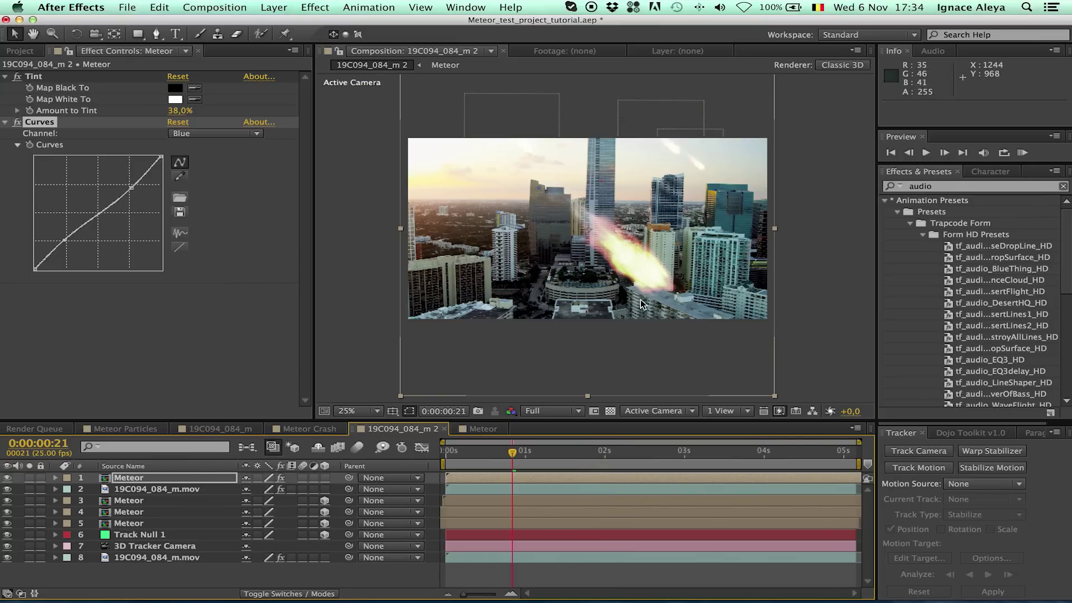
Move the top Meteor layer out past the frame's upper-left corner to -380, -412 and keyframe its Position at 0:00:00:21
drag(648, 286, 370, 244)
key(p)
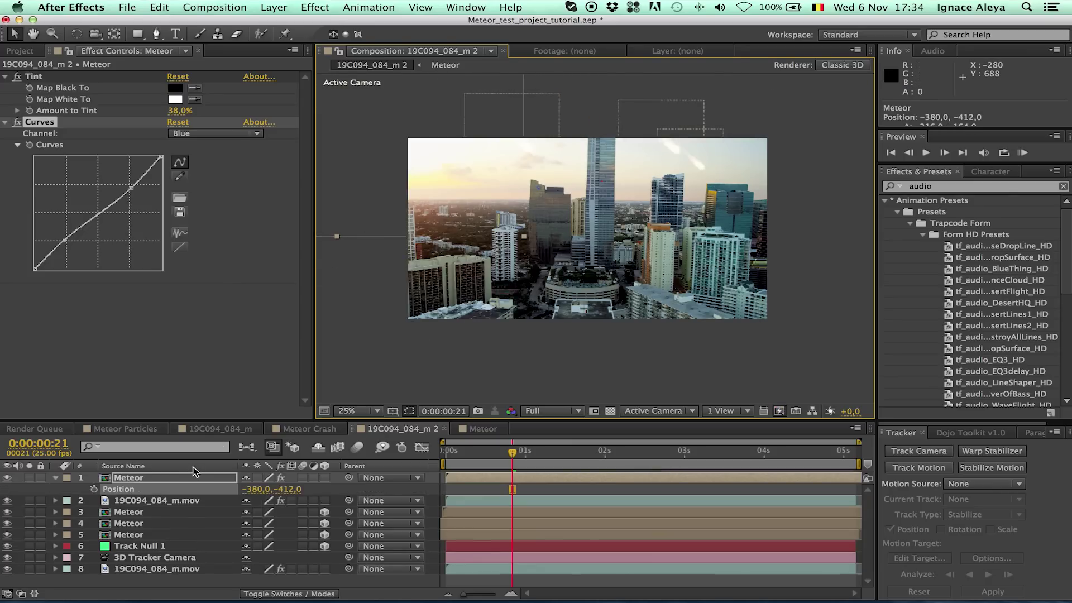
click(94, 490)
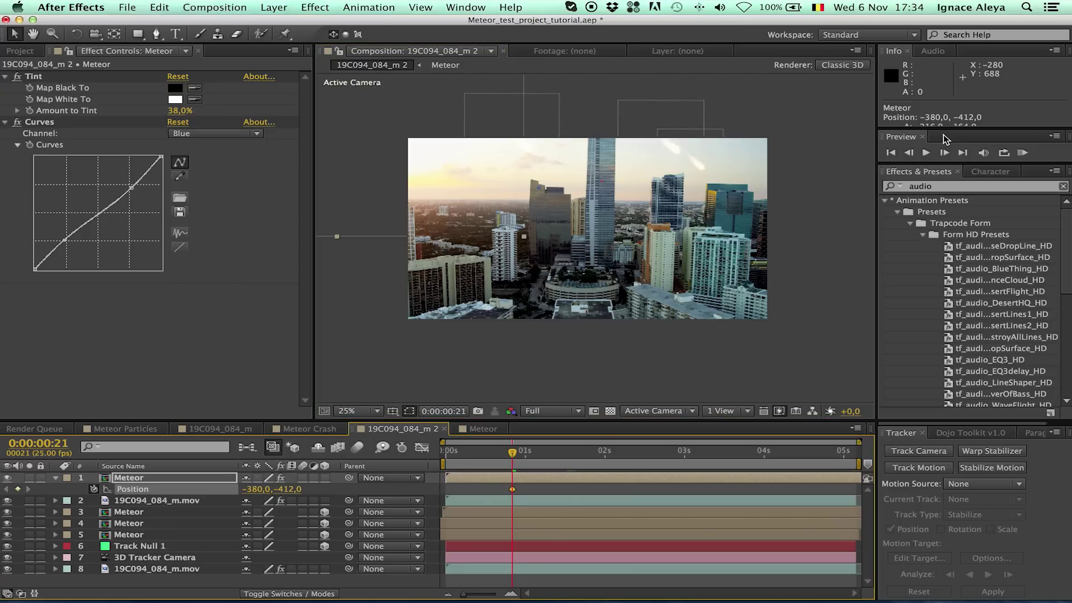
At 0:00:01:06, move the top Meteor layer down across the footage to Position 1132, 884
key(shift+Page_Down)
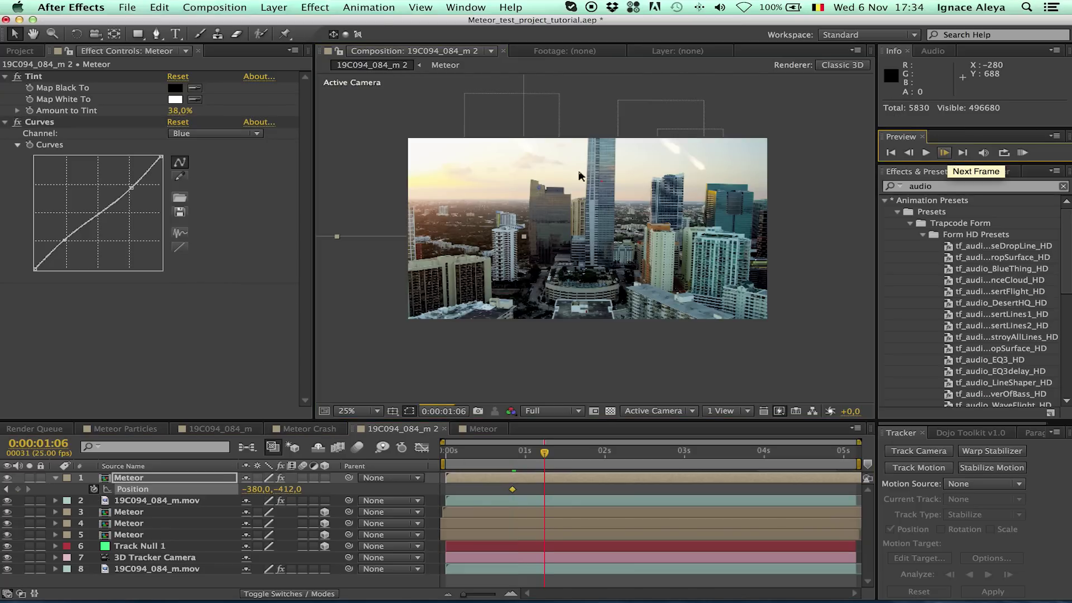
drag(359, 149, 508, 245)
drag(589, 289, 640, 370)
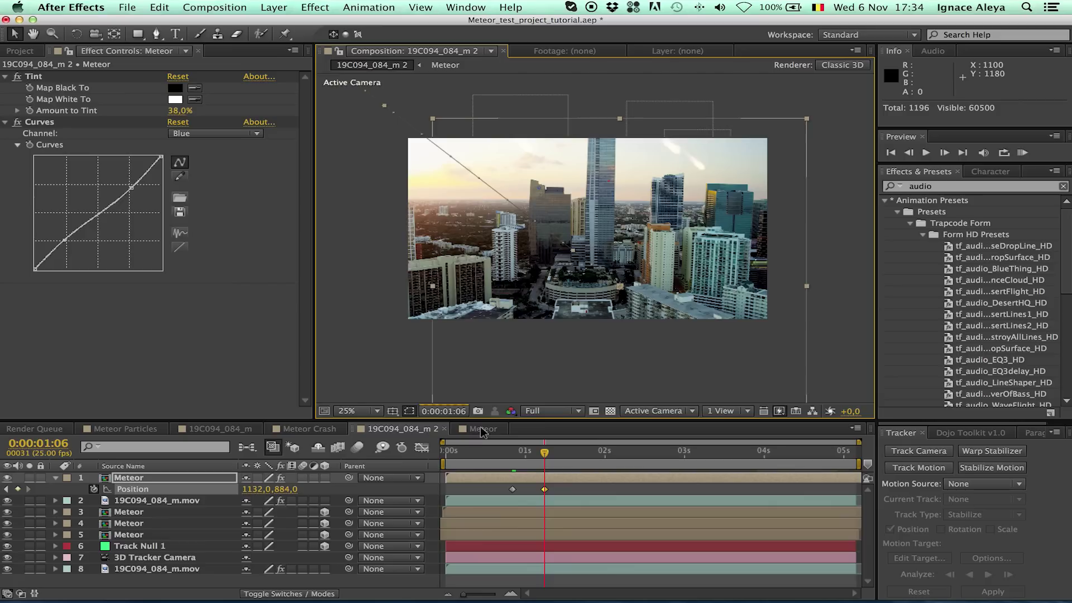
Try a Wind Y of -238 in the Smoke trail layer's Particular effect inside the Meteor composition, and undo it
click(482, 431)
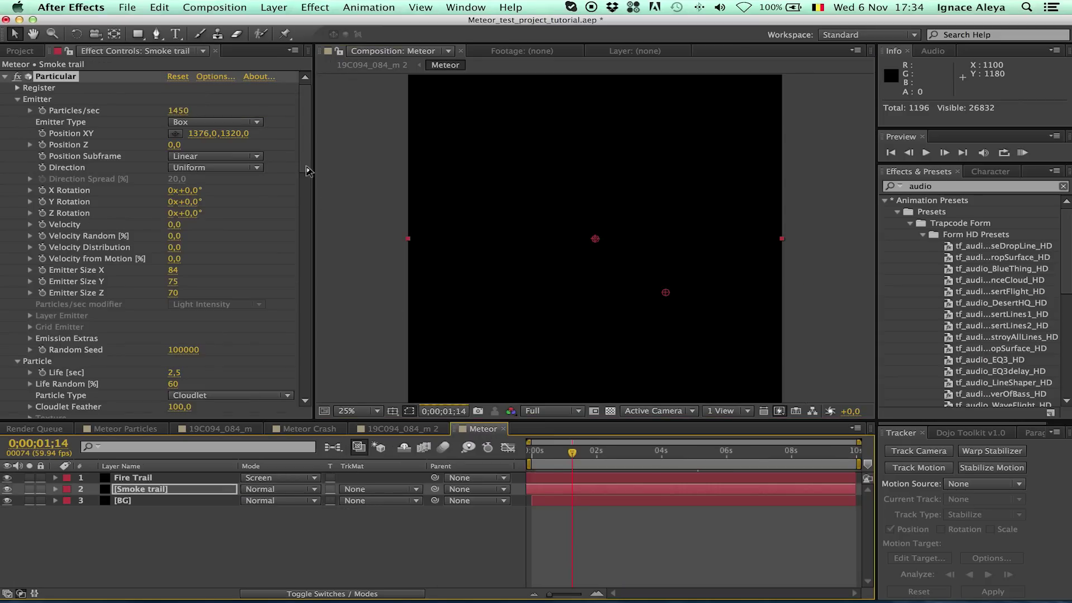
drag(304, 159, 306, 346)
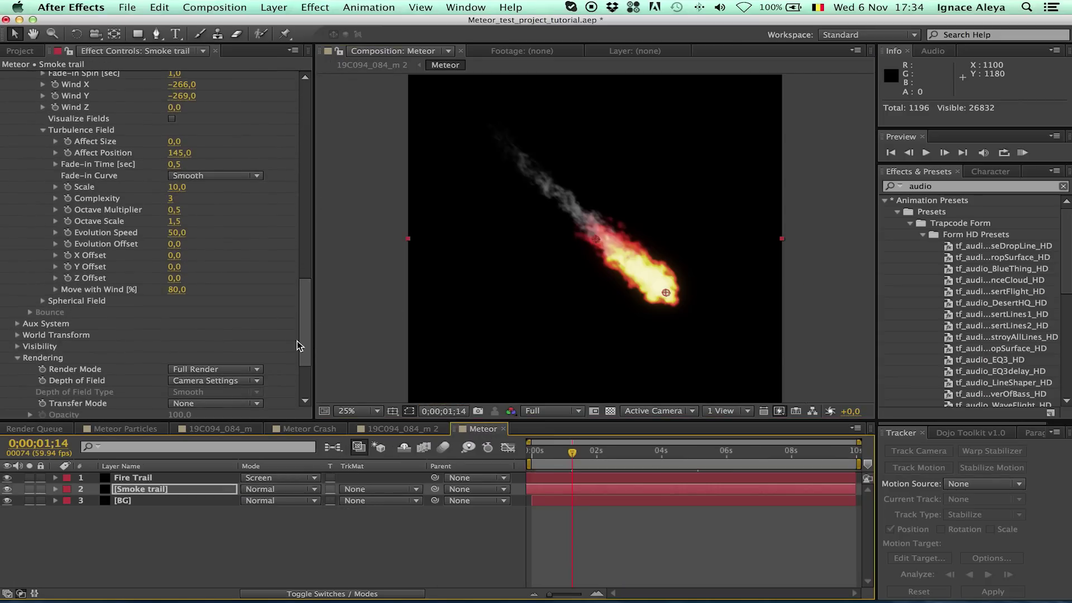
scroll(85, 129, up, 2)
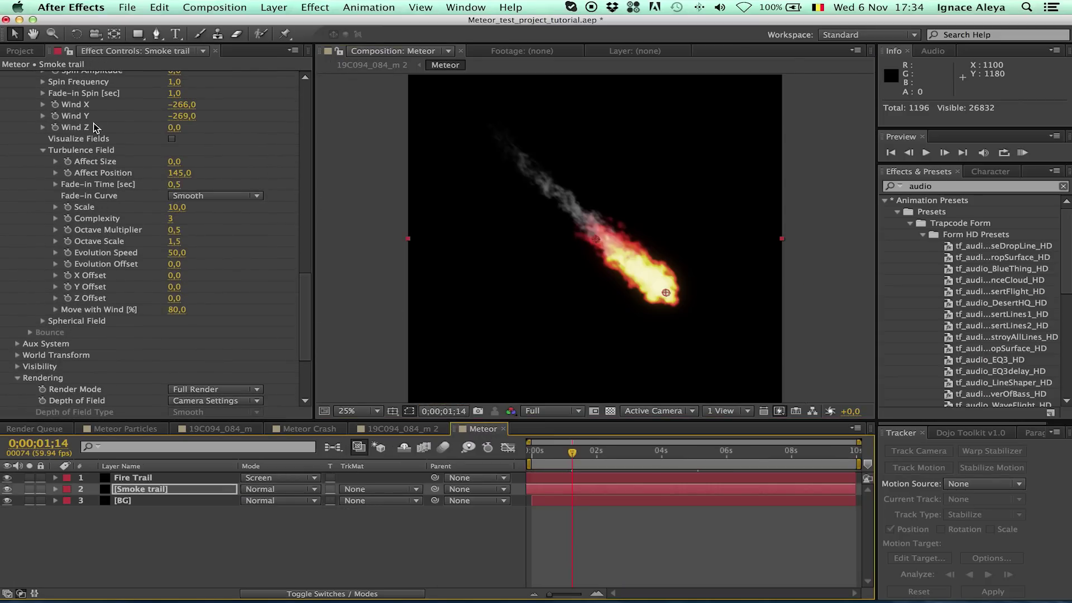
click(181, 119)
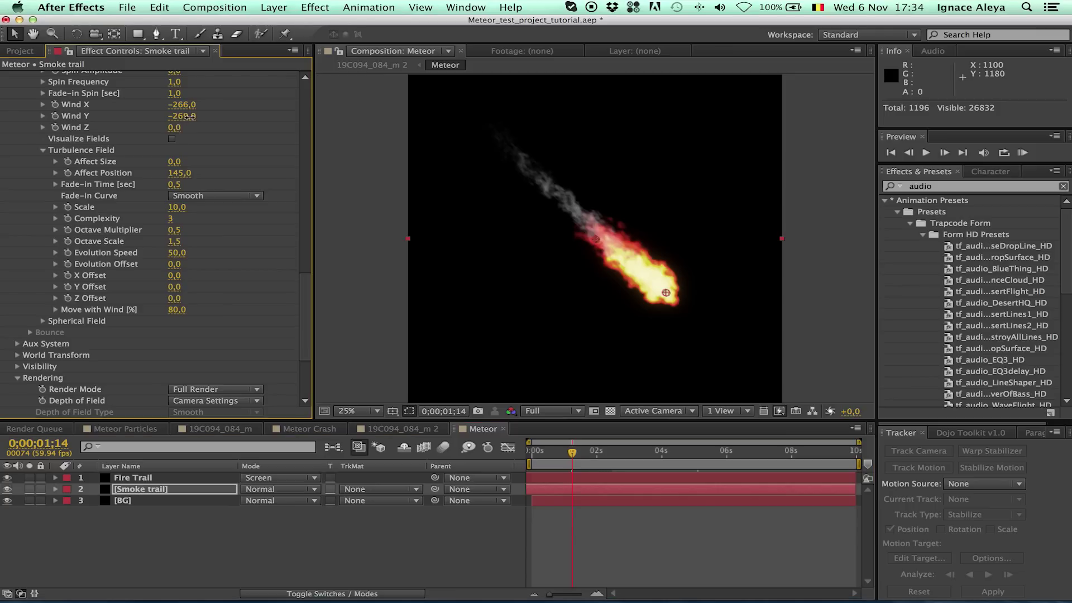
drag(197, 116, 205, 120)
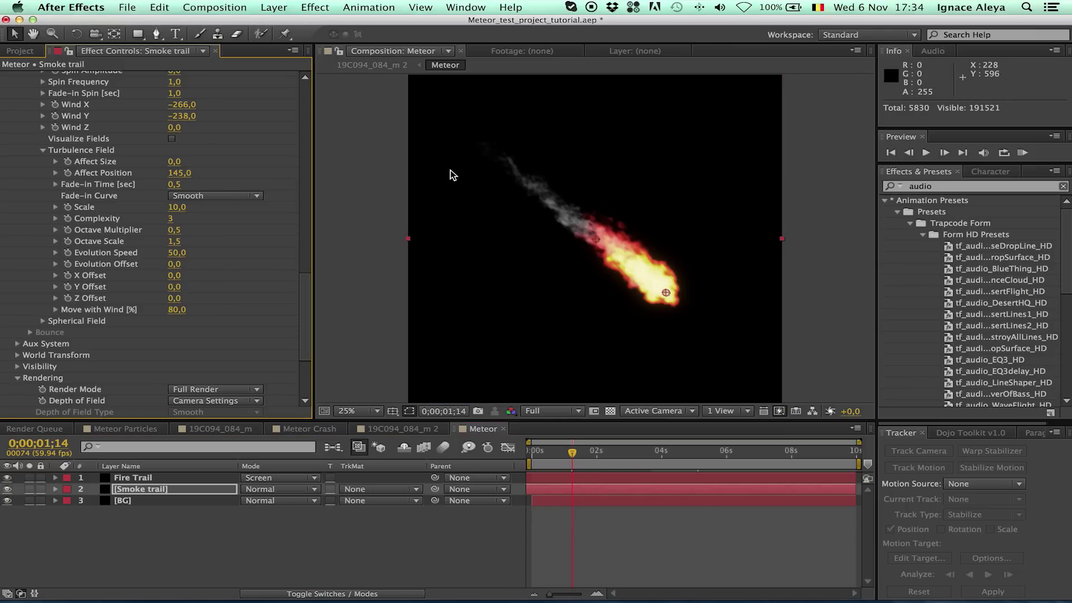
key(super+z)
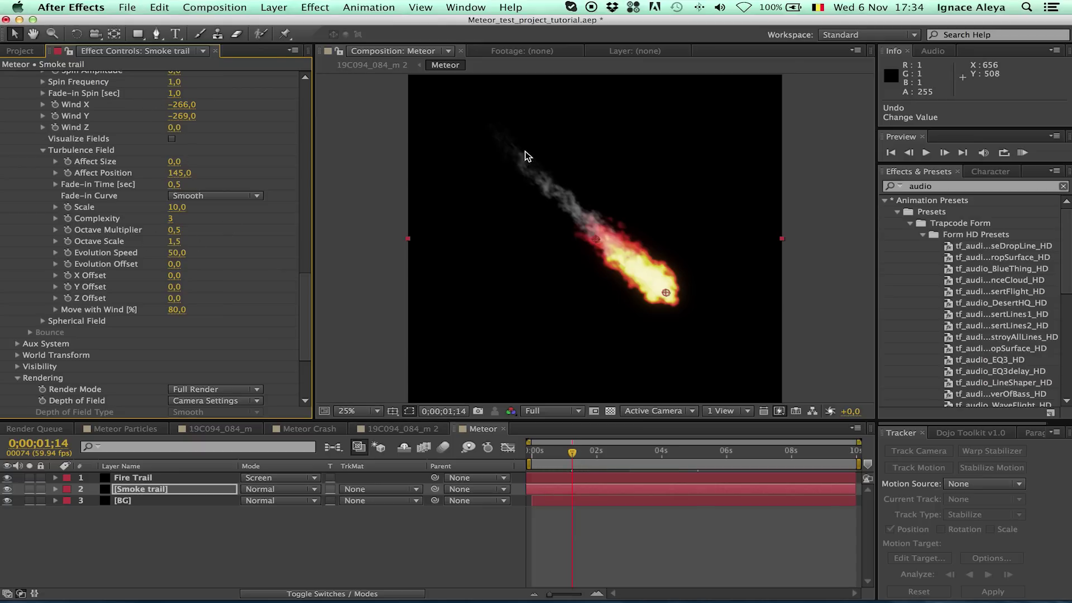
click(408, 428)
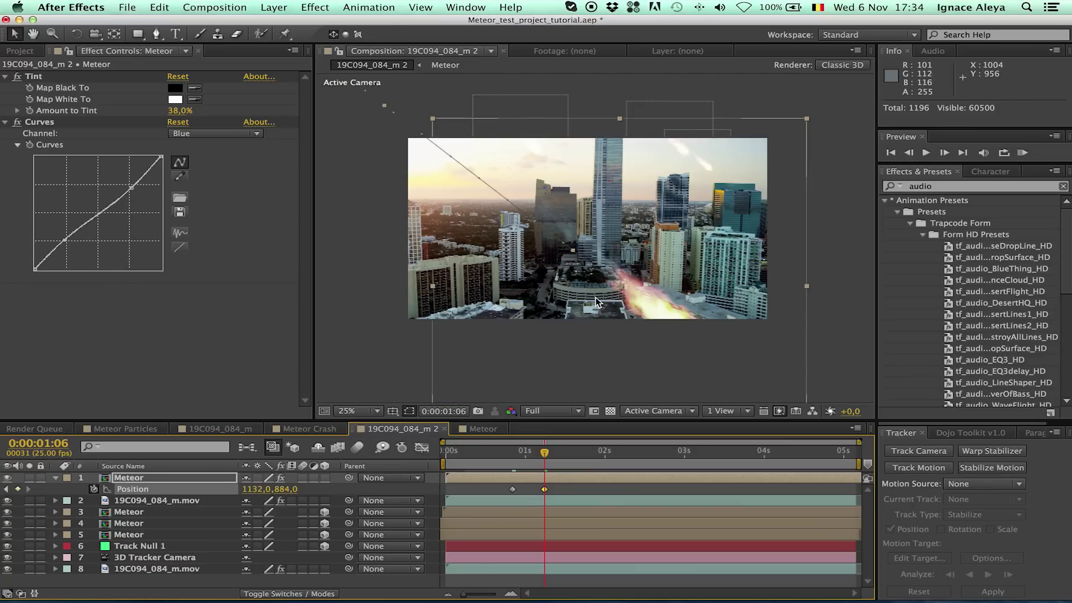
At 0:00:01:06, move the top Meteor layer further down past the frame's lower-right corner to Position 2012, 1596
key(super+z)
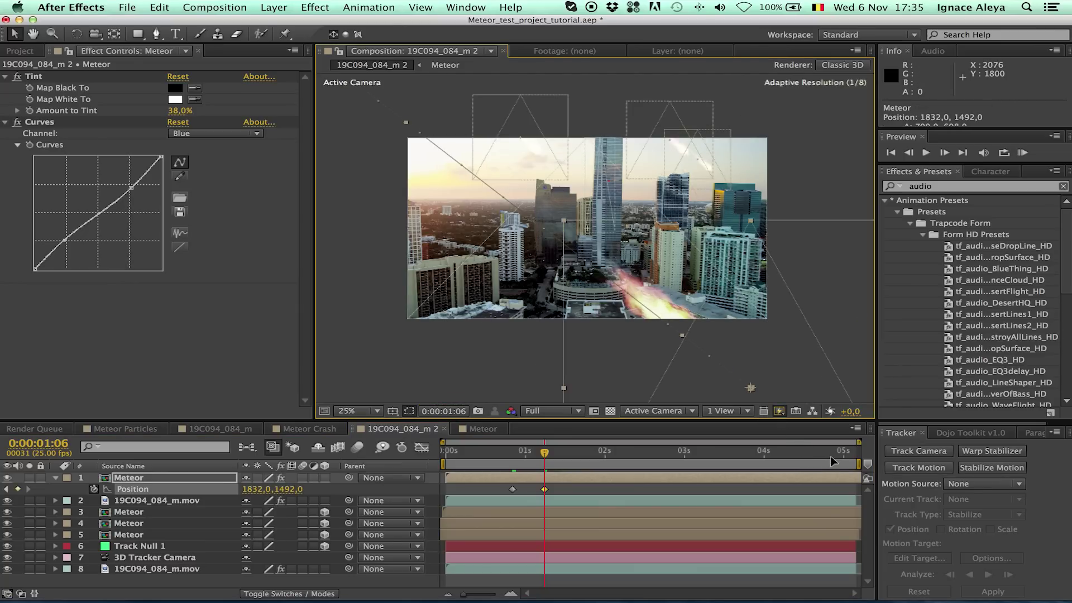
key(super+z)
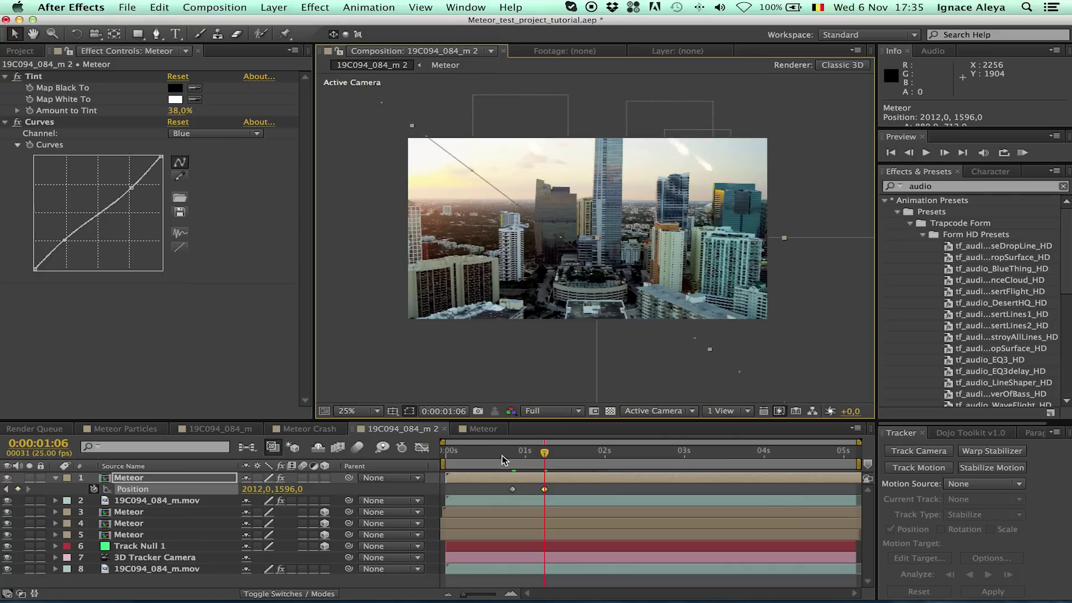
Limit the work area to the foreground meteor's flight, ending at 0:00:01:11, and preview it from RAM
drag(500, 463, 561, 456)
click(561, 457)
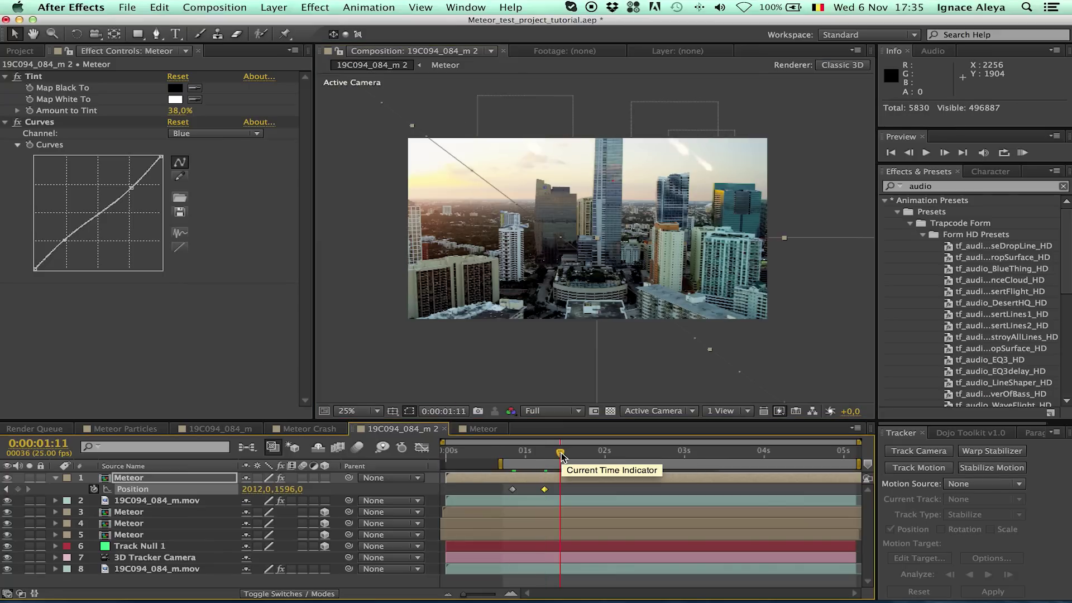
key(n)
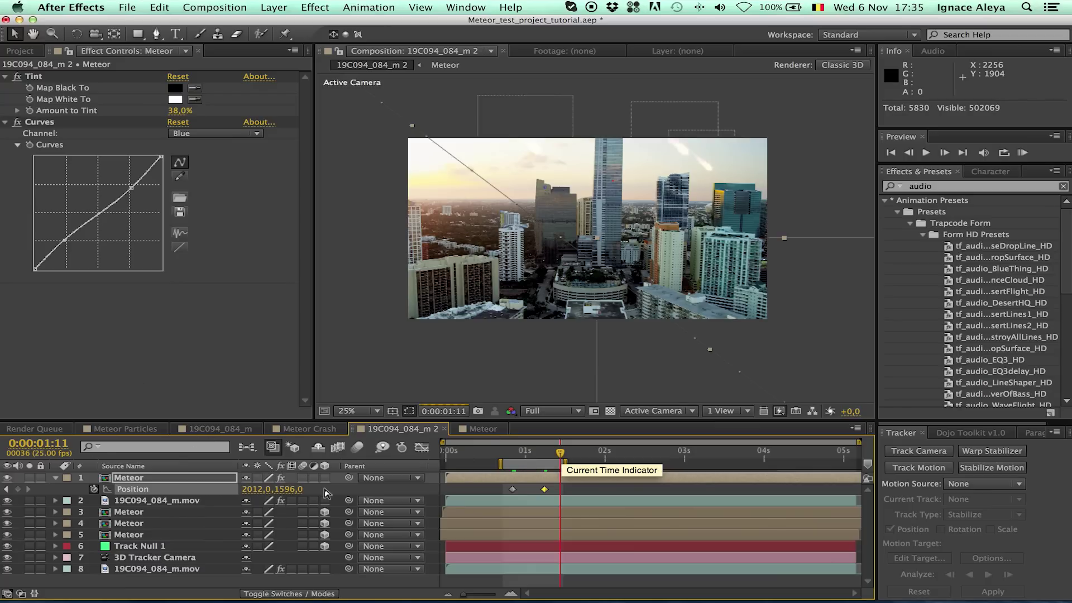
click(1022, 153)
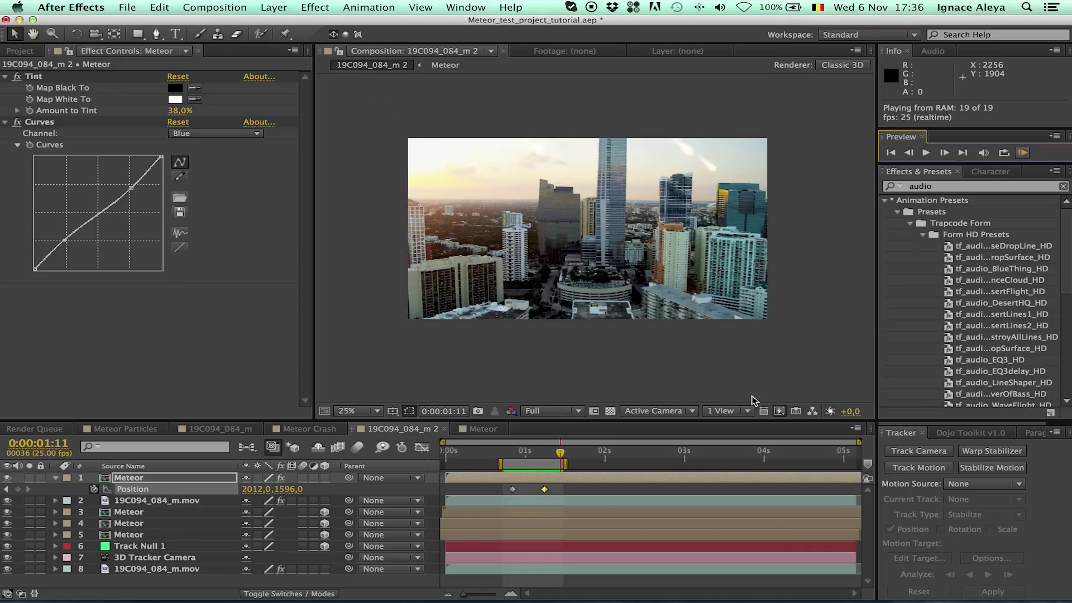
click(528, 456)
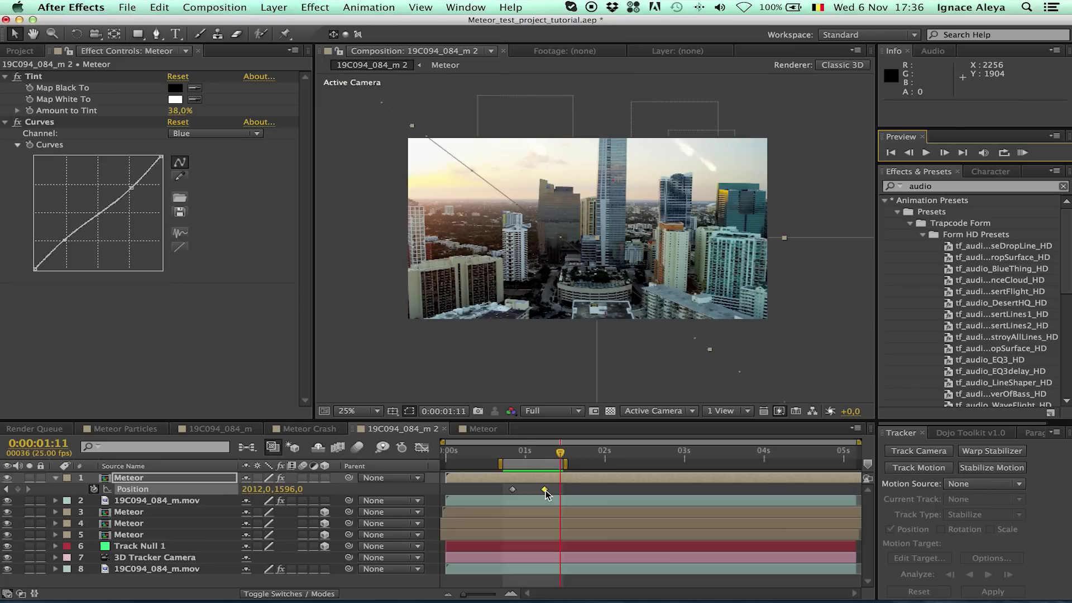
Move the top Meteor layer's last Position keyframe to 0:00:01:02 and preview the faster flight
mouse_move(546, 493)
drag(534, 490, 532, 490)
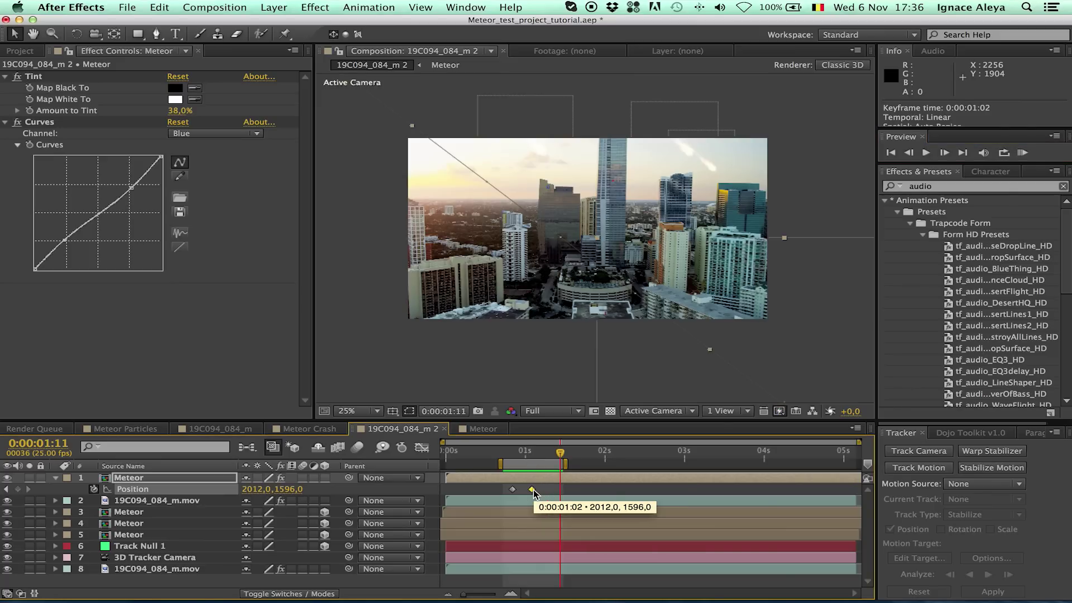
click(1022, 153)
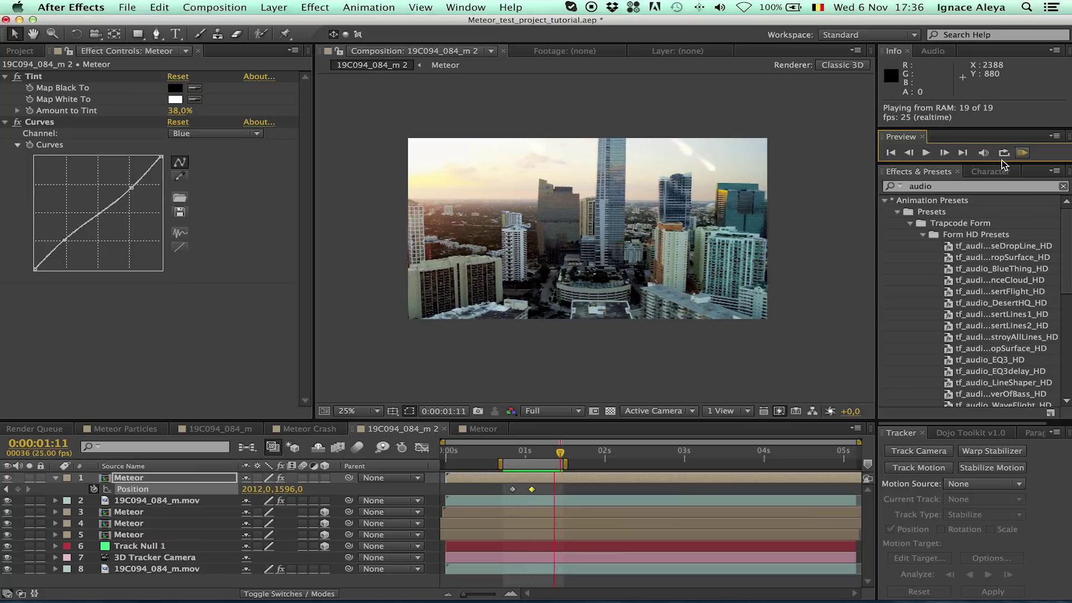
key(space)
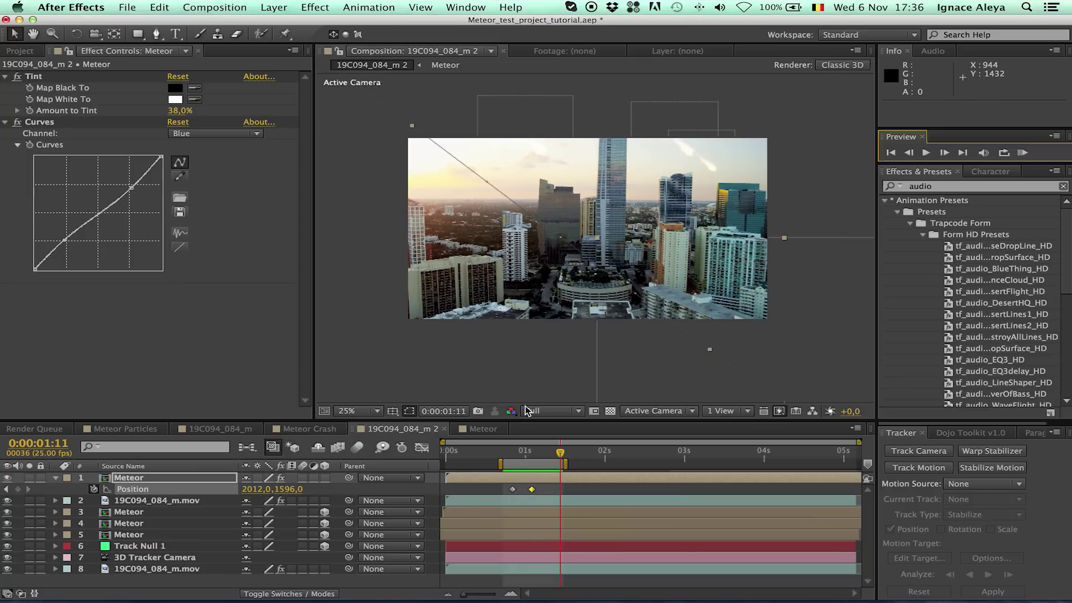
Scale the top Meteor layer up to 163% and preview the enlarged meteor's flight
click(524, 454)
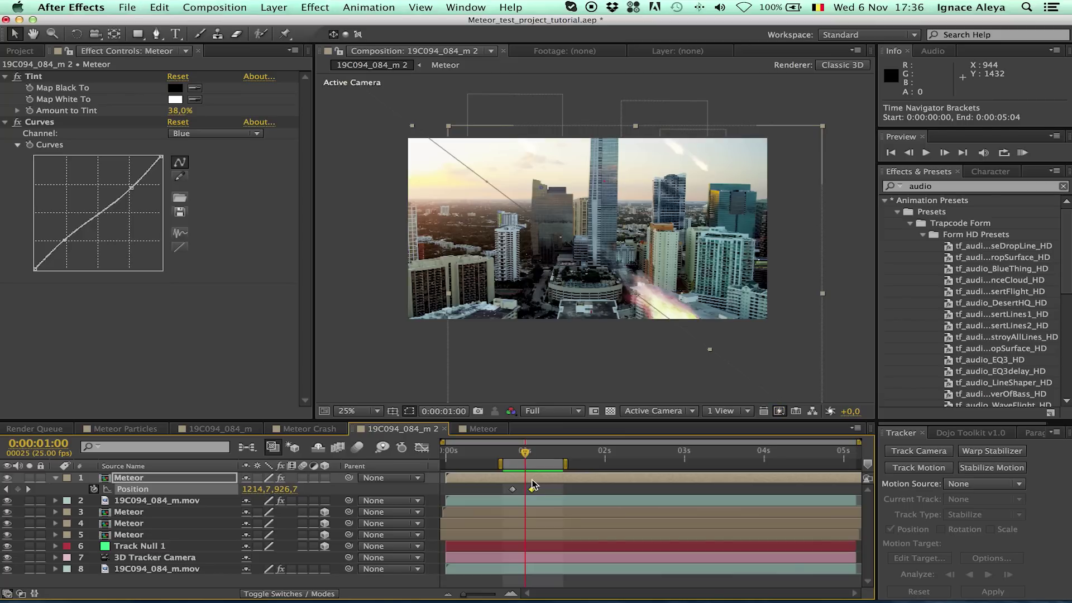
click(532, 480)
key(s)
drag(311, 489, 322, 490)
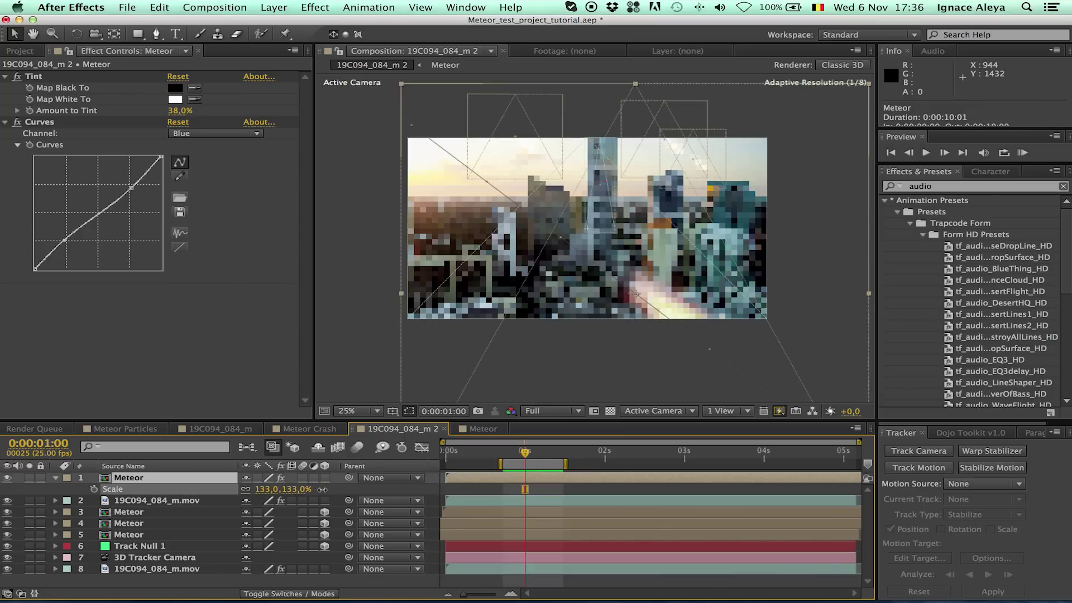
click(197, 484)
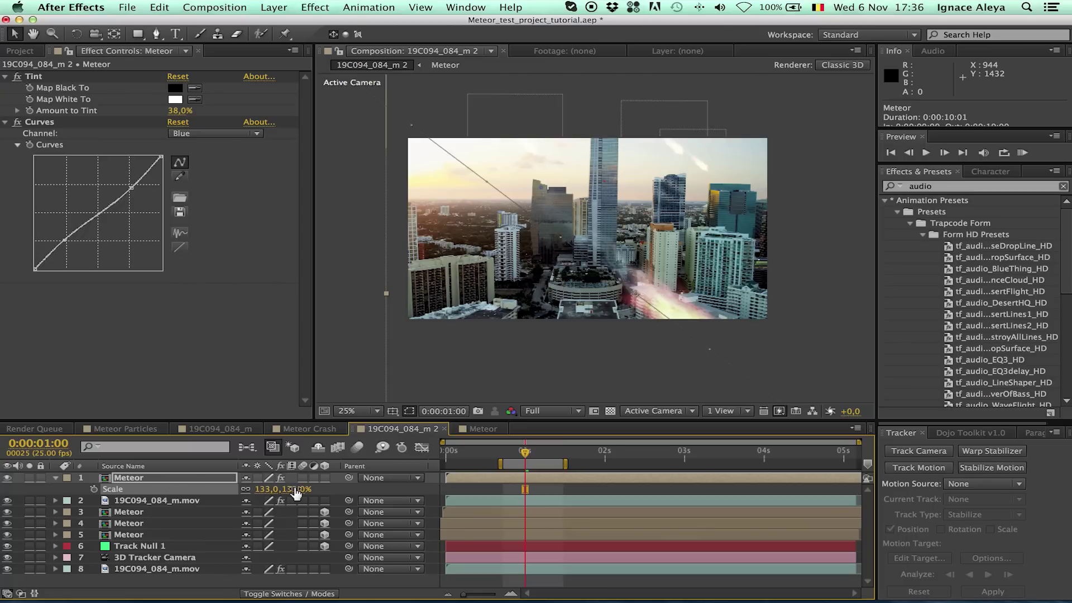
drag(305, 489, 318, 489)
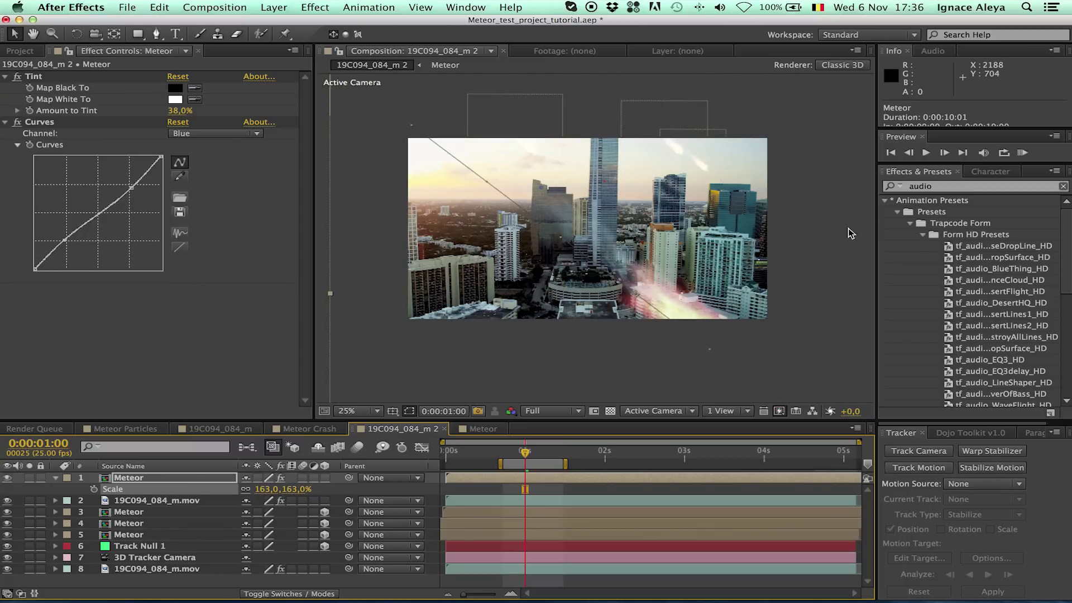
click(1022, 154)
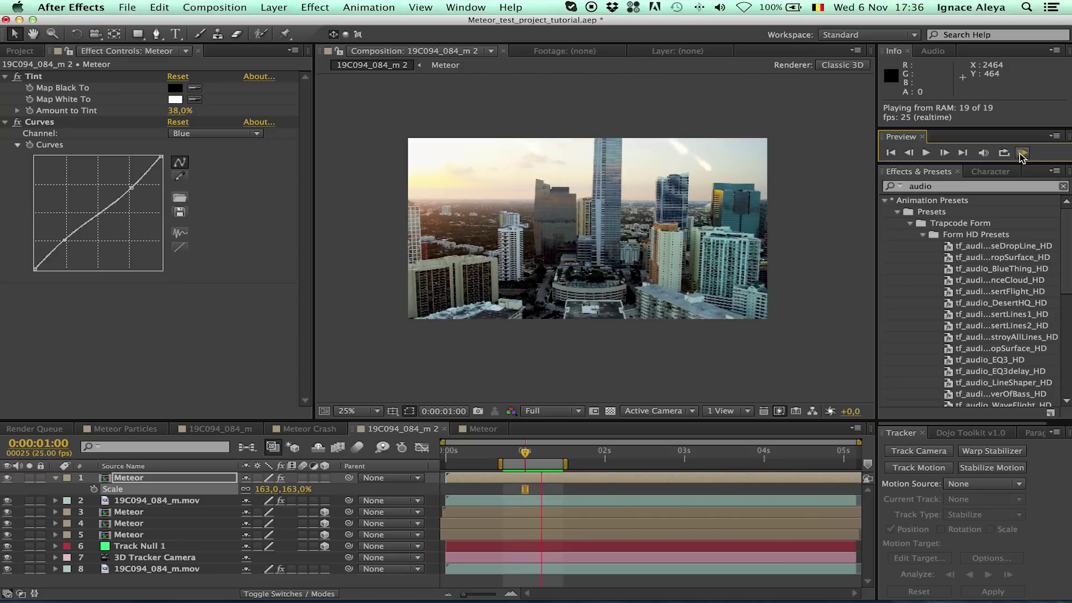
click(1022, 155)
click(1021, 155)
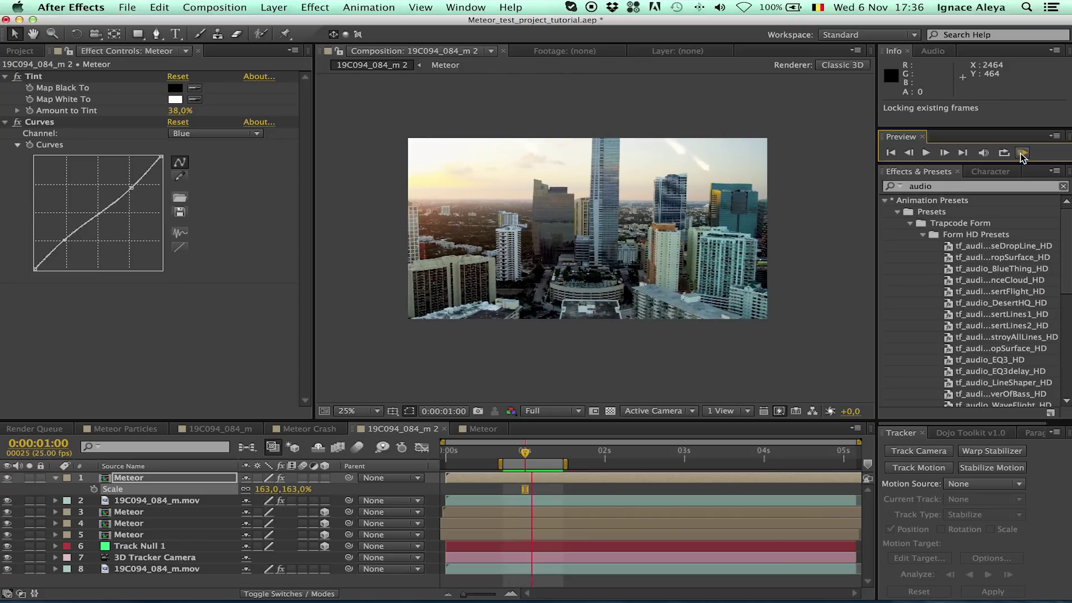
click(534, 474)
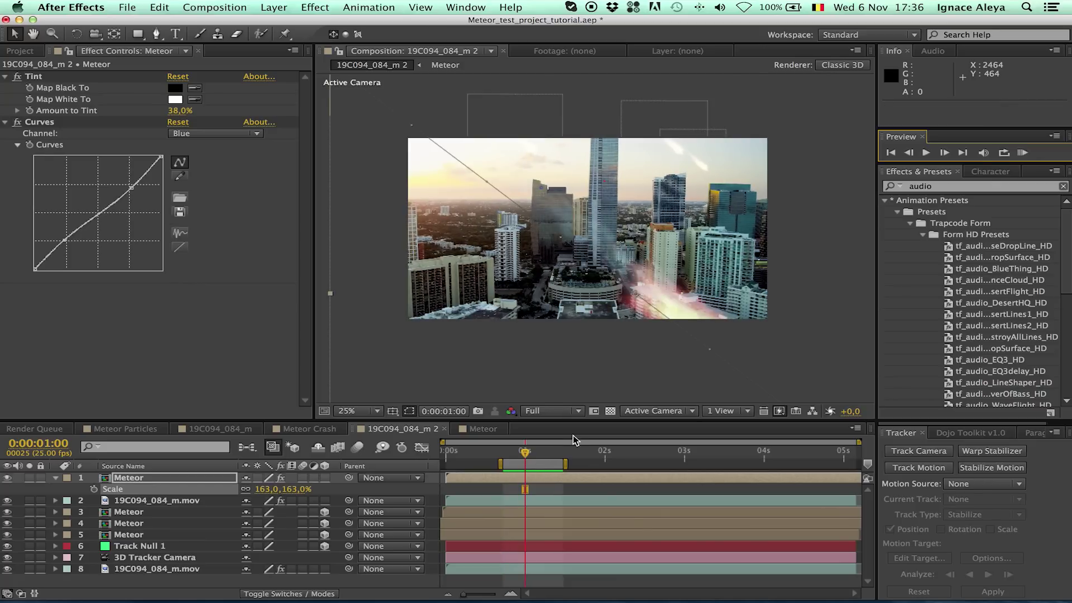
At 0:00:00:22, create a black 1920 x 1080 px solid layer named OF
mouse_move(526, 456)
mouse_down()
mouse_move(544, 457)
mouse_move(509, 456)
mouse_move(519, 455)
mouse_move(516, 489)
mouse_up()
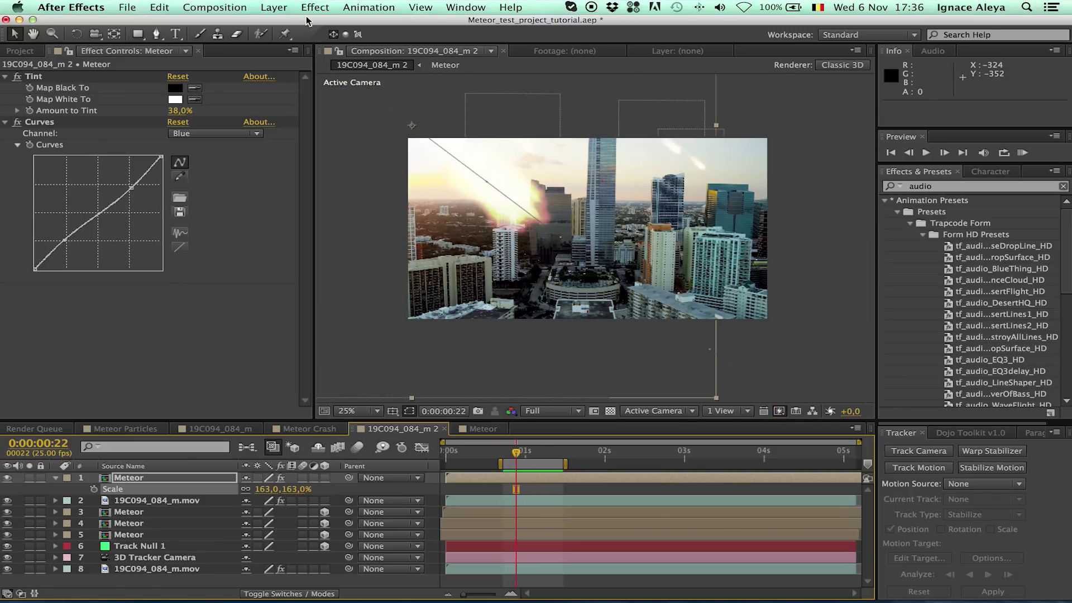
click(285, 7)
mouse_move(441, 23)
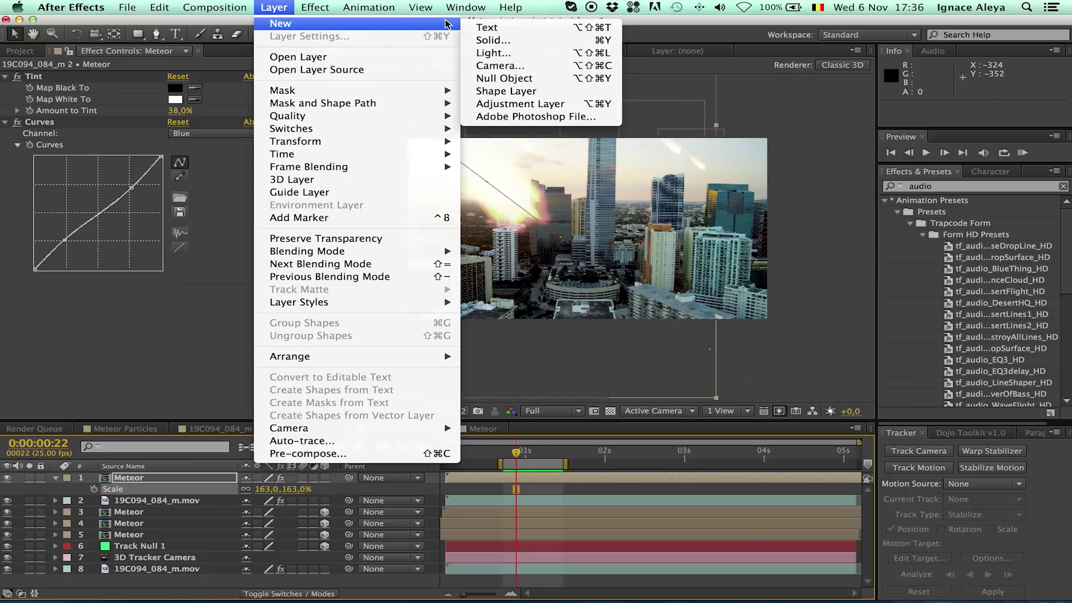
click(493, 41)
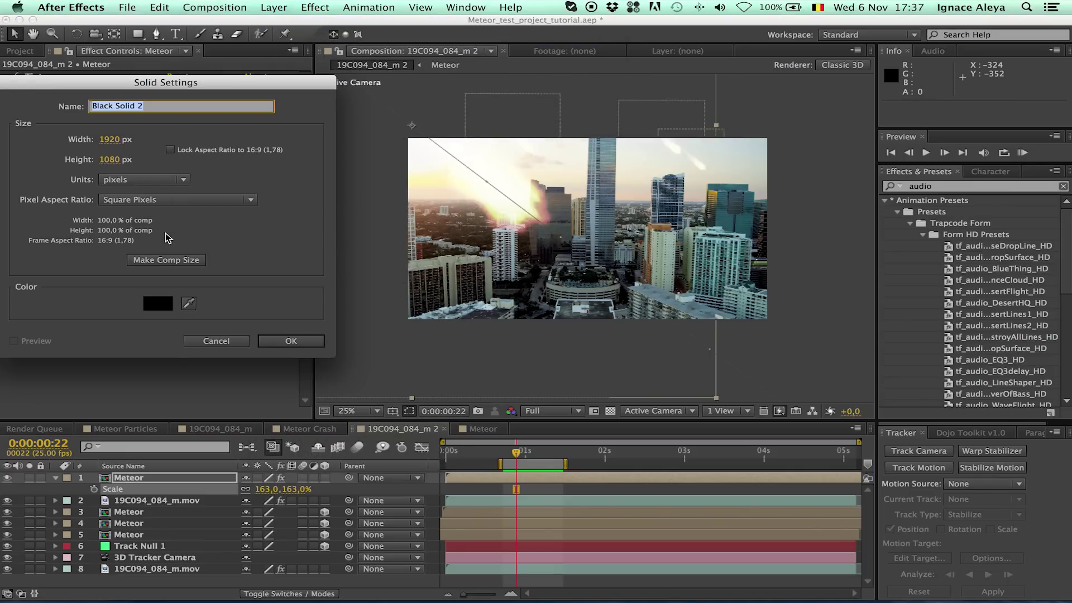
text(OF)
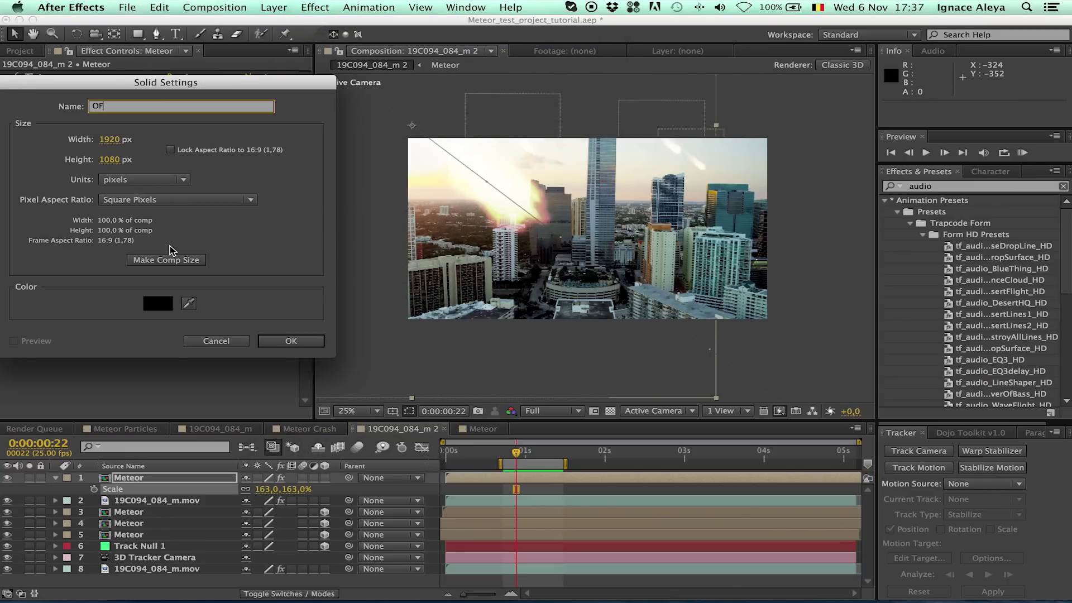
click(300, 338)
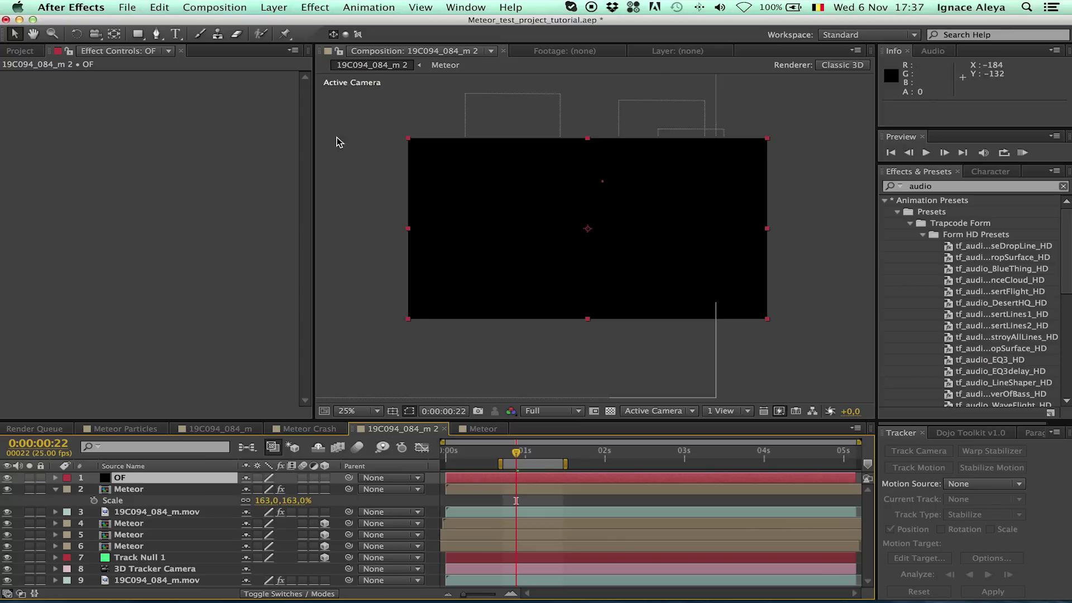
Apply the Video Copilot Optical Flares effect to the OF layer
click(314, 5)
click(400, 276)
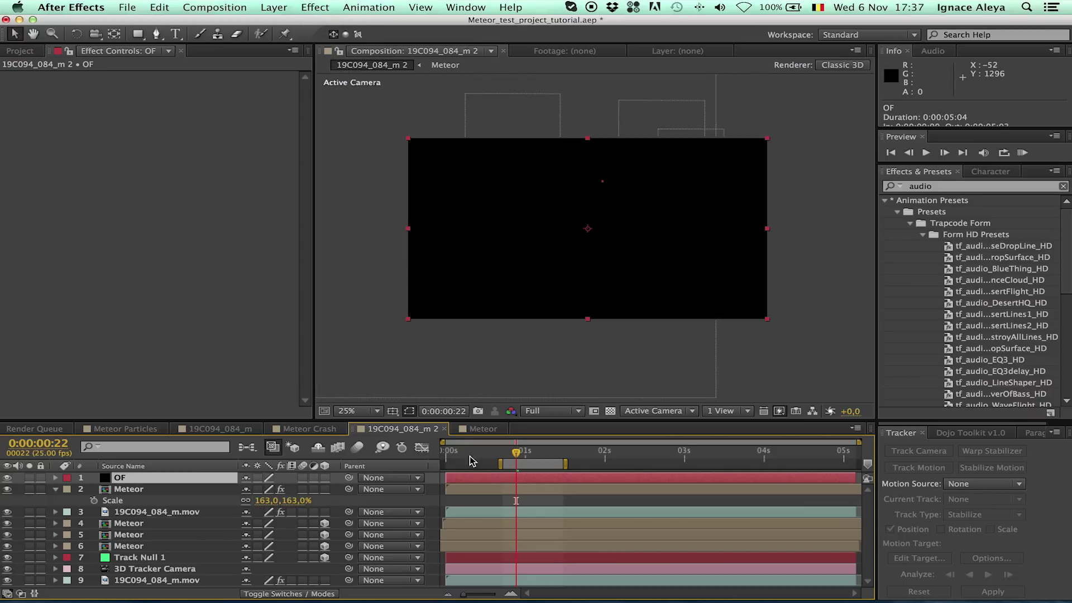
click(313, 7)
mouse_move(374, 363)
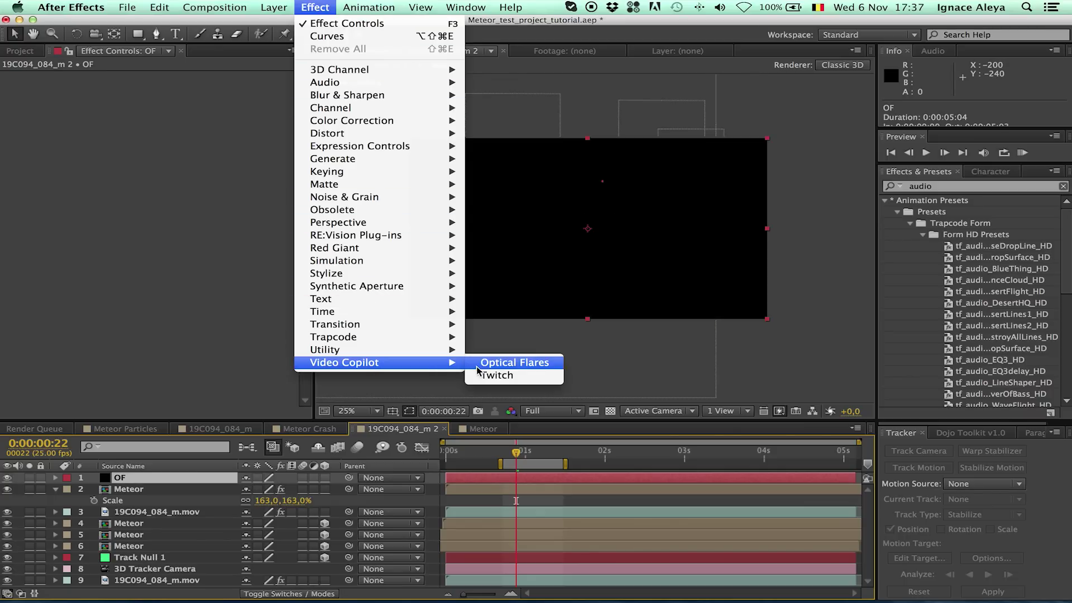
click(502, 363)
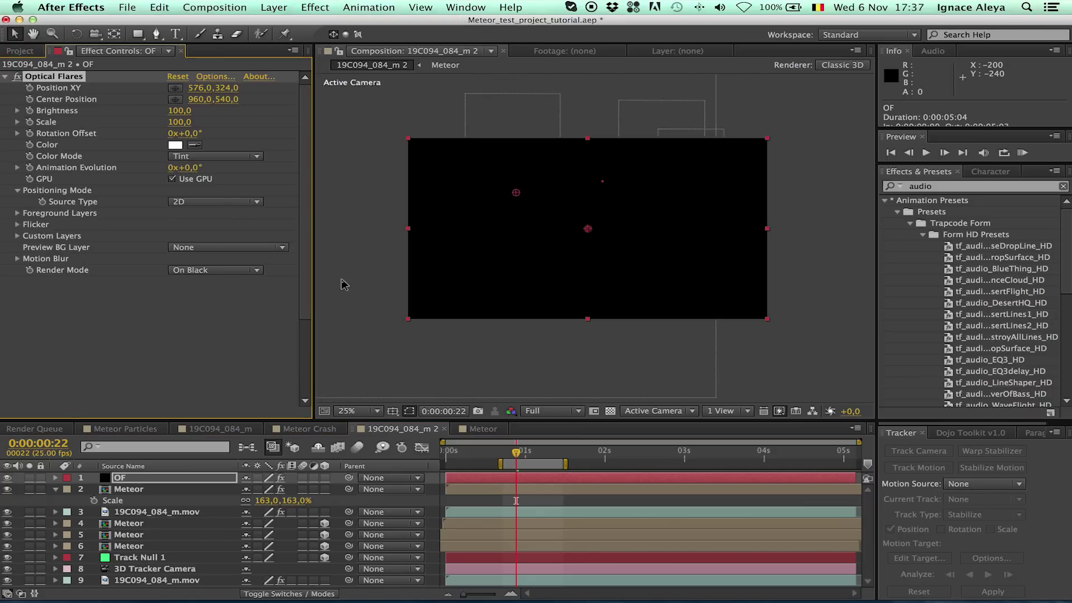
Open the Optical Flares options and load the Bay preset from the Natural Flares collection
click(221, 77)
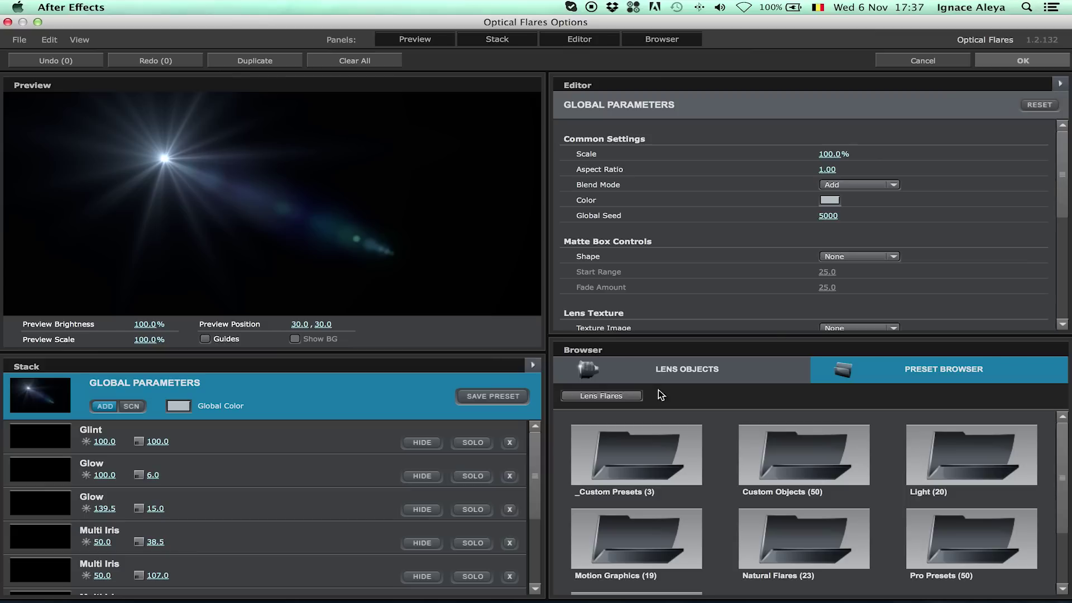
click(943, 469)
scroll(1061, 486, down, 4)
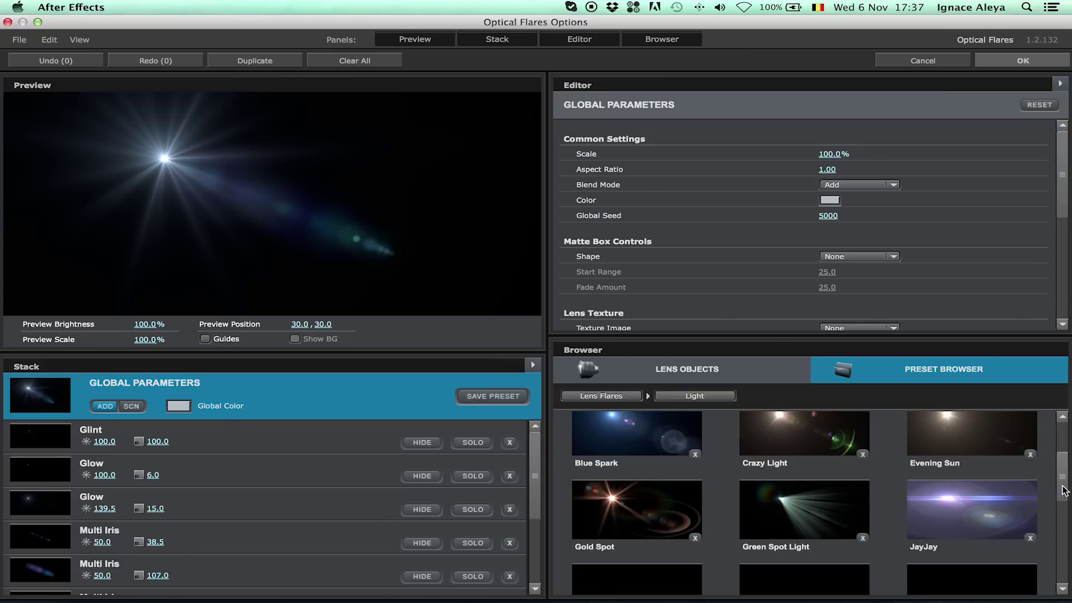
scroll(1063, 503, down, 2)
scroll(1061, 501, down, 6)
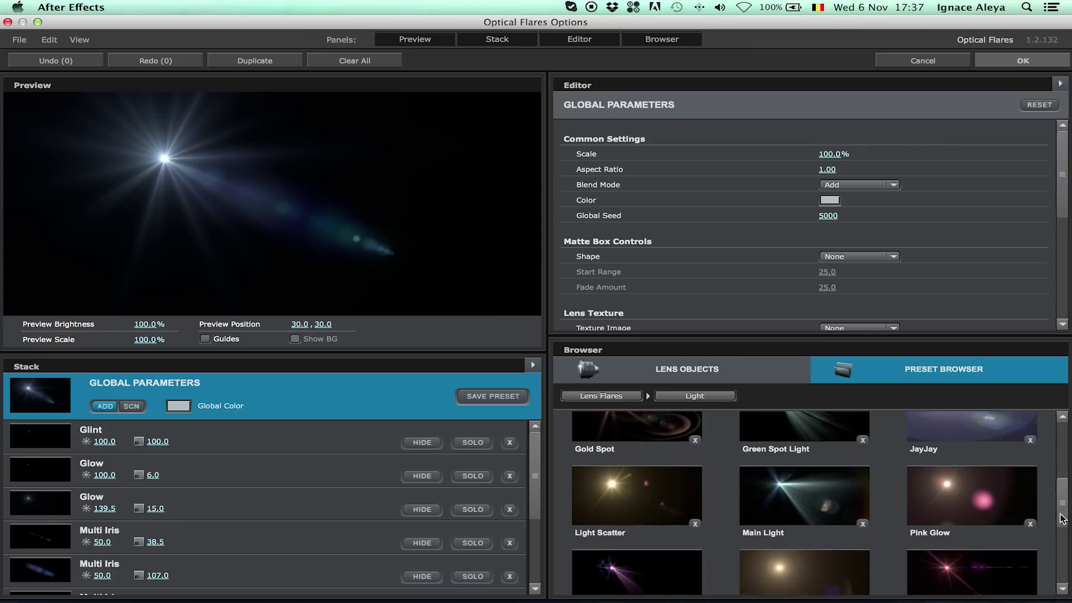
scroll(1062, 554, down, 3)
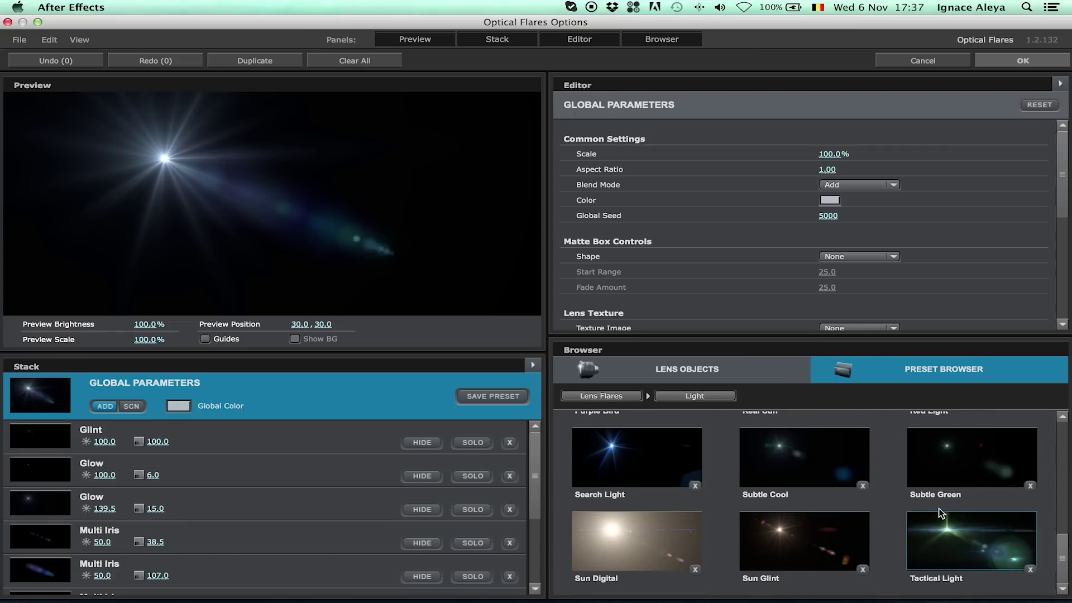
click(648, 396)
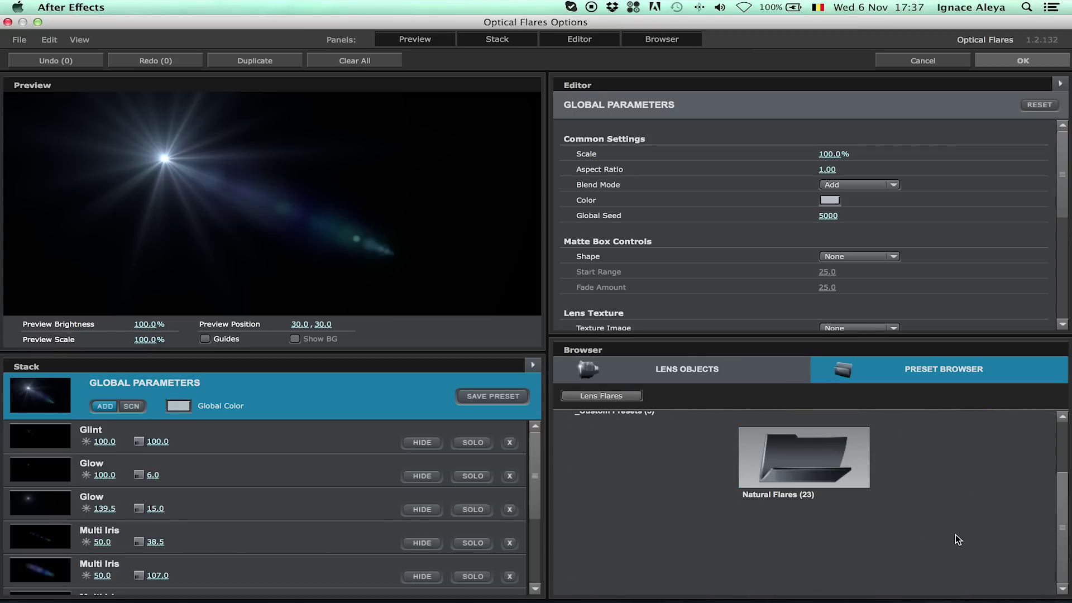
click(804, 454)
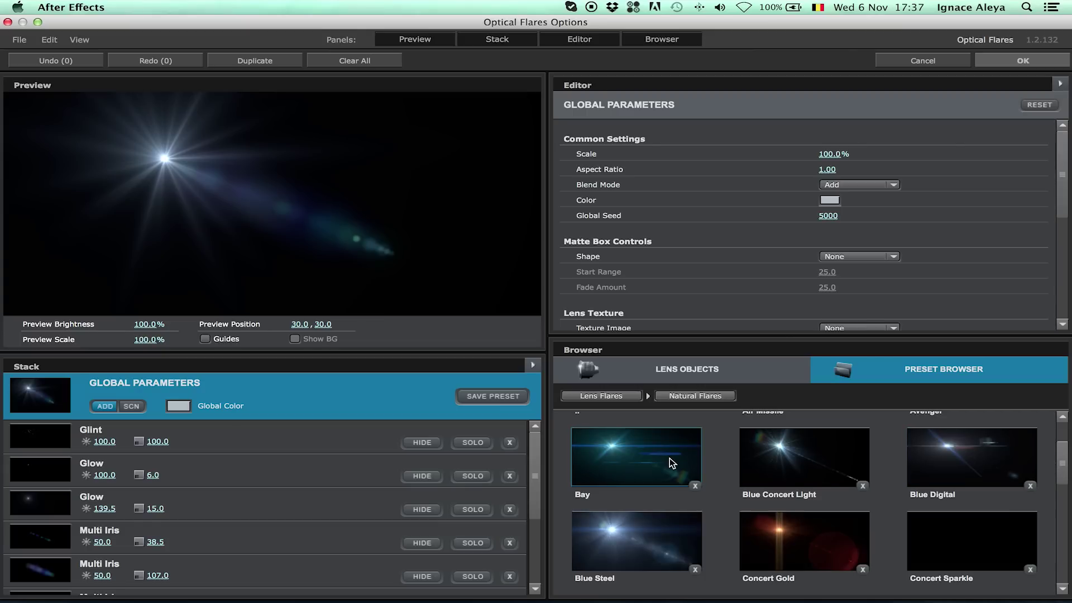
click(666, 454)
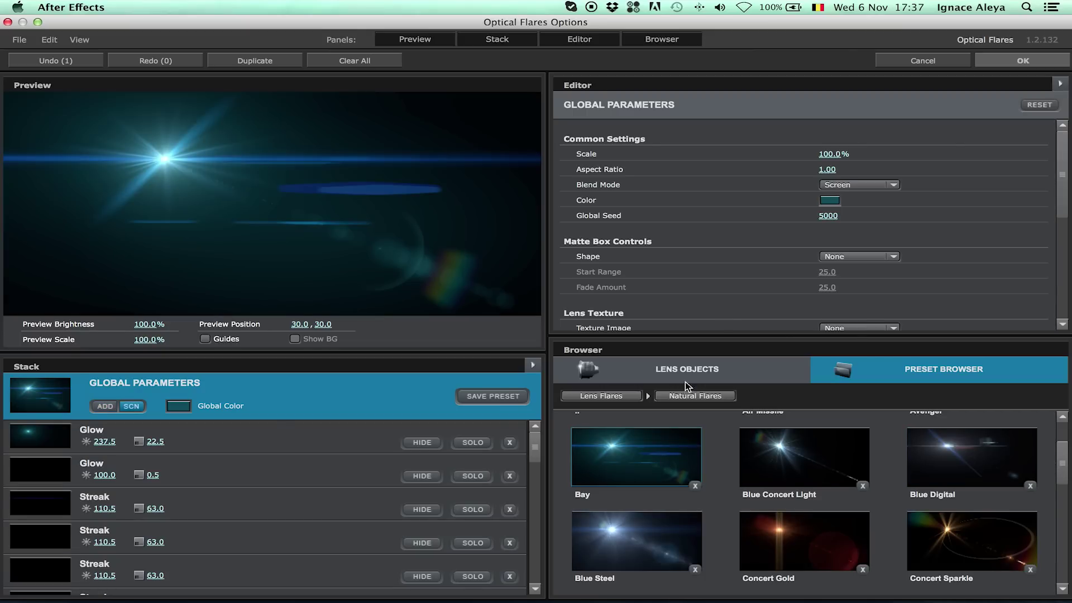
Hide the Hoop, the zero-brightness Iris and the three Multi Iris elements at the end of the Bay flare's stack
drag(537, 449, 544, 583)
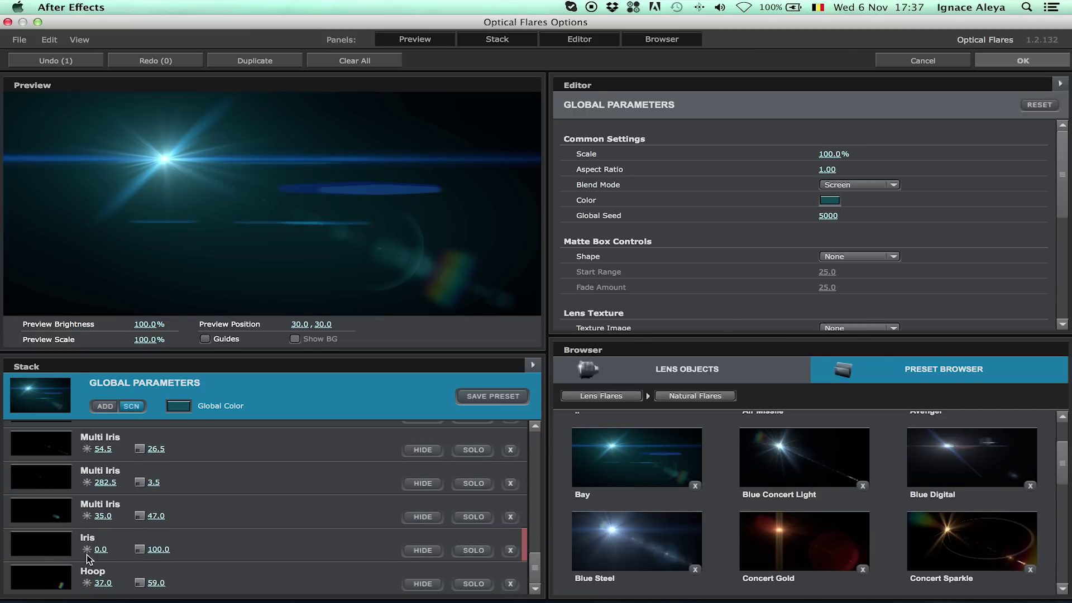
click(423, 516)
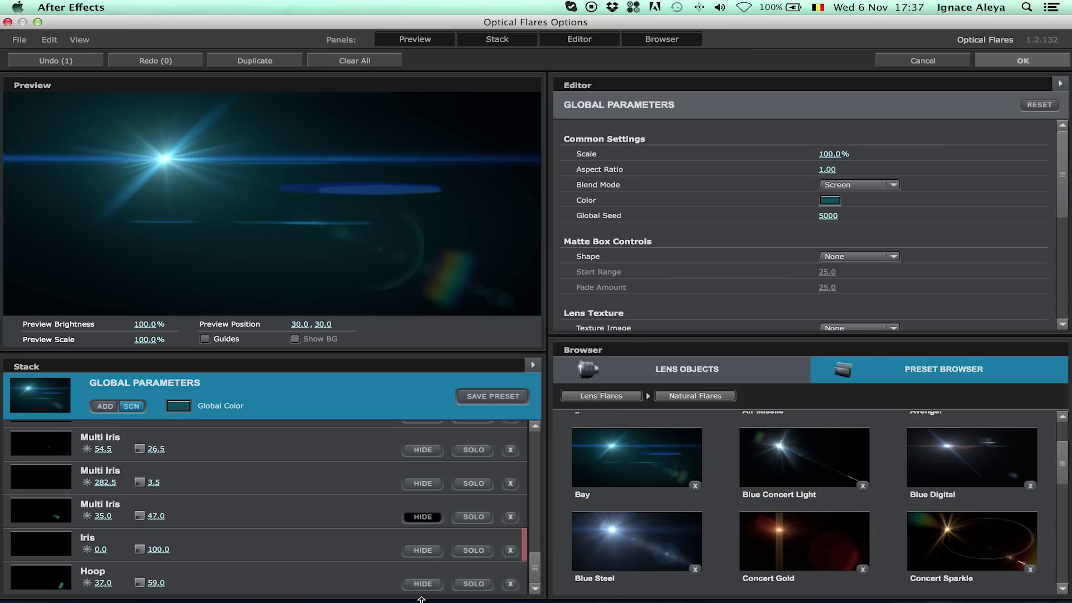
click(417, 592)
click(423, 583)
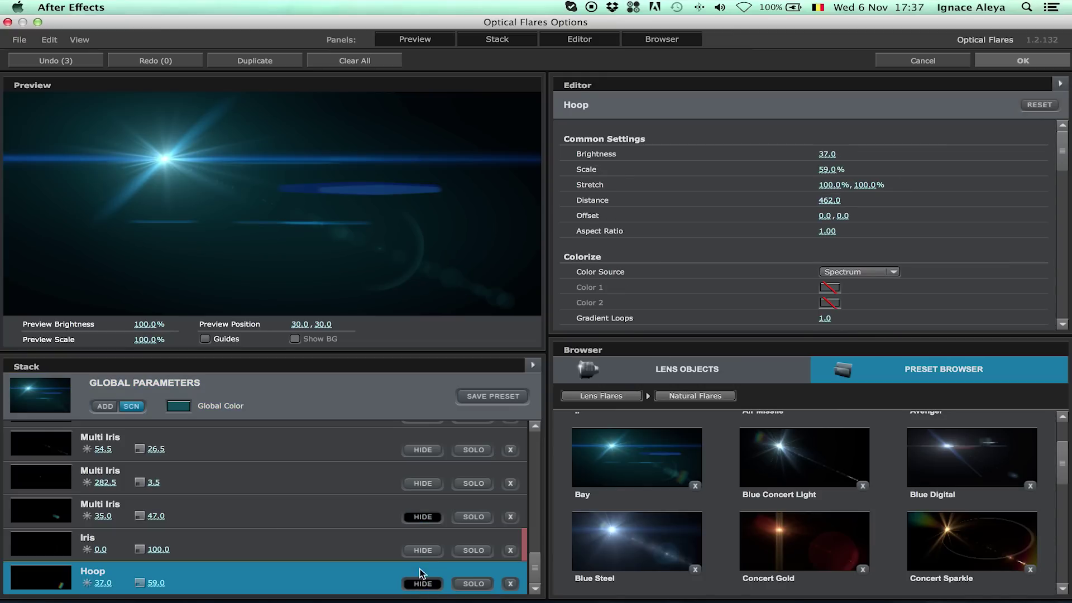
click(423, 550)
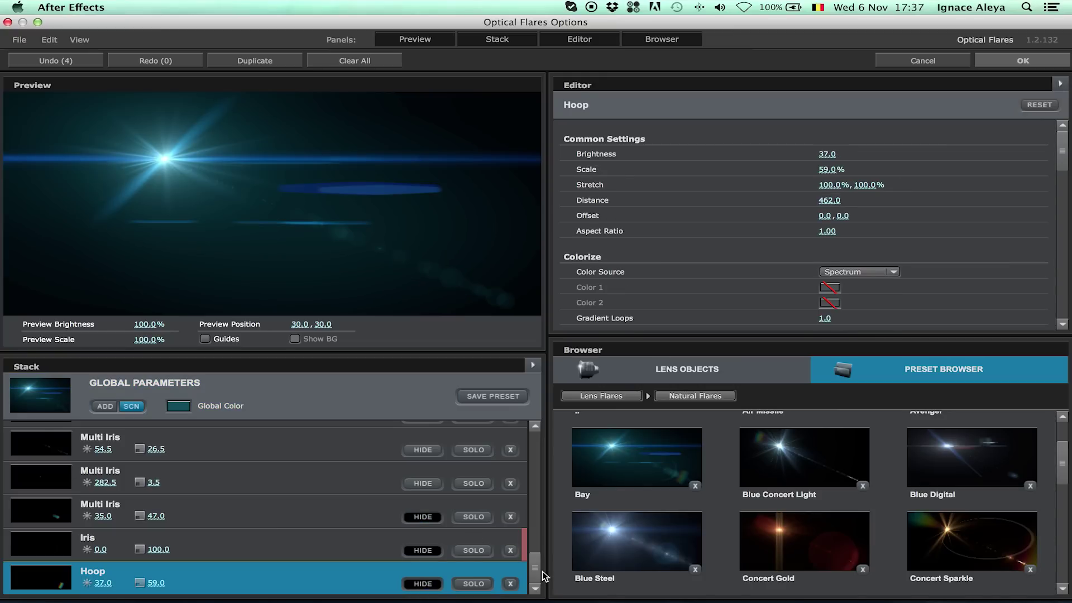
scroll(538, 570, up, 2)
click(420, 556)
click(423, 525)
Try hiding the two Spike Ball elements of the Bay flare
click(421, 488)
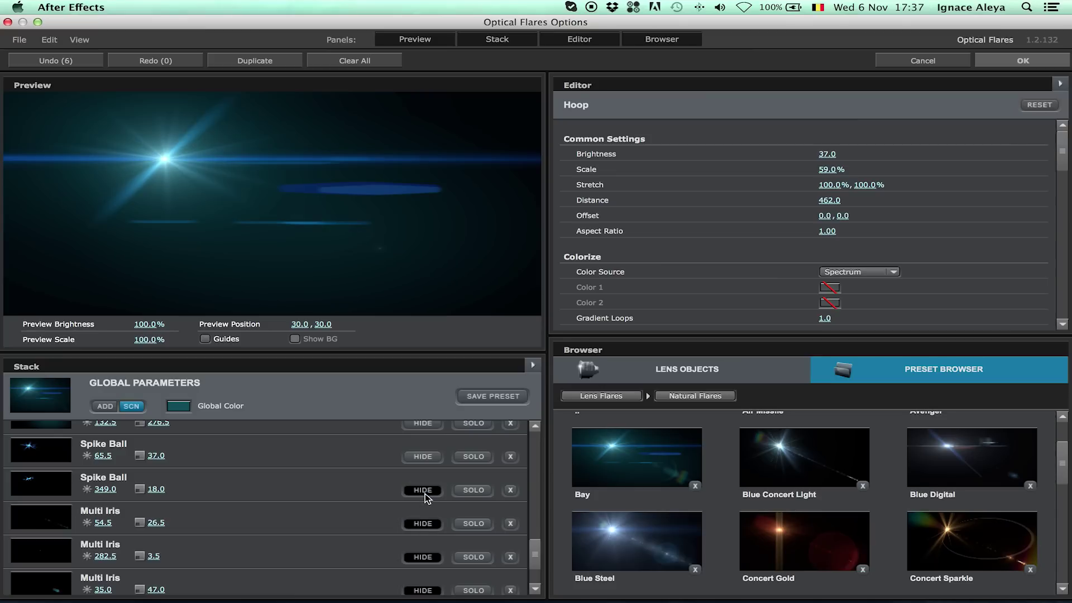
click(423, 465)
click(421, 457)
click(421, 455)
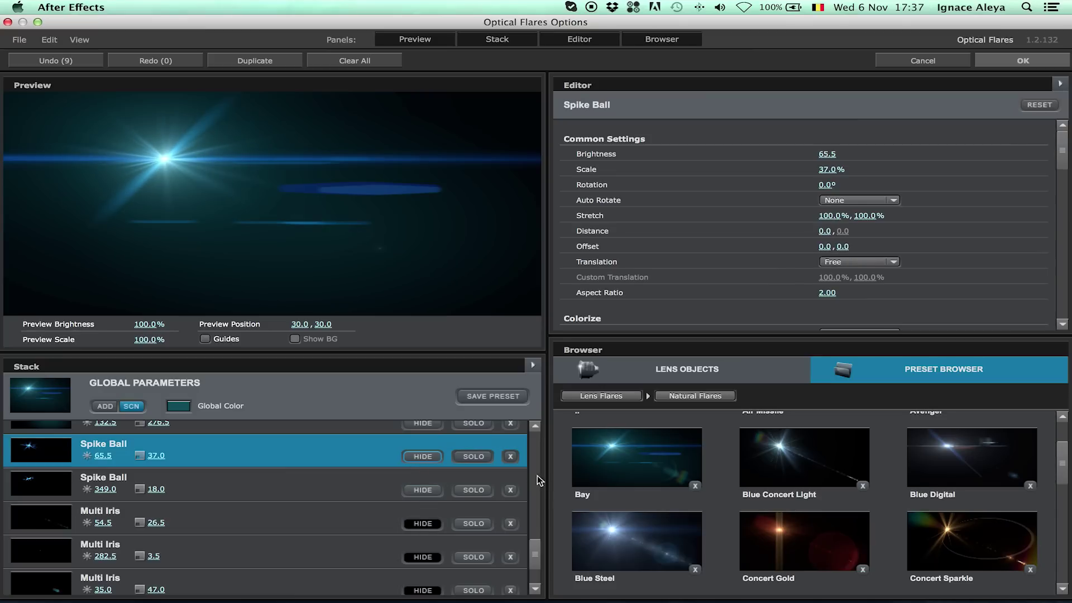
Hide the Iris element with brightness 132.5 and apply the edited Bay flare to the OF layer
scroll(539, 553, up, 1)
scroll(539, 544, up, 3)
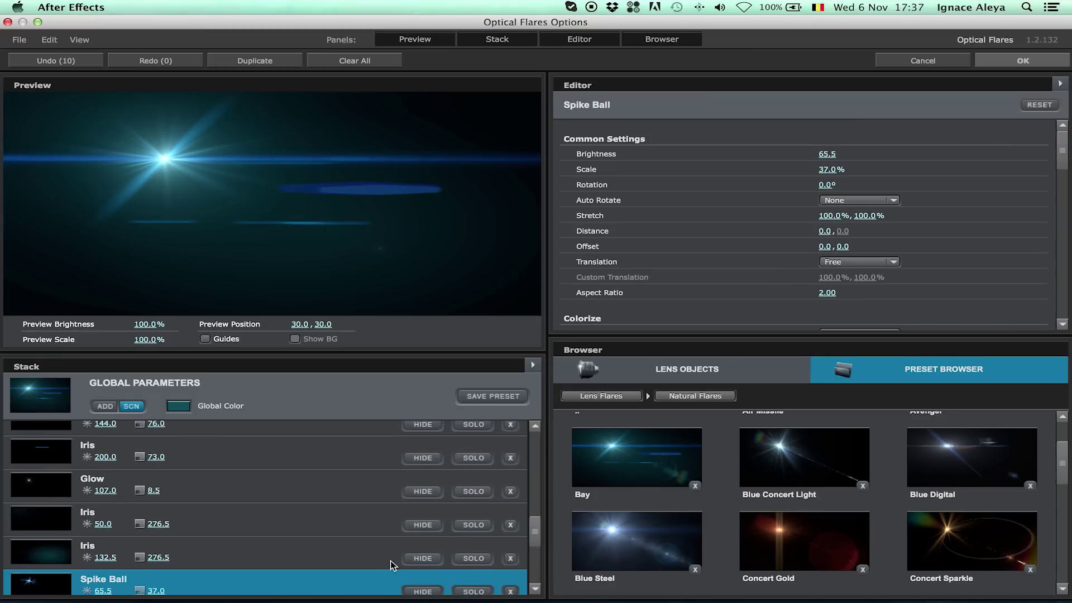
click(423, 558)
click(422, 525)
click(423, 525)
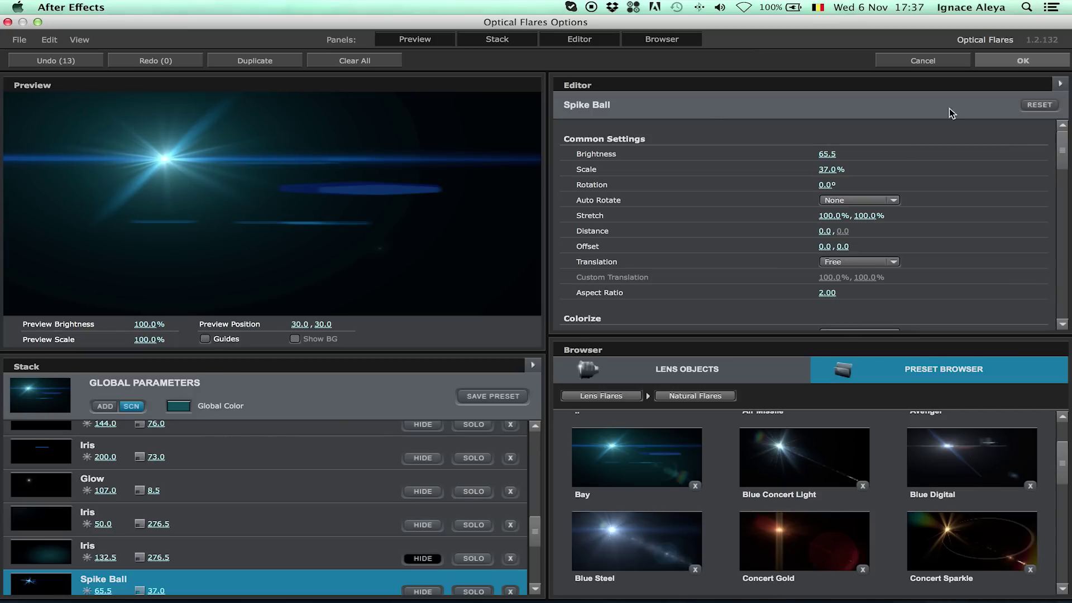
click(994, 63)
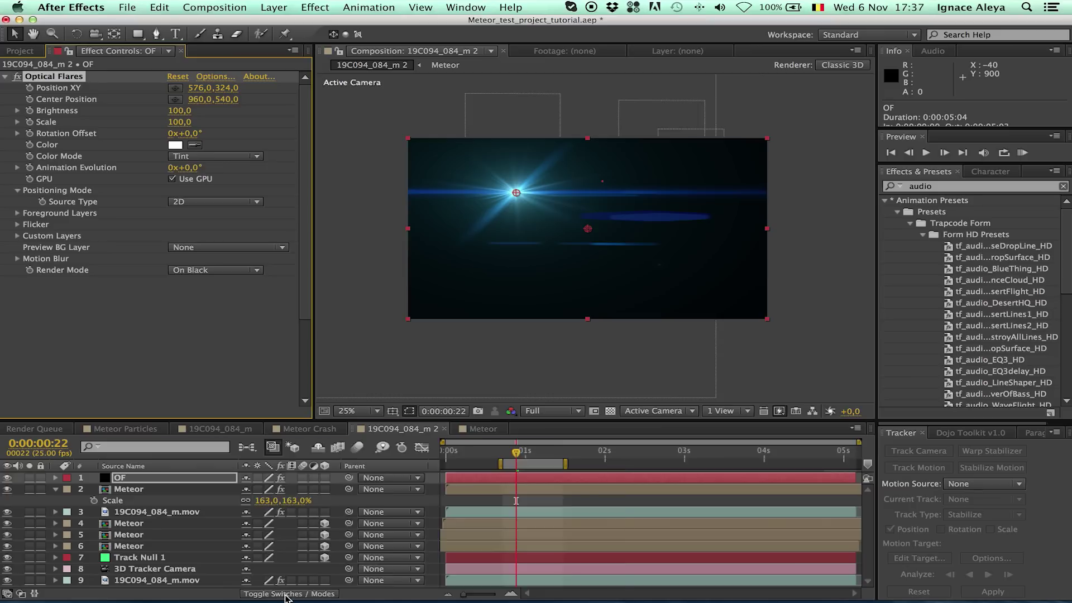
Show the layer blend modes and set the OF layer to Add
click(286, 594)
click(274, 478)
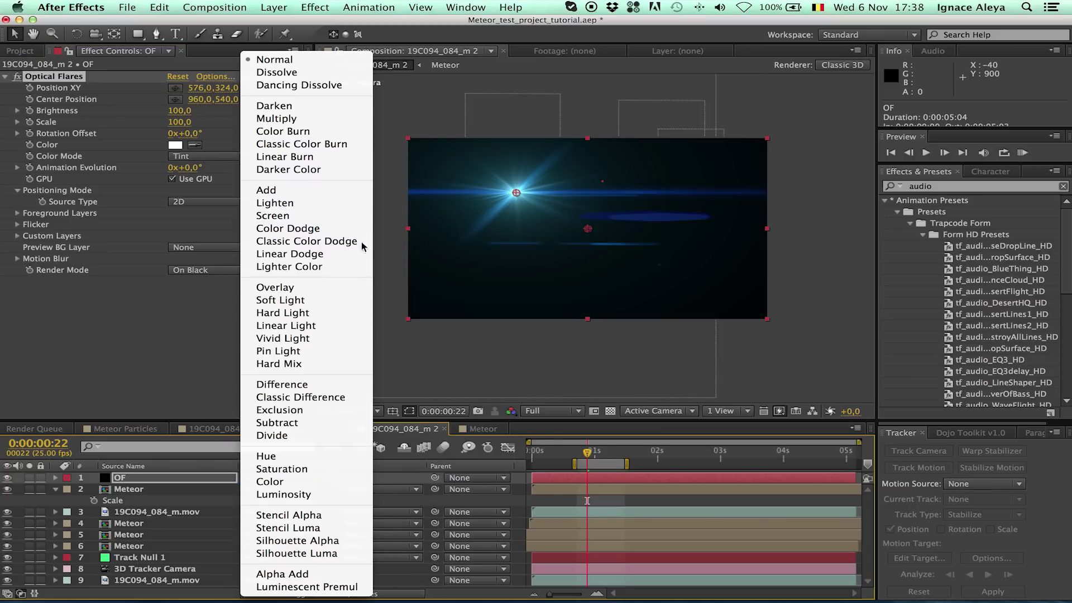
click(339, 192)
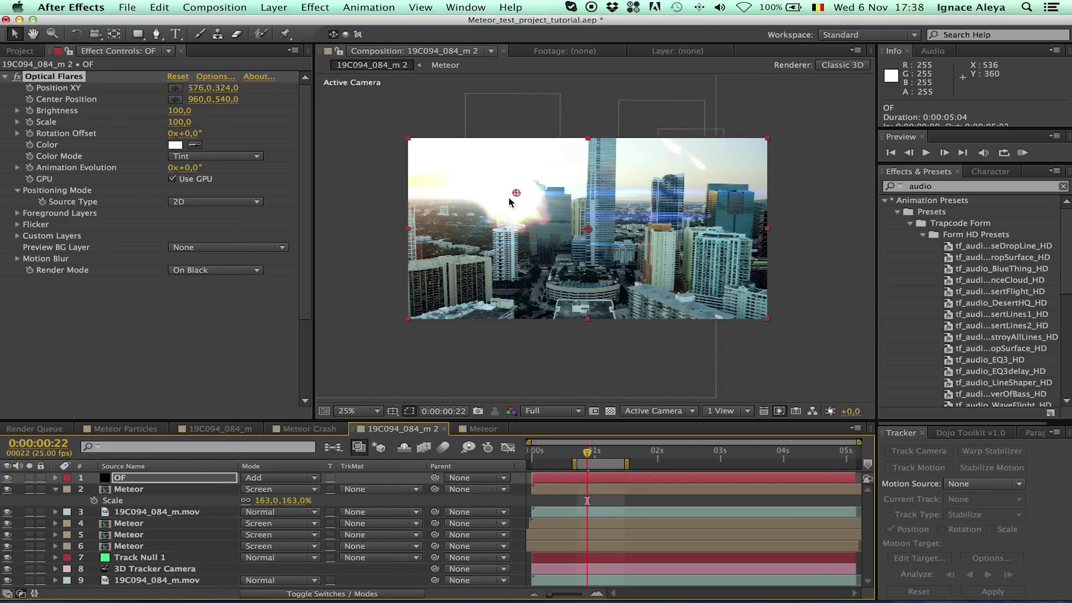
Move the flare's centre onto the meteor's head at about 644, 468 and set the OF layer's blend mode to Screen
drag(515, 196, 517, 196)
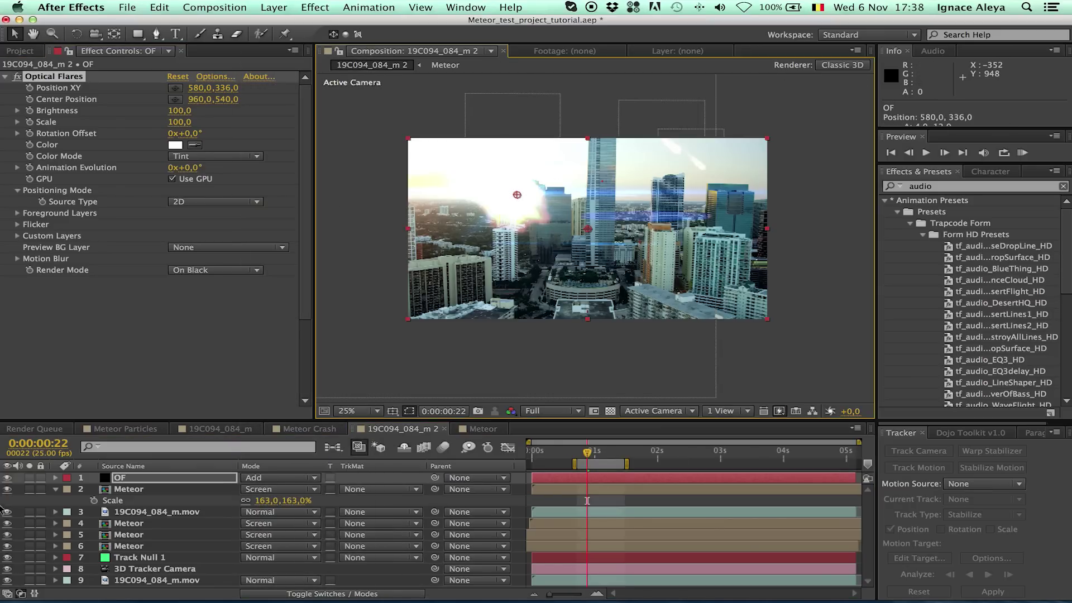
click(8, 478)
click(7, 478)
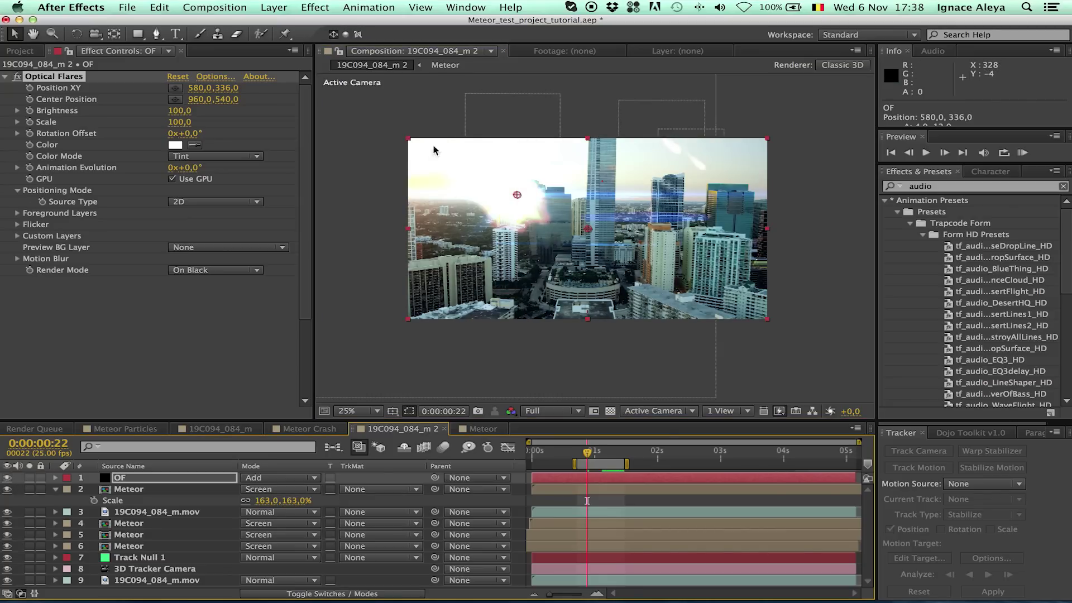
mouse_move(525, 202)
mouse_down()
mouse_move(531, 229)
mouse_move(528, 218)
mouse_up()
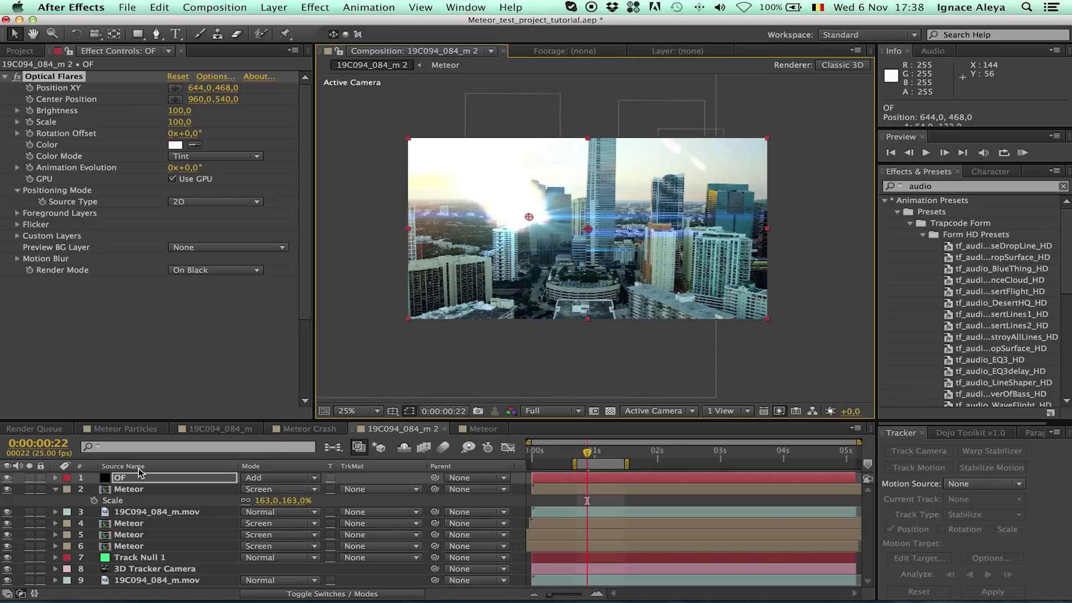
click(277, 478)
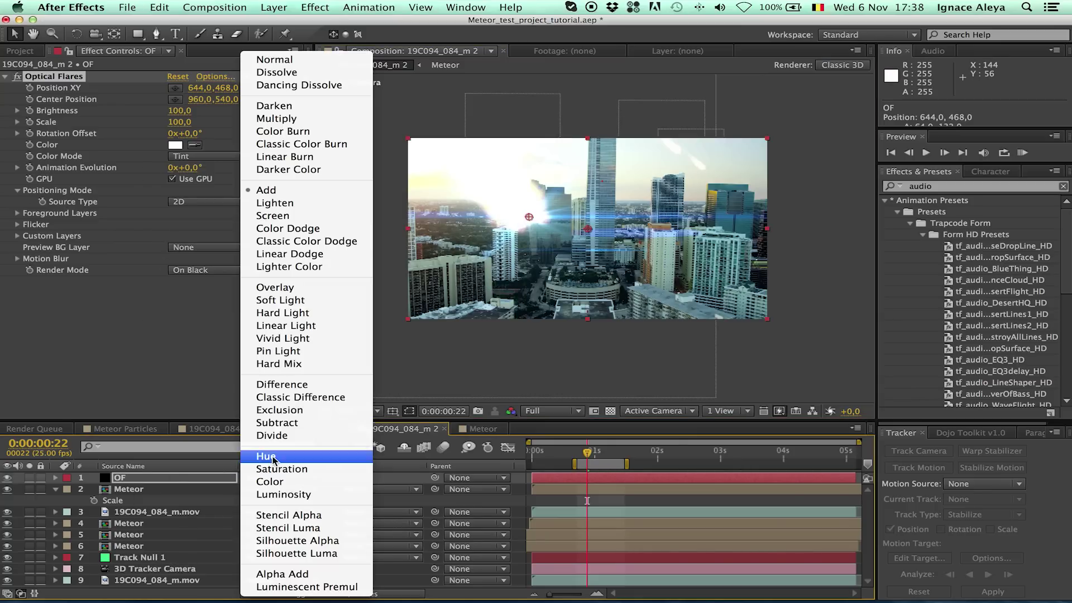
click(272, 217)
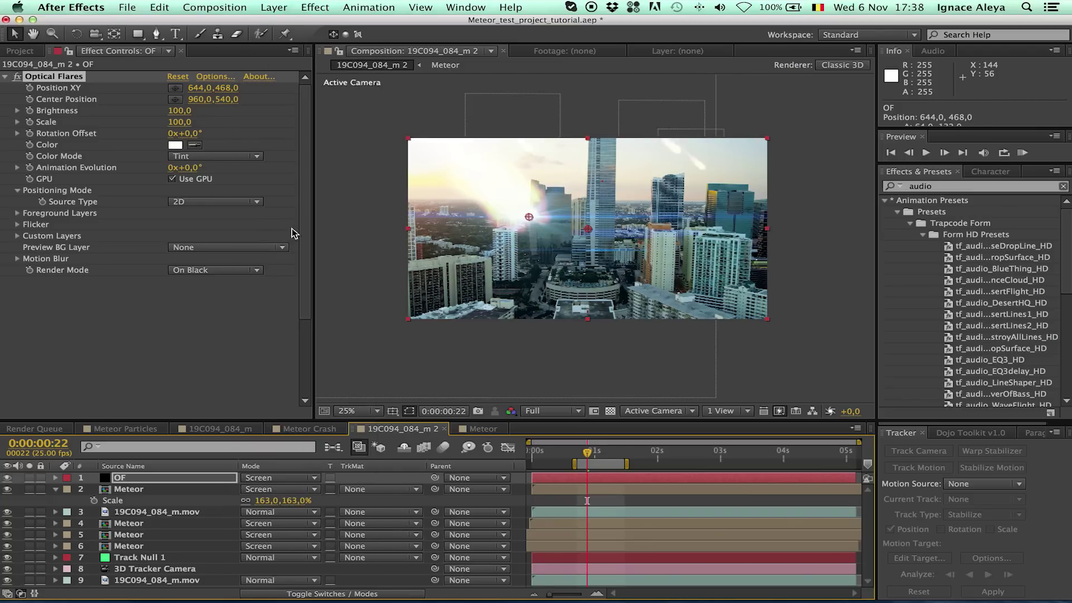
Set the flare's Scale to 440 and move its centre to about 616, 448 over the meteor's head
click(197, 122)
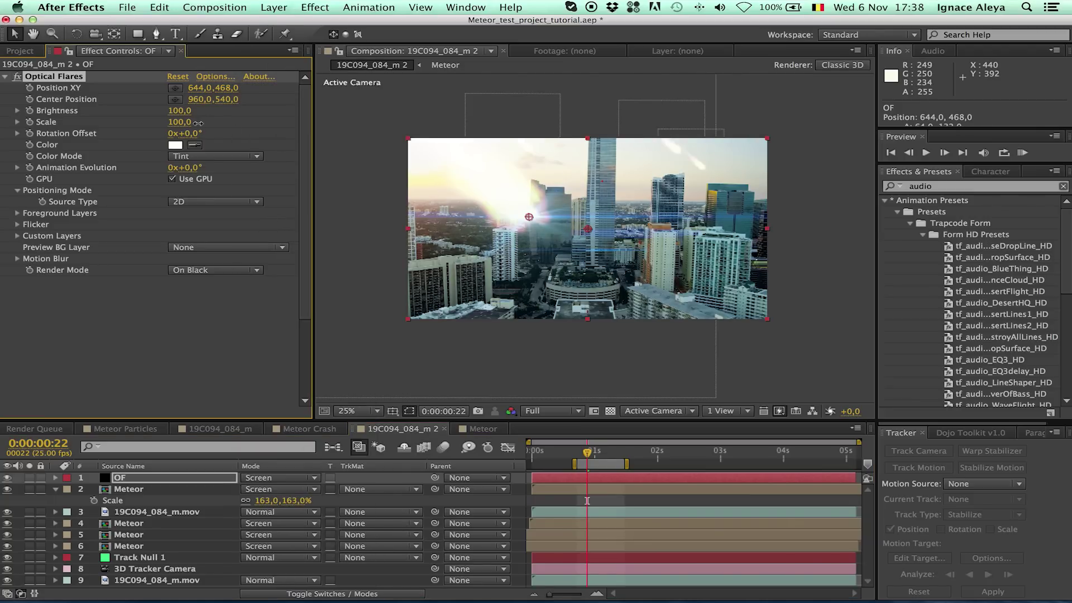
drag(206, 123, 216, 123)
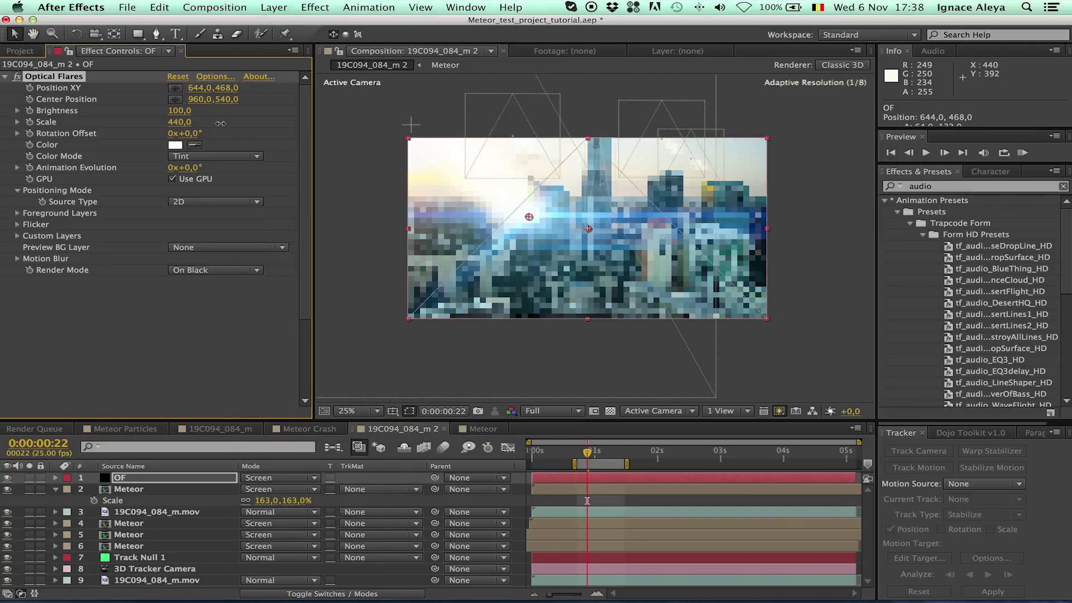
drag(528, 217, 522, 210)
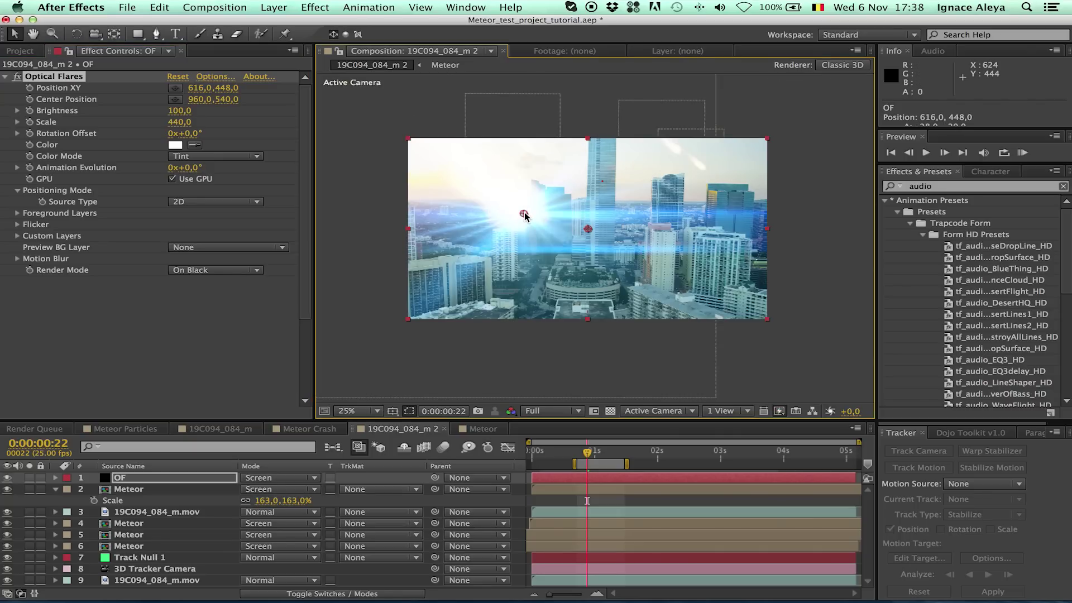
Replace the flare with the 50mm Prime preset from the Motion Graphics collection in the Optical Flares options
click(221, 77)
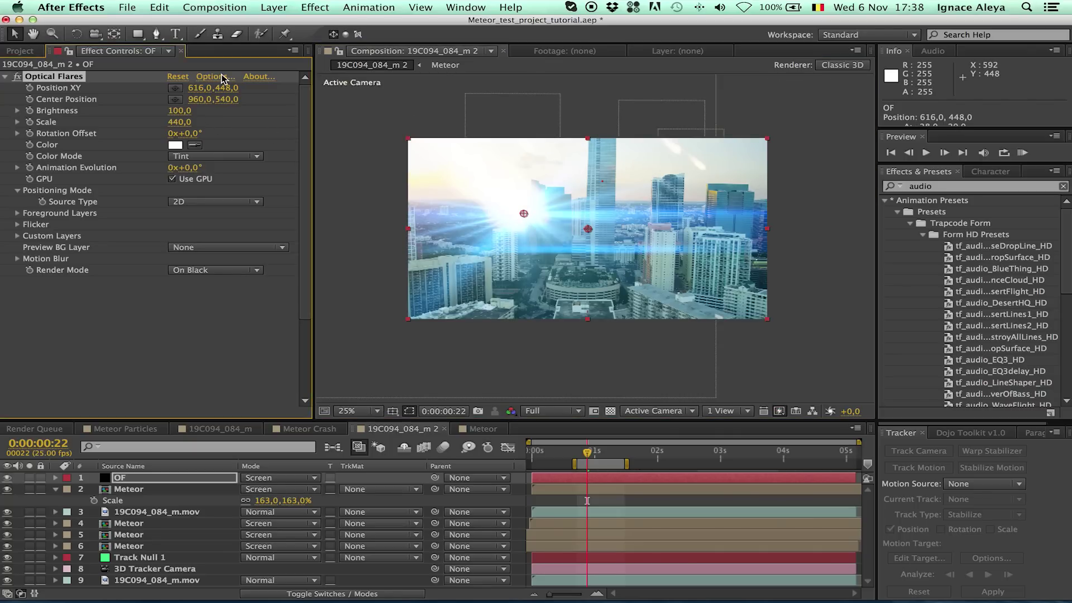
double_click(676, 553)
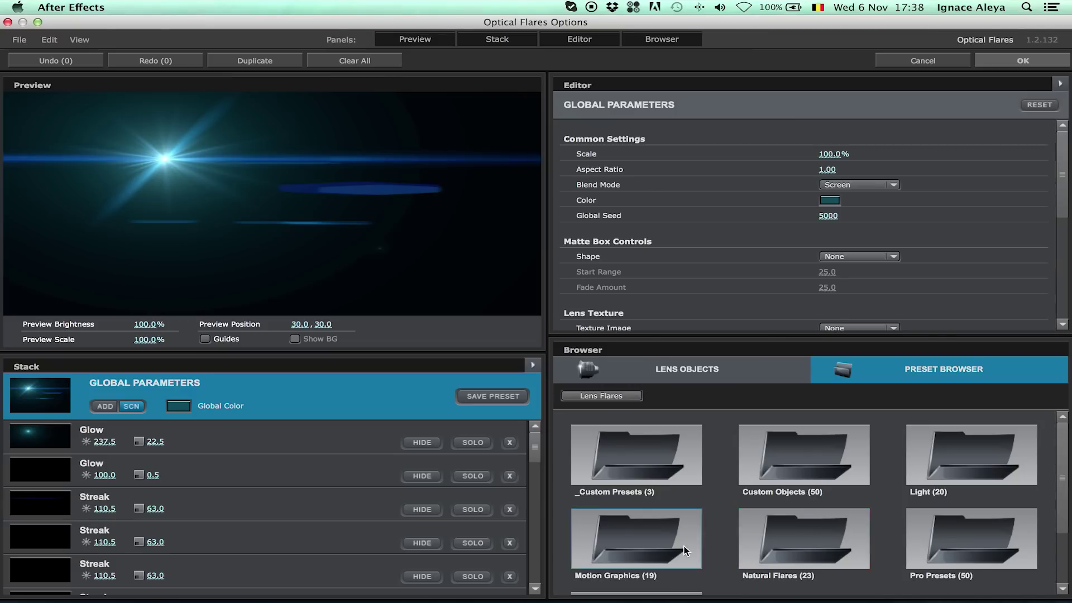
click(830, 489)
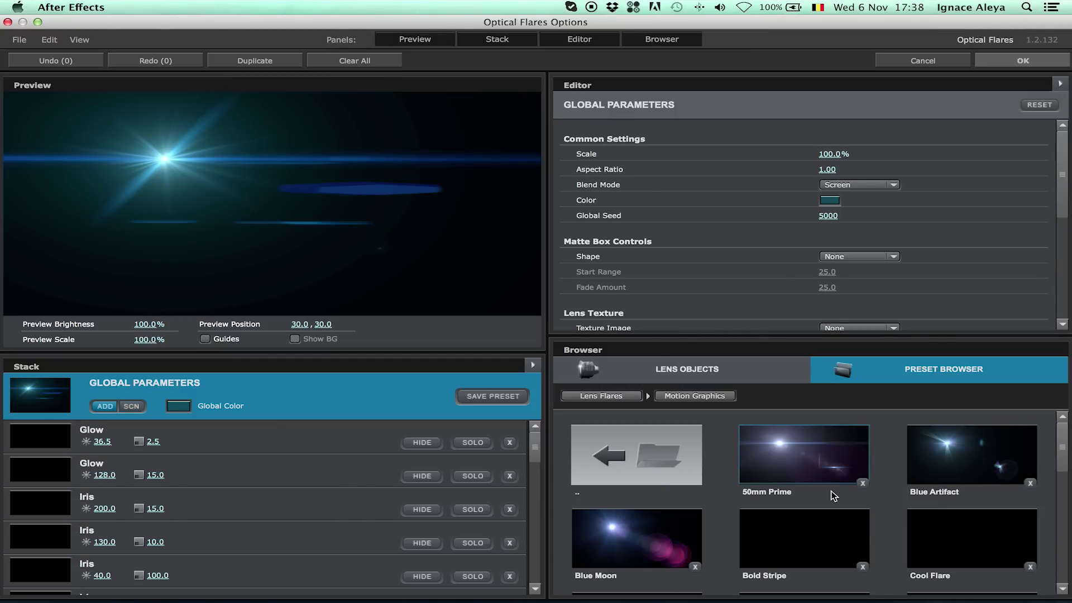
Hide the last two Streak elements and the four Multi Iris elements above Spike Glow, and apply the edited flare
drag(531, 458, 532, 593)
click(423, 550)
click(423, 584)
click(423, 483)
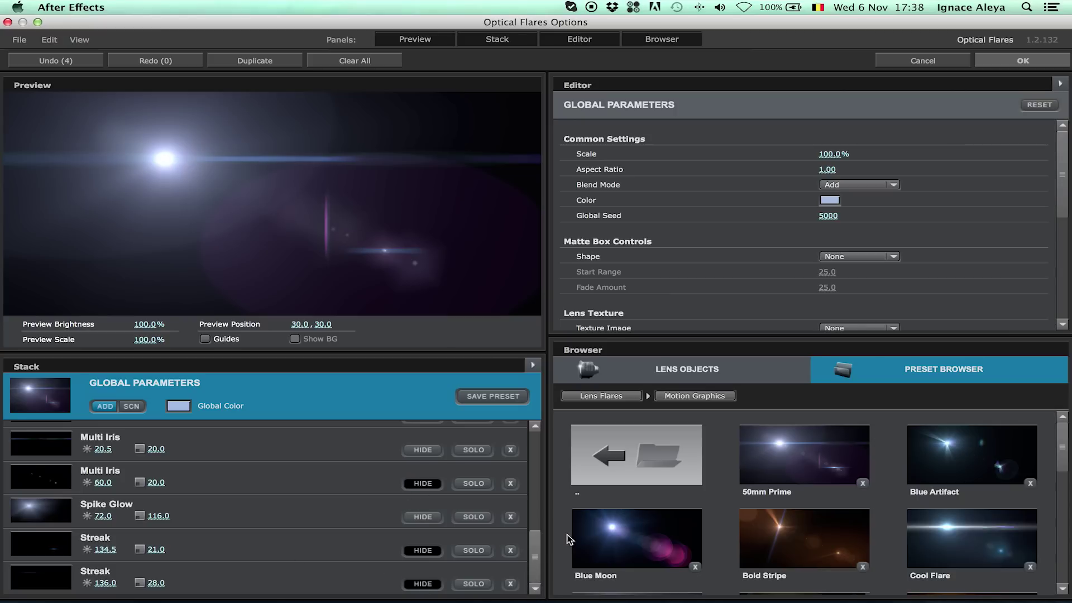
scroll(533, 552, up, 3)
click(420, 523)
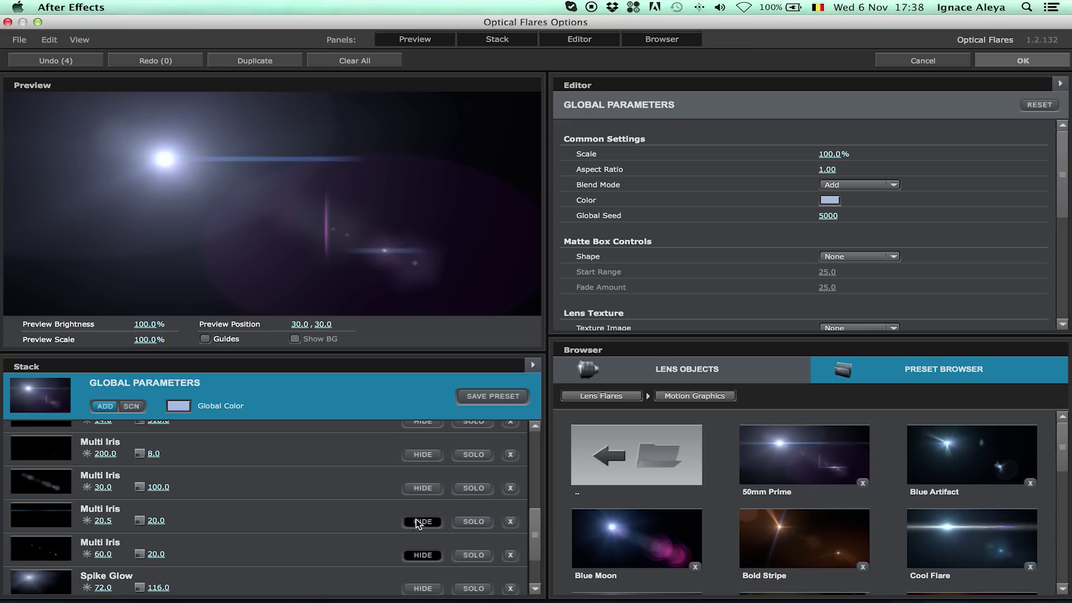
click(424, 489)
click(423, 457)
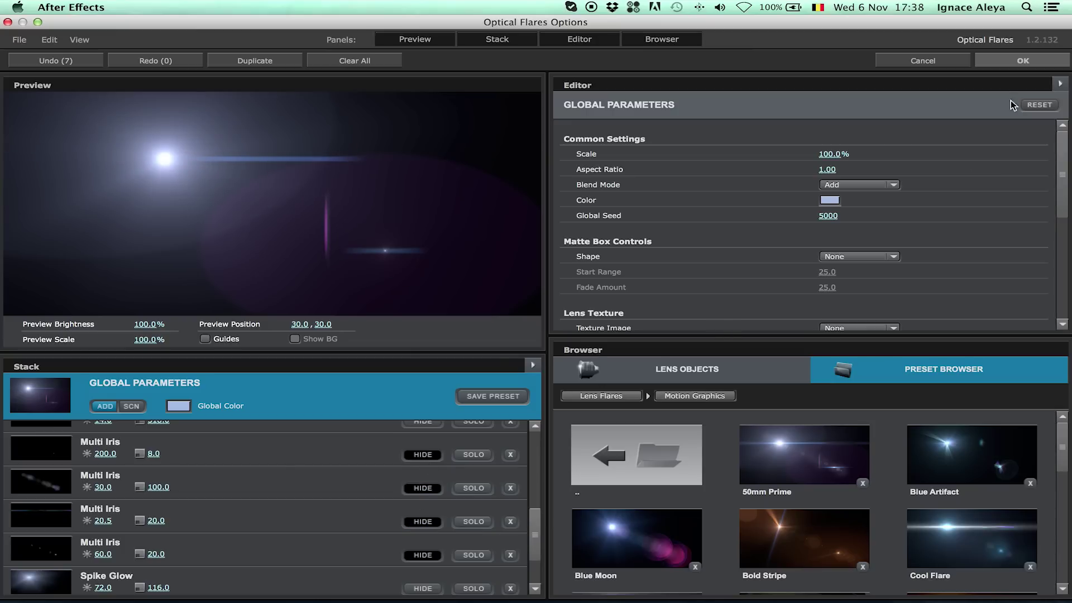
click(1017, 66)
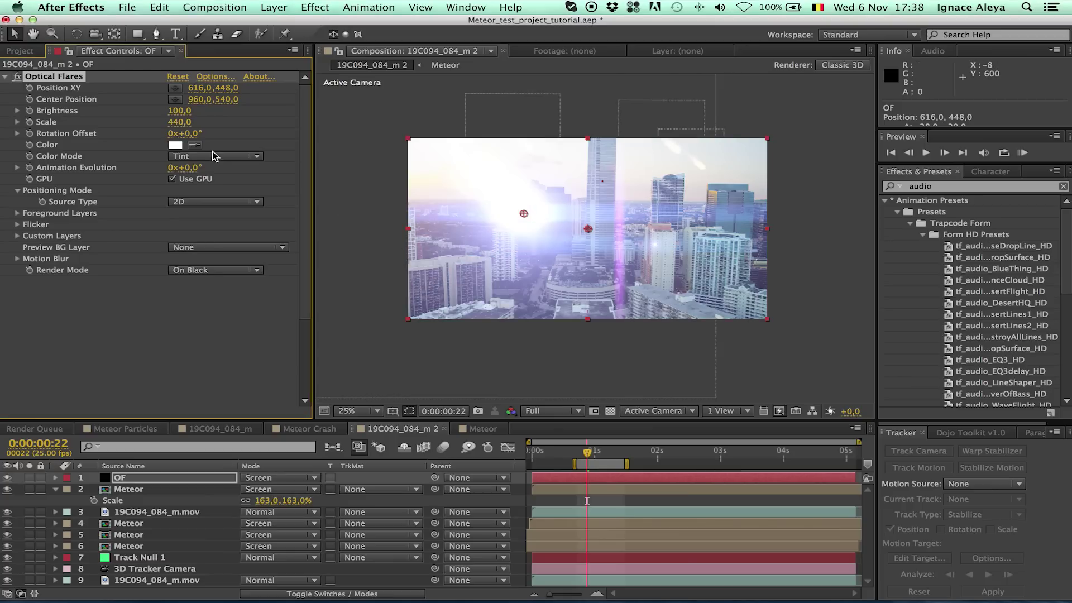
Tint the Optical Flares flare a very pale blue by setting its Color to DFF6FF
click(173, 146)
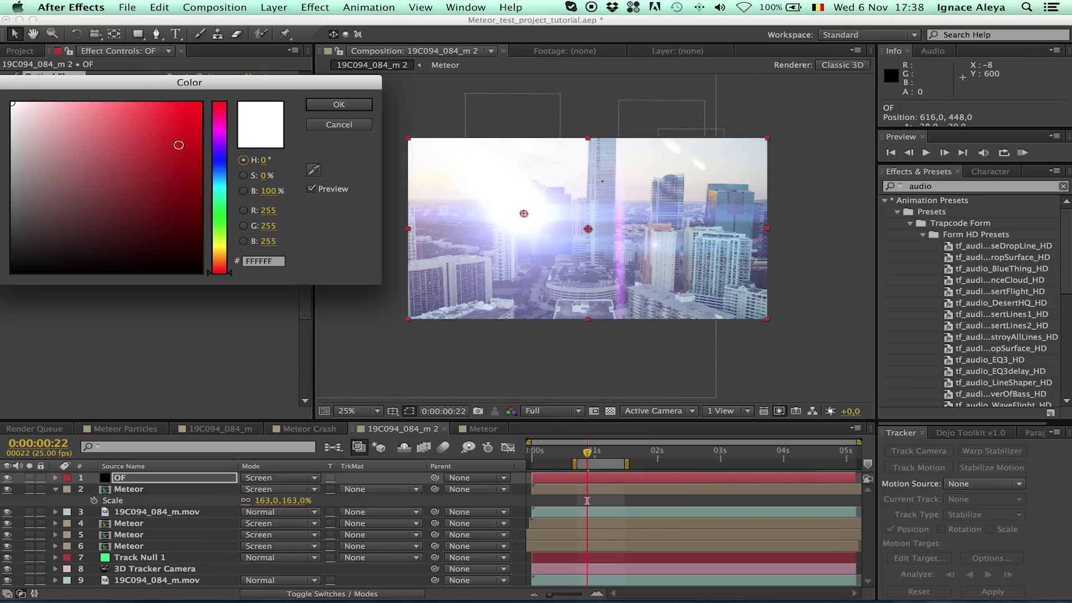
click(219, 179)
click(76, 128)
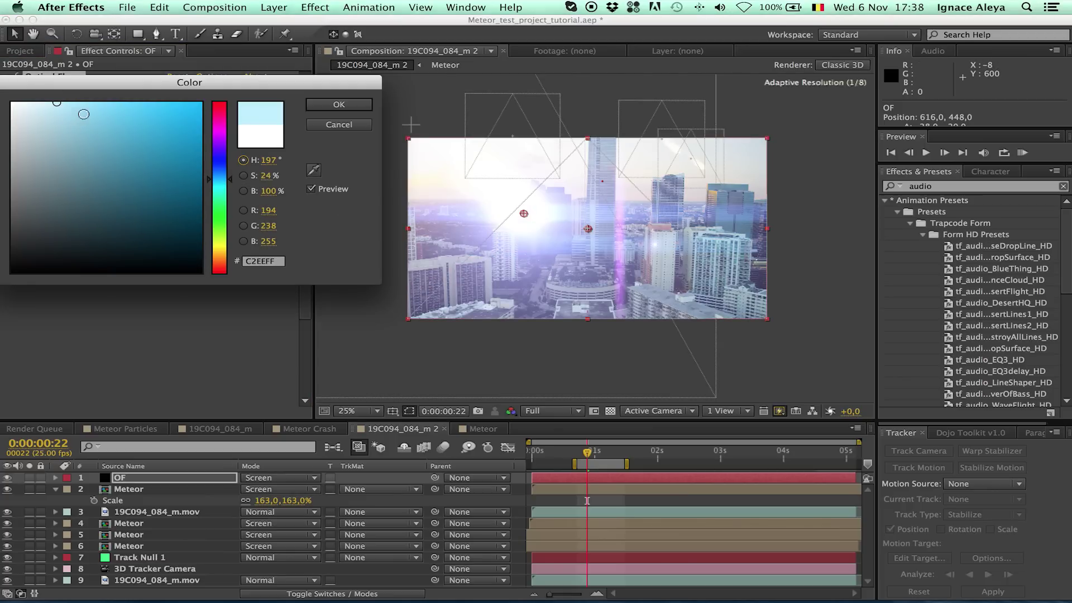
click(85, 107)
click(326, 105)
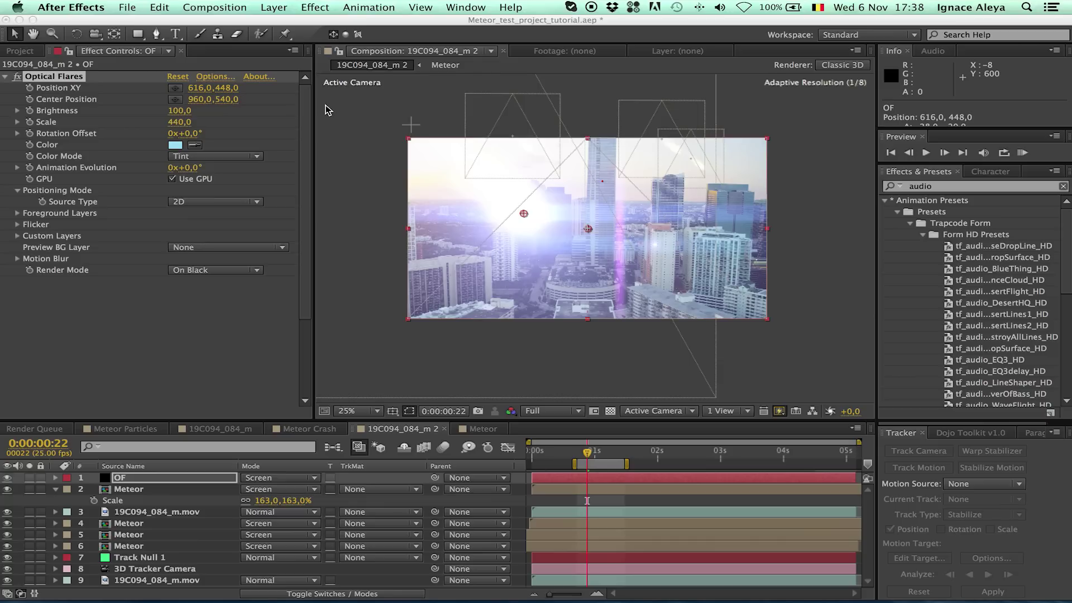
click(175, 145)
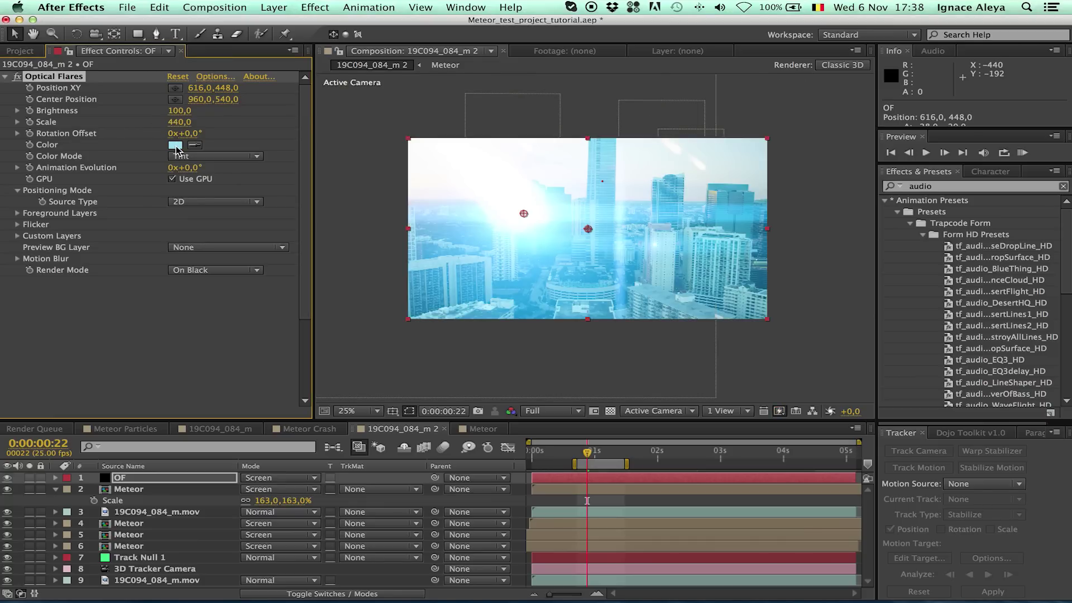
click(44, 106)
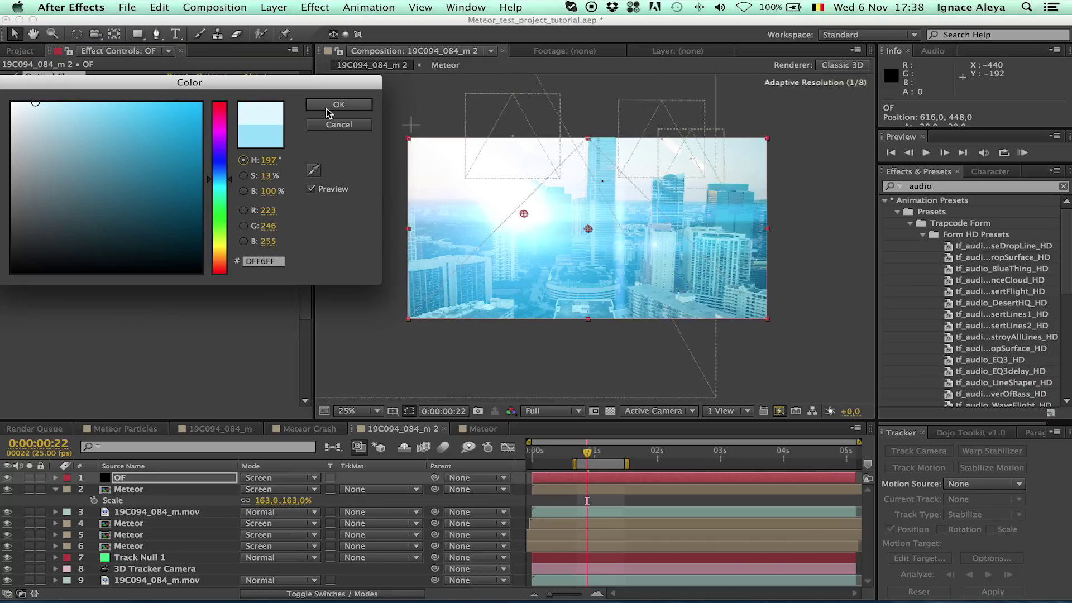
click(330, 105)
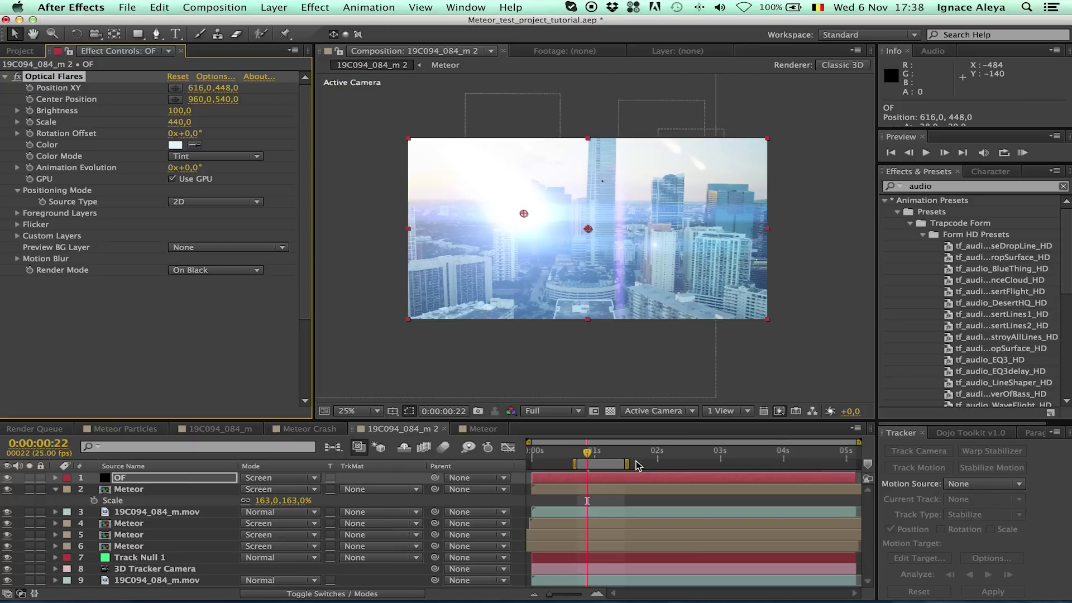
Check frames 19 to 22 with the OF layer temporarily hidden to find where the foreground meteor enters, then return to frame 20
click(909, 153)
click(908, 152)
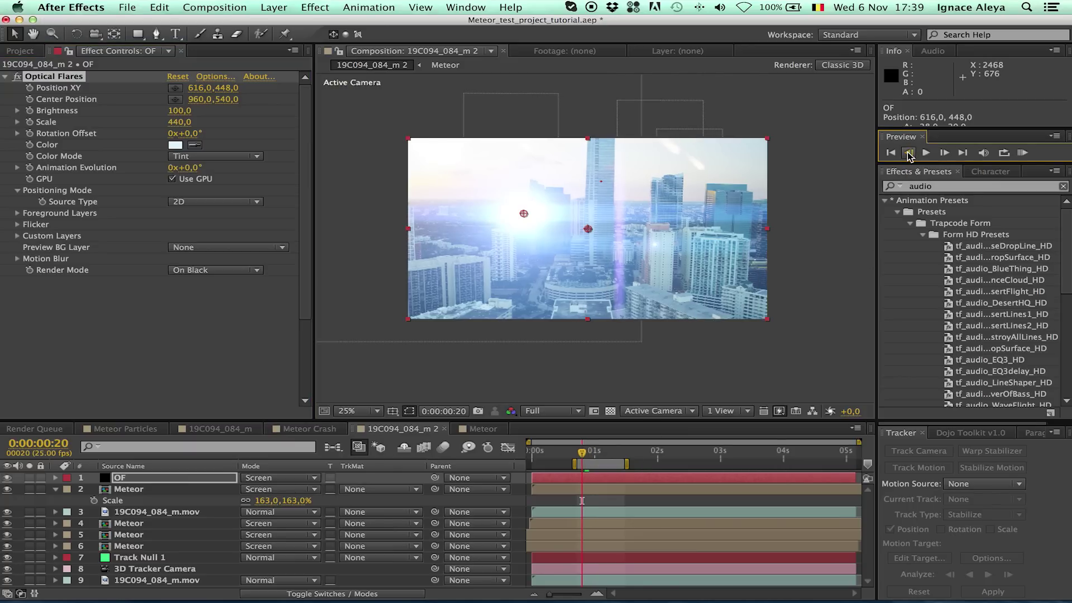
click(7, 478)
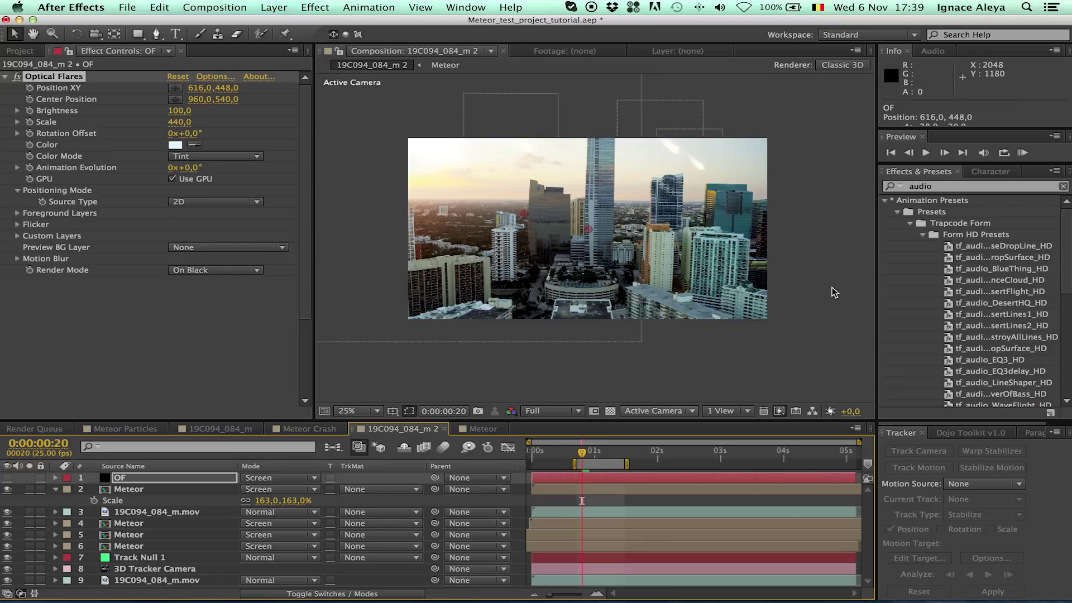
click(908, 153)
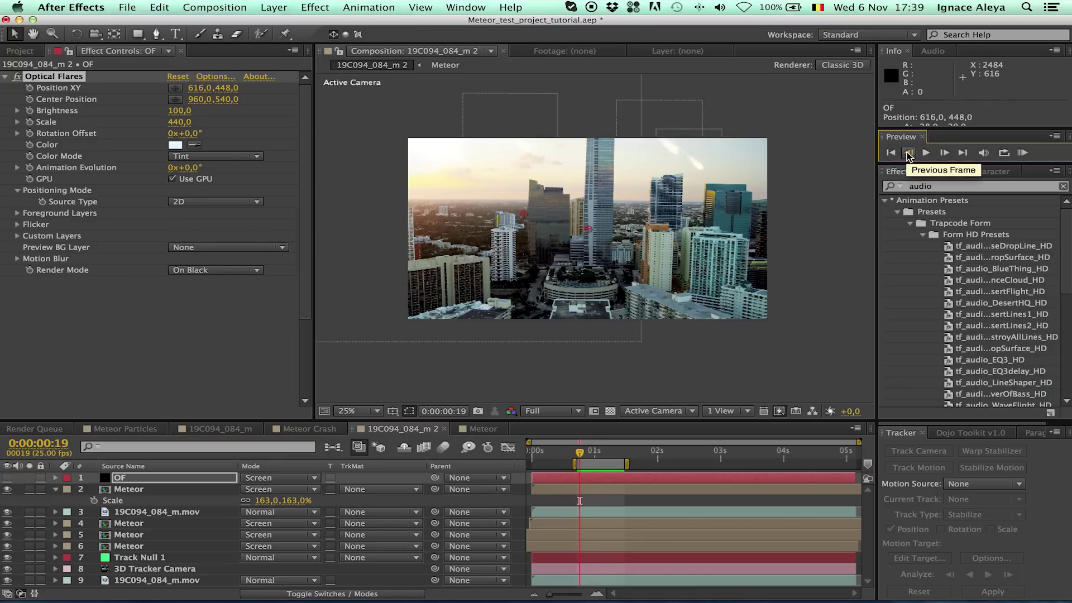
click(943, 153)
click(943, 153)
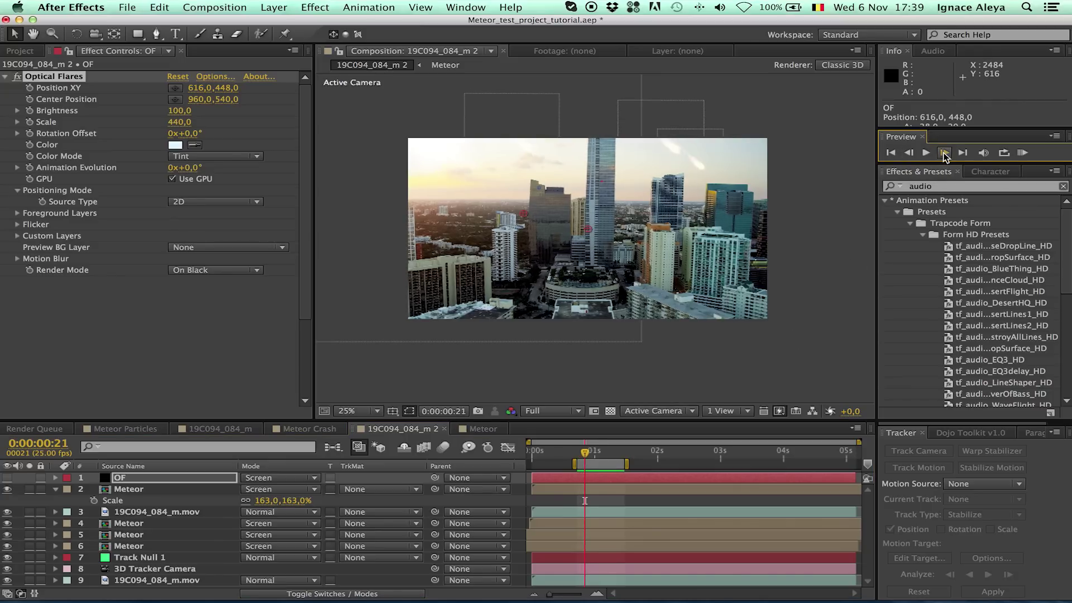
click(944, 152)
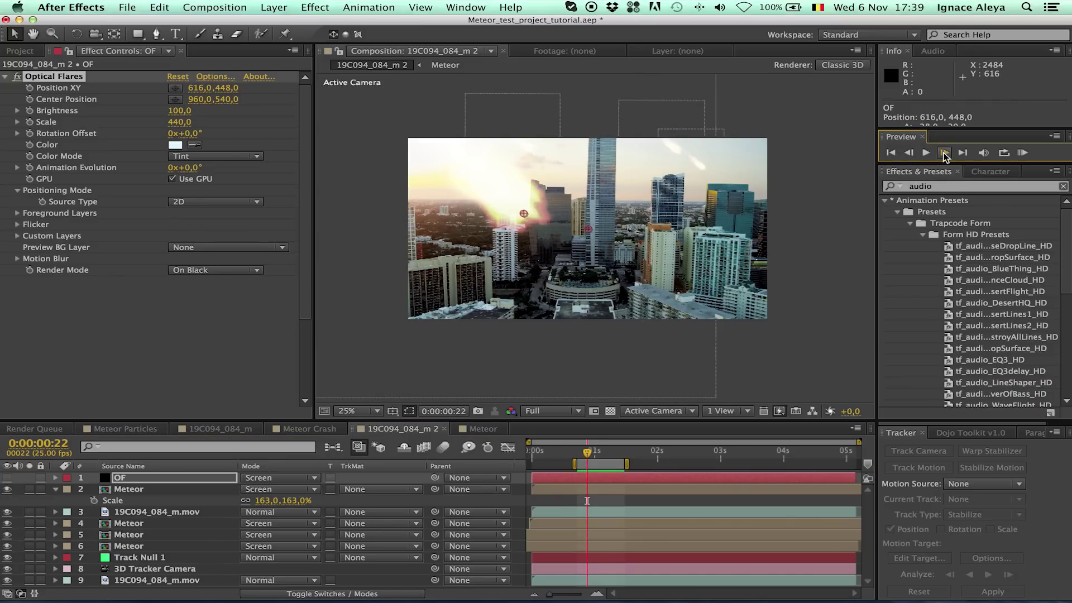
click(909, 152)
click(909, 153)
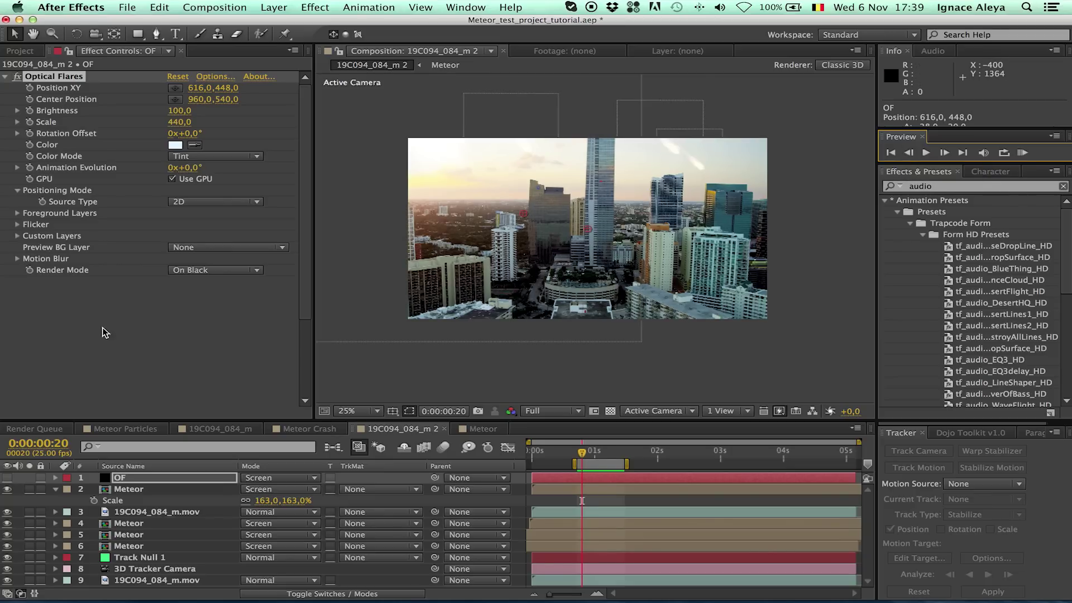
click(8, 478)
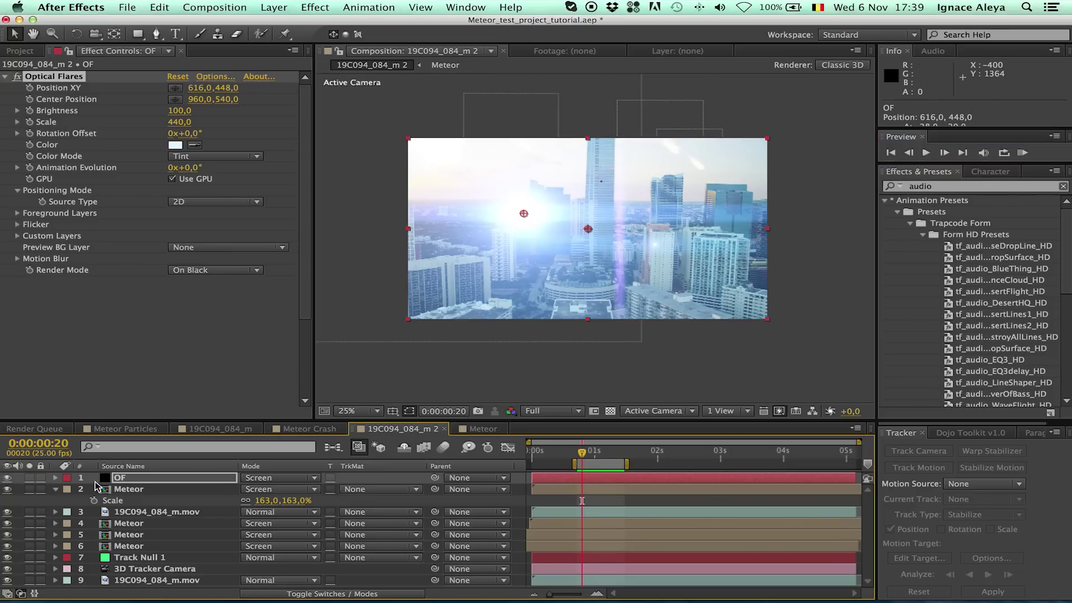
Keyframe the flare's Scale from 0 at 0:00:00:20 to 500 at 0:00:00:22, and enable keyframing for Position XY at frame 22
click(45, 123)
click(179, 122)
text(0)
key(Return)
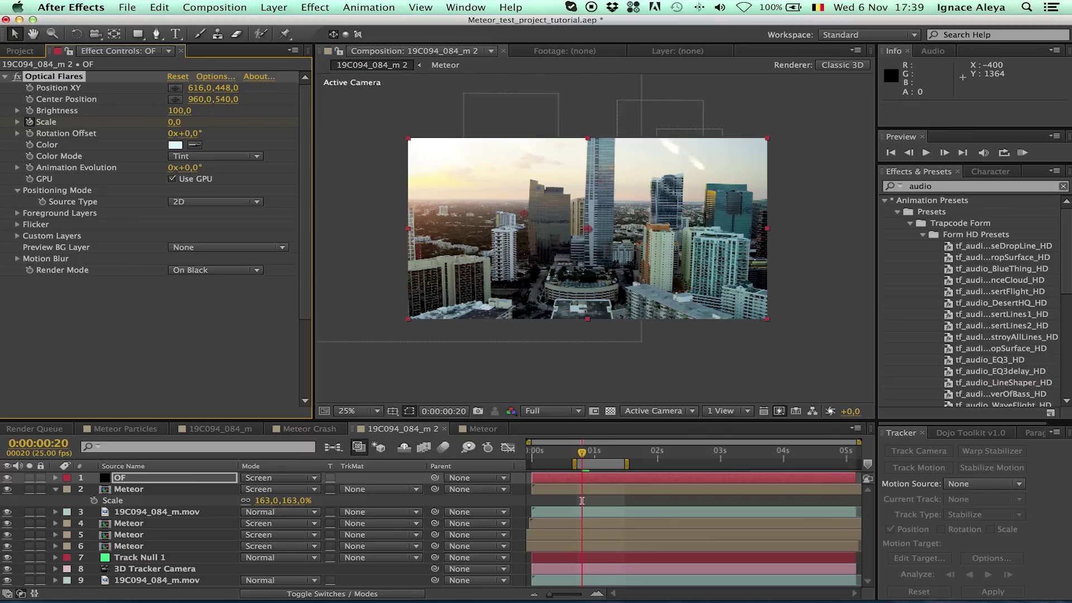
click(930, 152)
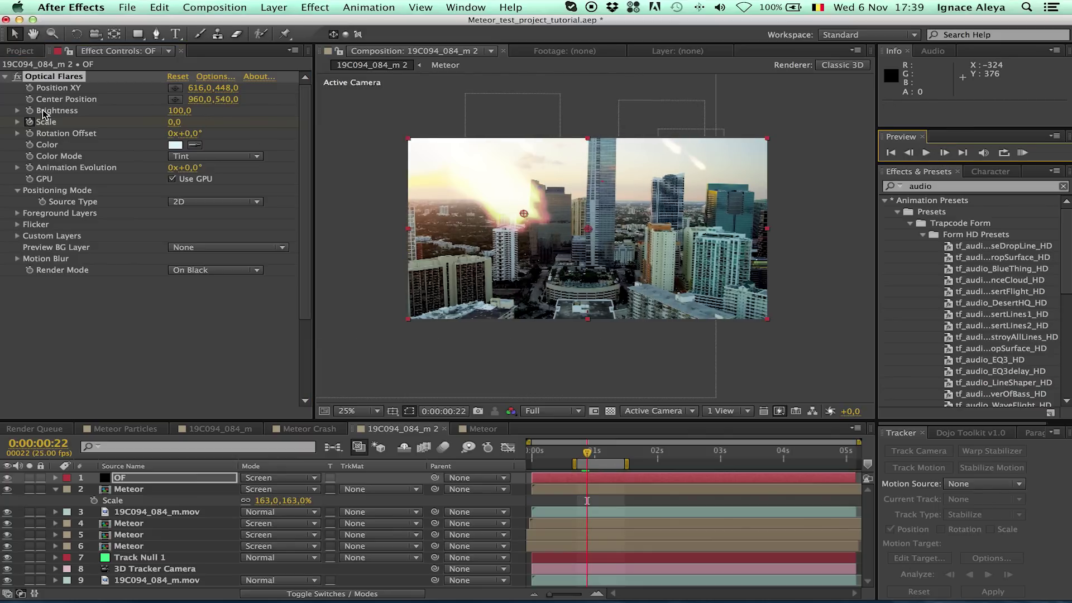
click(173, 122)
text(500)
key(Return)
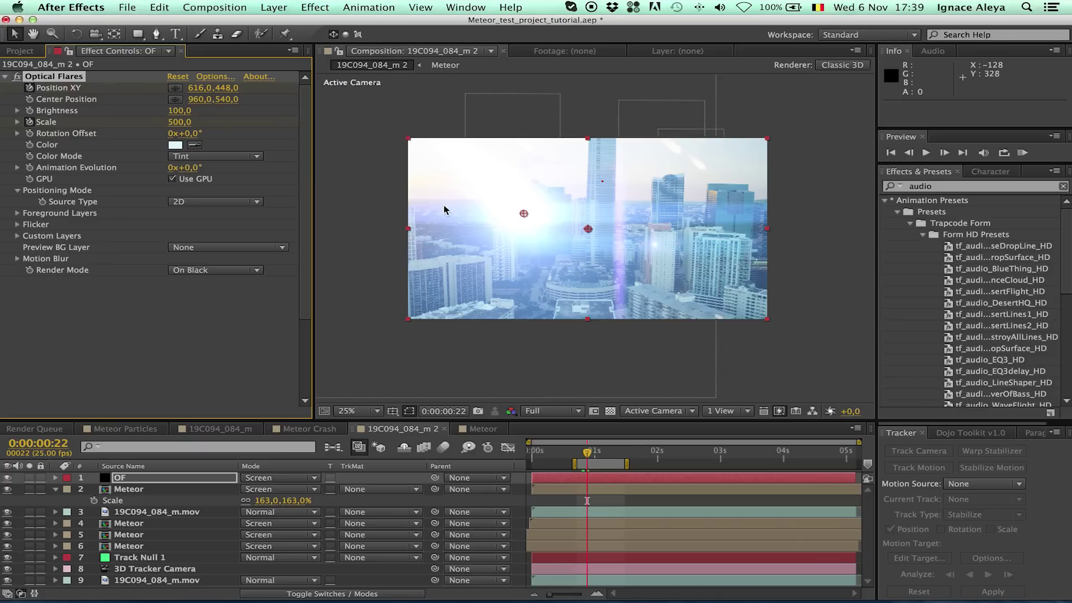
Keyframe the flare's Position XY along the meteor's path at about 184, 116 on frame 21 and 988, 752 on frame 23
click(909, 153)
drag(523, 212, 442, 157)
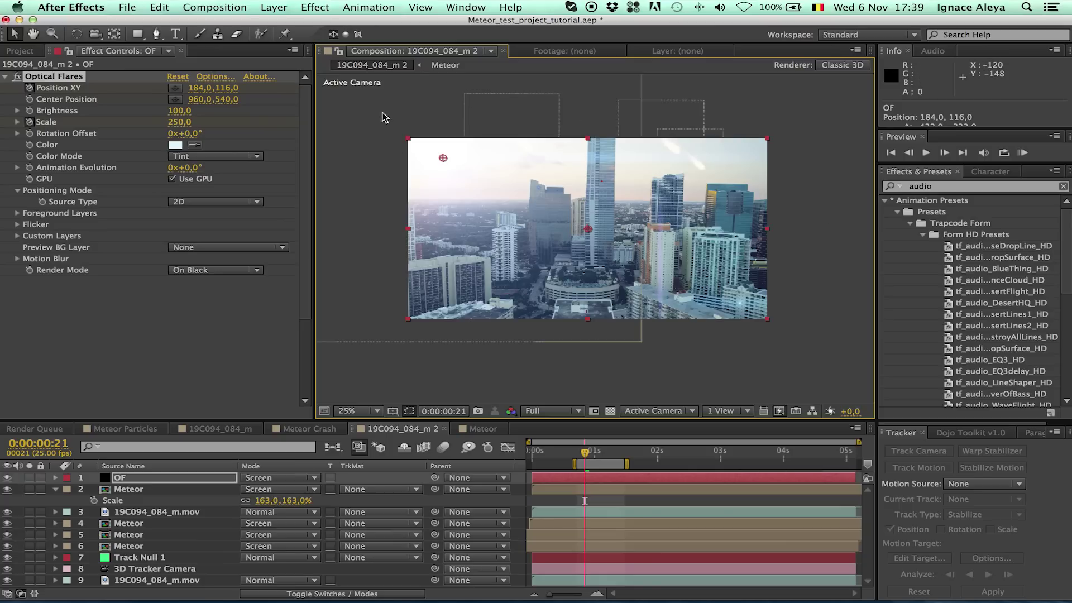
click(945, 154)
click(948, 158)
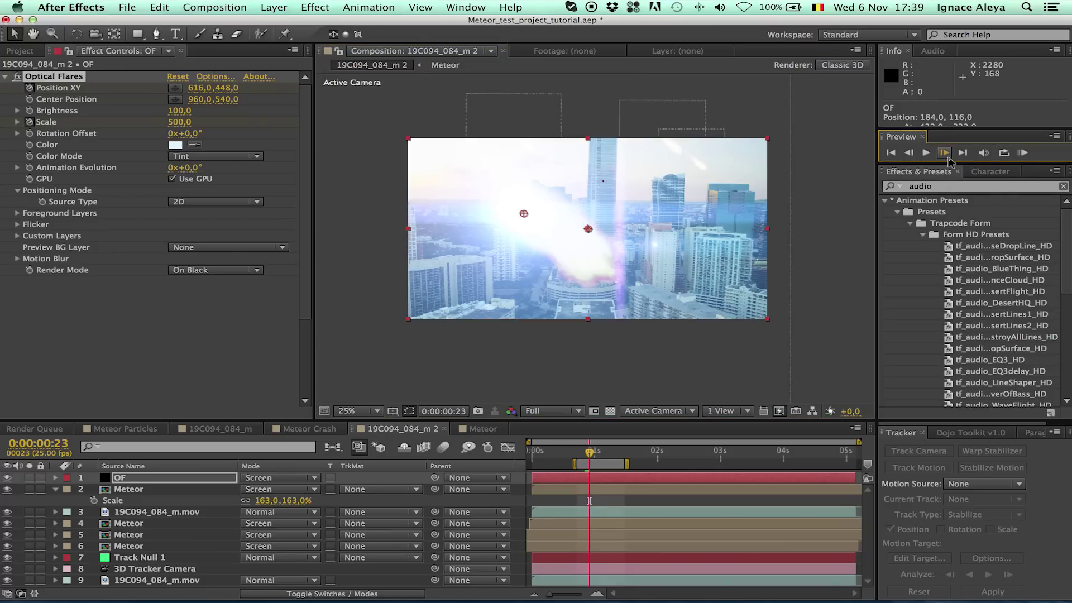
drag(524, 214, 593, 268)
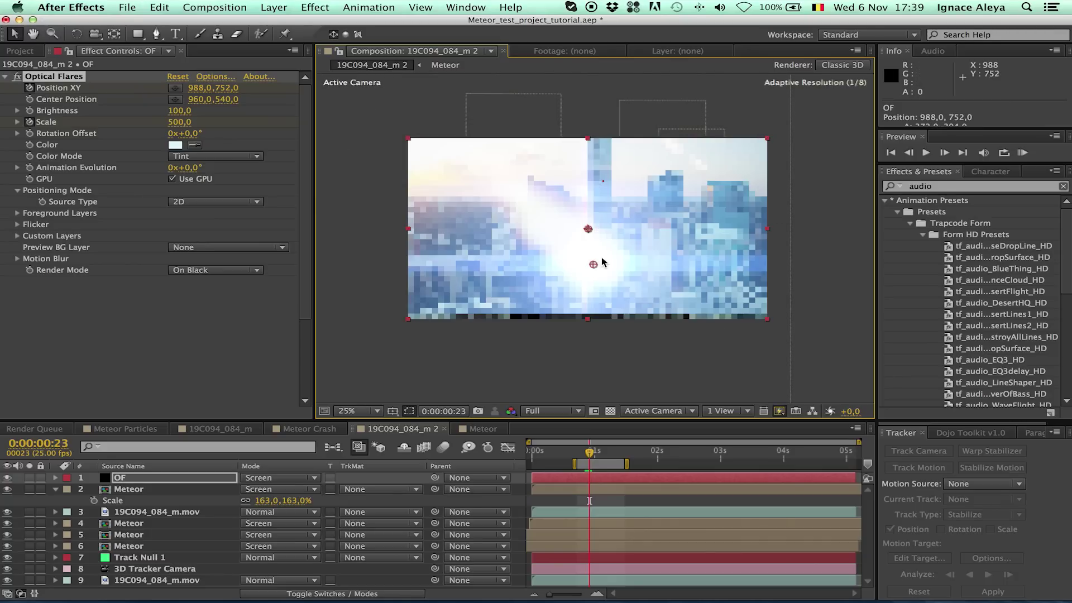
Continue the flare's Position XY keyframes at about 1516, 1140 on frame 24 and 1712, 1292 at 0:00:01:00
click(945, 153)
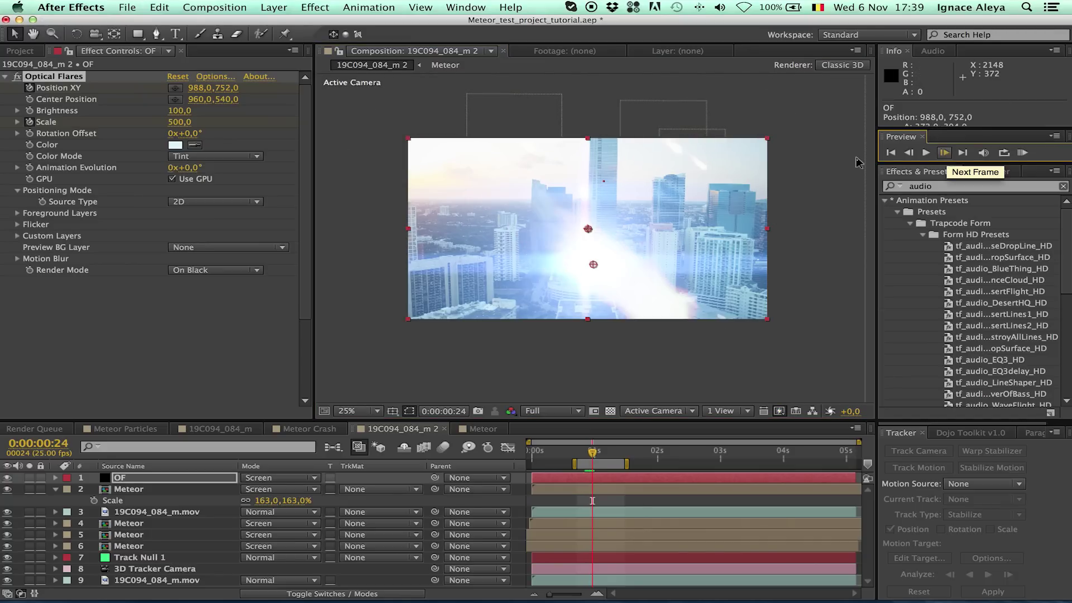
drag(594, 266, 692, 330)
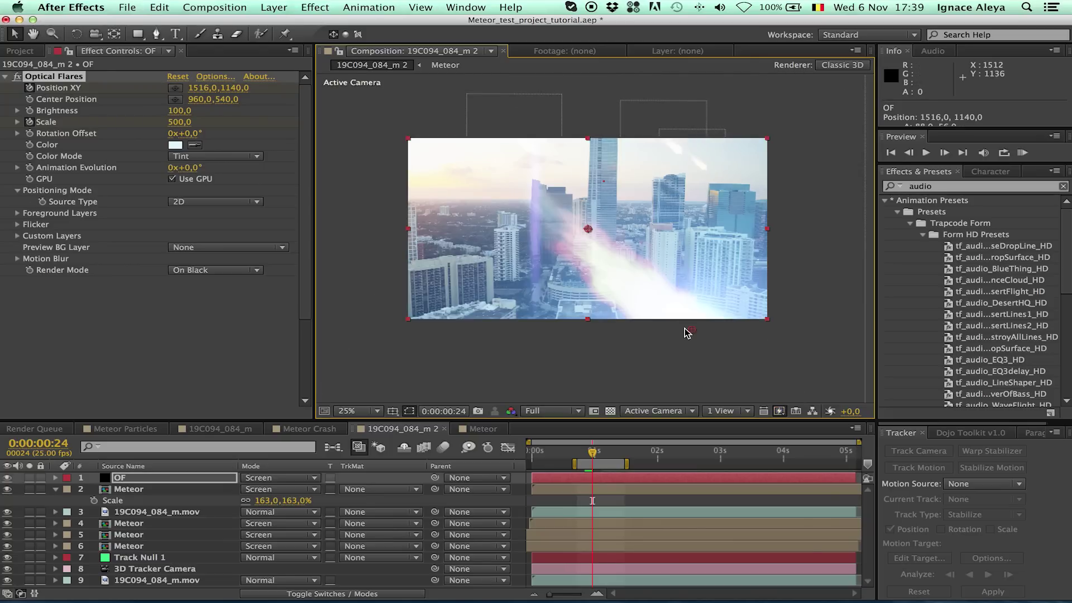
click(944, 152)
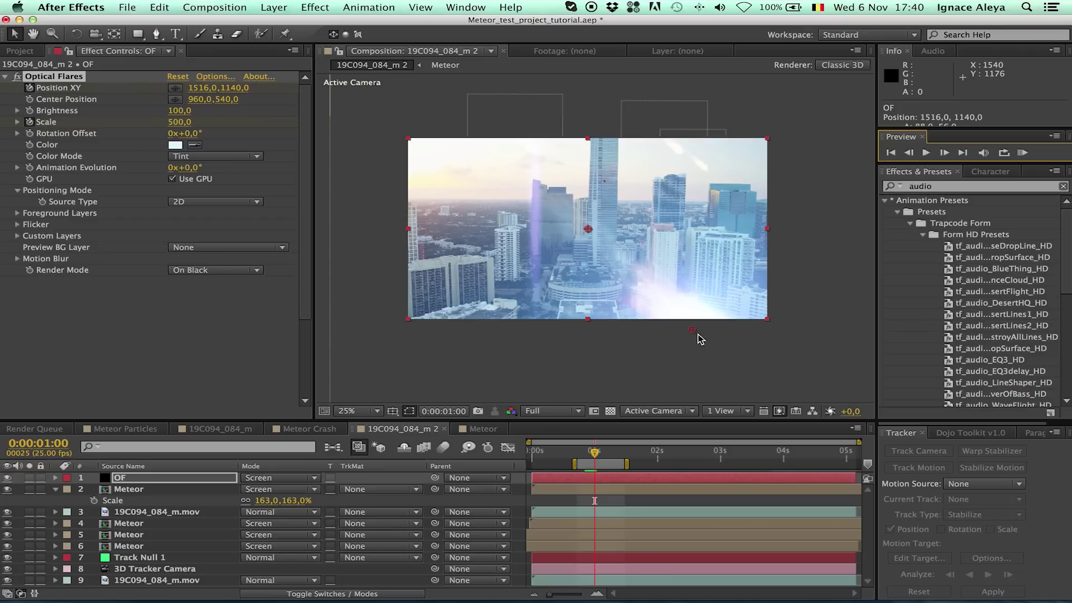
drag(694, 330, 731, 354)
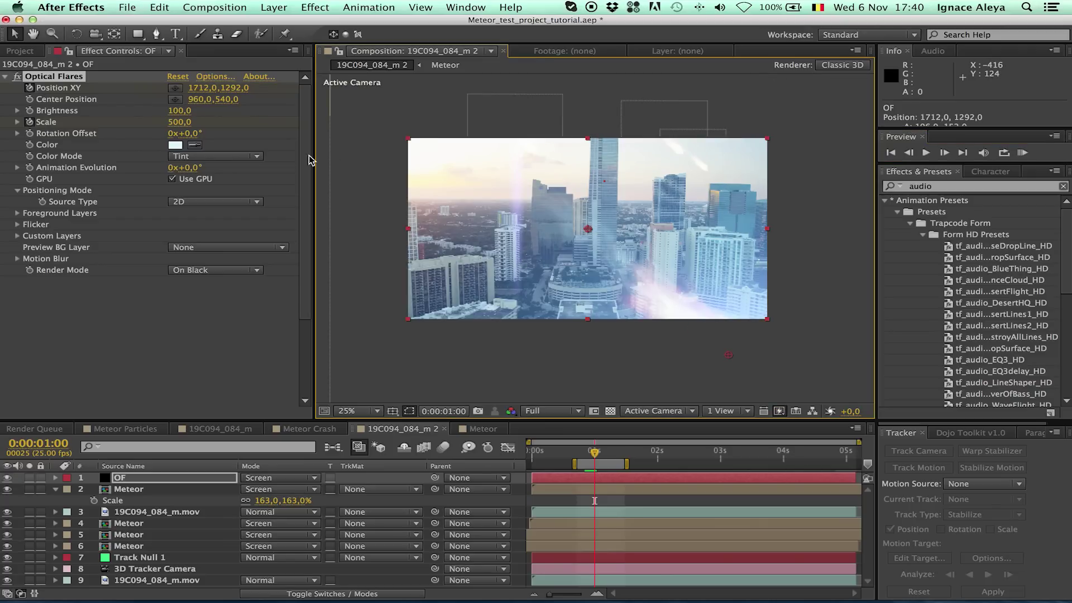
Add a Scale keyframe holding 500 at 0:00:01:00 and set the flare's Scale to 0 at 0:00:01:01
click(944, 153)
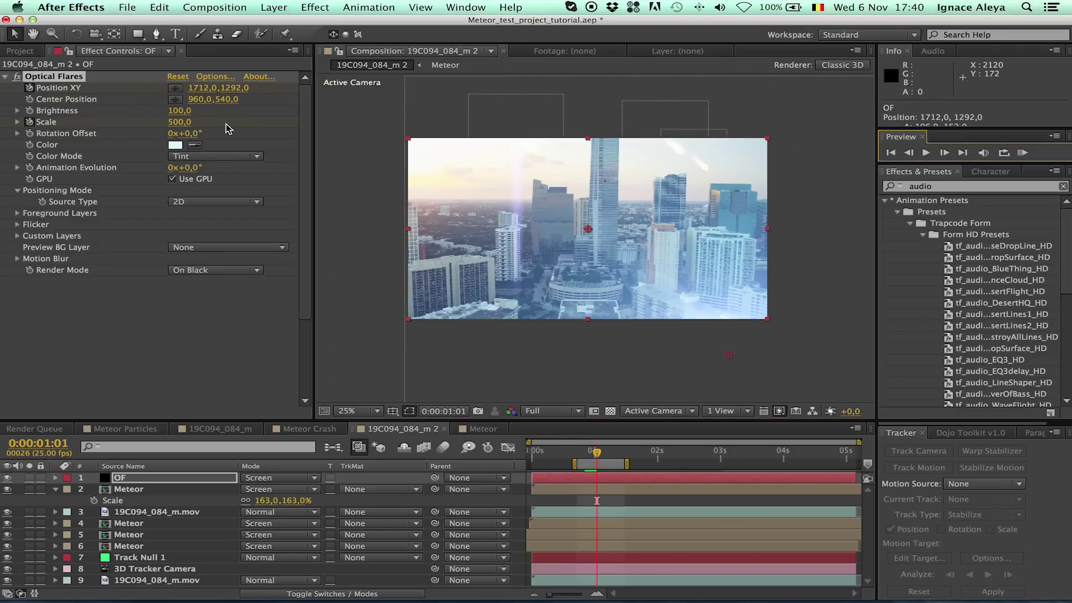
click(909, 153)
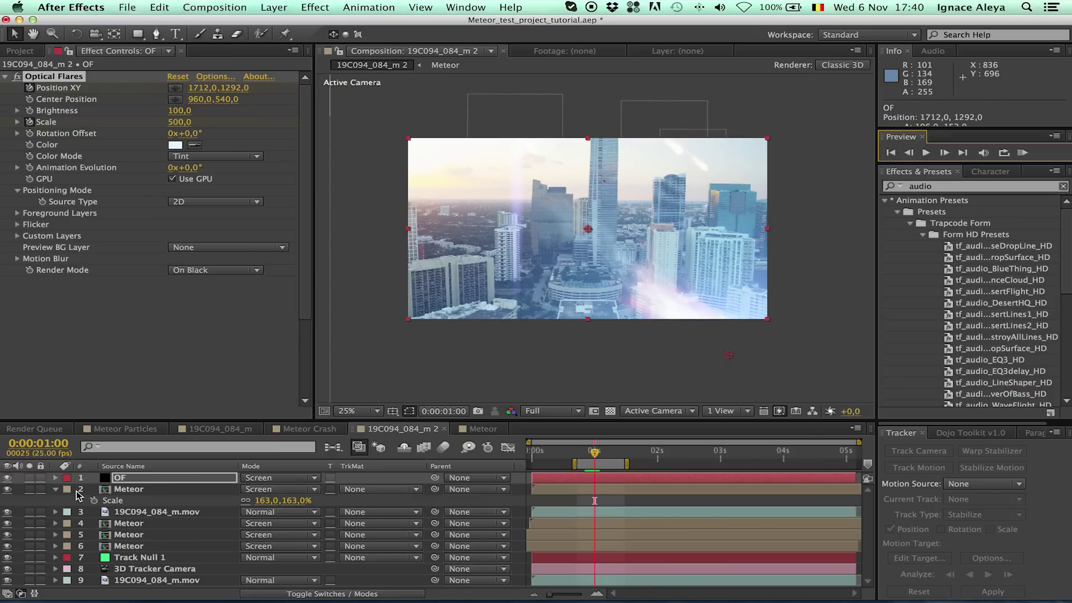
key(u)
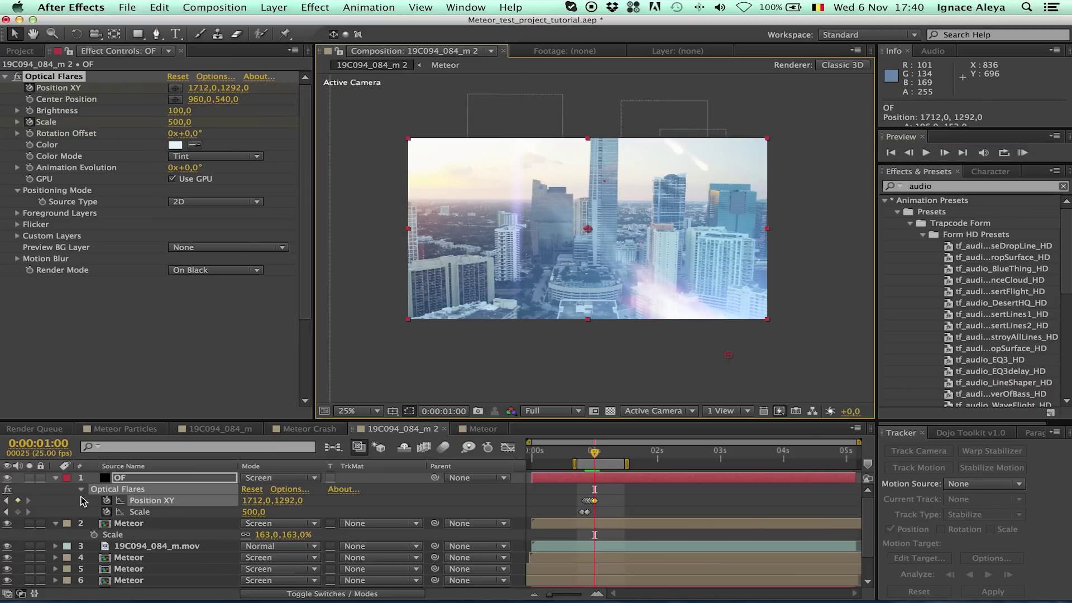
click(18, 512)
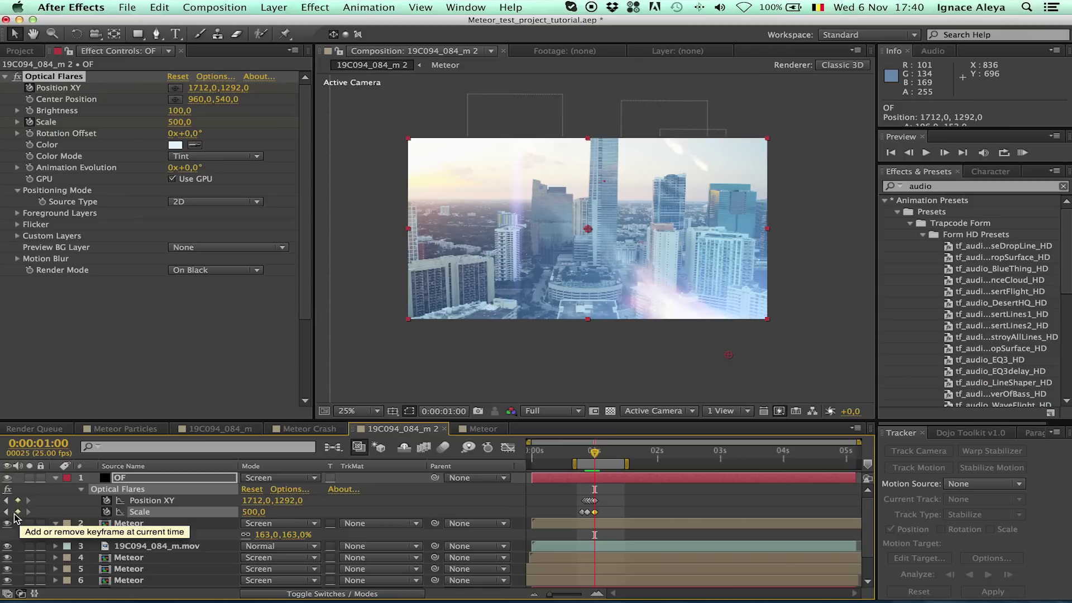
click(944, 152)
click(180, 122)
text(0)
key(Return)
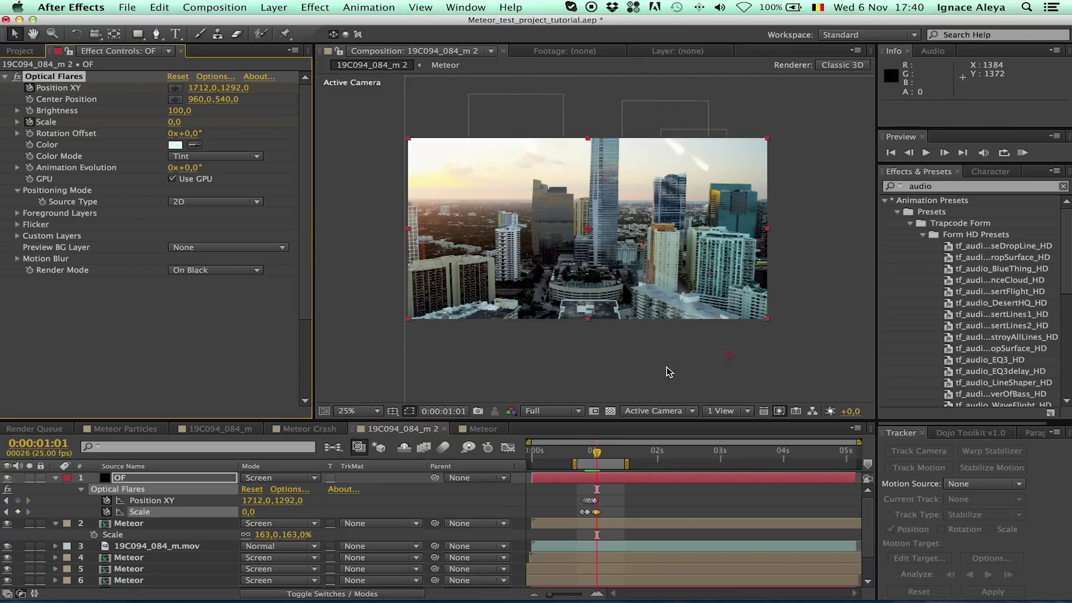
Fit the composition to the viewer, play a RAM preview of the flare animation, and review the frames from 0:00:01:00 back to 0:00:00:23
scroll(544, 178, up, 8)
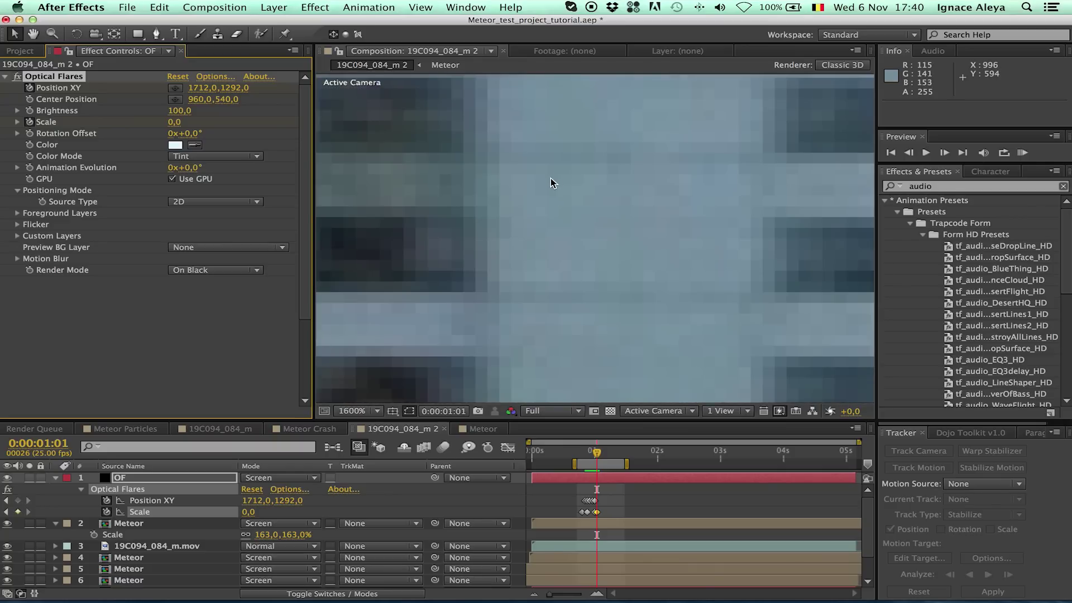
scroll(558, 183, down, 8)
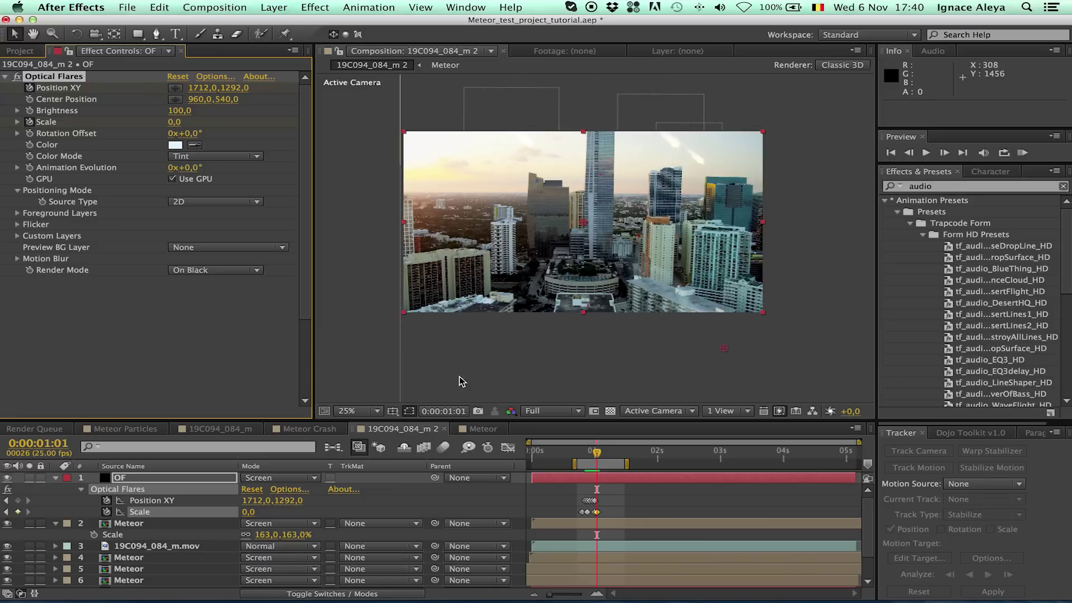
click(377, 408)
click(377, 404)
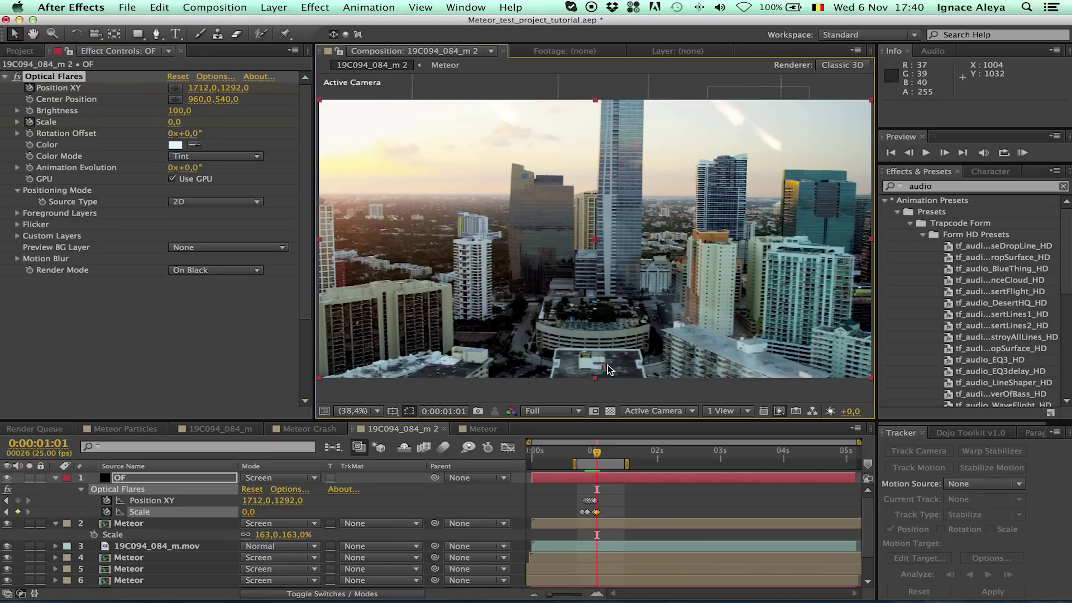
click(1026, 152)
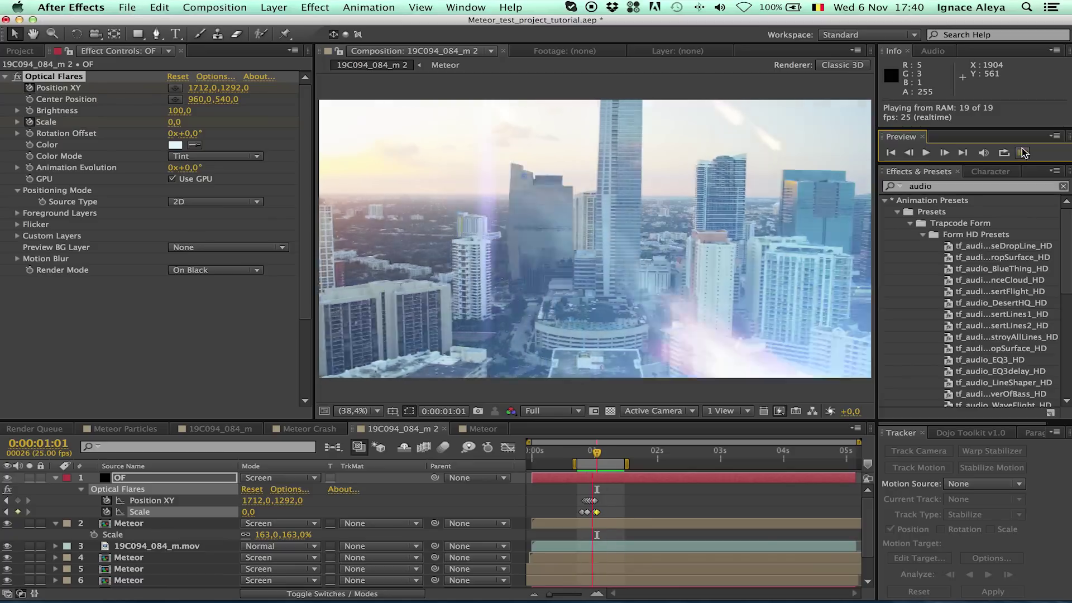
click(1024, 152)
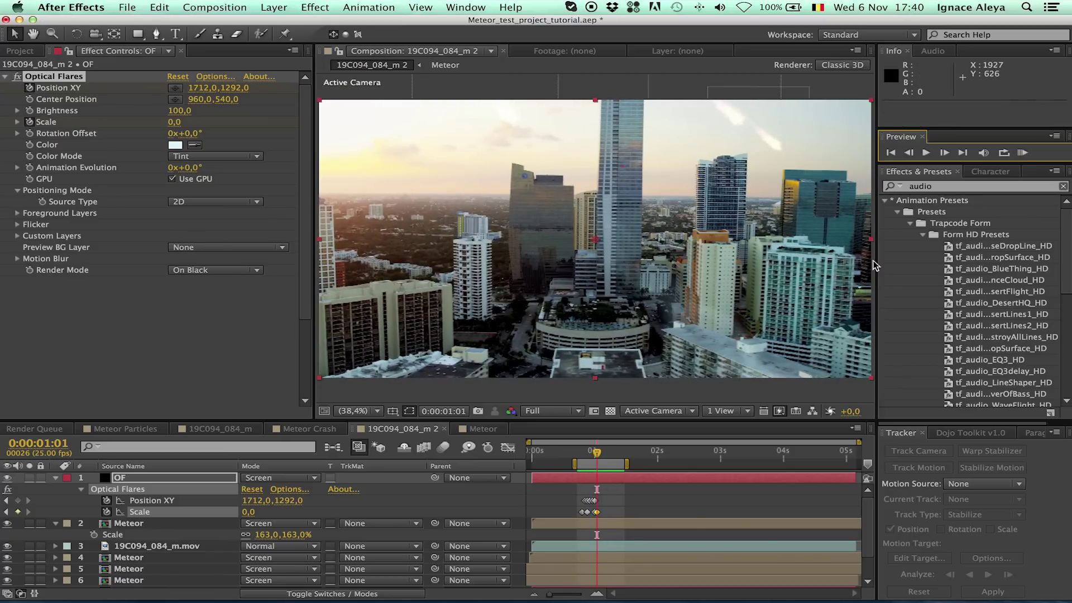
click(594, 455)
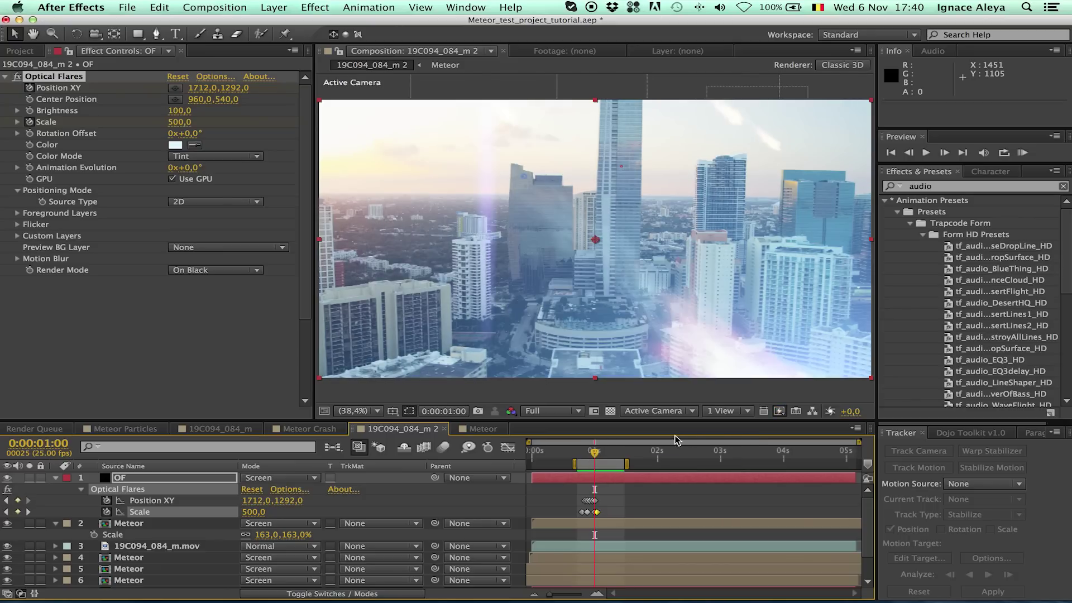
click(592, 452)
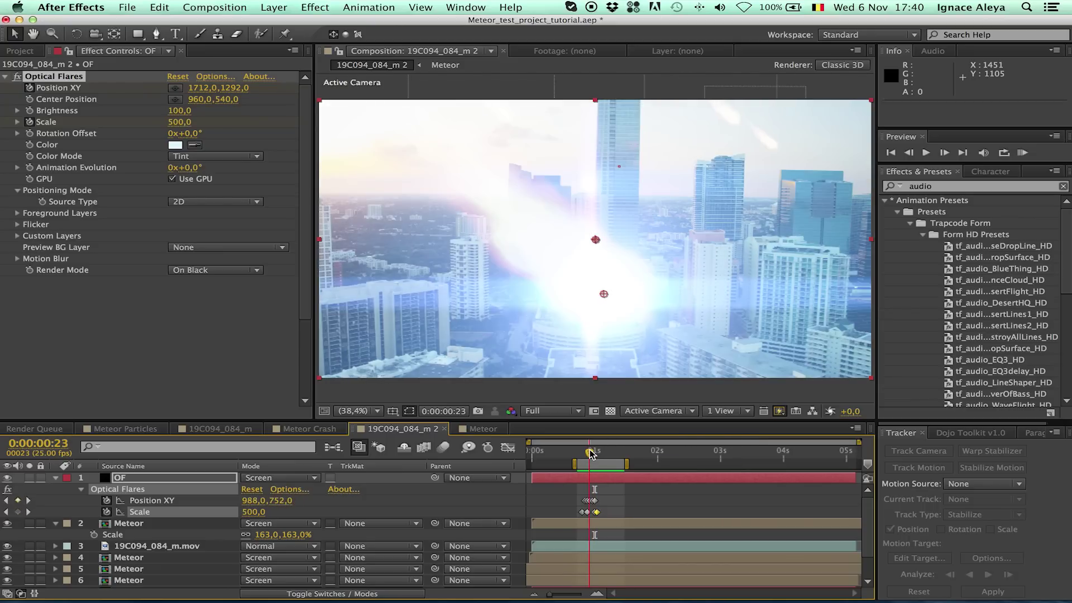
Apply a Curves effect to the 19C094_084_m.mov footage layer at the bottom of the layer stack
drag(593, 453, 593, 456)
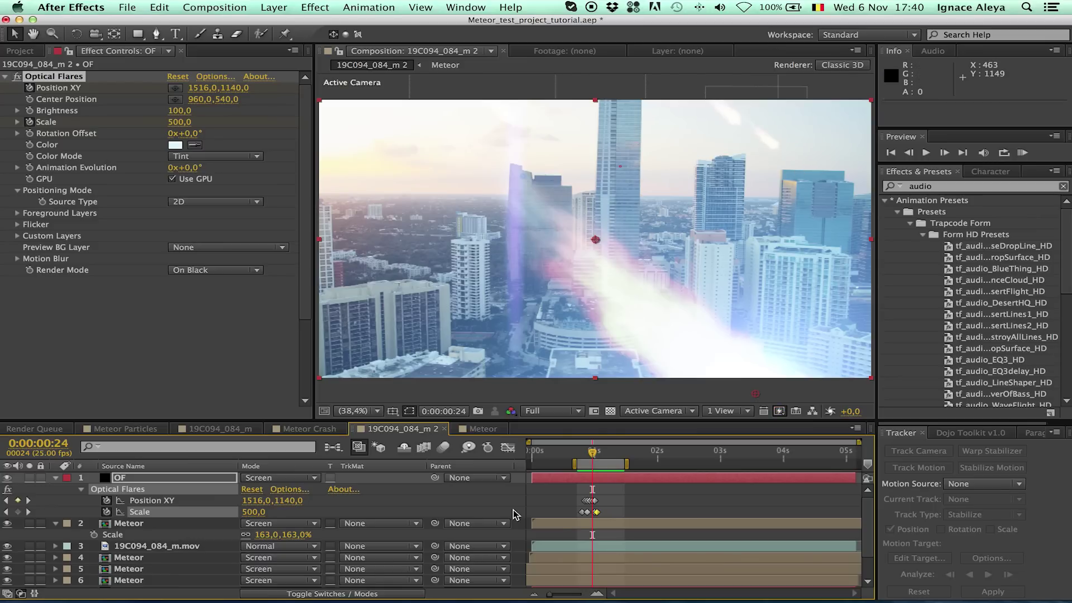
scroll(573, 530, down, 1)
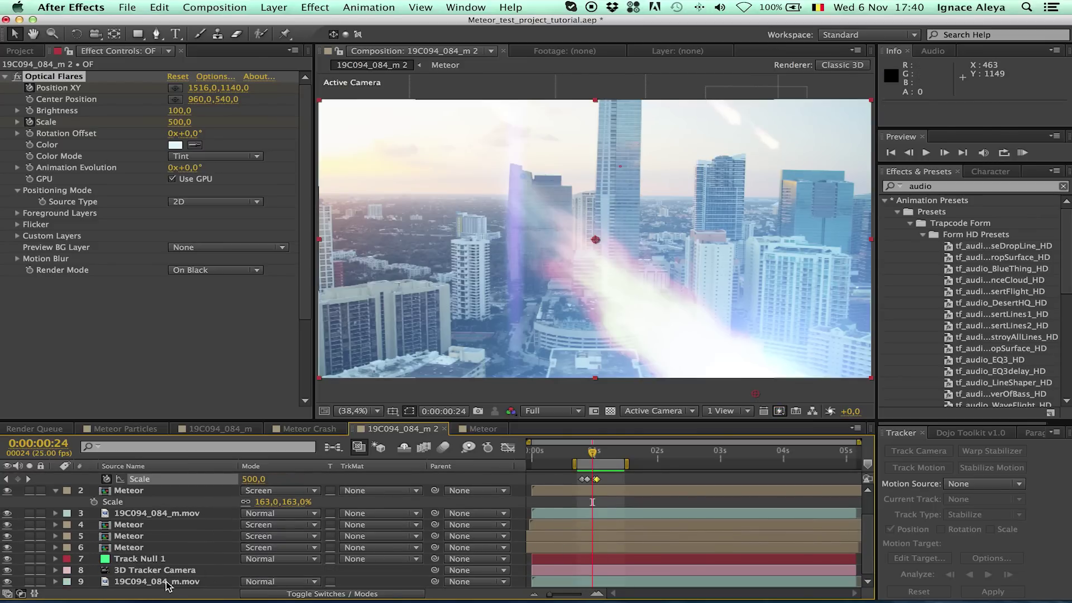
click(168, 581)
click(323, 5)
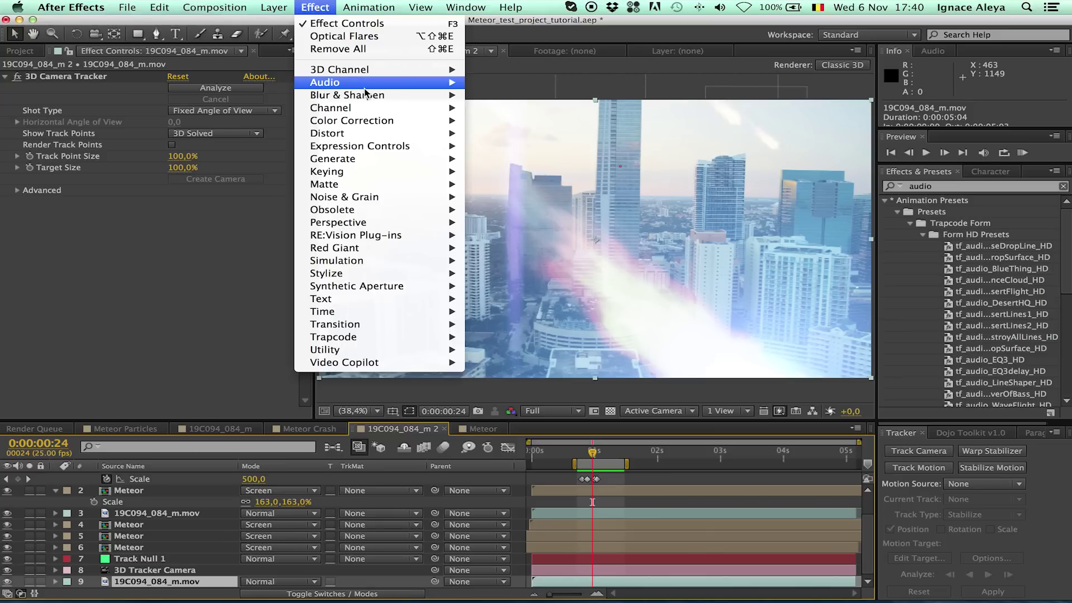
mouse_move(380, 136)
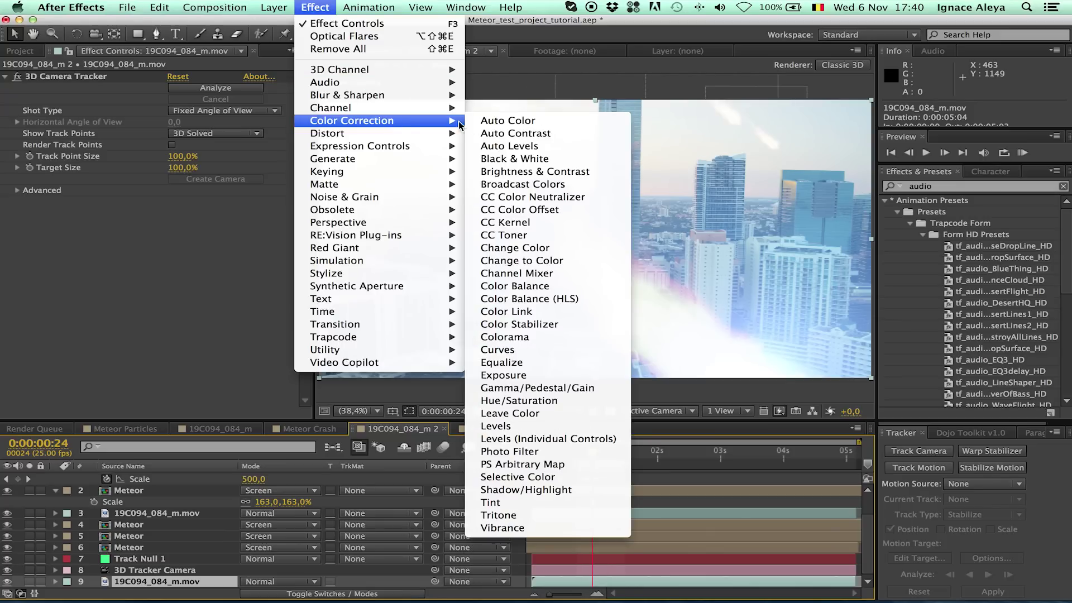
click(515, 353)
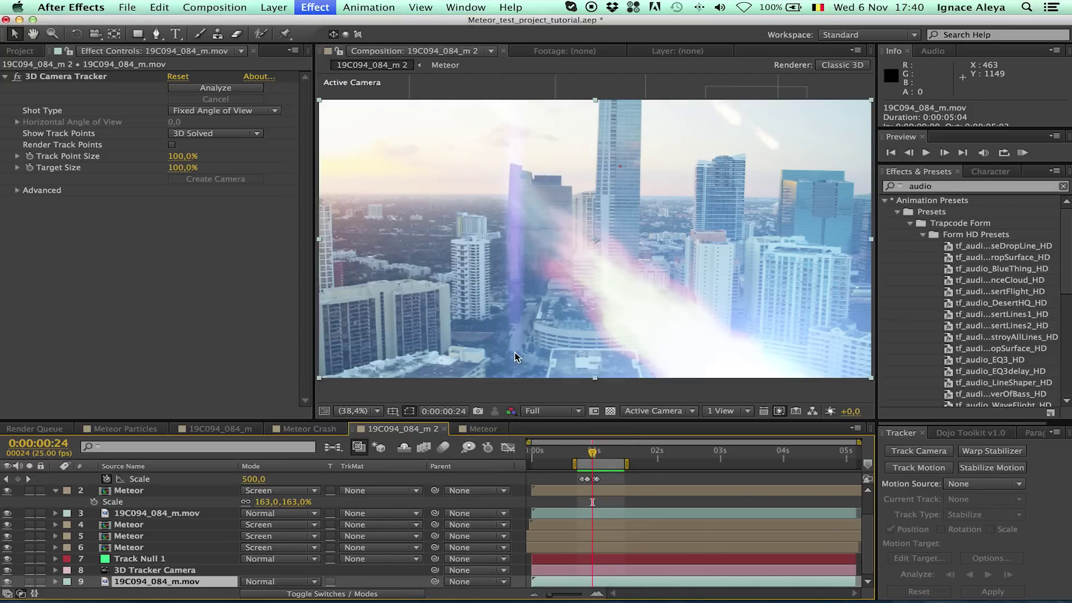
Pull the RGB curve down in its highlights and shadows to darken the footage, and play a RAM preview
drag(142, 268, 133, 274)
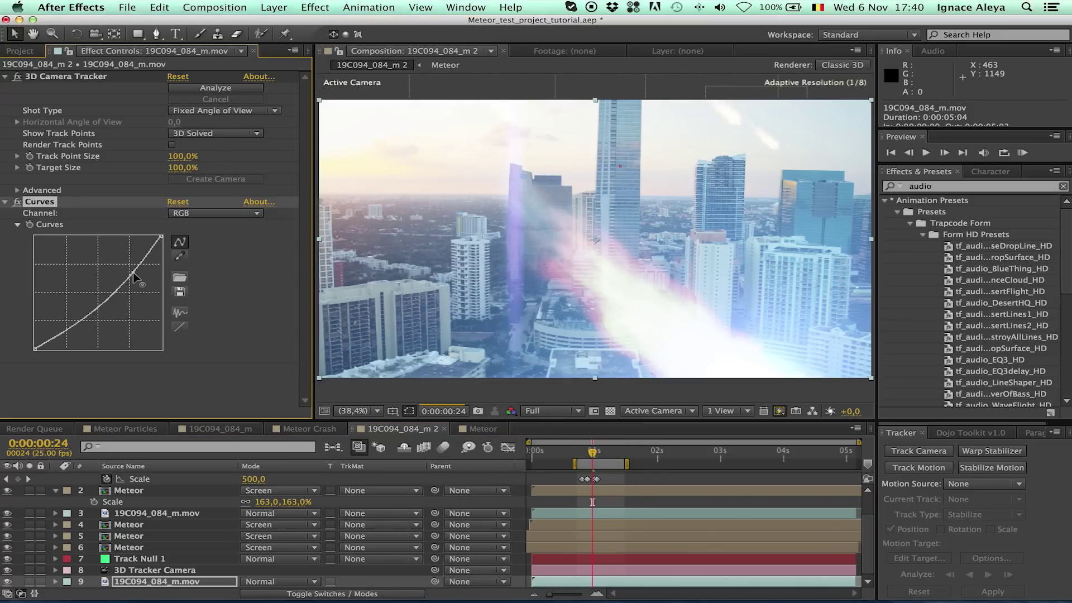
drag(158, 239, 161, 239)
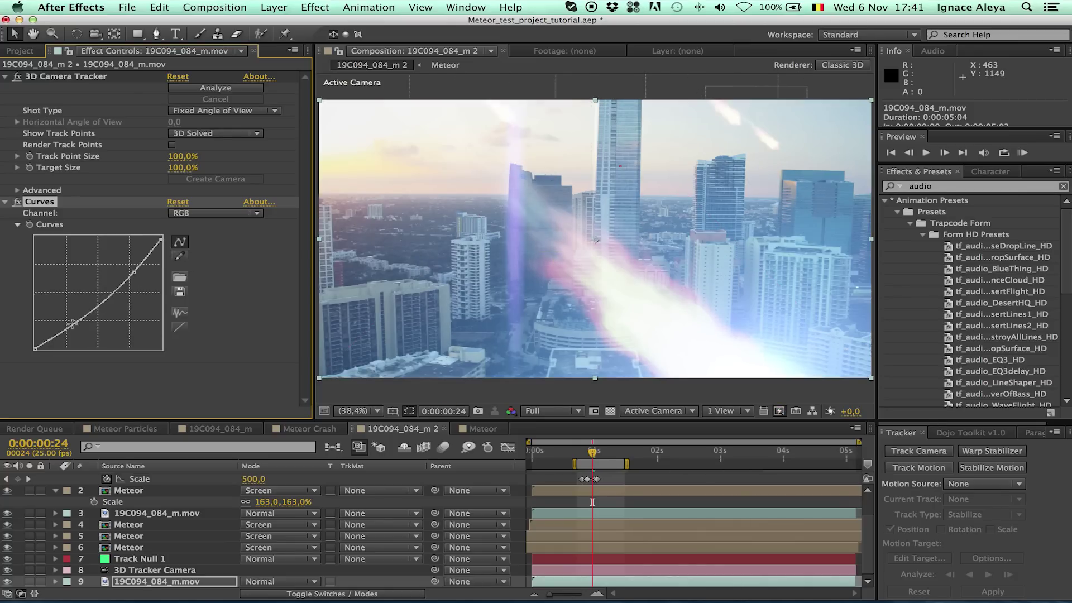
drag(72, 324, 72, 331)
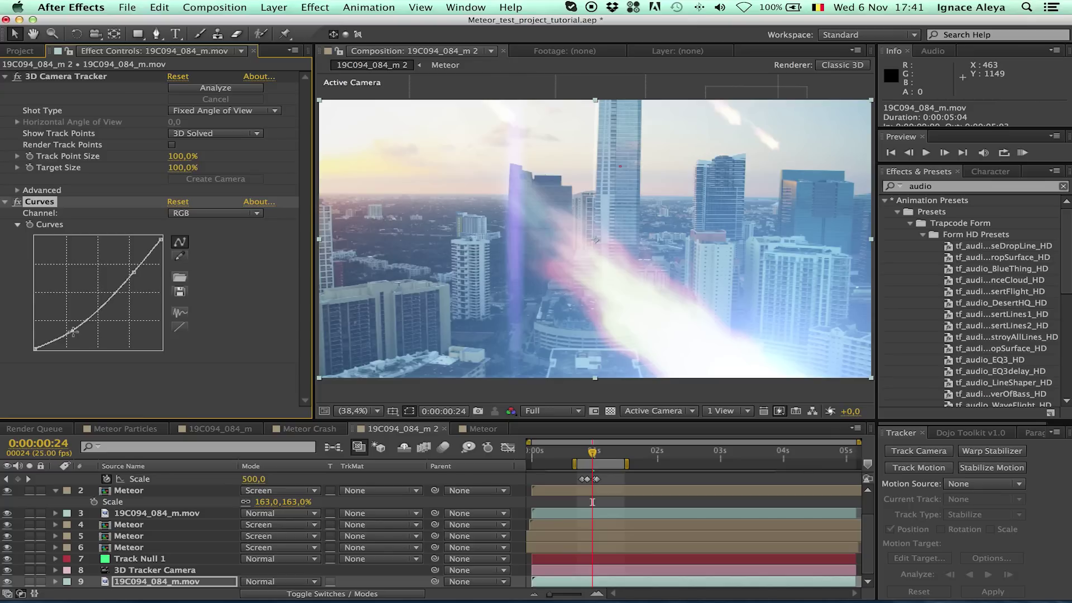
click(30, 582)
click(30, 582)
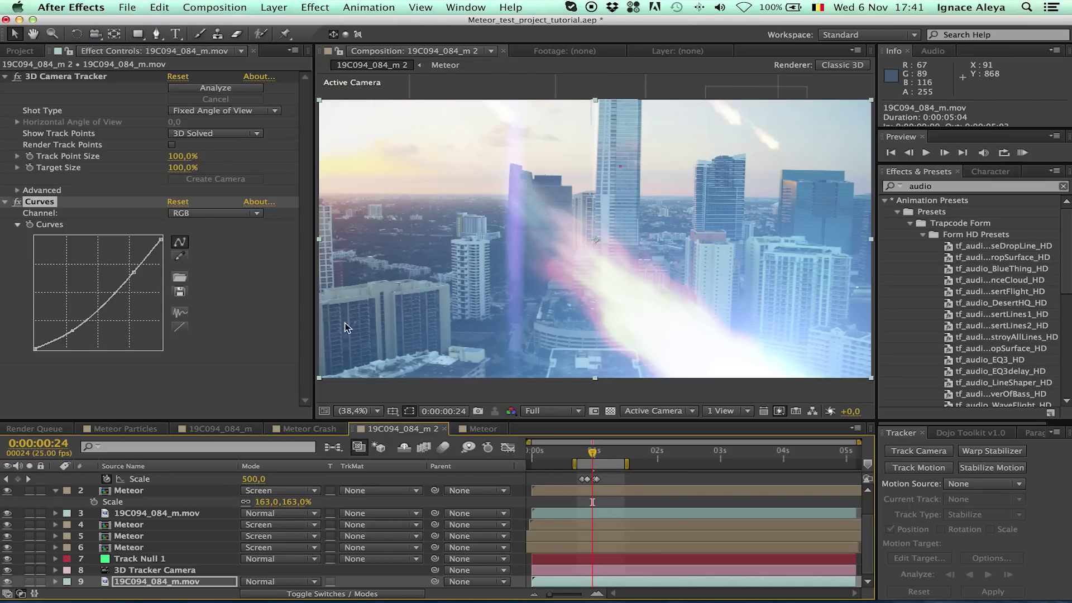
click(1023, 154)
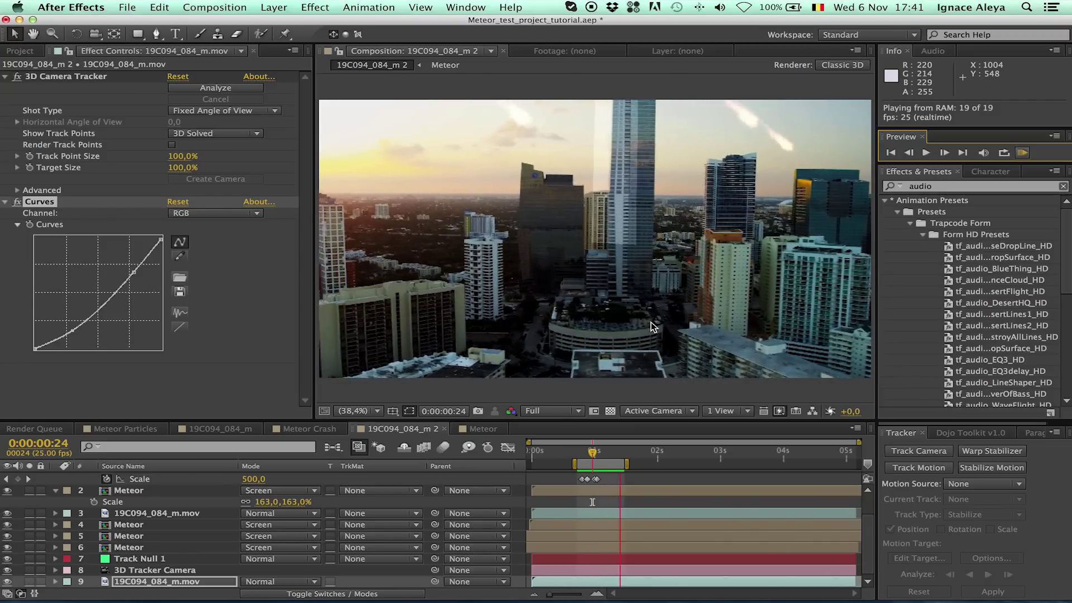
click(1022, 154)
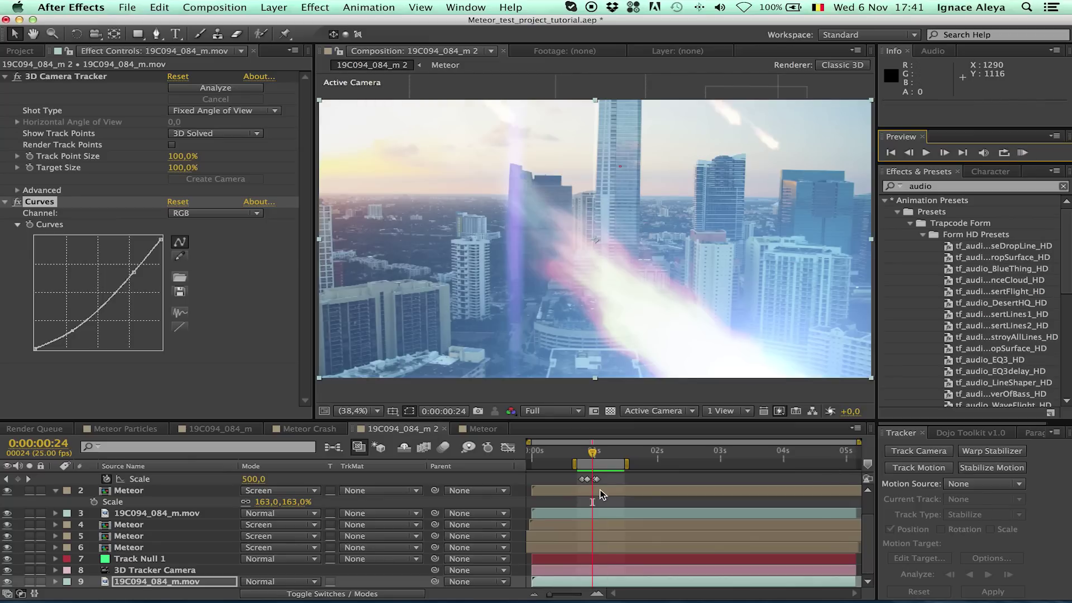
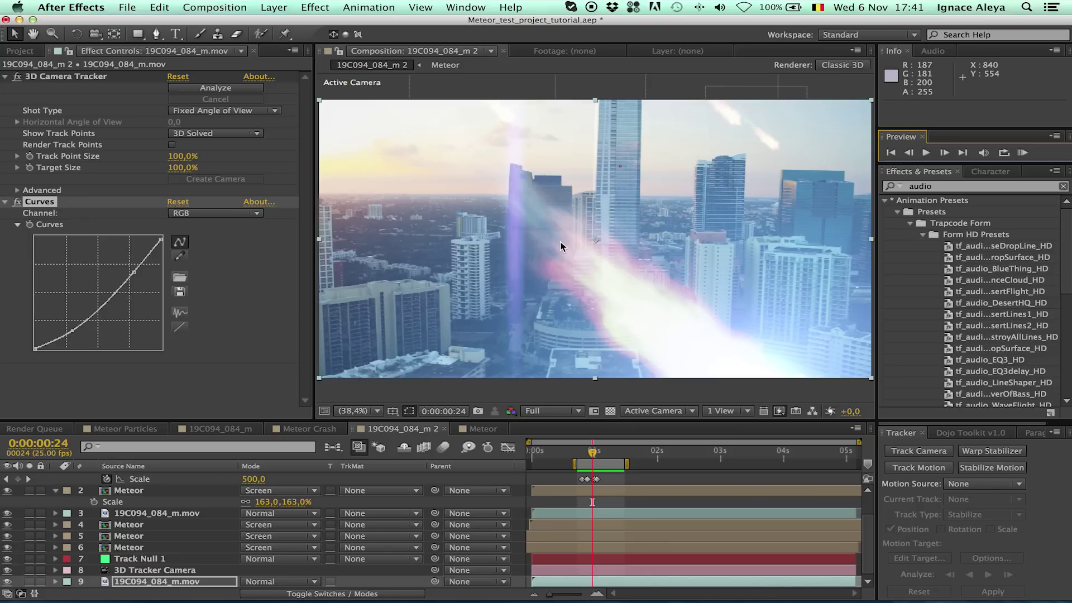
Collapse the expanded properties of all layers in the composition and clear the layer selection
scroll(873, 533, up, 3)
click(657, 478)
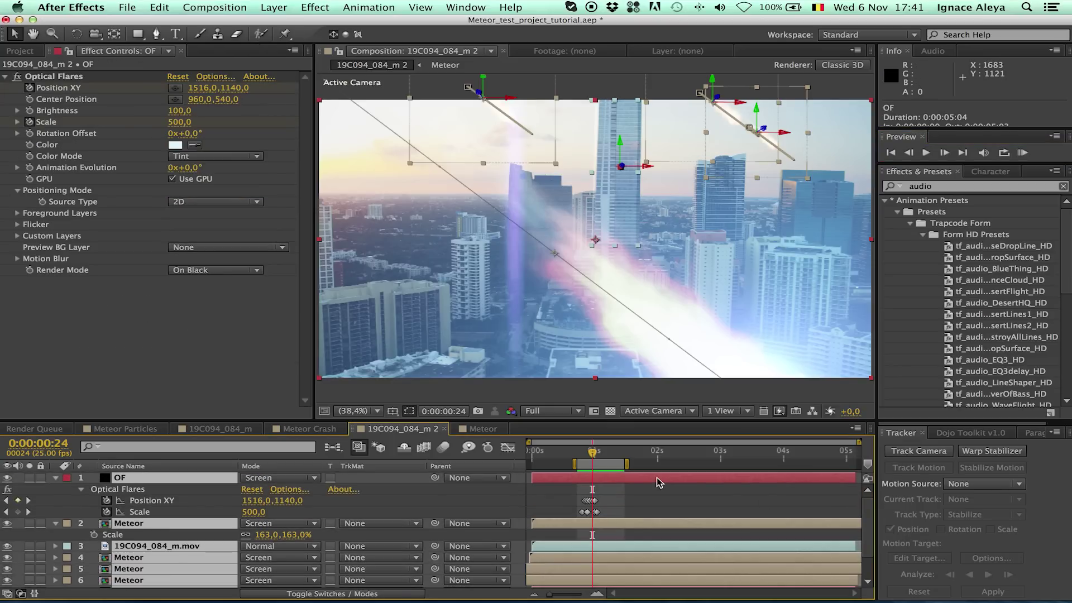
key(super+a)
key(super+grave)
key(F2)
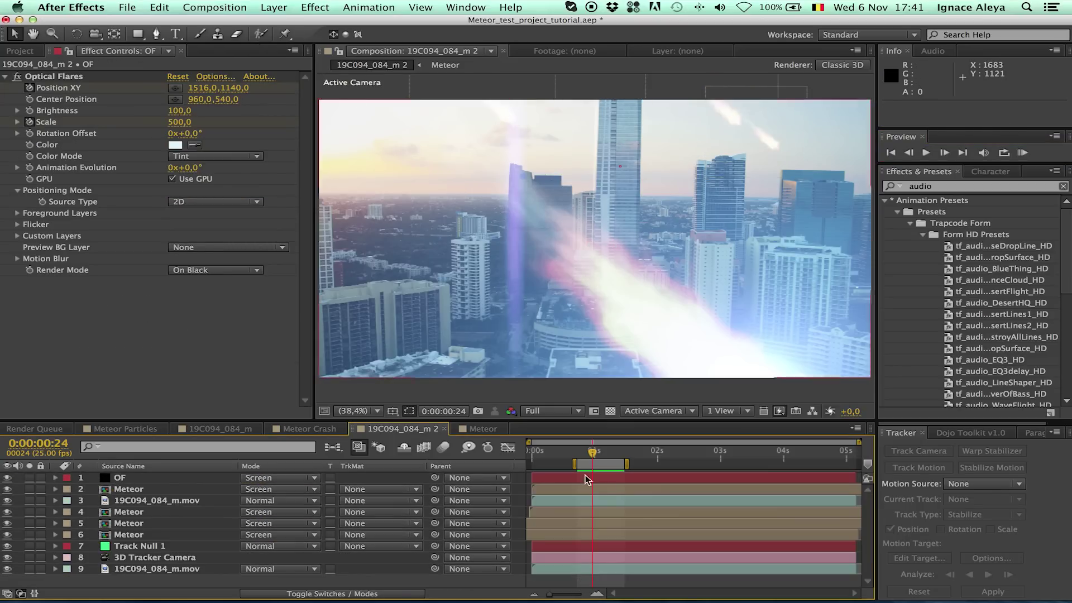
Create a black 1920 x 1080 px solid named Letterbox above all other layers
drag(591, 454, 594, 455)
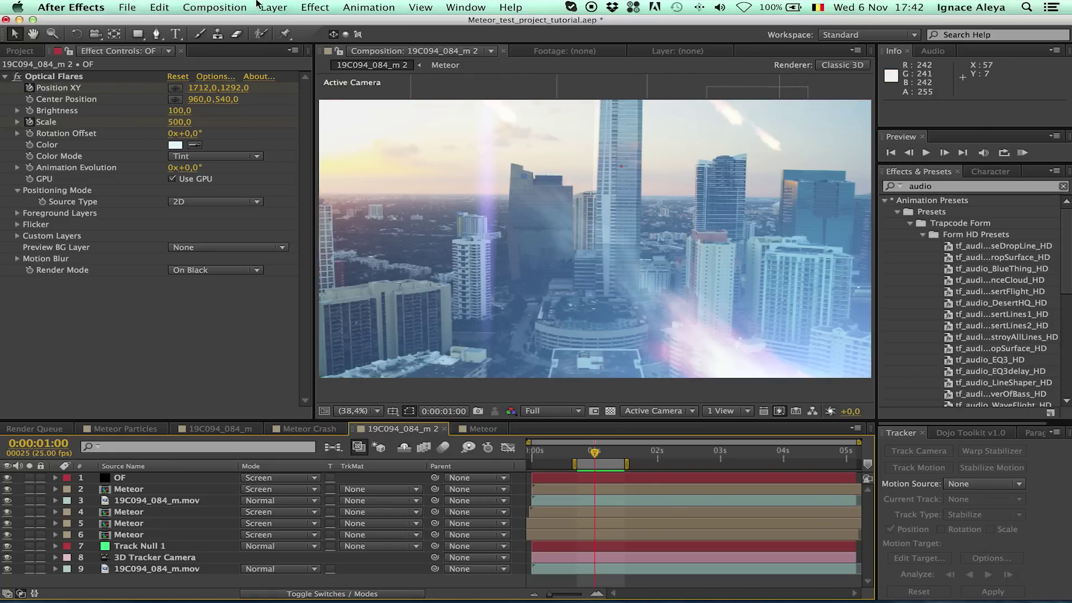
click(274, 7)
mouse_move(435, 24)
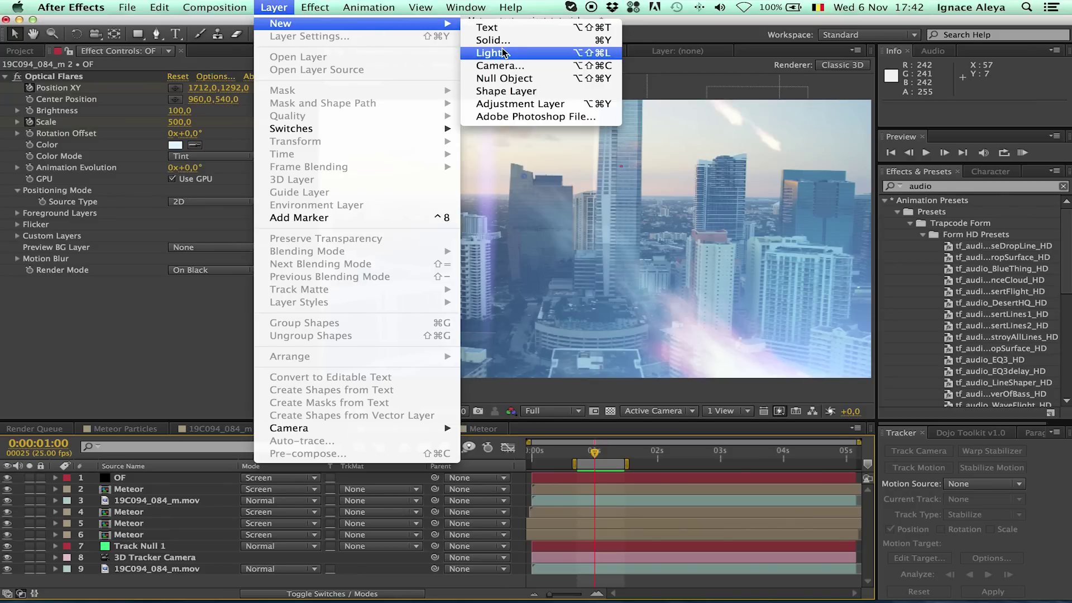
click(490, 40)
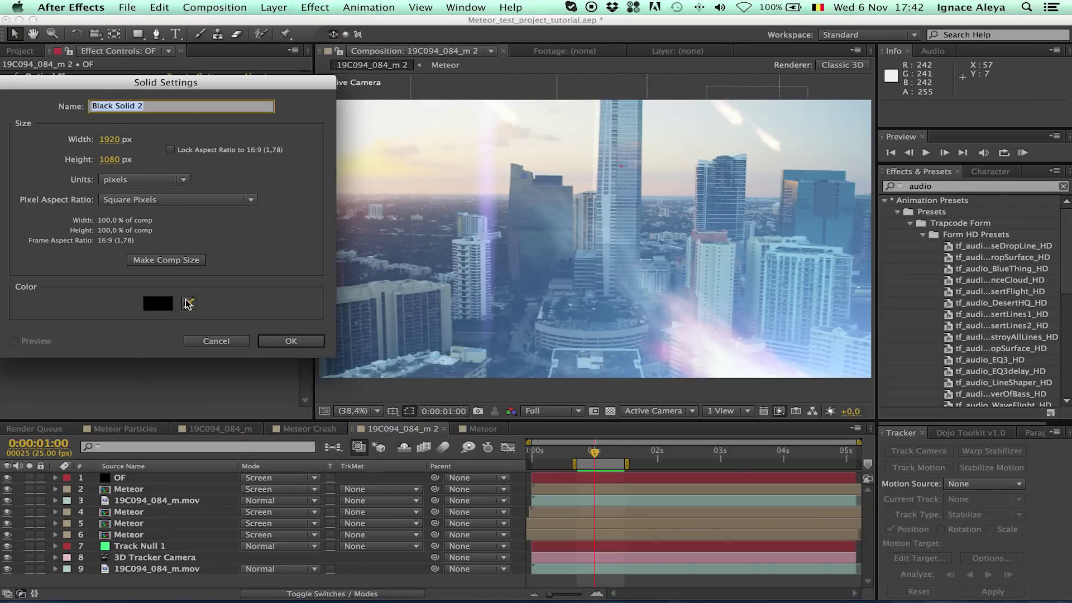
text(Letterbox)
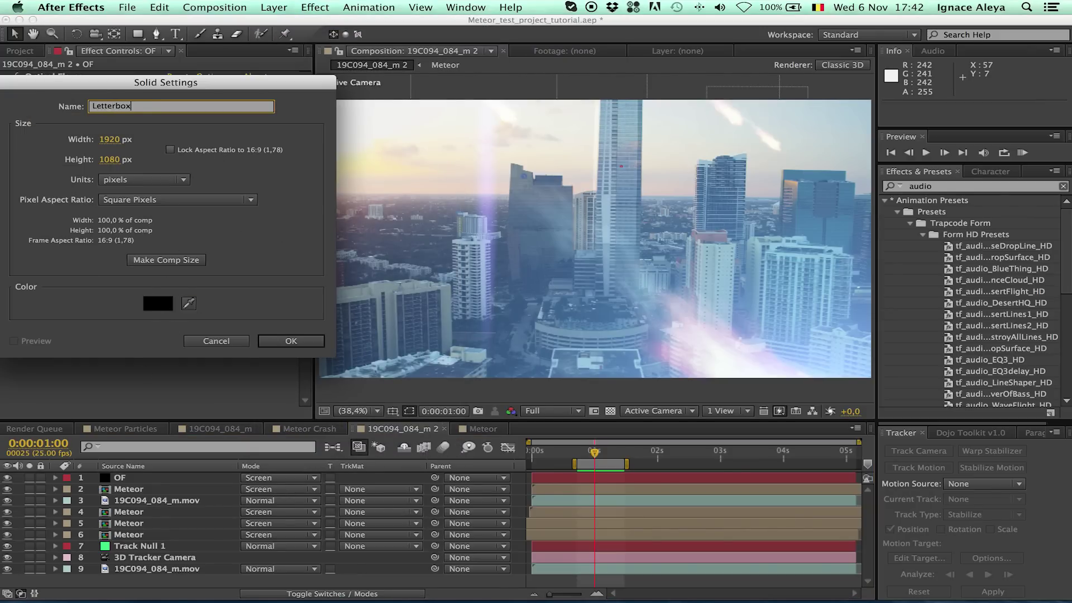
key(Return)
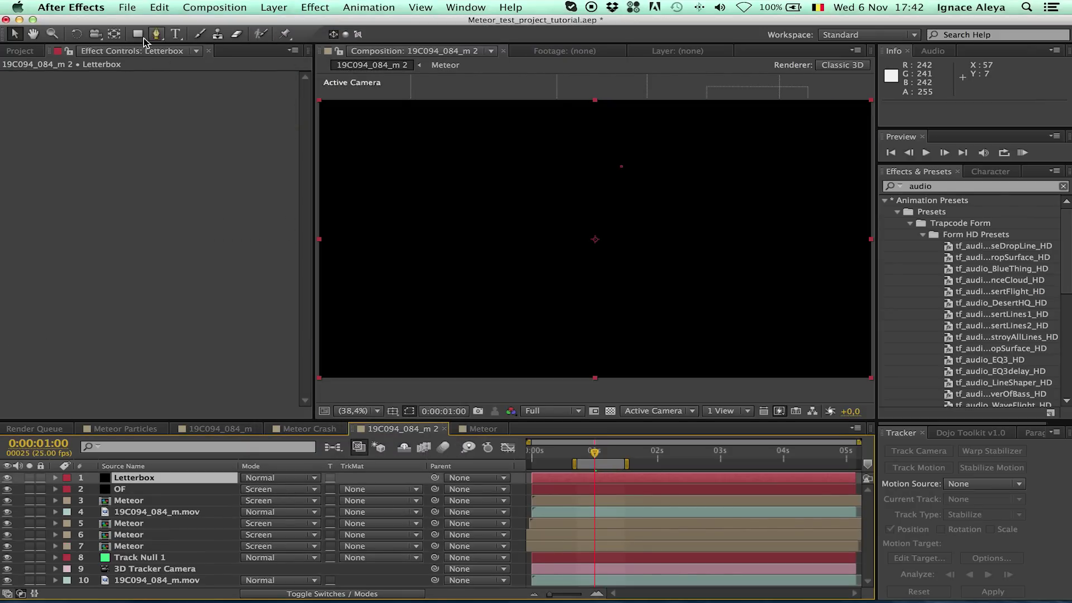
Draw a centred rectangular mask wider than the frame on Letterbox, its lower edge at about 981 px, and set its mode to Subtract
click(137, 34)
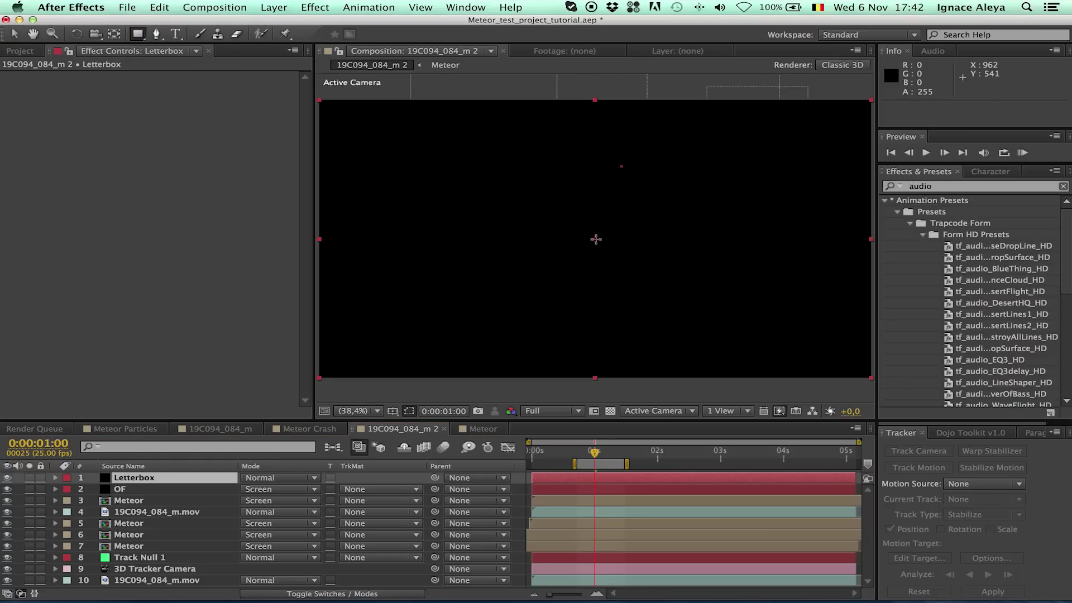
click(595, 240)
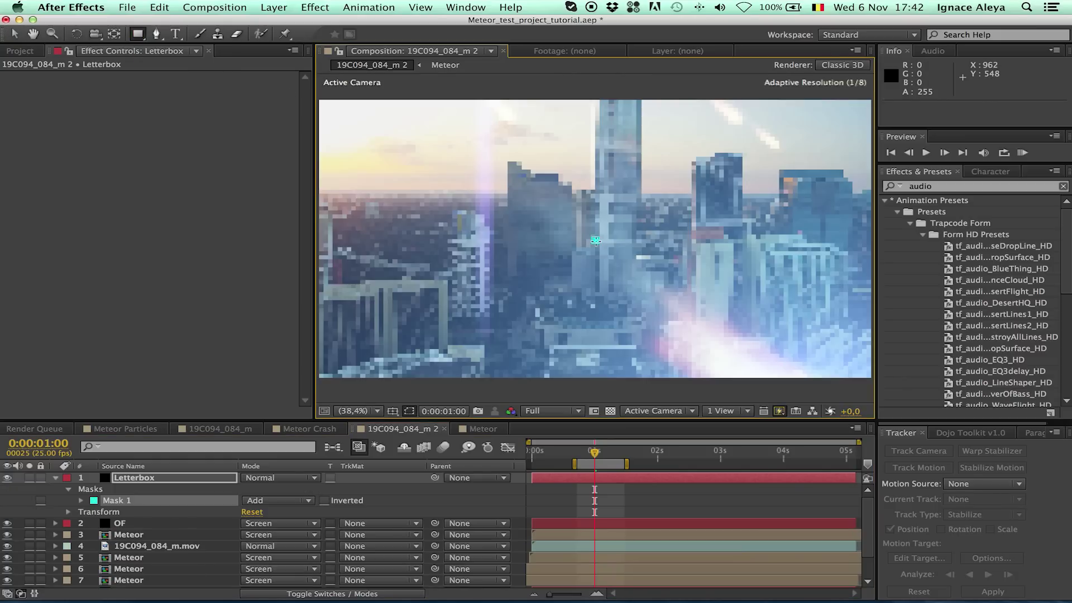
drag(665, 277, 797, 322)
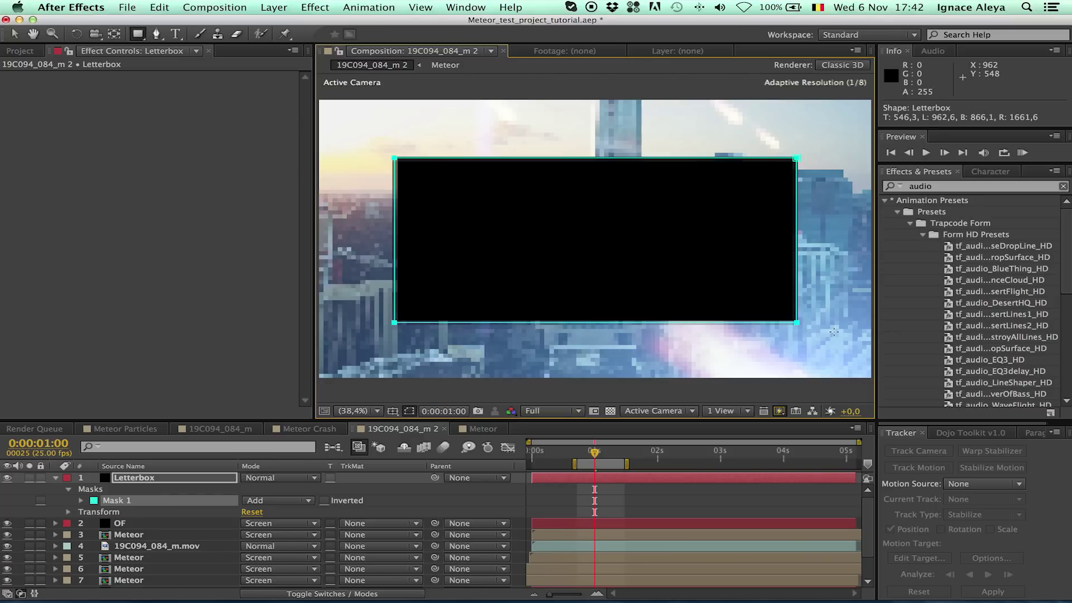
drag(903, 346, 936, 352)
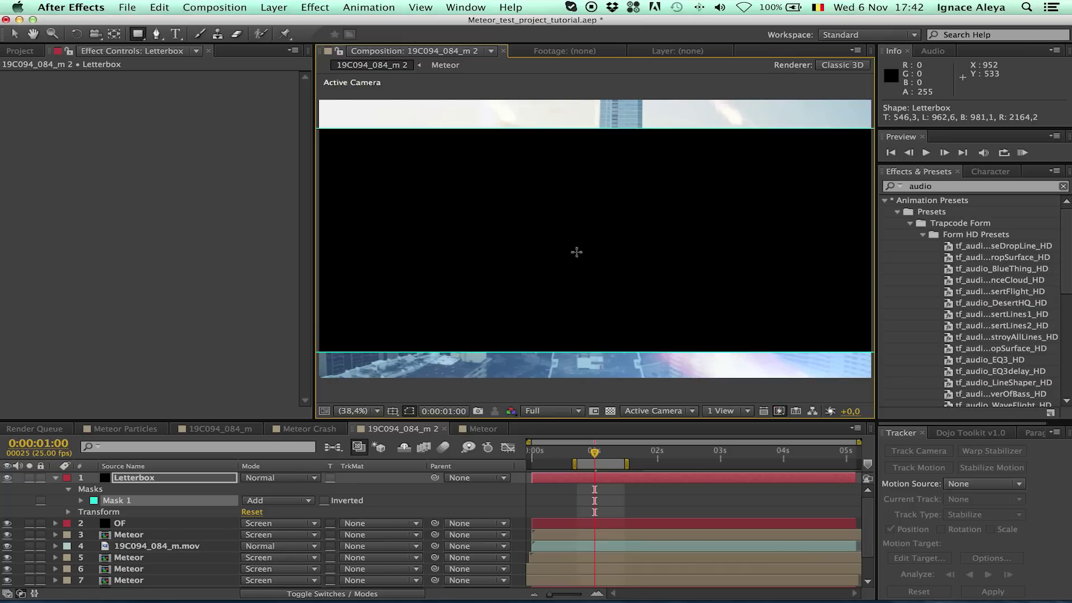
click(276, 501)
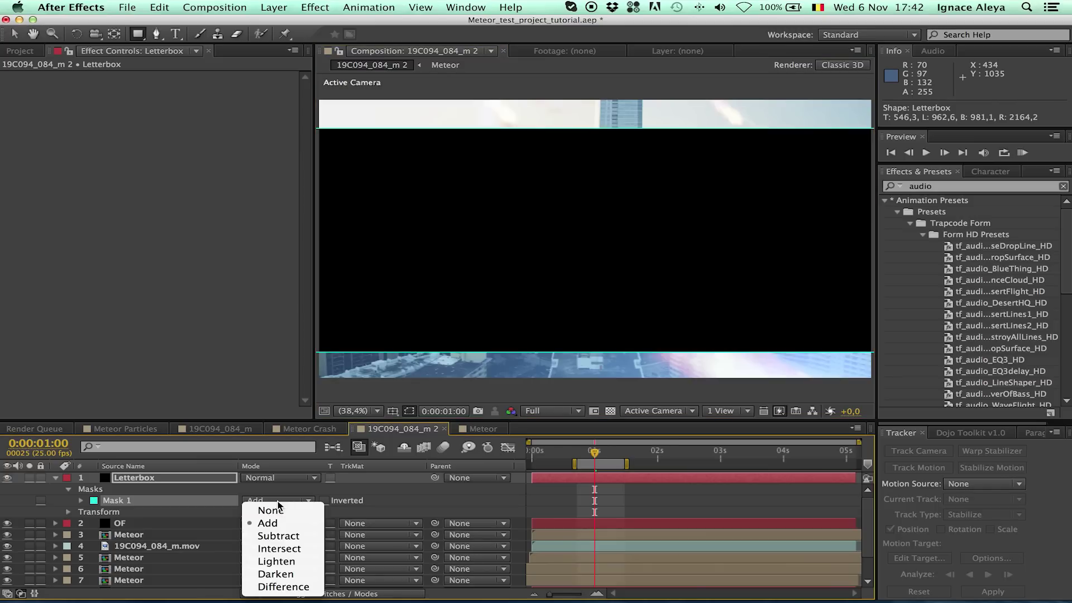
click(284, 531)
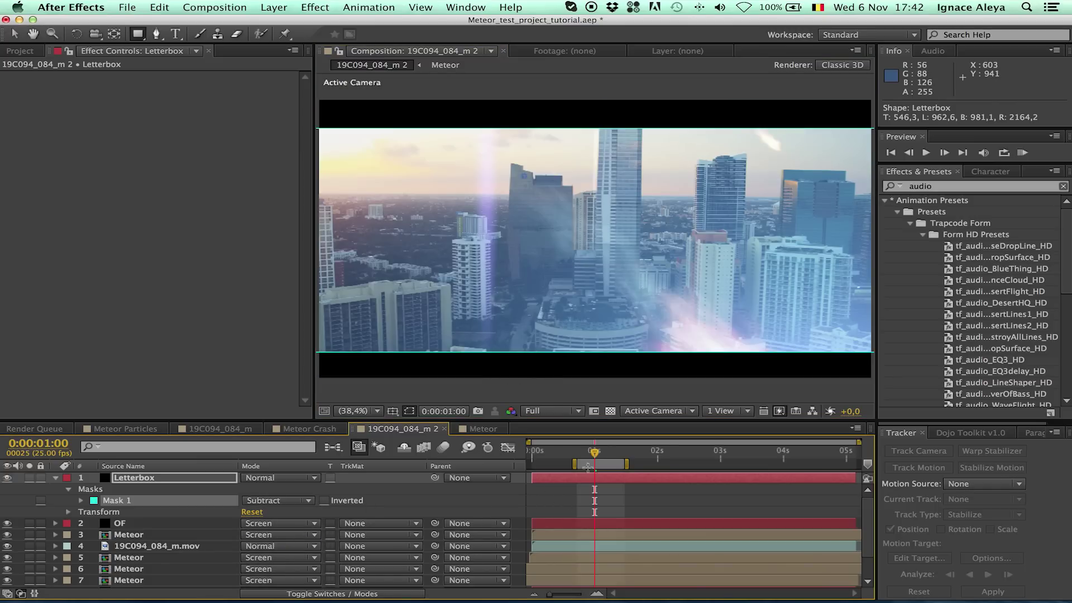
Scale the Letterbox mask's height symmetrically about its centre to about 89.2% to thicken both black bars
click(593, 490)
key(v)
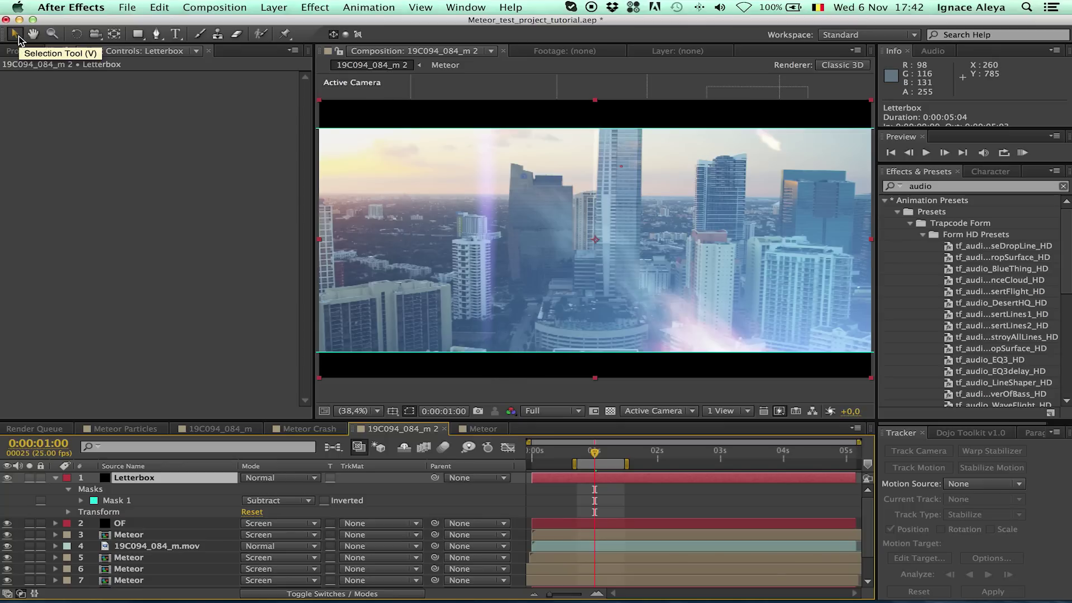
click(592, 353)
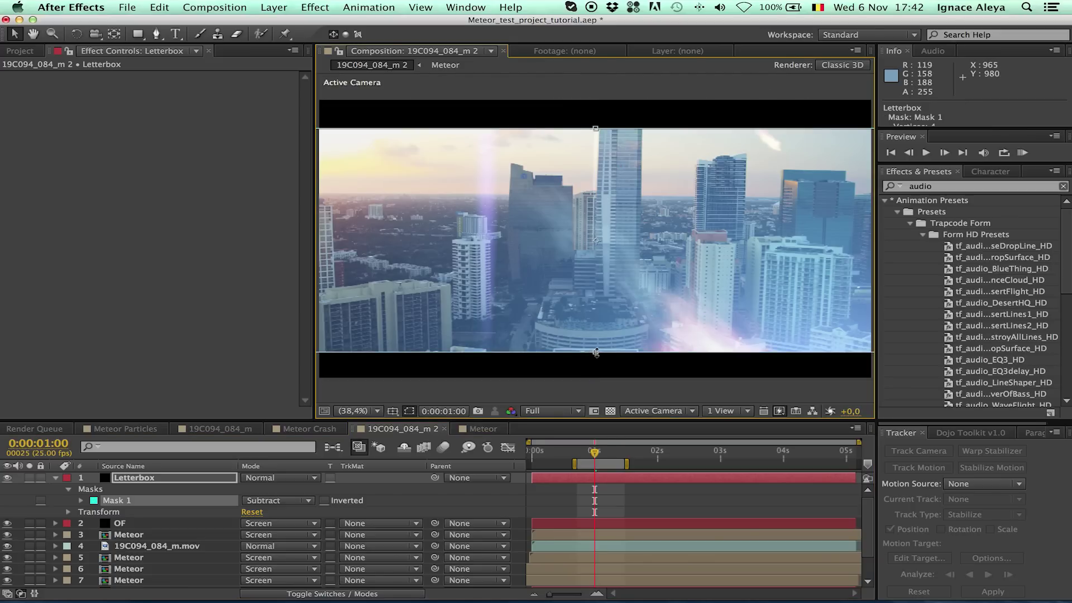
drag(596, 353, 595, 342)
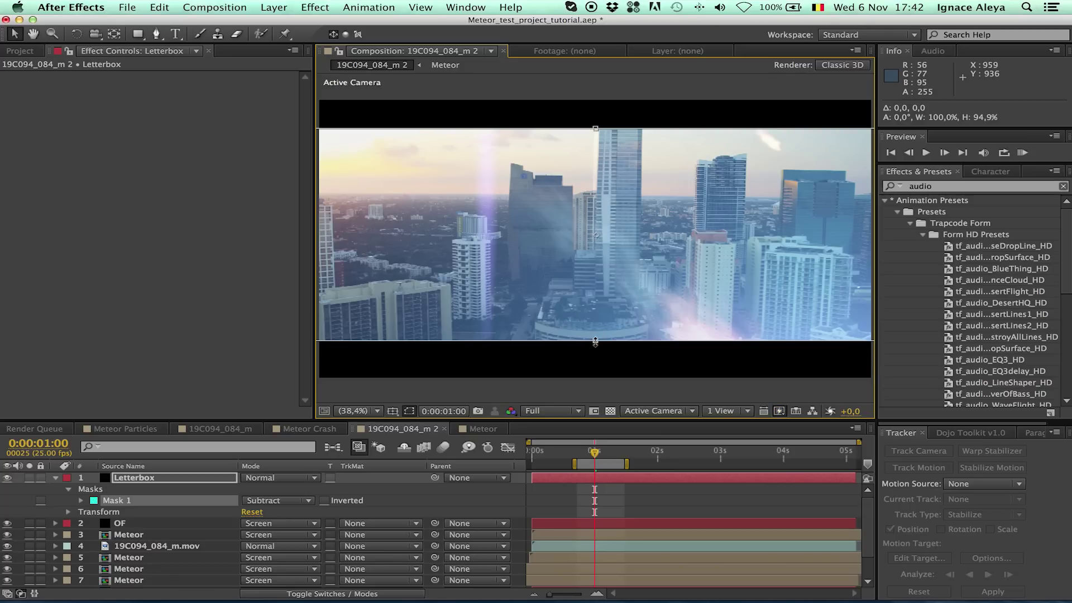
key(super+z)
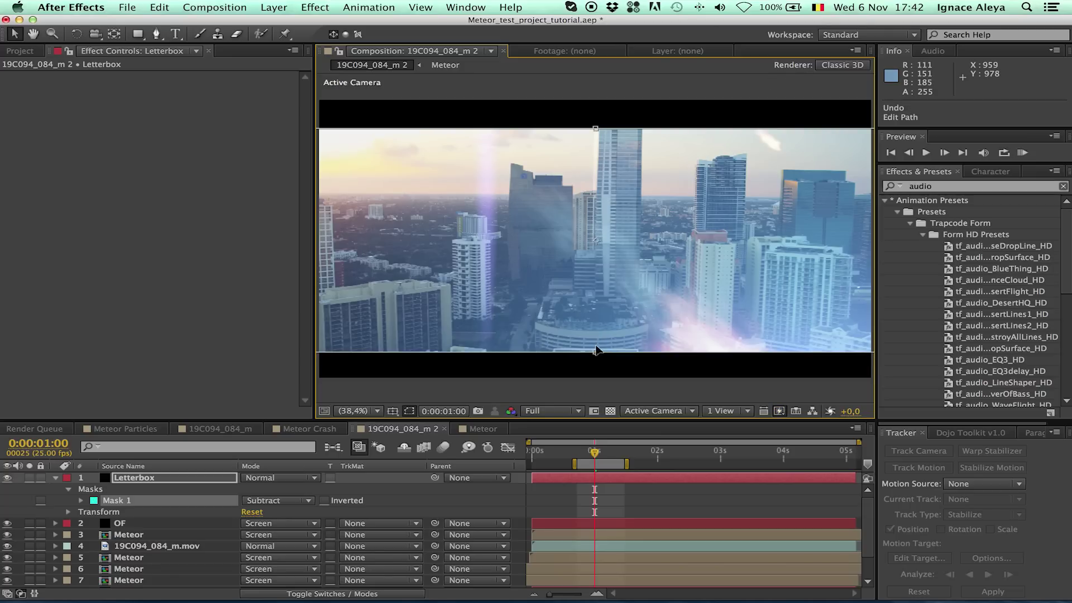
drag(595, 349, 596, 340)
click(629, 498)
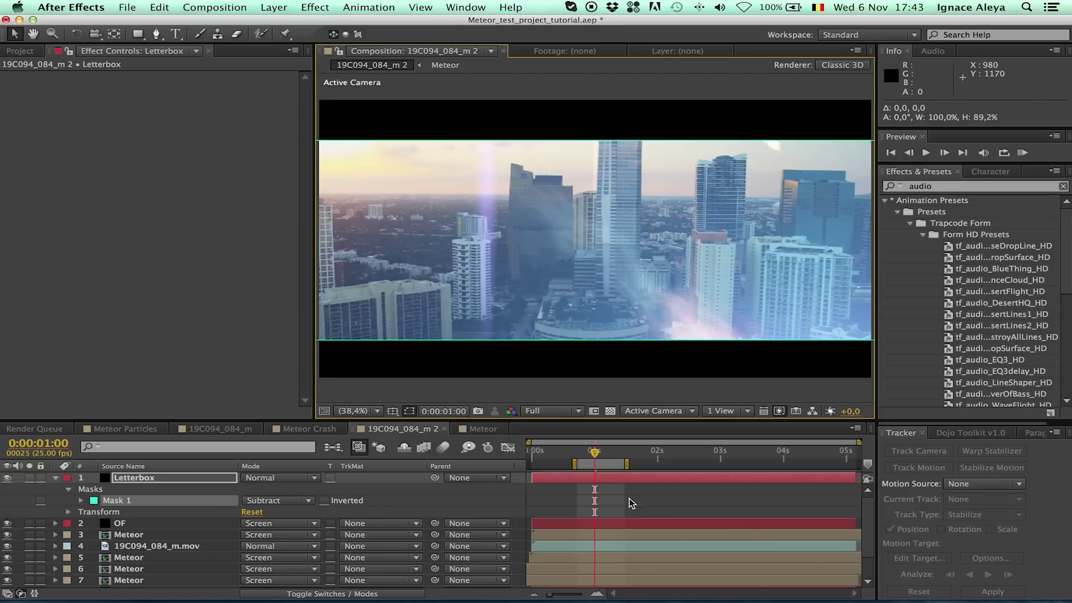
key(comma)
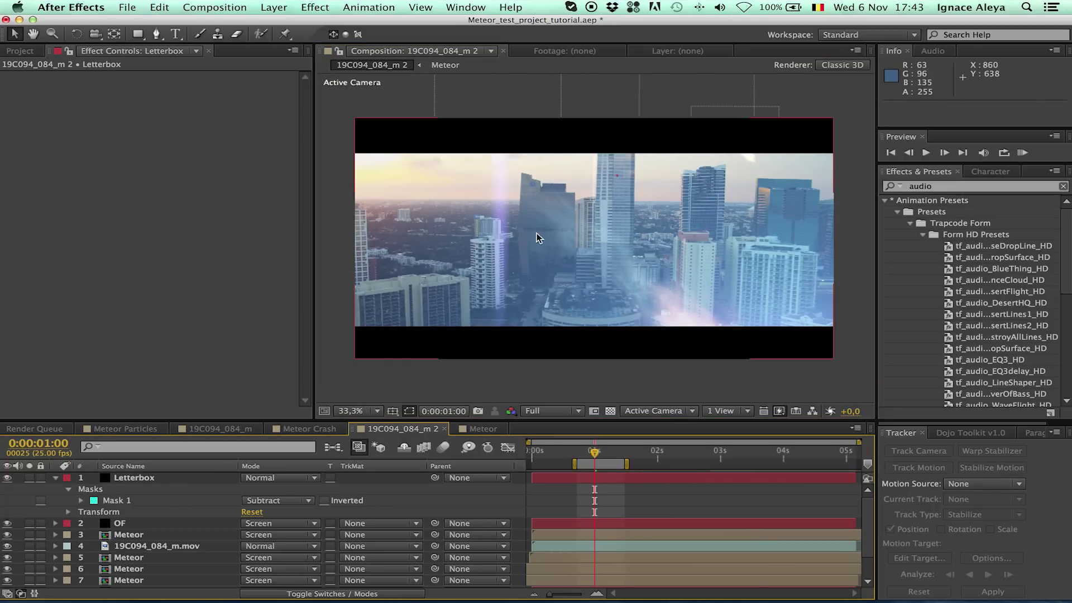
click(832, 169)
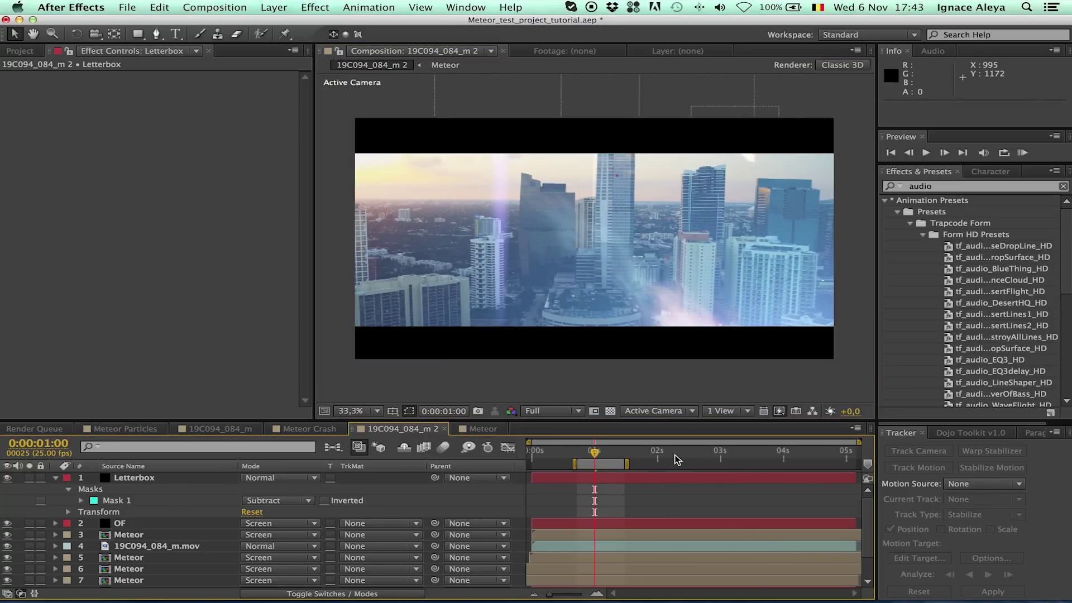
Add a new adjustment layer directly above the OF flare layer, beneath the Letterbox layer
click(145, 524)
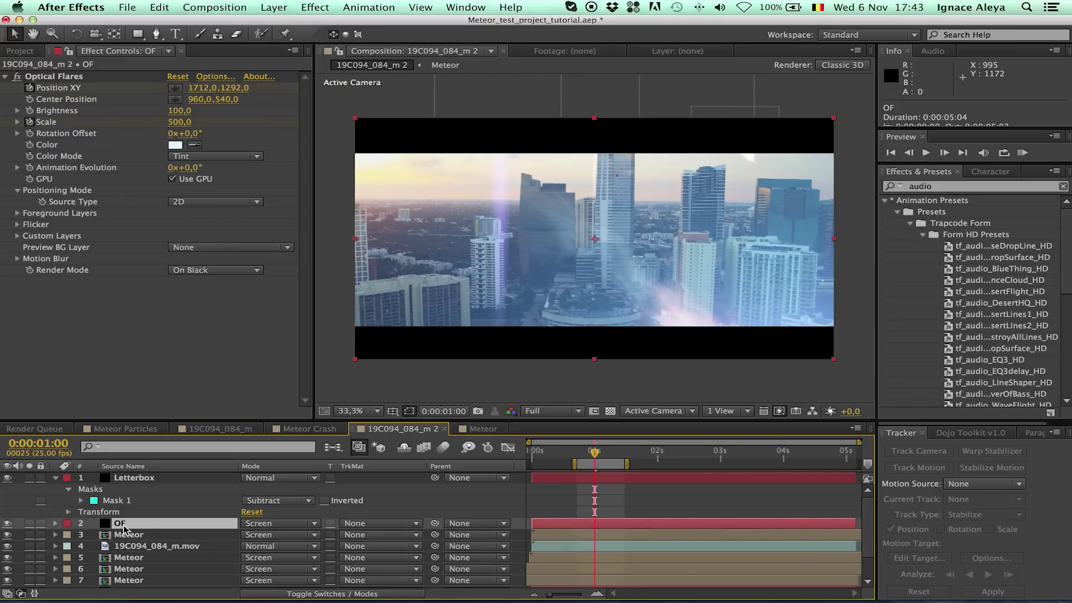
click(273, 8)
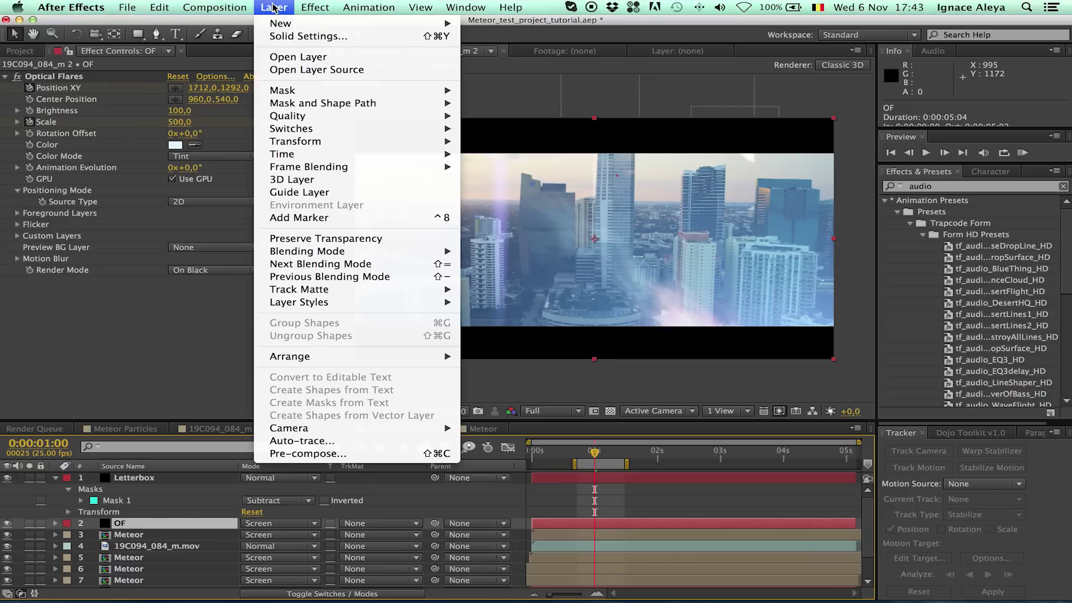
mouse_move(284, 23)
click(509, 109)
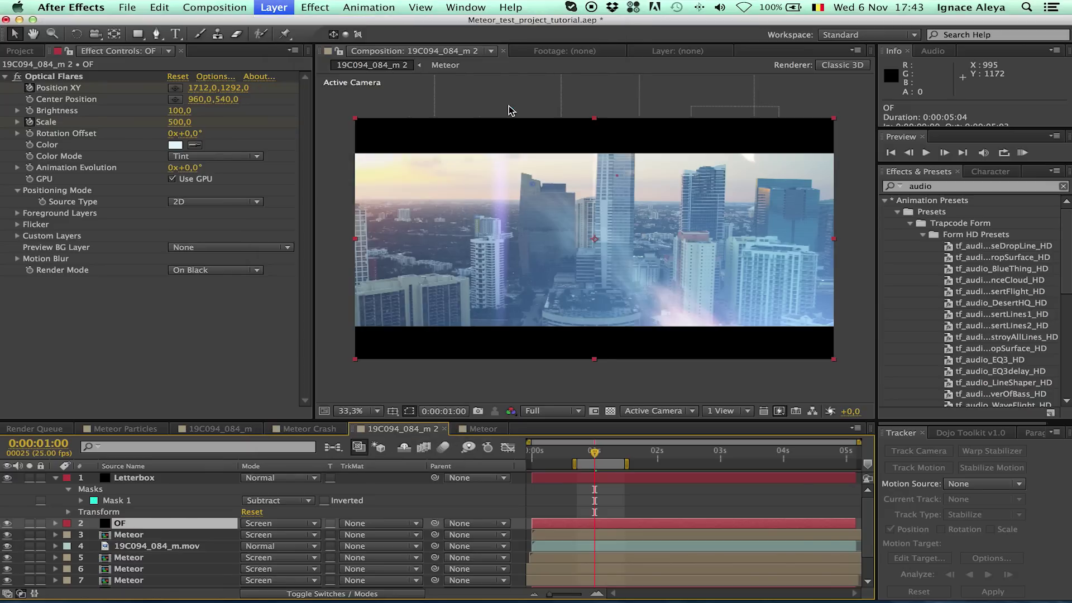
Rename the new adjustment layer CG and move it down one place, directly beneath the Letterbox layer
key(Return)
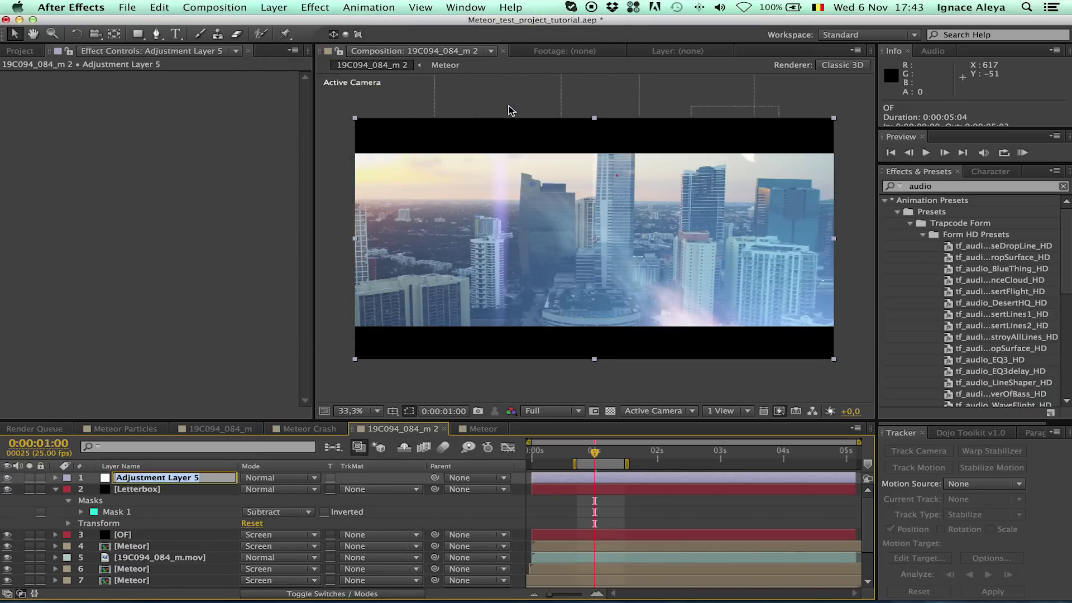
text(CG)
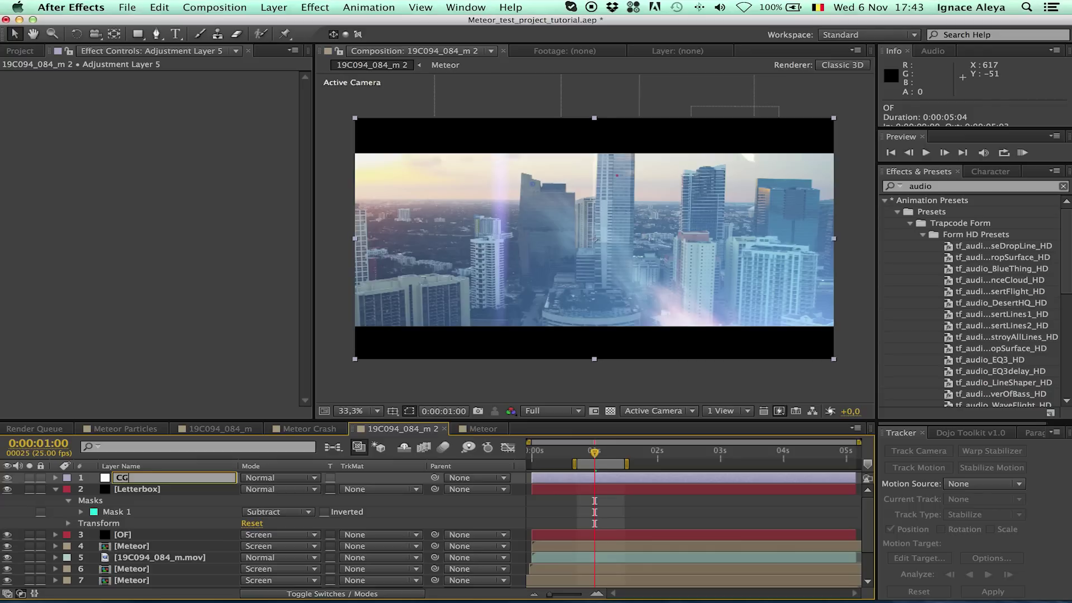
key(Return)
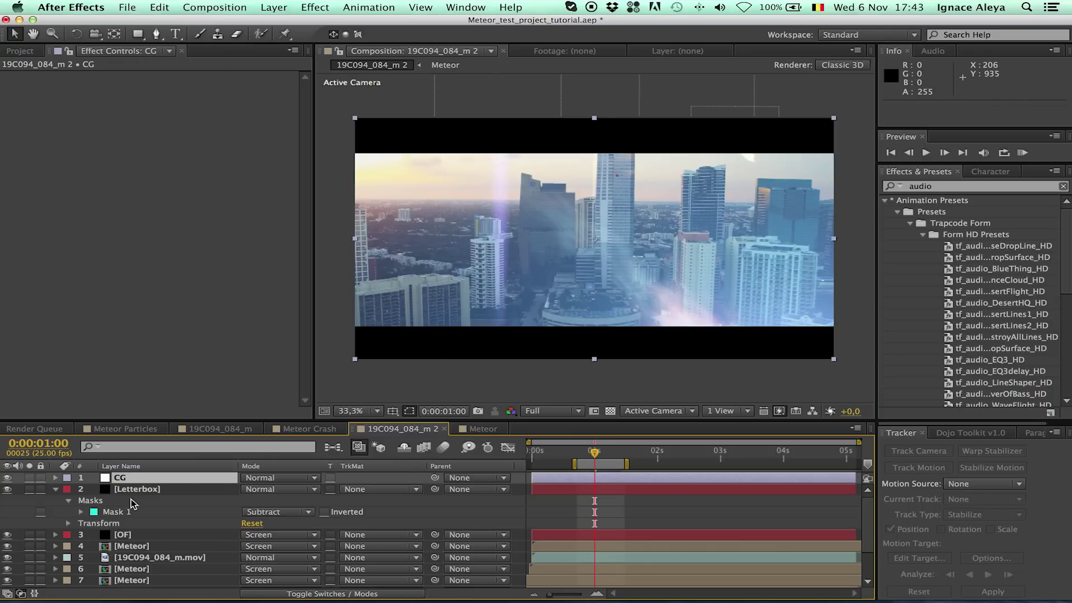
key(super+bracketleft)
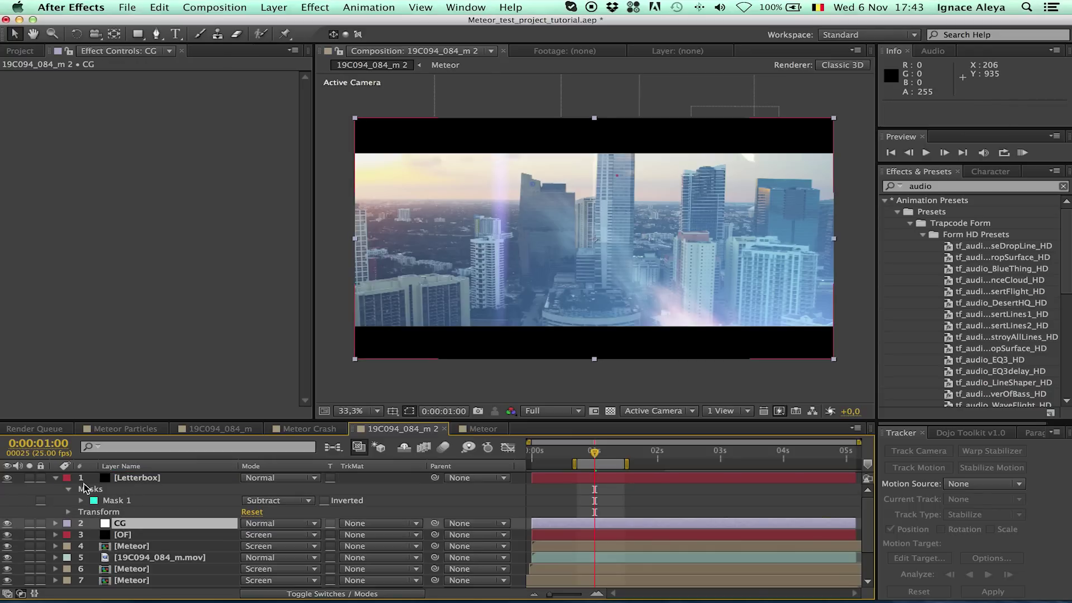
click(55, 479)
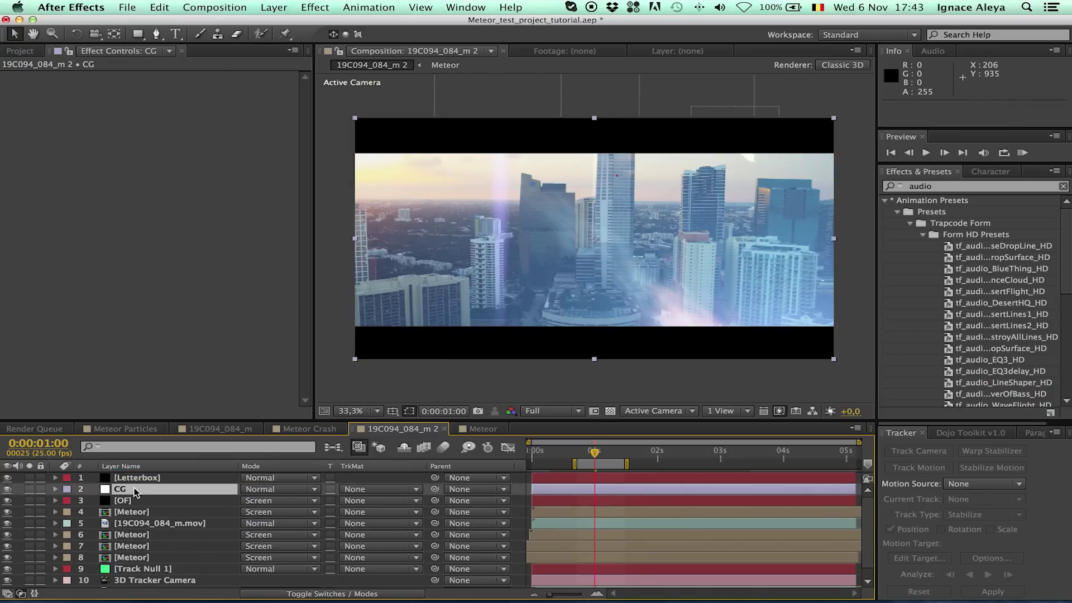
Apply the Tint effect to the CG layer and set Amount to Tint to 25%
click(315, 6)
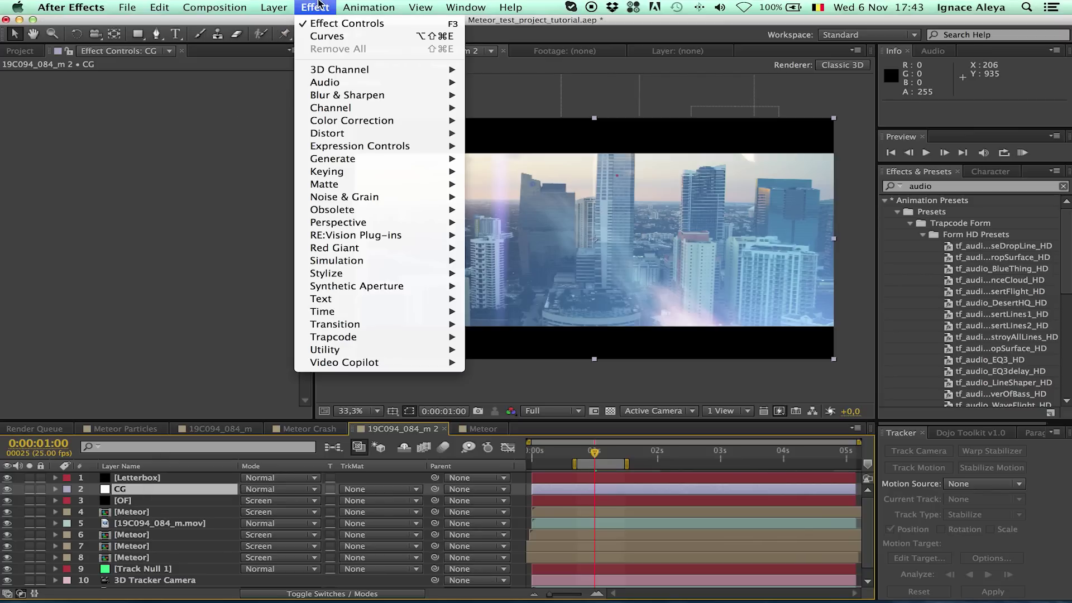
mouse_move(390, 120)
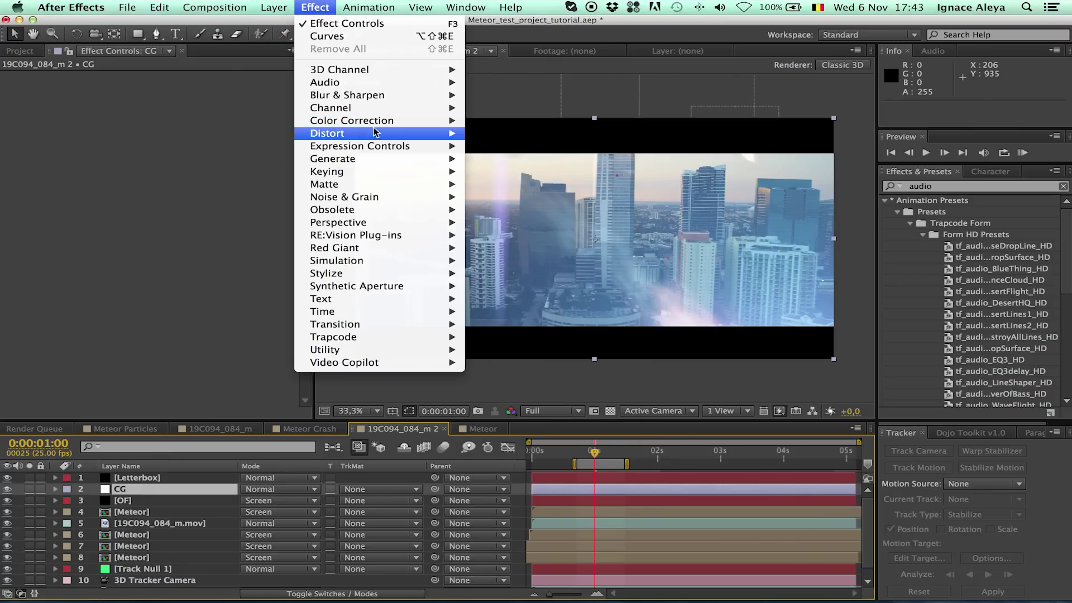
click(542, 503)
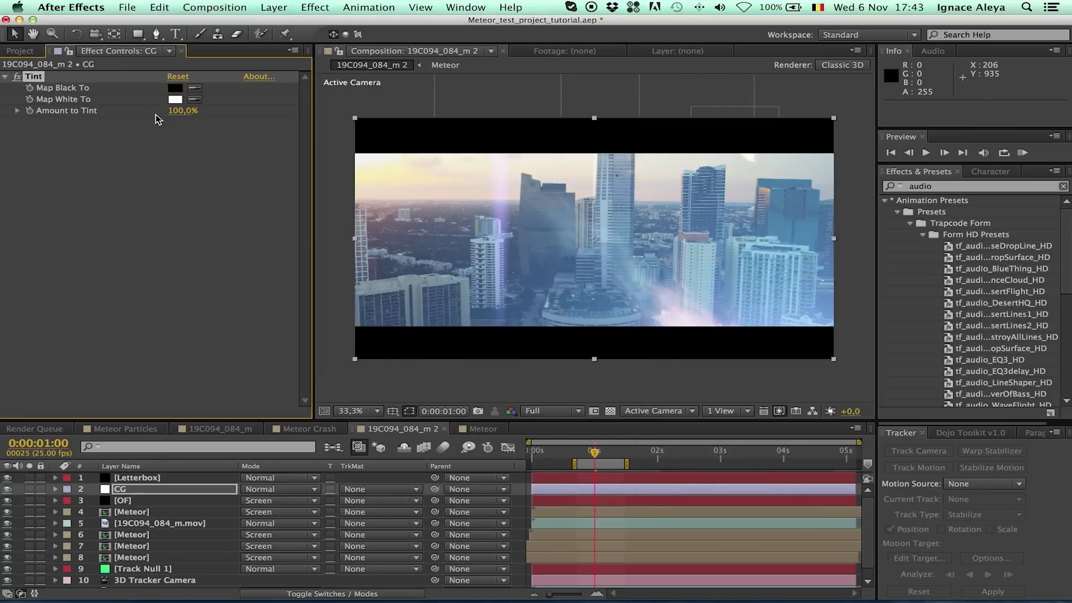
click(182, 110)
text(25)
key(Return)
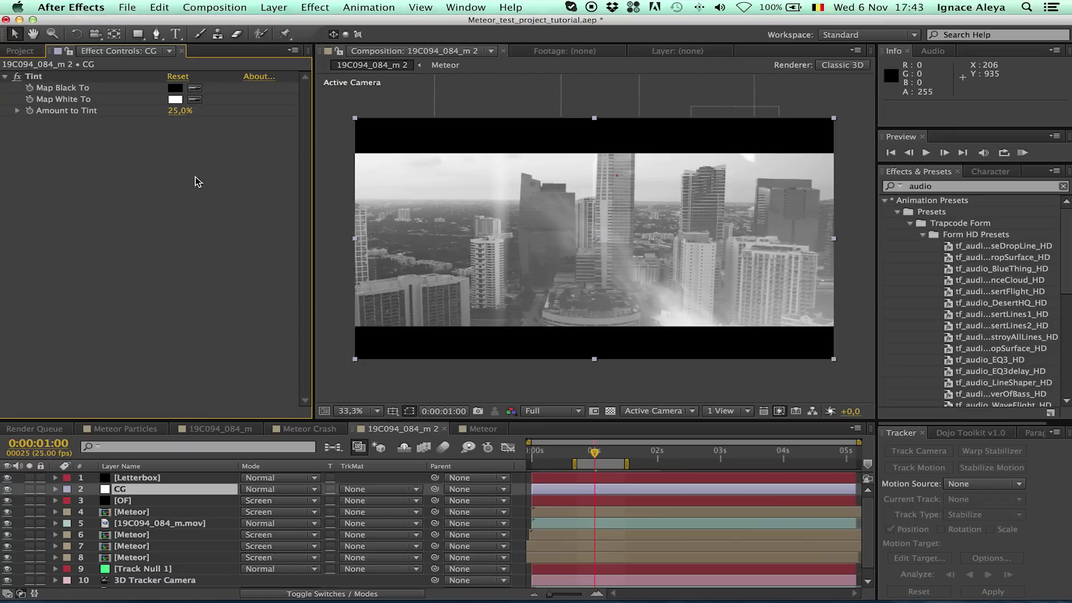
Add a Curves effect to CG after Tint and raise the Red channel's curve slightly in the upper midtones
click(315, 8)
mouse_move(386, 121)
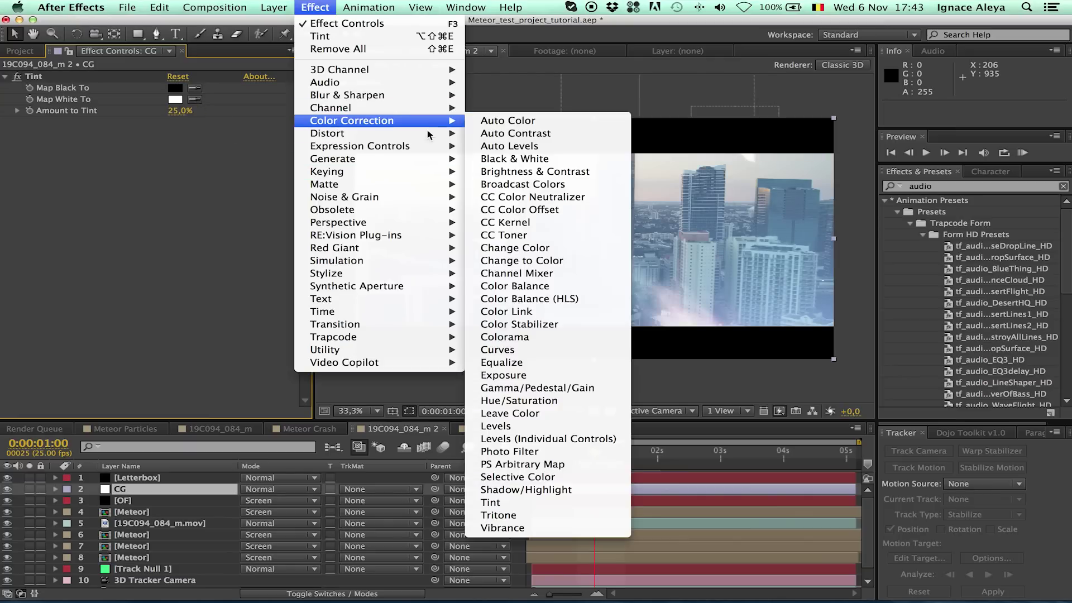
click(500, 351)
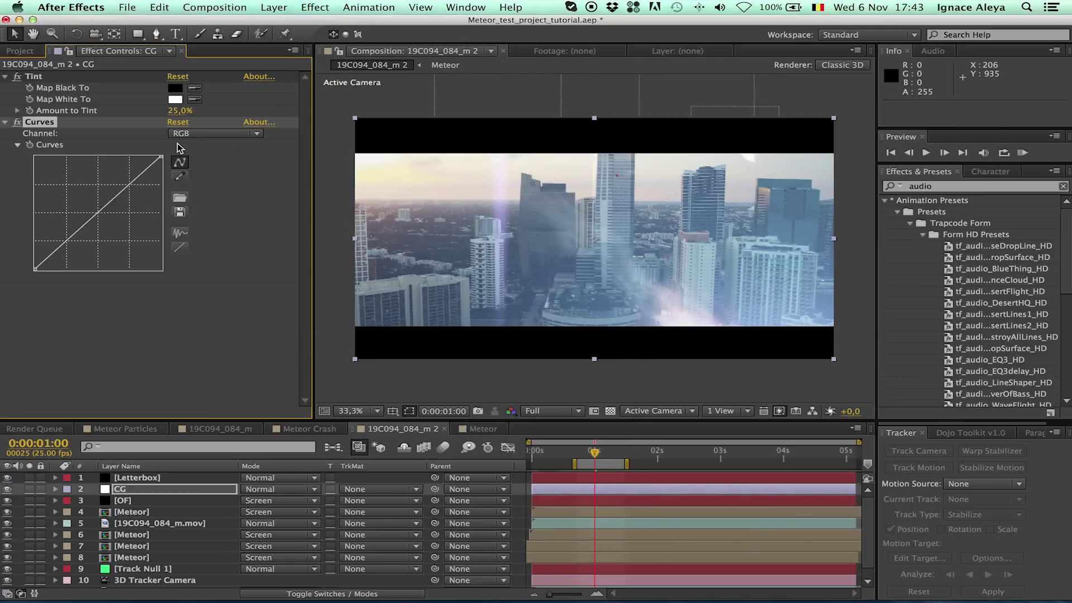
click(212, 134)
key(Return)
drag(132, 182, 124, 176)
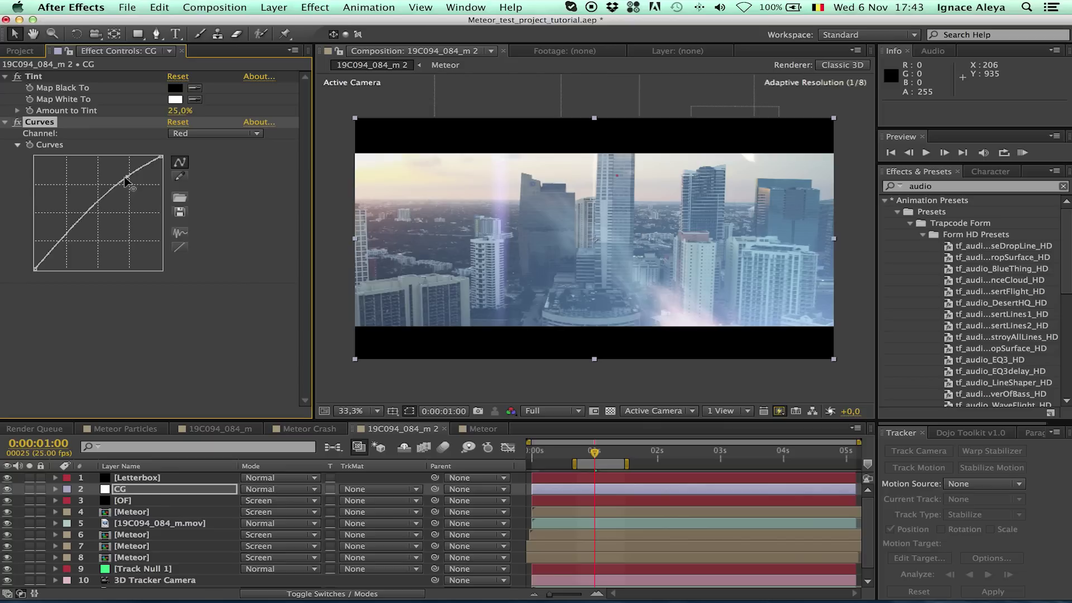
Lower the Blue channel's curve in the upper midtones of the CG layer's Curves to warm the image
click(224, 133)
key(Return)
drag(133, 184, 136, 190)
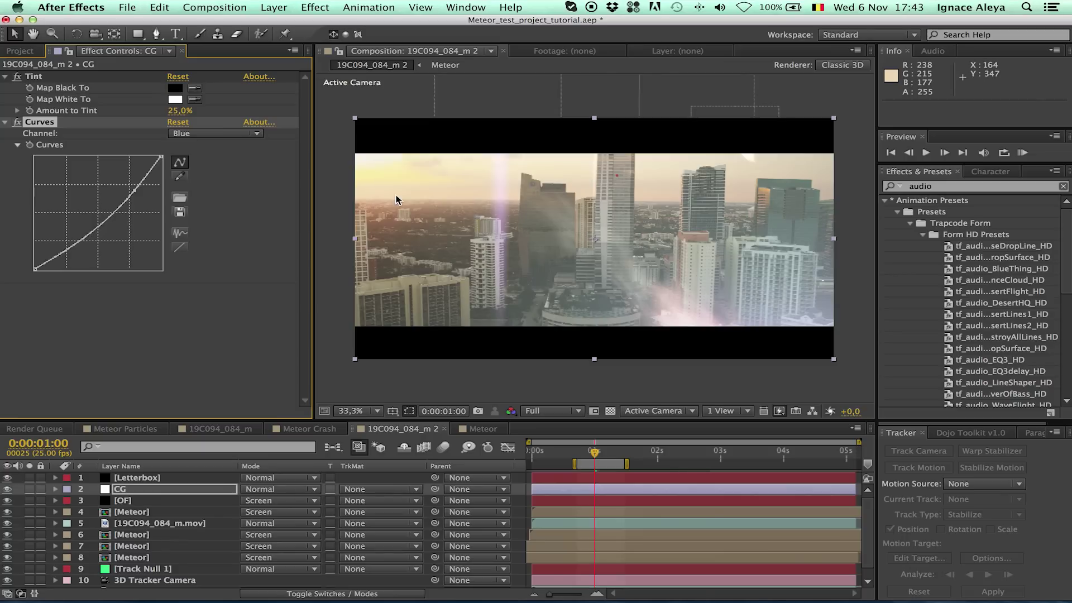
click(189, 138)
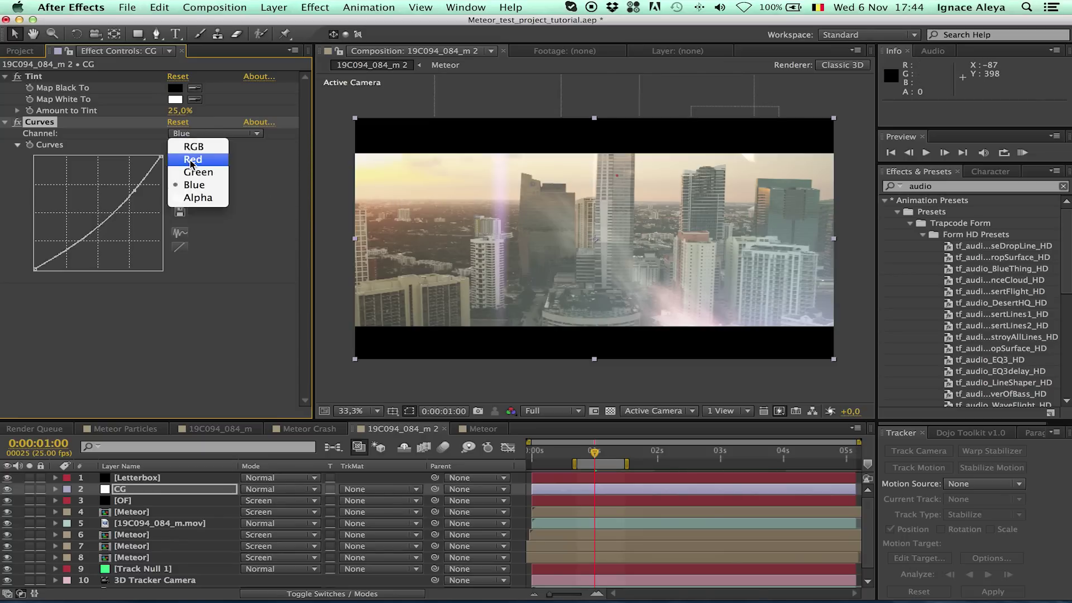
click(195, 333)
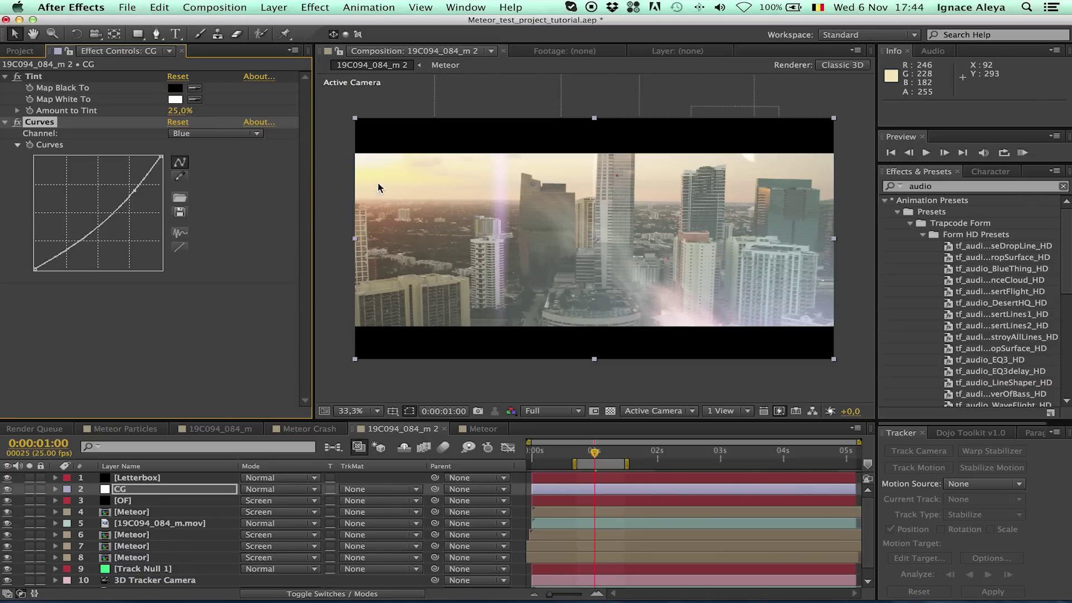
Try a mild contrast S-curve on the RGB channel of the CG layer's Curves and RAM-preview the work area
click(206, 135)
click(135, 193)
drag(129, 187, 129, 180)
drag(65, 243, 65, 244)
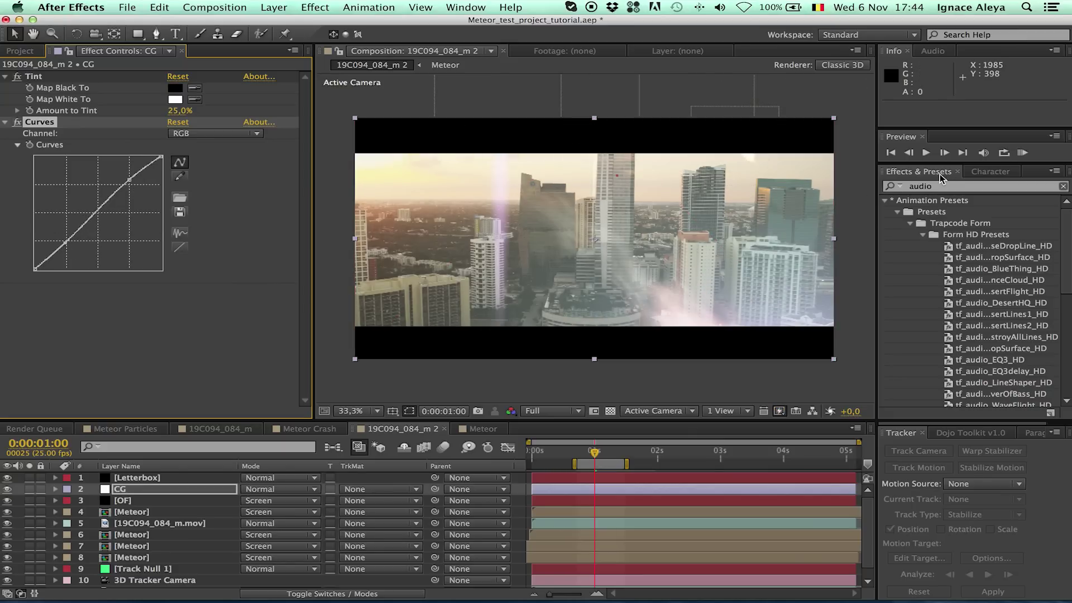
click(1022, 153)
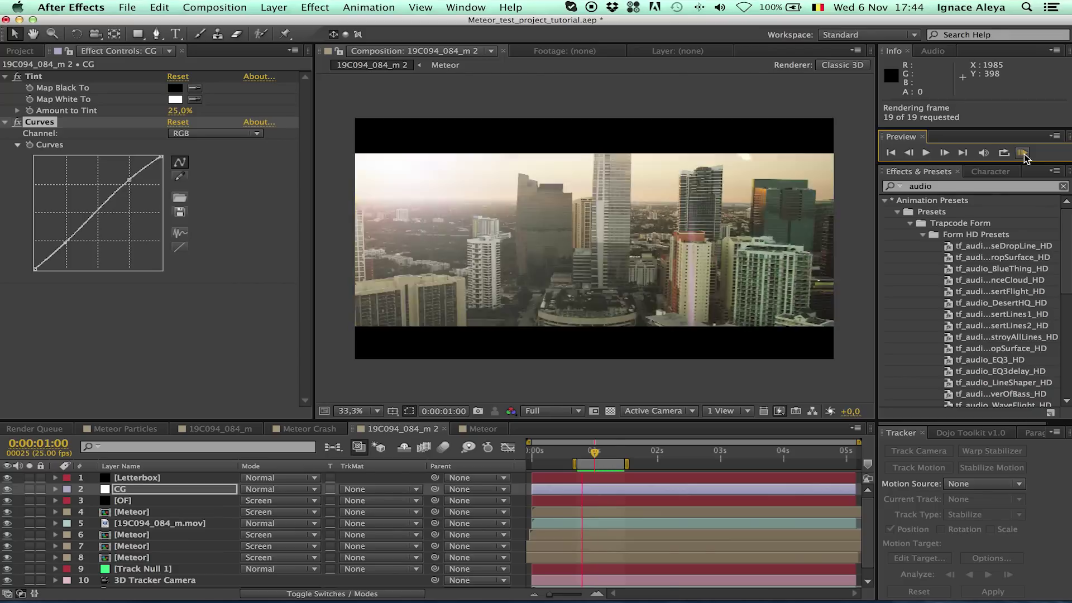
Remove the two added points from the RGB curve to straighten it, and RAM-preview the work area
click(237, 284)
drag(129, 180, 66, 242)
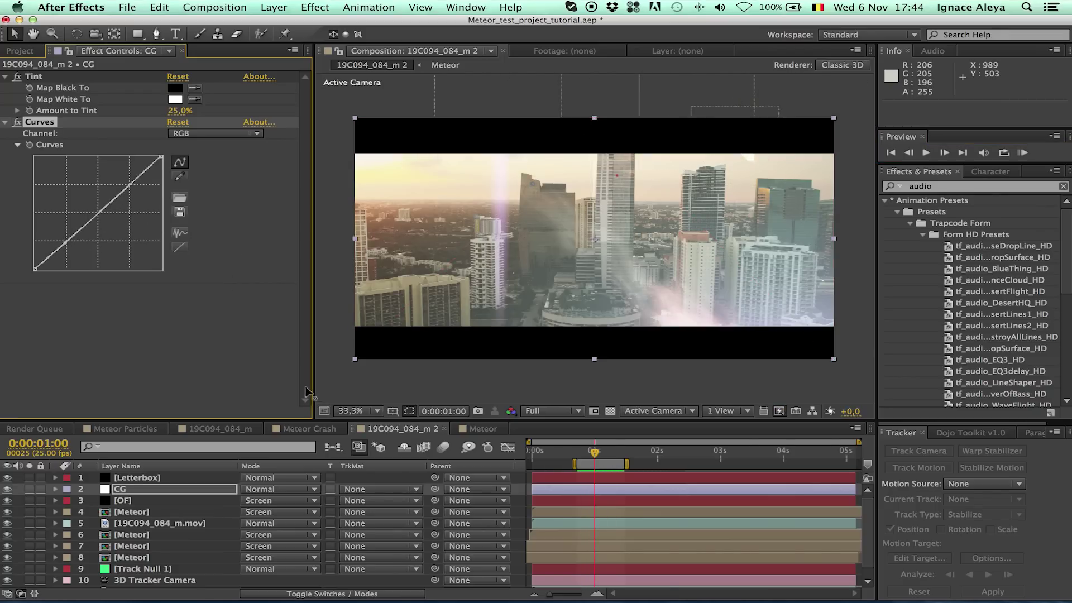
click(1022, 153)
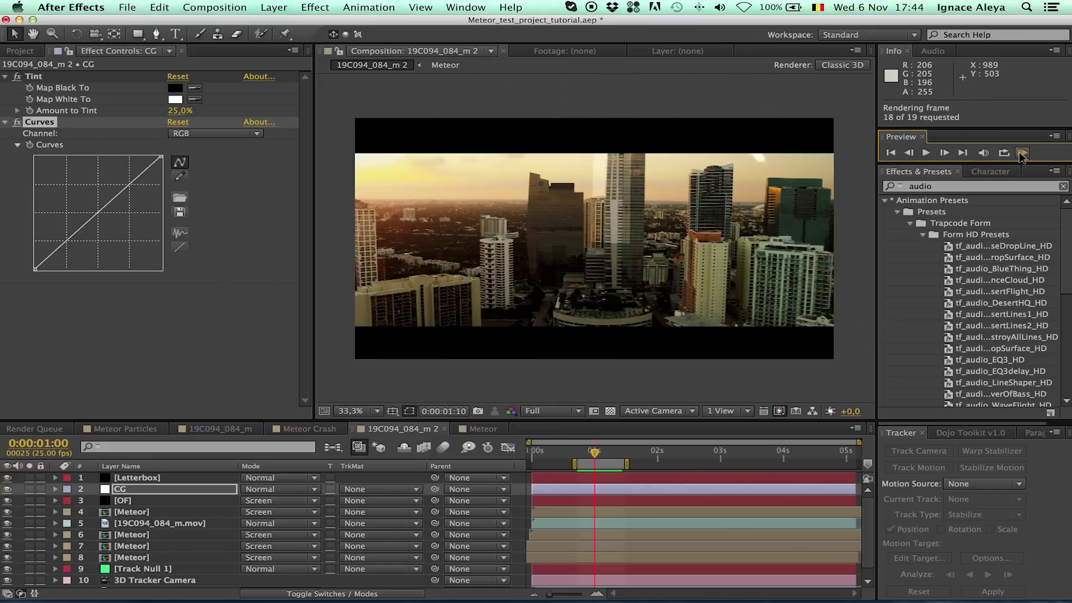
key(space)
Add a Levels effect to the CG layer, raise Output Black to 5,0 and RAM-preview the work area
click(313, 7)
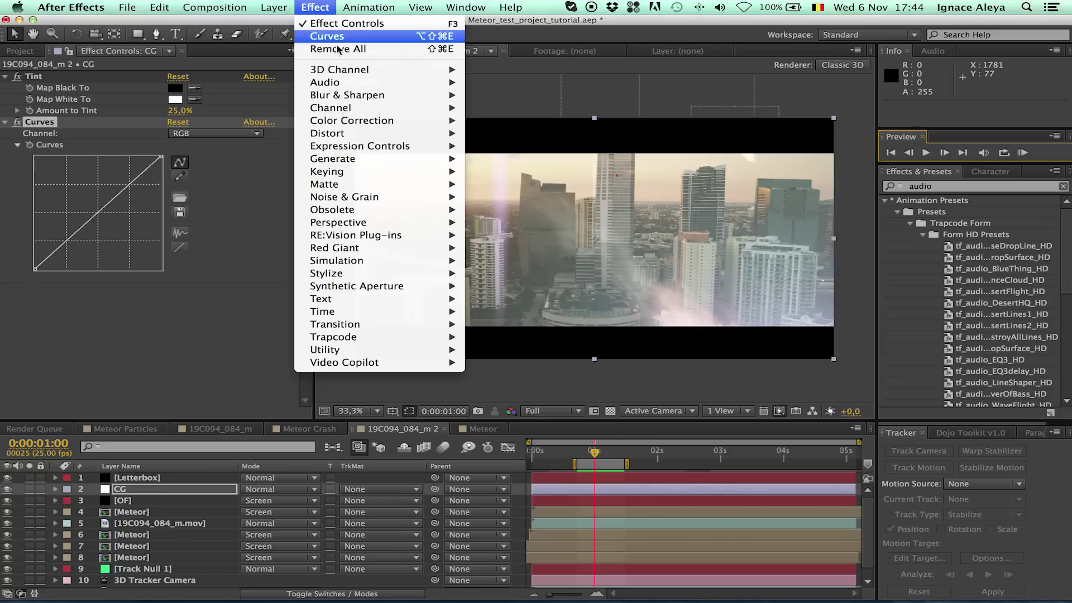
mouse_move(389, 120)
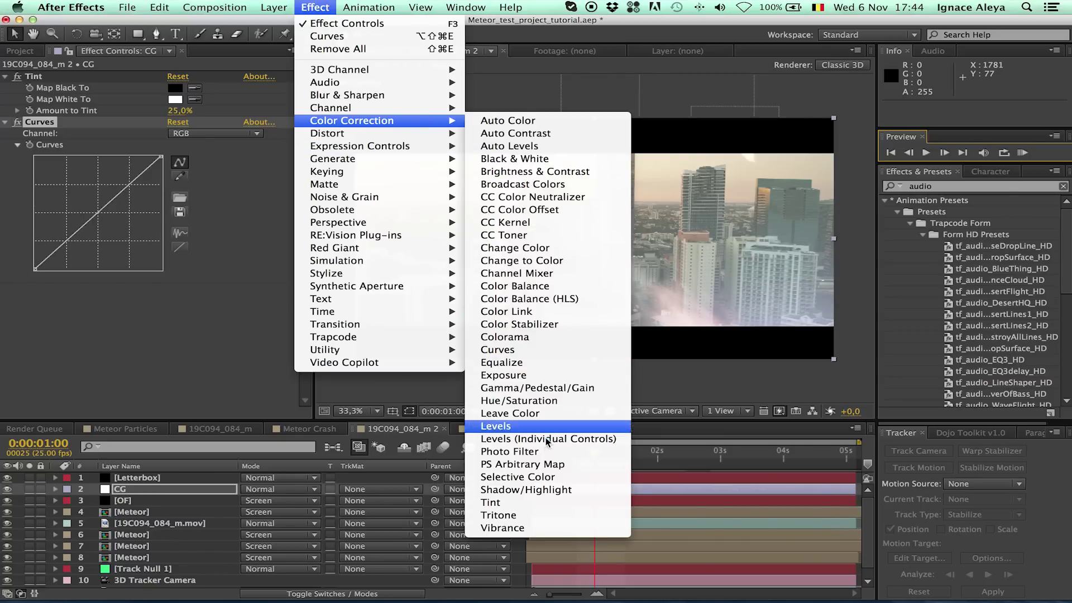
click(528, 426)
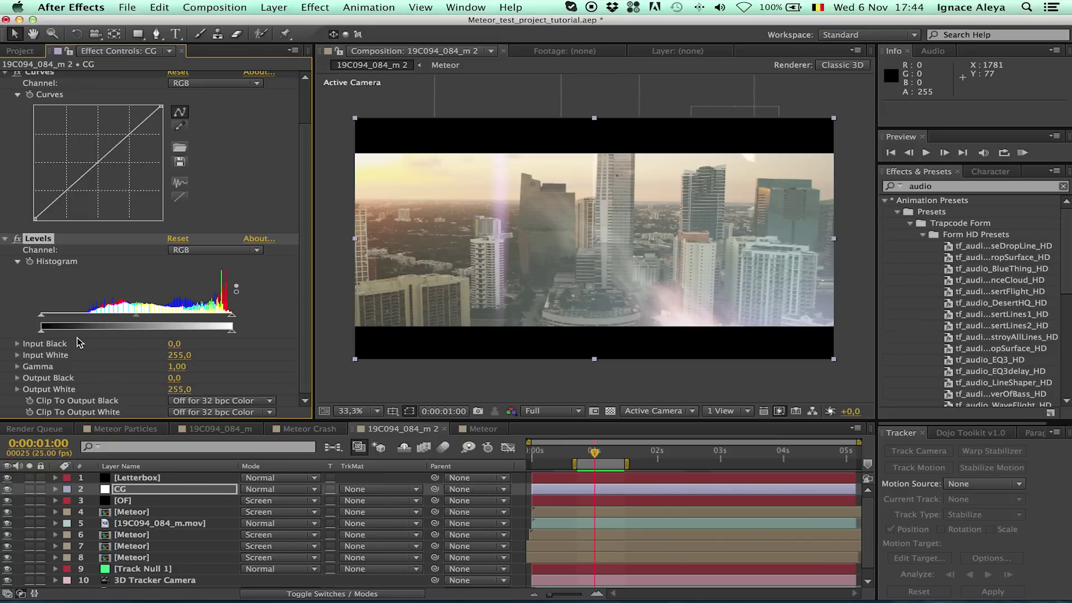
drag(44, 334, 46, 334)
click(1022, 153)
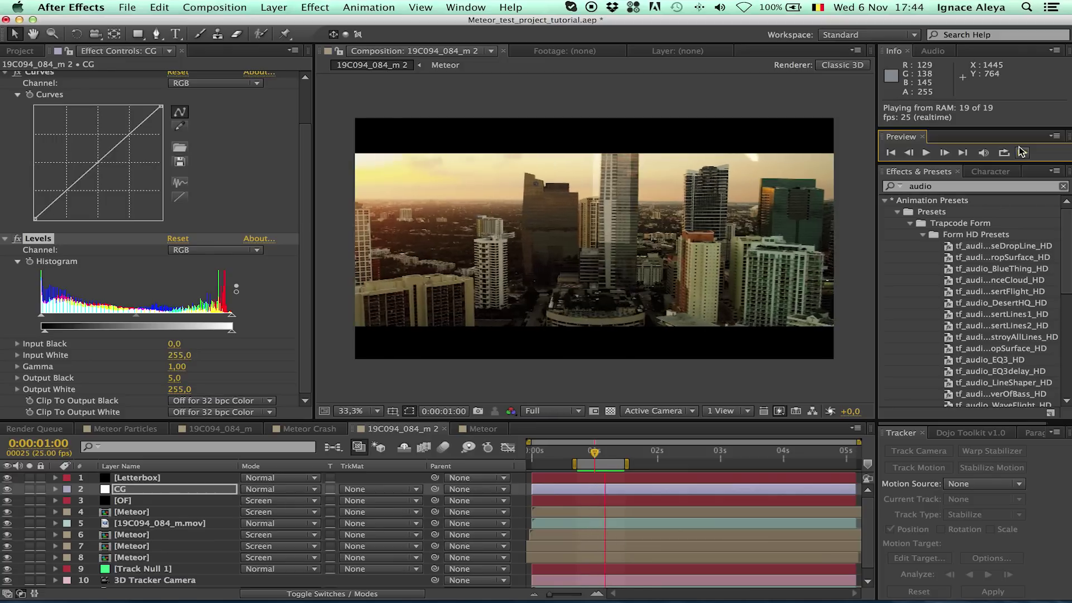
Scrub the graded shot between 0:00:01:04 and 0:00:01:01 to examine the frames around the flare
drag(592, 453, 606, 457)
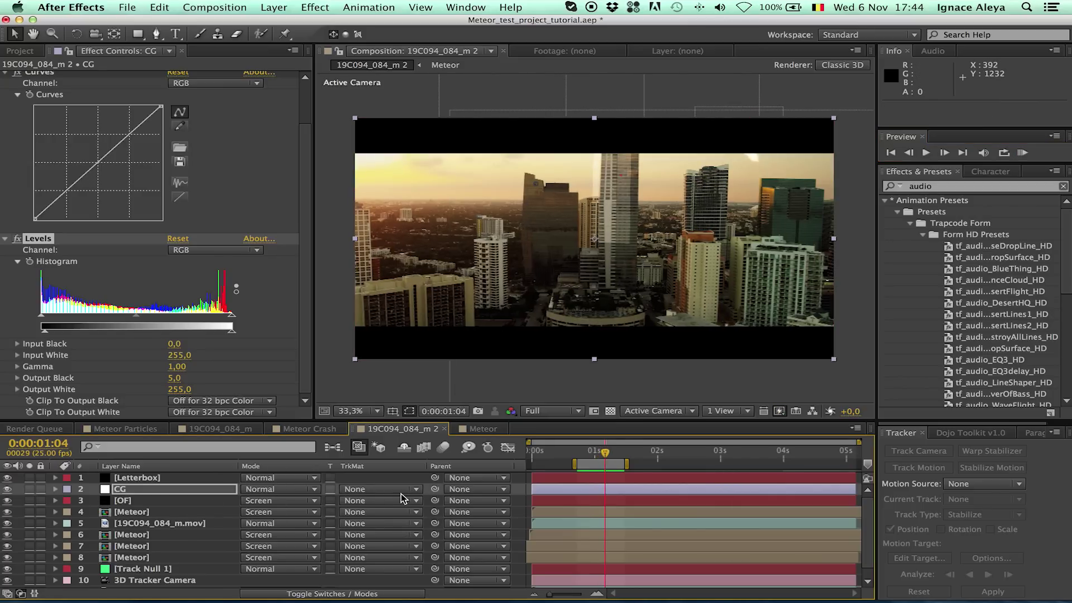
mouse_move(605, 457)
mouse_down()
mouse_move(586, 455)
mouse_move(603, 455)
mouse_up()
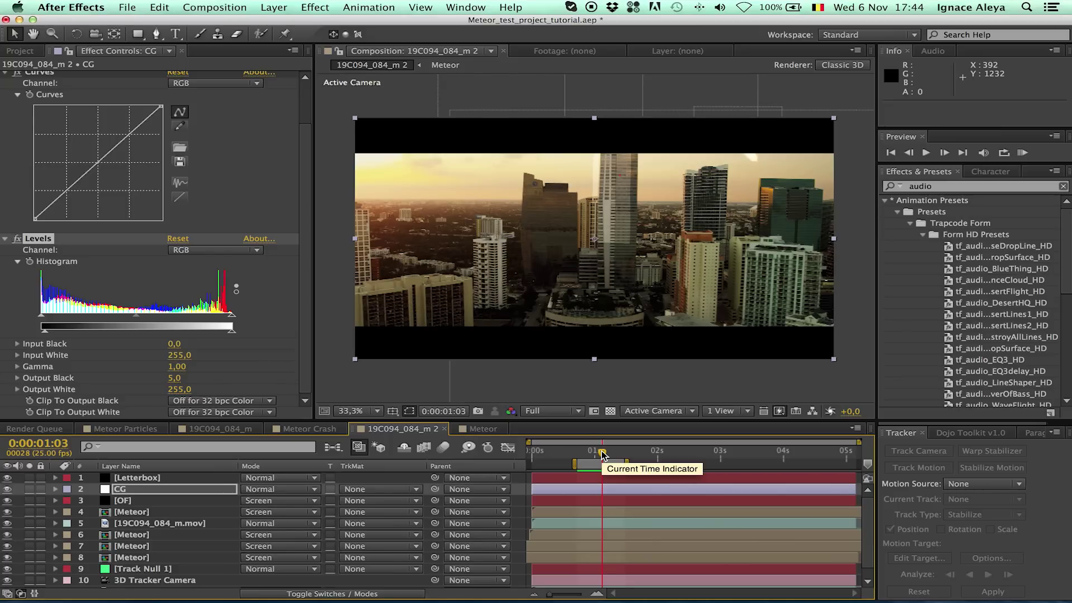
mouse_move(603, 452)
mouse_down()
mouse_move(584, 454)
mouse_move(612, 457)
mouse_move(597, 457)
mouse_up()
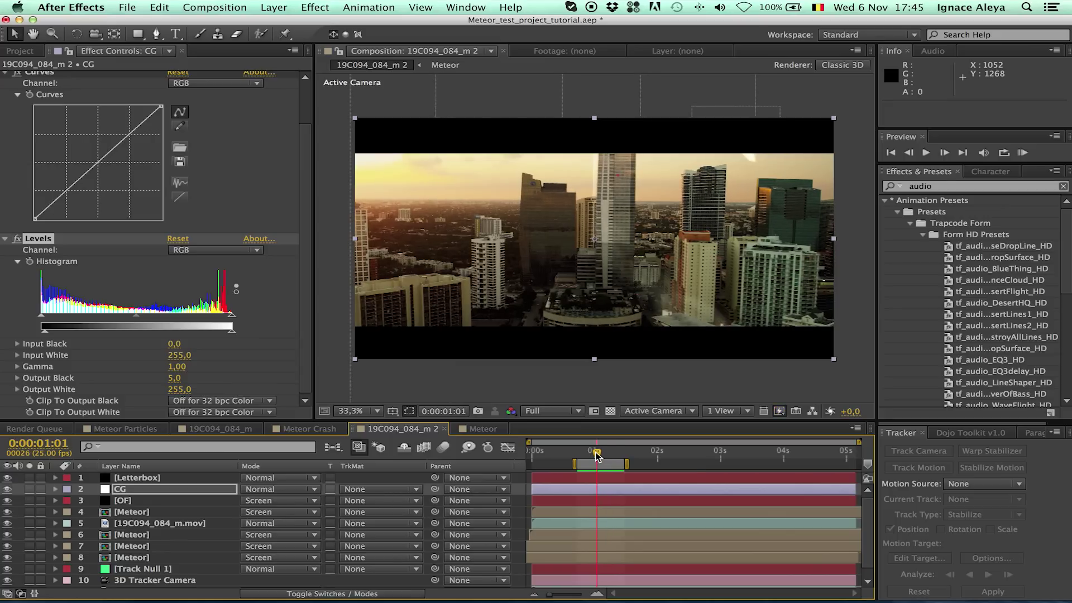